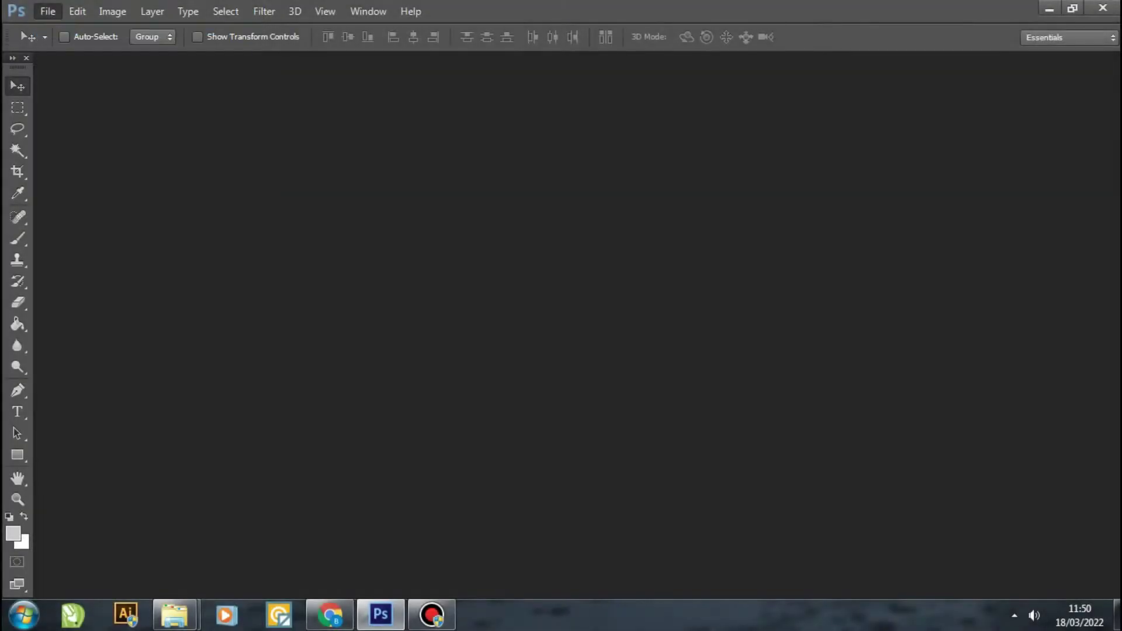
Start a new A3 document of 297×297 mm at 300 ppi.
key("ctrl+n")
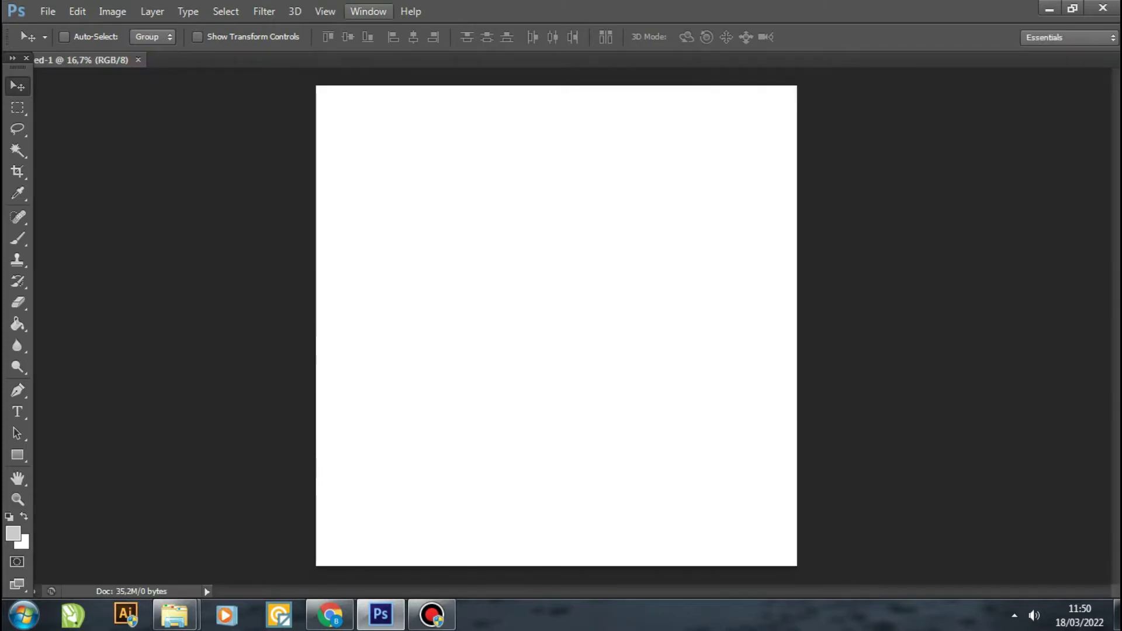
Create the blank document and fill its background with black (000000).
left_click(368, 11)
left_click(377, 304)
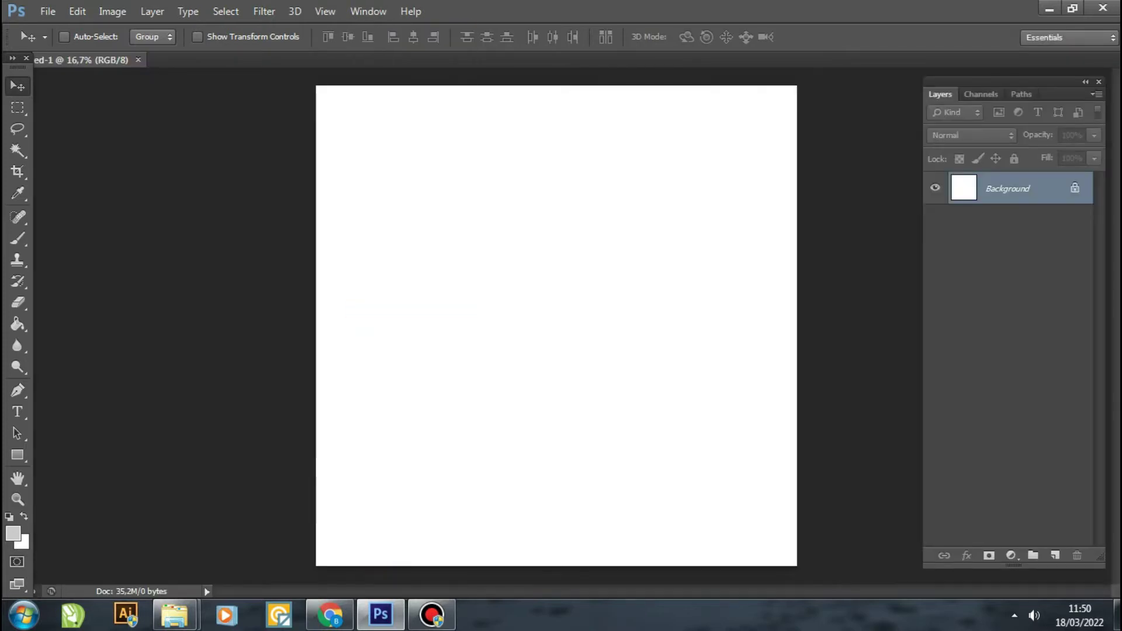
left_click(13, 533)
type("000000")
key("Return")
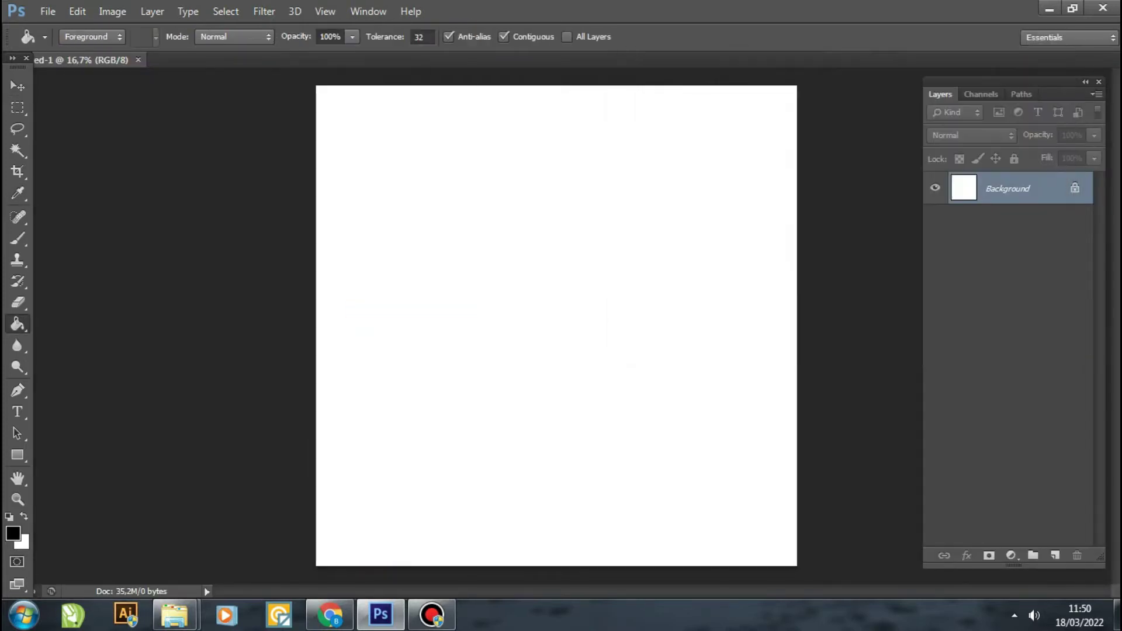
left_click(556, 325)
Open the skull image from the INDUSTRIAL folder and drag it onto the black canvas.
key("v")
left_click(47, 11)
left_click(58, 37)
left_click(620, 111)
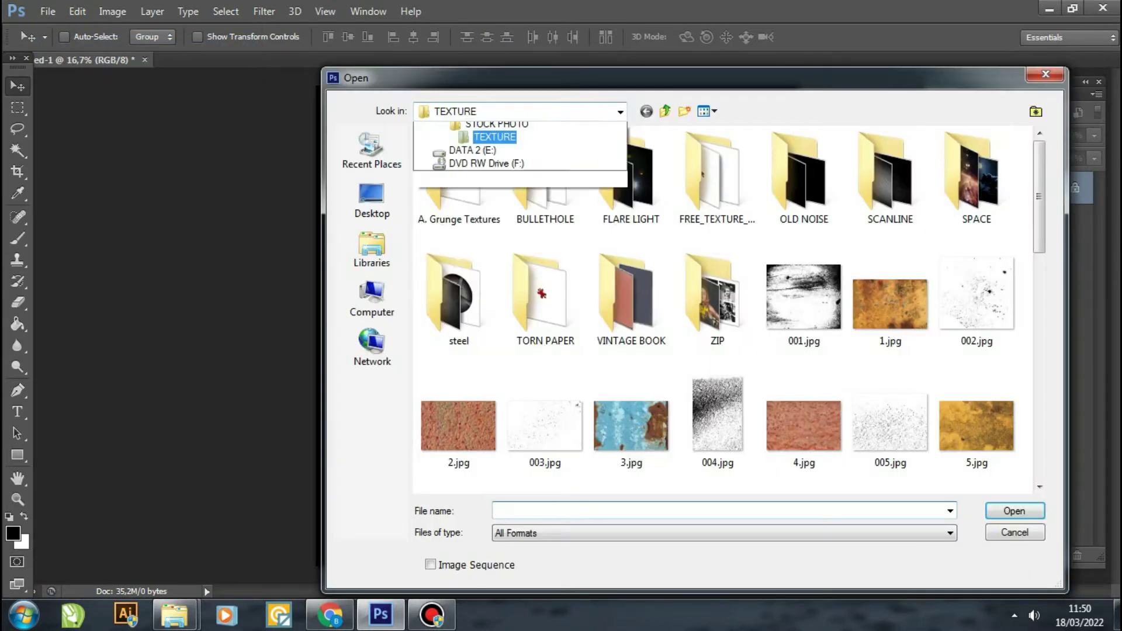
left_click(497, 247)
double_click(717, 239)
double_click(459, 175)
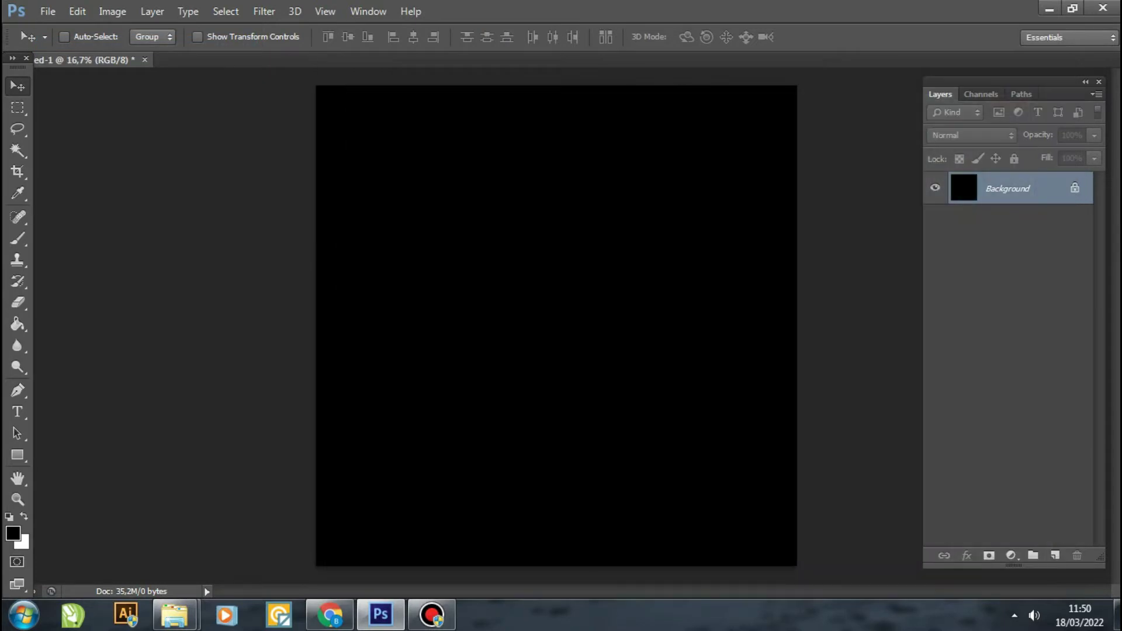
left_click_drag(555, 322, 445, 222)
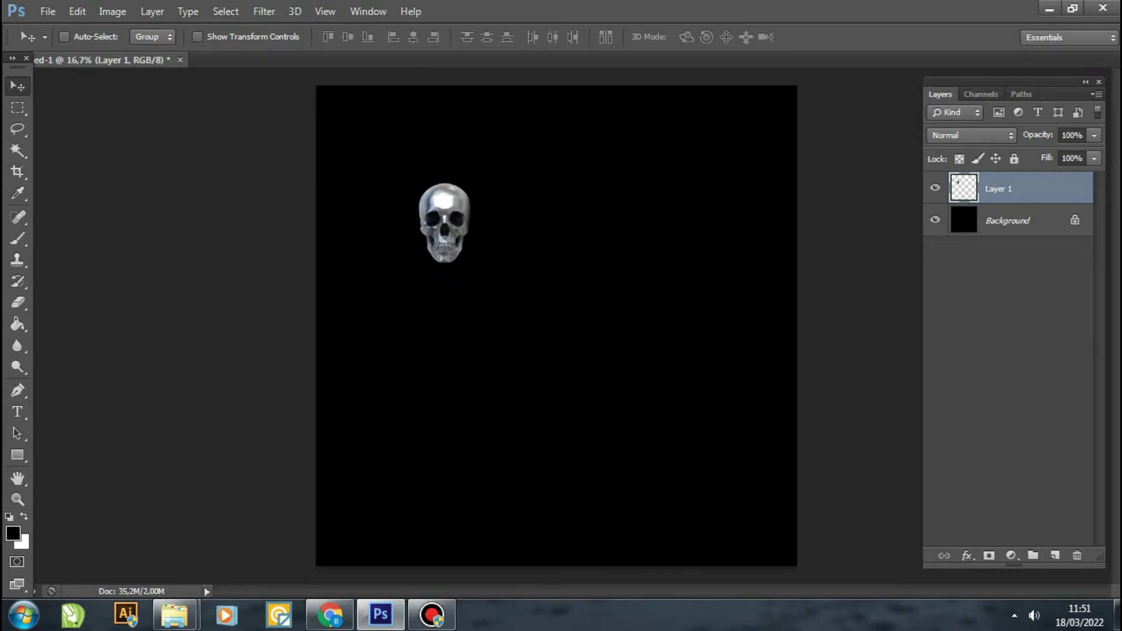
Enlarge the skull to fill the canvas and delete its right half.
key("ctrl+t")
left_click_drag(471, 260, 654, 506)
key("m")
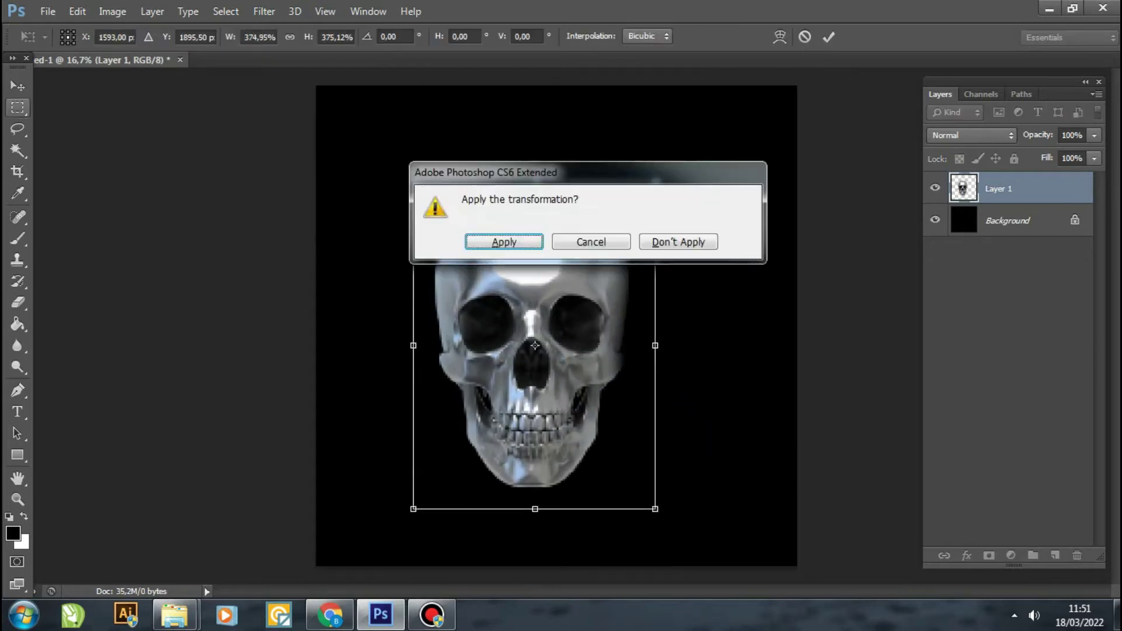
key("Return")
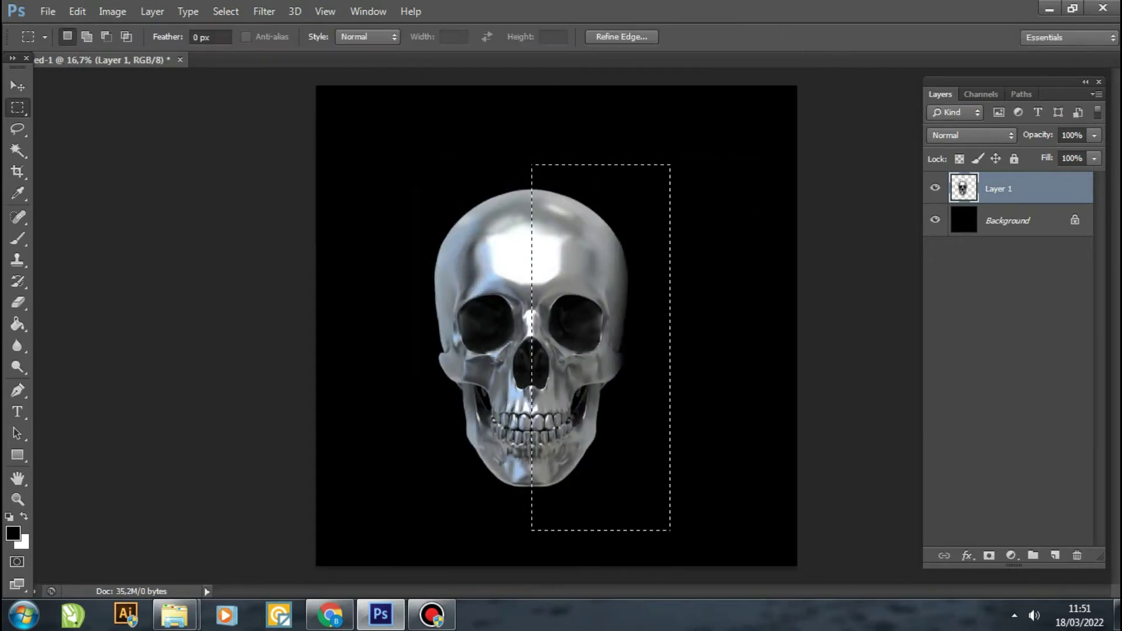
key("Delete")
key("ctrl+d")
Duplicate the half skull, flip it horizontally and align it to close the seam.
key("ctrl+j")
key("ctrl+t")
right_click(518, 156)
left_click(576, 401)
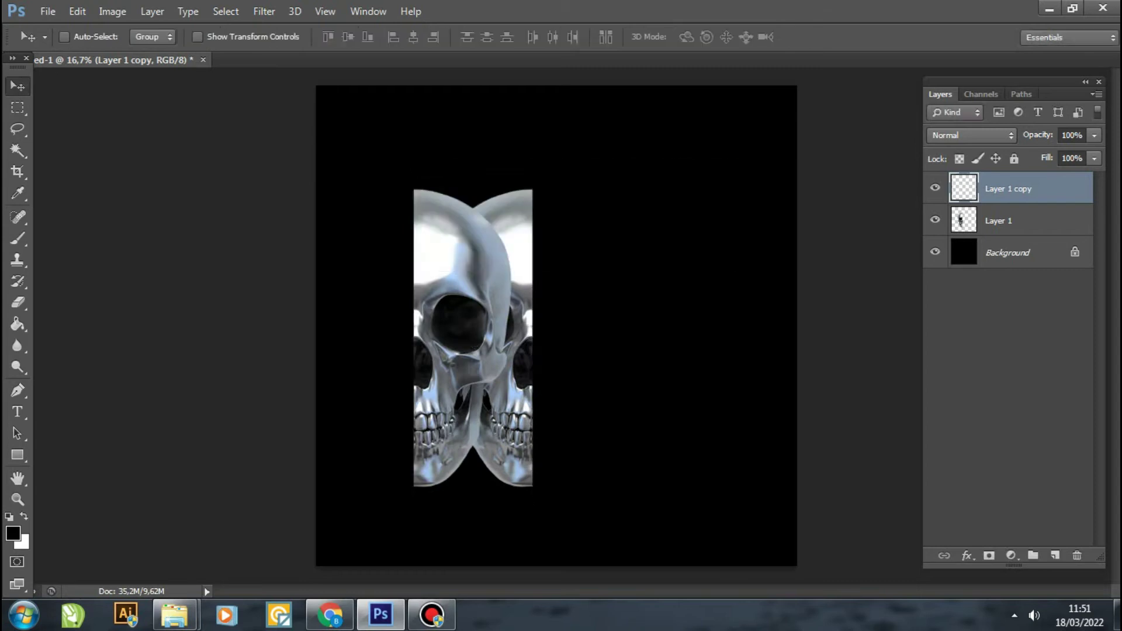
left_click_drag(514, 263, 611, 263)
key("Right")
key("Left")
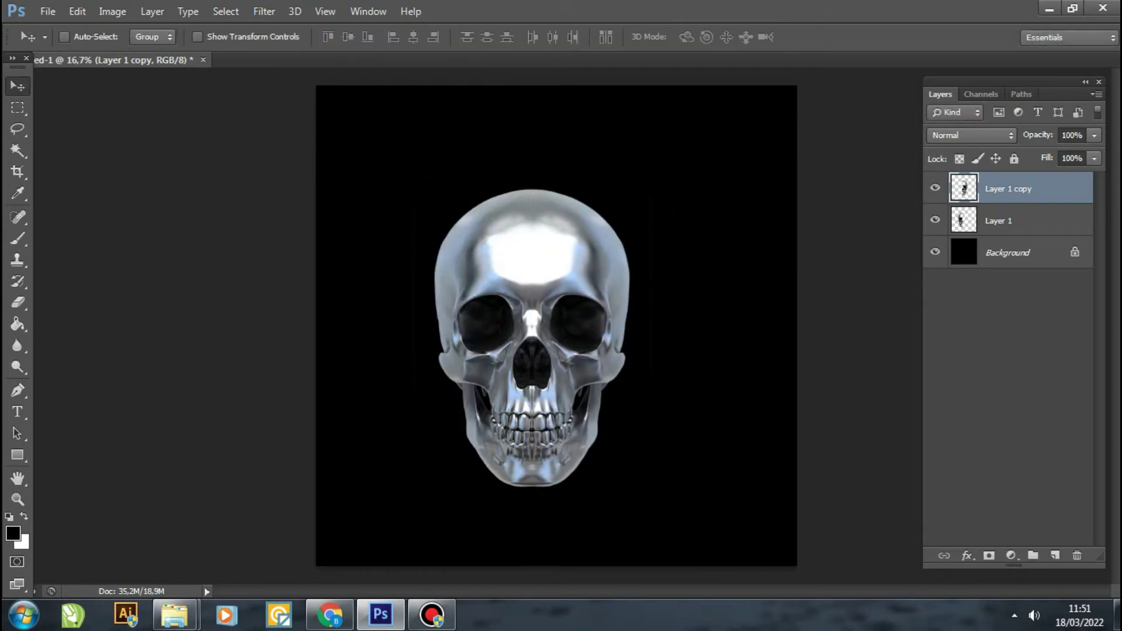
Merge the two skull halves into one layer and centre it on the canvas.
left_click(1005, 220, "shift")
right_click(1006, 220)
left_click(701, 456)
key("m")
left_click_drag(316, 105, 432, 508)
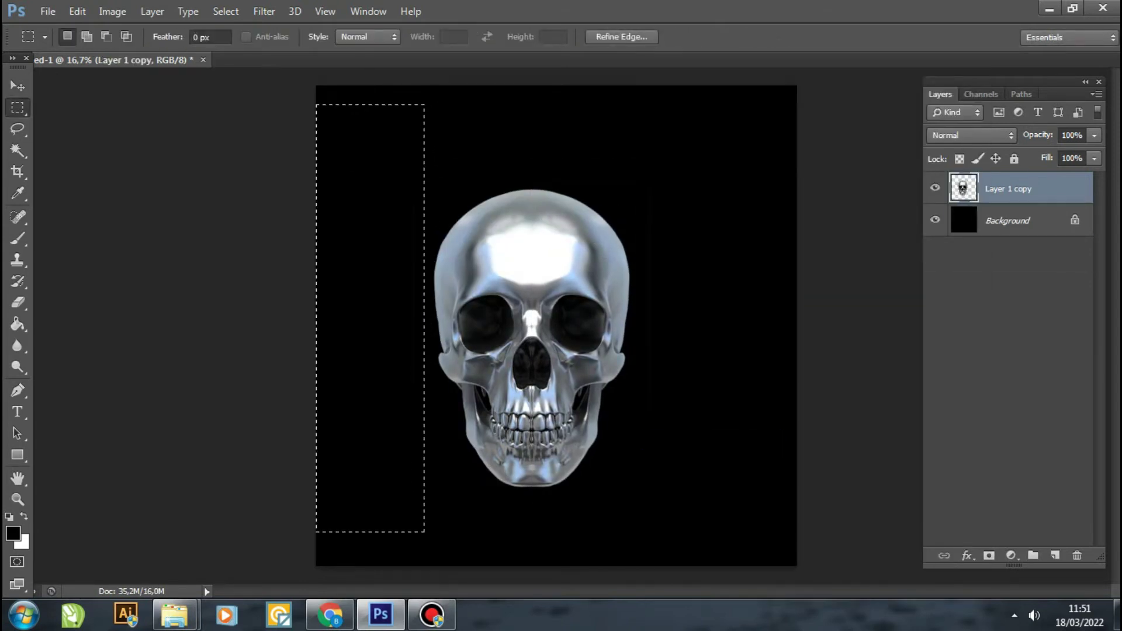
key("v")
left_click_drag(532, 339, 558, 337)
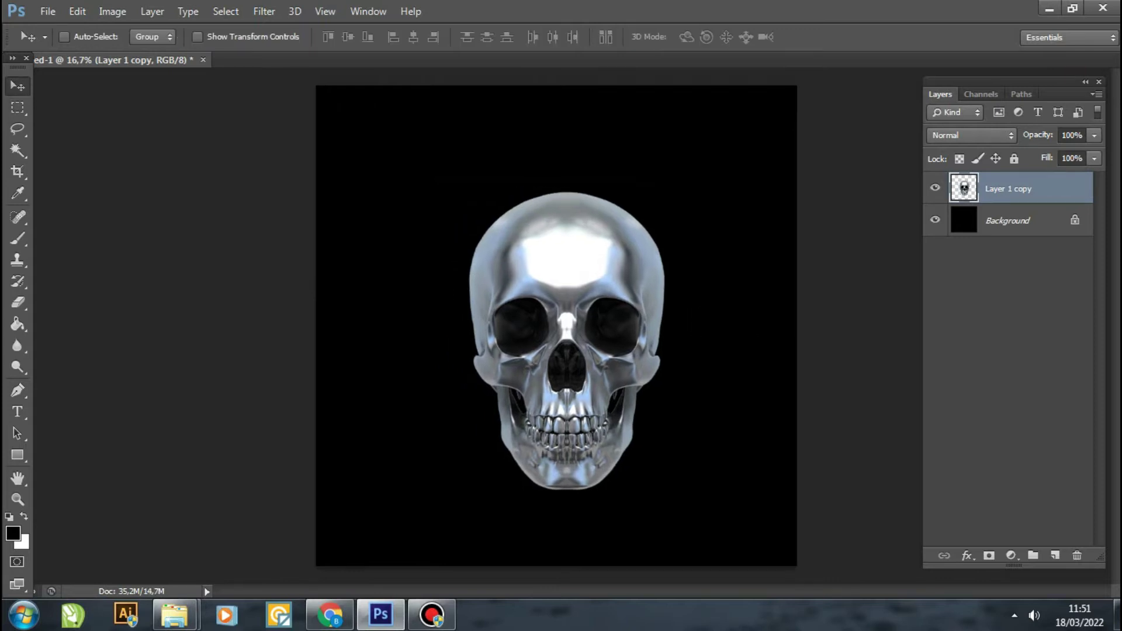
key("z")
key("ctrl+plus")
key("ctrl+plus")
key("ctrl+plus")
key("ctrl+plus")
key("p")
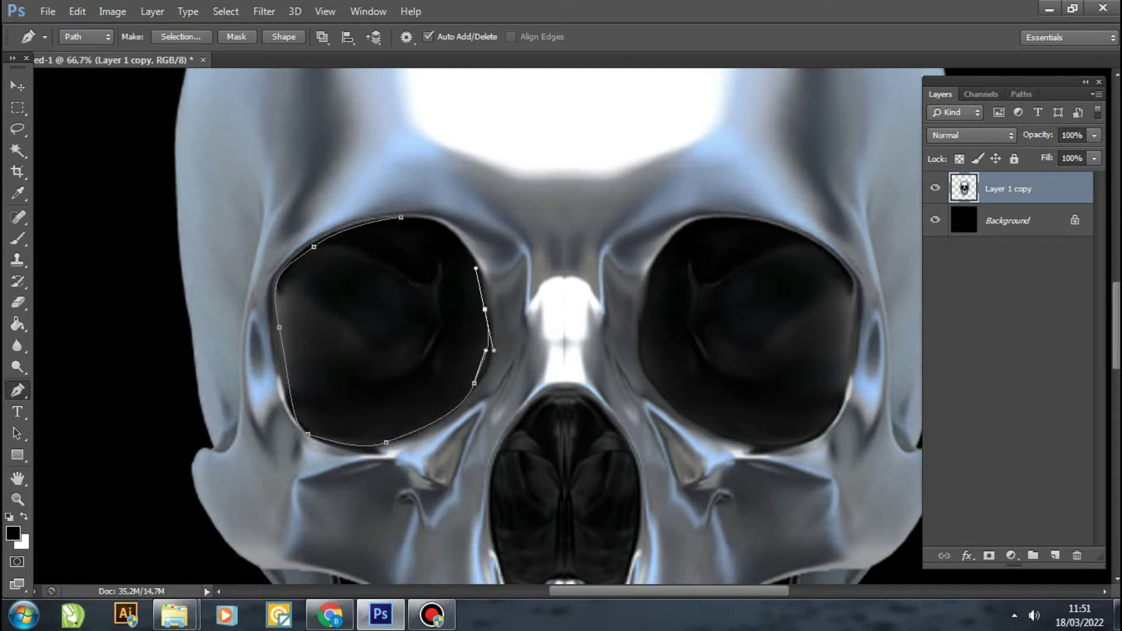
Darken both traced eye sockets by lowering their midtones with Levels.
left_click(181, 37)
key("Return")
key("ctrl+l")
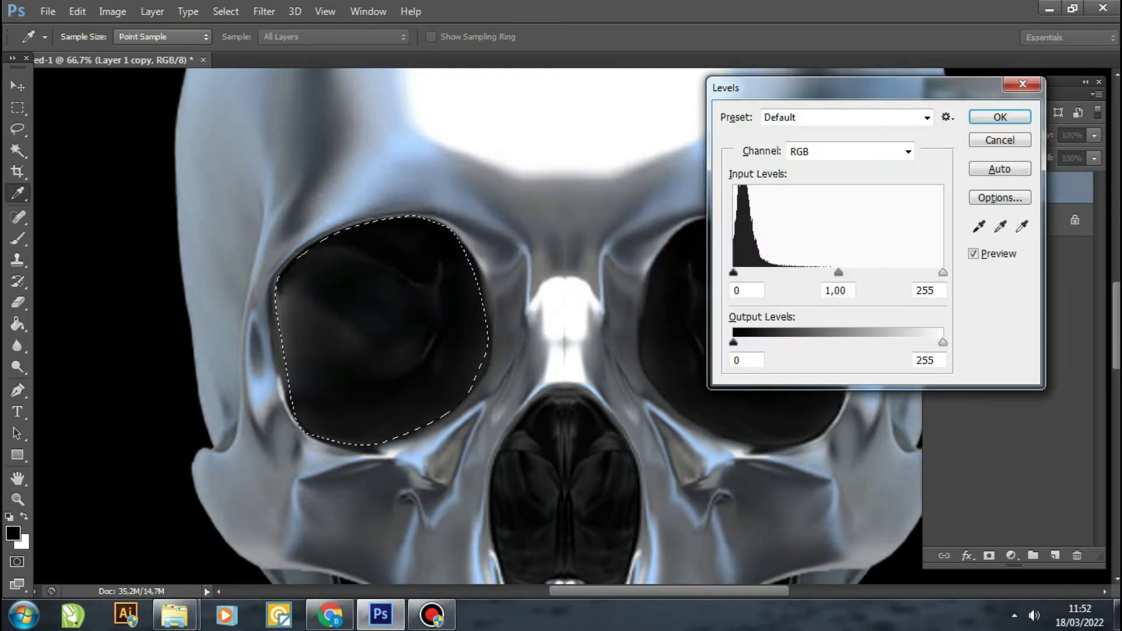
left_click_drag(838, 272, 855, 273)
key("Return")
key("ctrl+d")
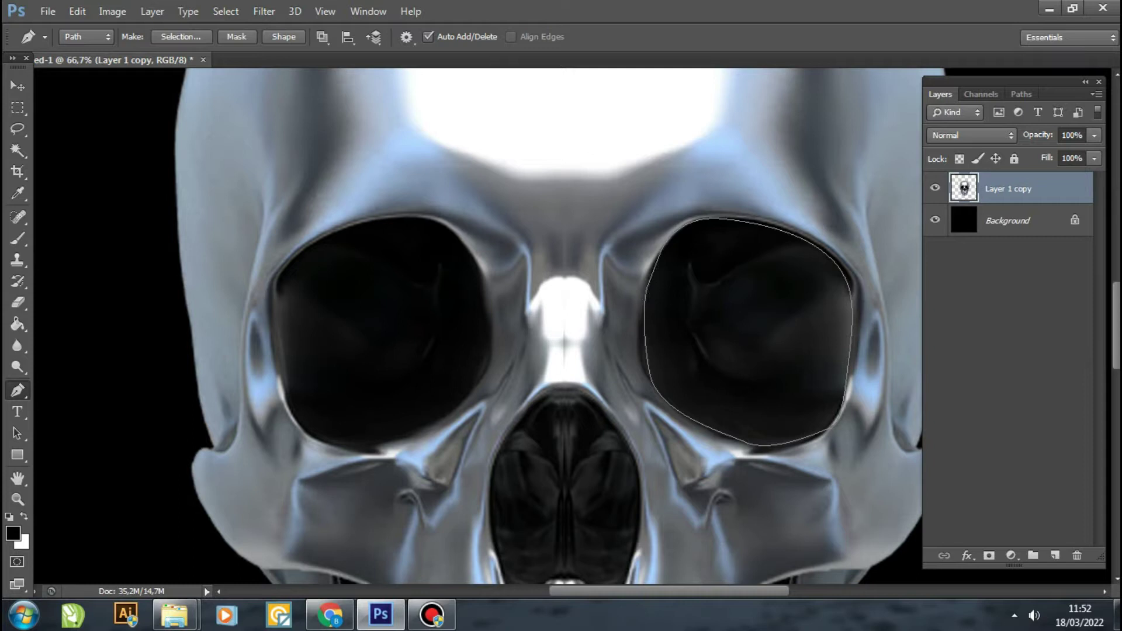
left_click(181, 37)
key("Return")
key("ctrl+l")
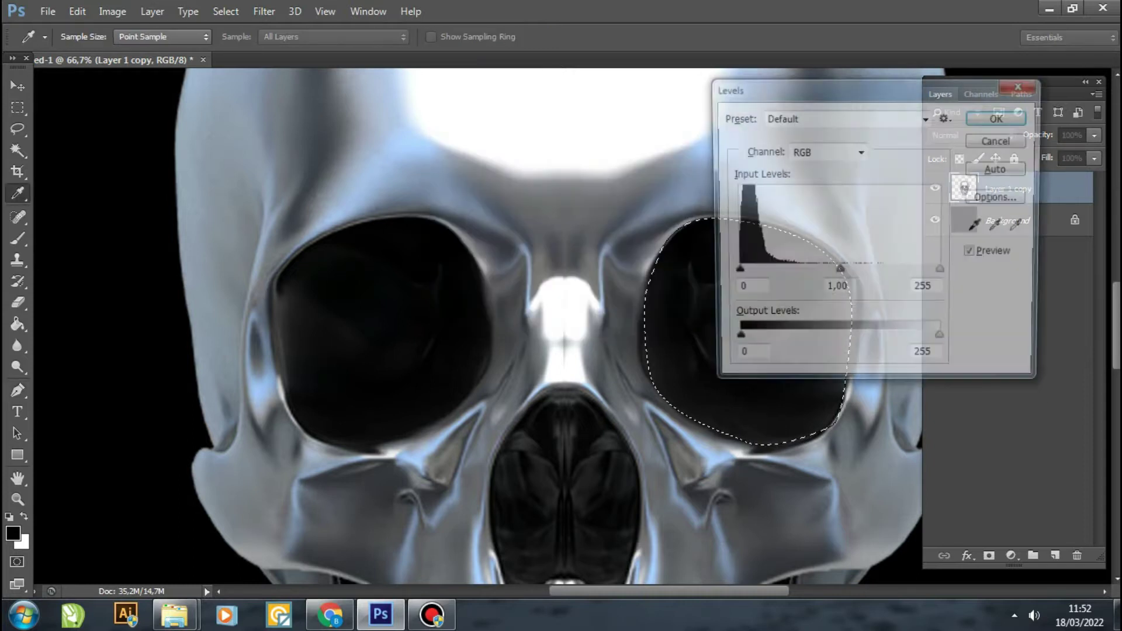
key("Return")
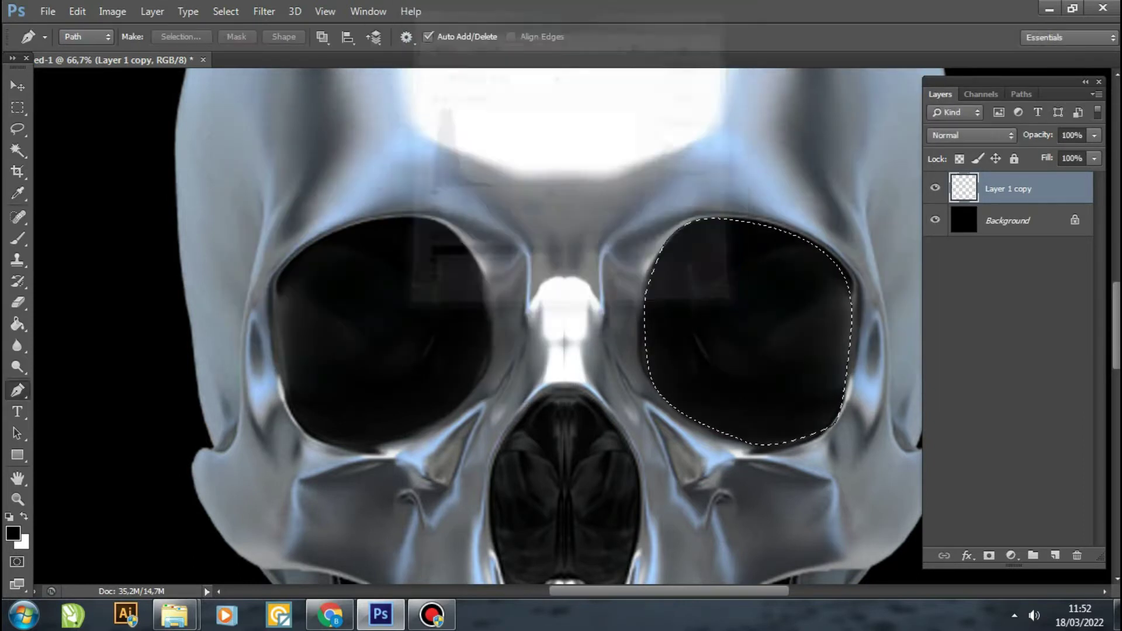
scroll(549, 327, "down", 5)
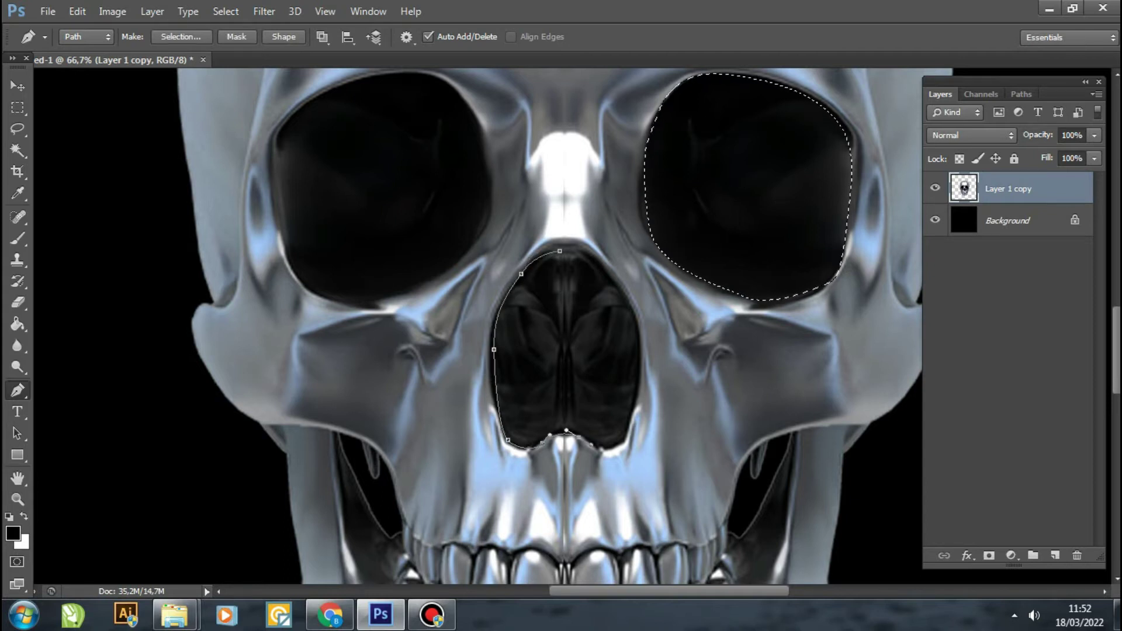
Darken the traced nose cavity's midtones with Levels and deselect.
left_click(181, 36)
key("Return")
key("ctrl+l")
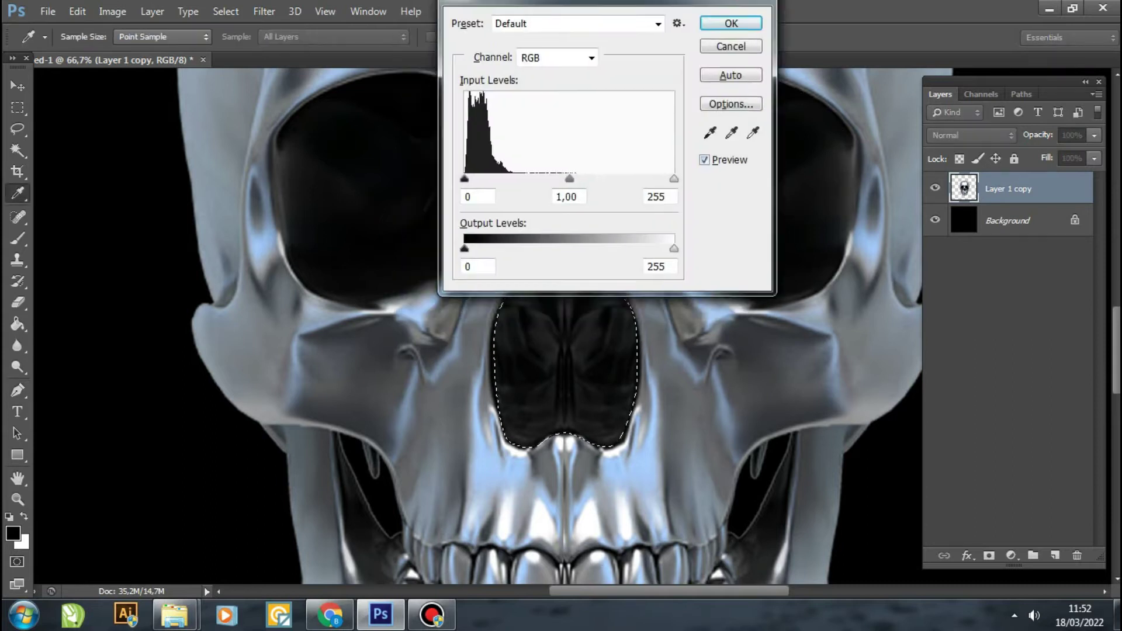
left_click_drag(584, 1, 877, 94)
left_click_drag(861, 272, 882, 272)
key("Return")
key("z")
key("ctrl+d")
key("ctrl+minus")
key("ctrl+minus")
key("ctrl+minus")
Shift the skull up-left and bring WIRES-1.png in beneath the skull layer.
key("v")
left_click_drag(678, 251, 666, 237)
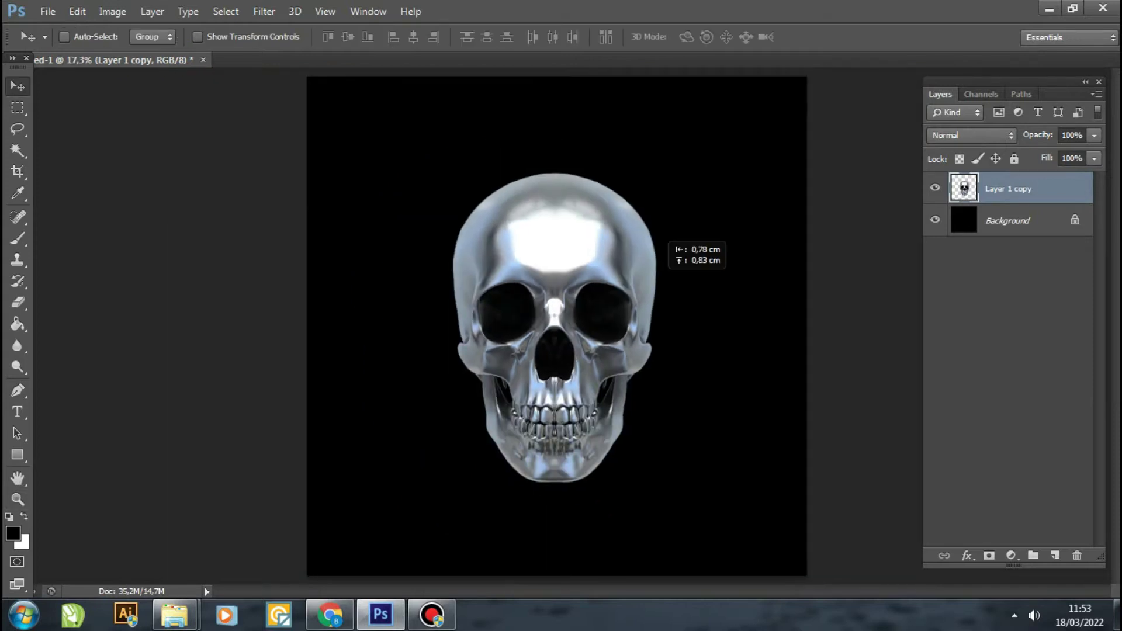
left_click(48, 11)
left_click(58, 28)
key("Escape")
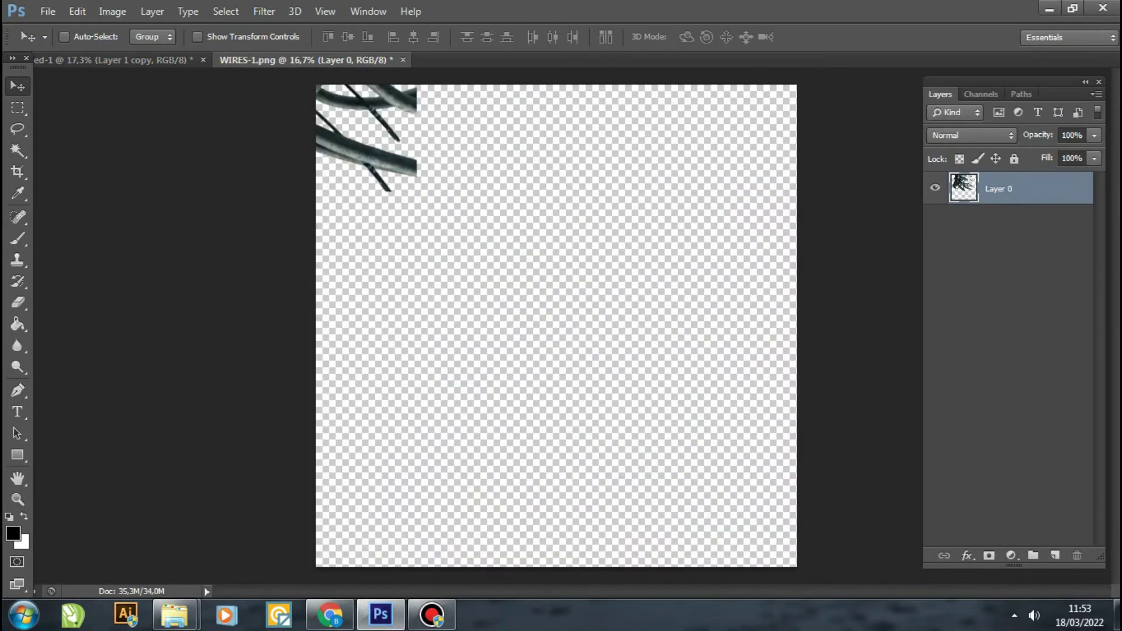
left_click_drag(526, 322, 701, 252)
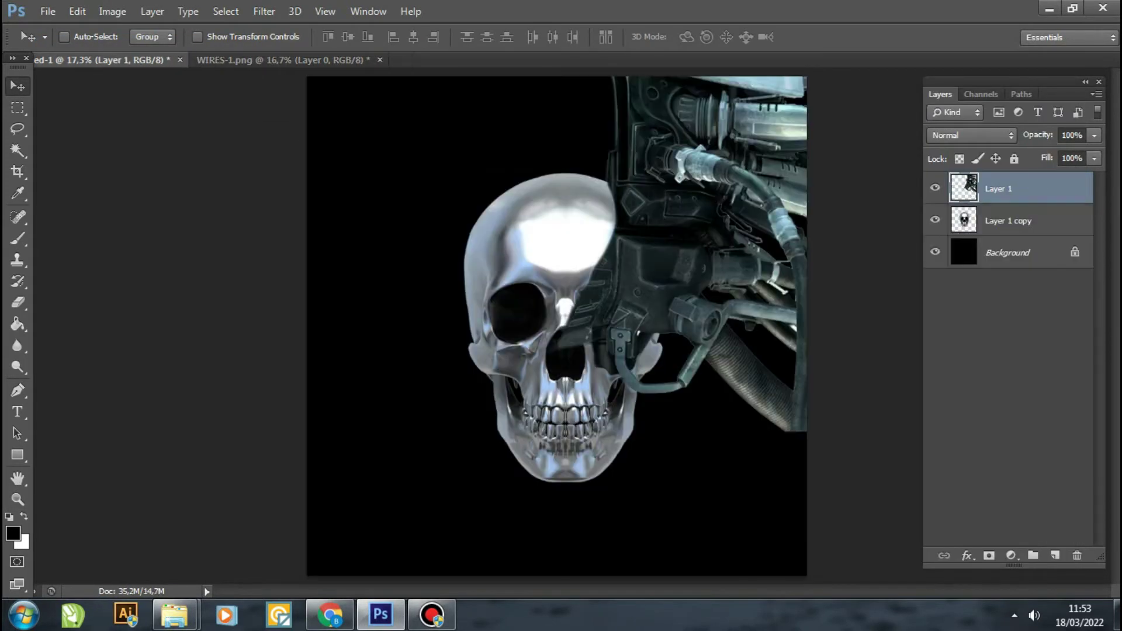
key("ctrl+bracketleft")
Scale the wires to about 65% and position them beside the skull.
key("ctrl+t")
left_click_drag(611, 79, 742, 283)
mouse_move(818, 421)
left_mouse_down()
mouse_move(746, 350)
mouse_move(769, 353)
mouse_move(751, 335)
left_mouse_up()
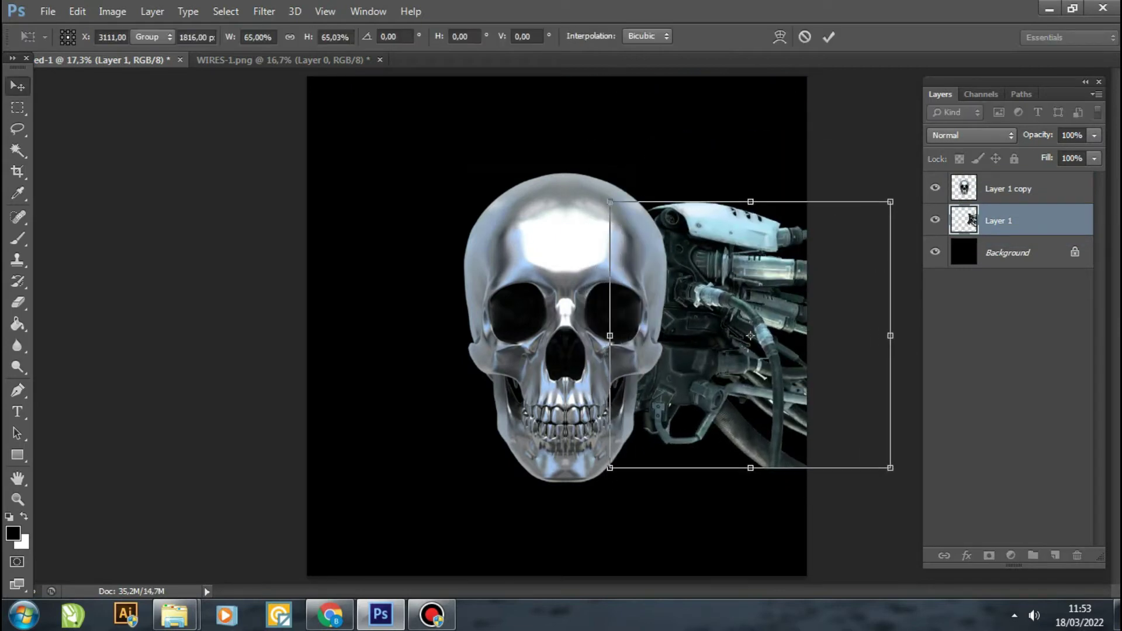
key("Return")
left_click(935, 188)
key("z")
left_click_drag(731, 403, 848, 403)
Trace and delete the first unwanted section of the wires.
key("p")
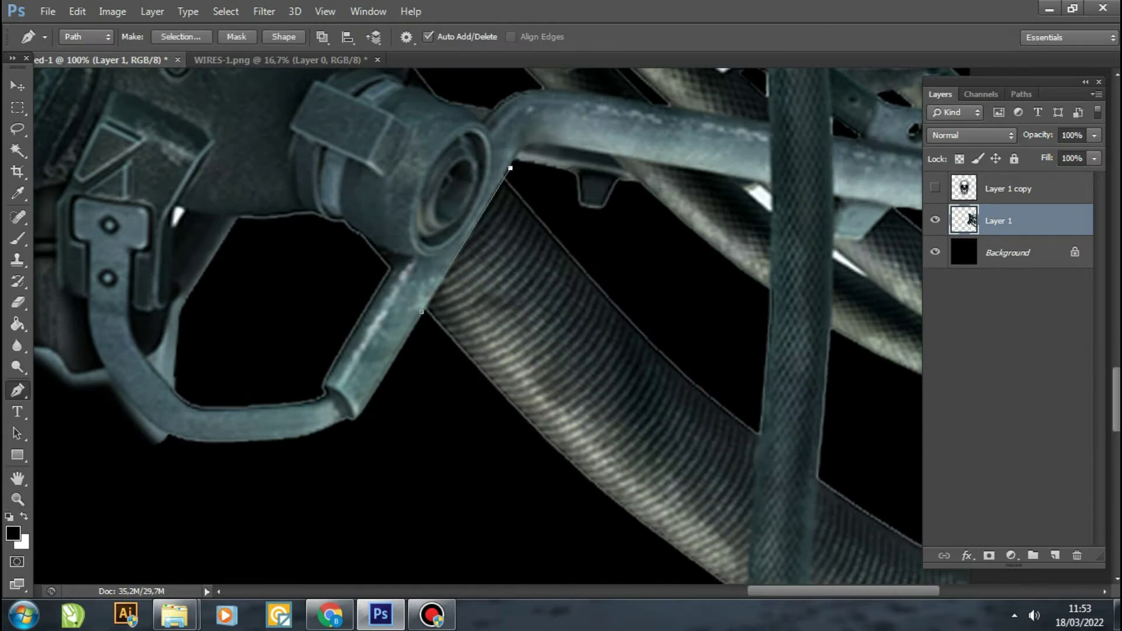
scroll(479, 328, "down", 5)
scroll(479, 327, "right", 10)
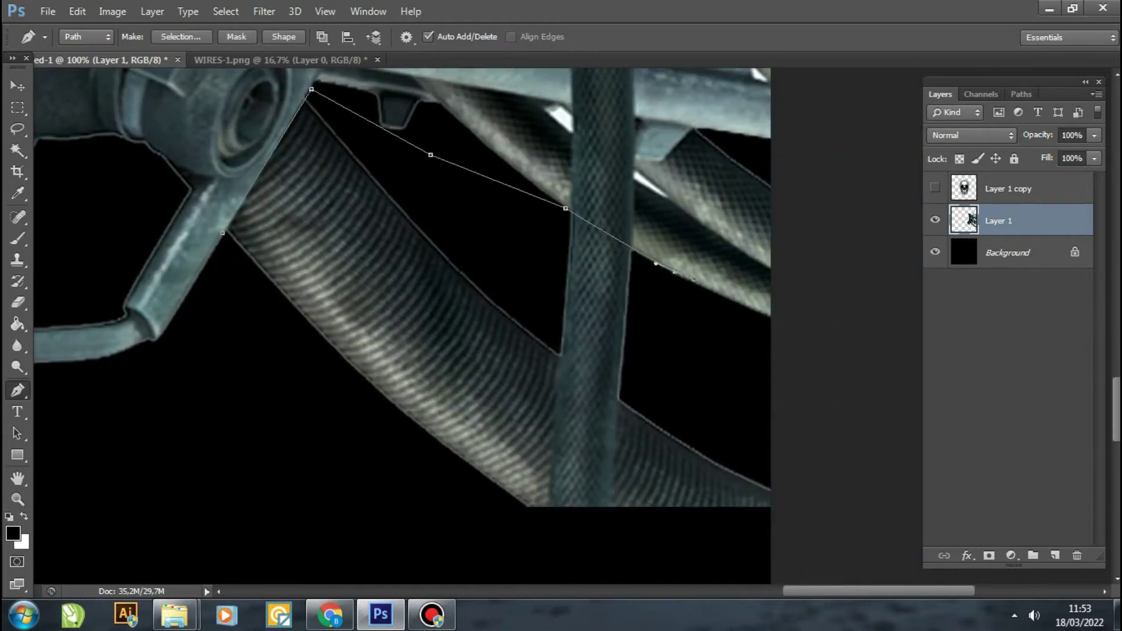
left_click(180, 36)
key("Return")
key("Delete")
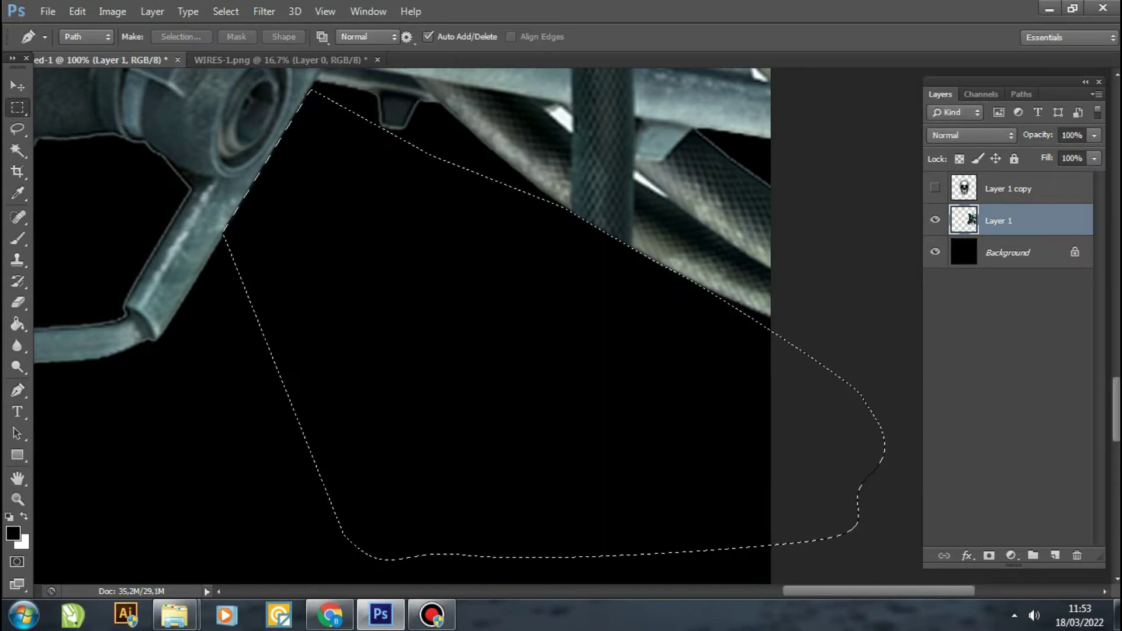
key("ctrl+d")
key("m")
scroll(404, 327, "left", 2)
scroll(432, 253, "left", 10)
Trace and remove a second unwanted wire piece, then view the whole canvas.
key("p")
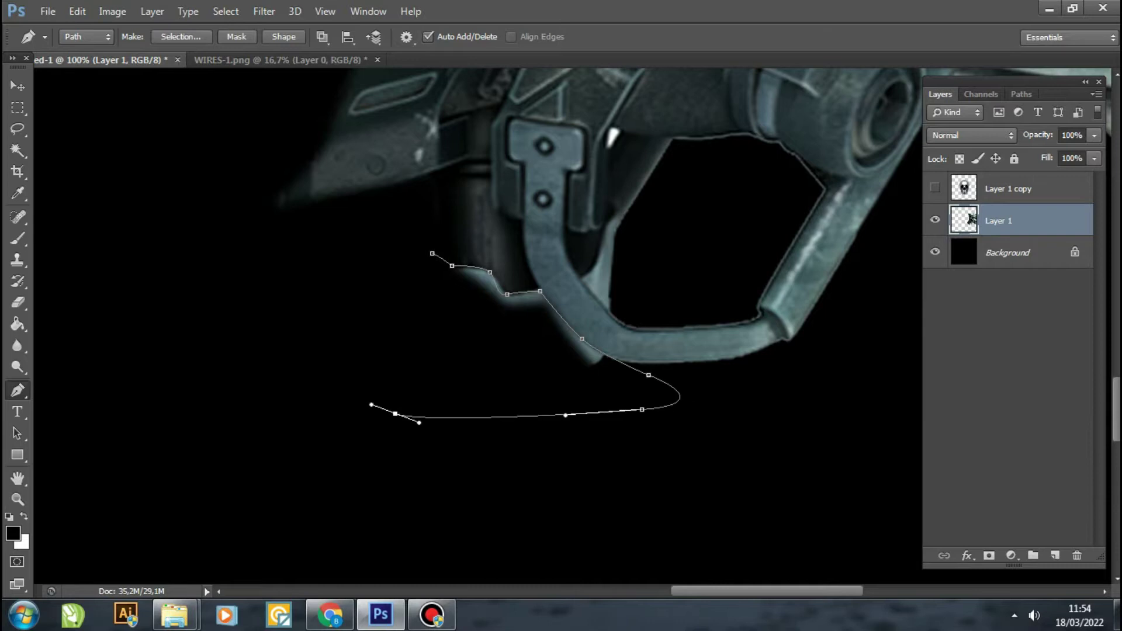
left_click(180, 36)
key("Return")
key("ctrl+d")
key("z")
key("ctrl+0")
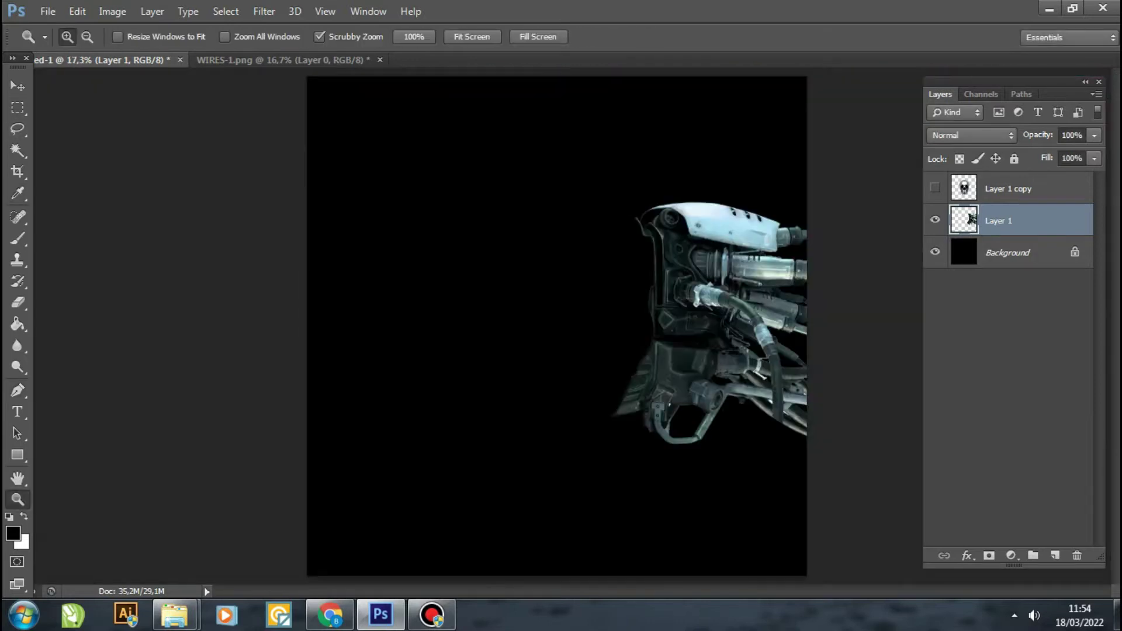
Close WIRES-1.png without saving and nudge the wires down and right.
left_click(935, 188)
key("v")
left_click(380, 60)
left_click(569, 244)
left_click_drag(731, 281, 743, 307)
Open a second wires image.
left_click(48, 11)
left_click(65, 44)
double_click(647, 424)
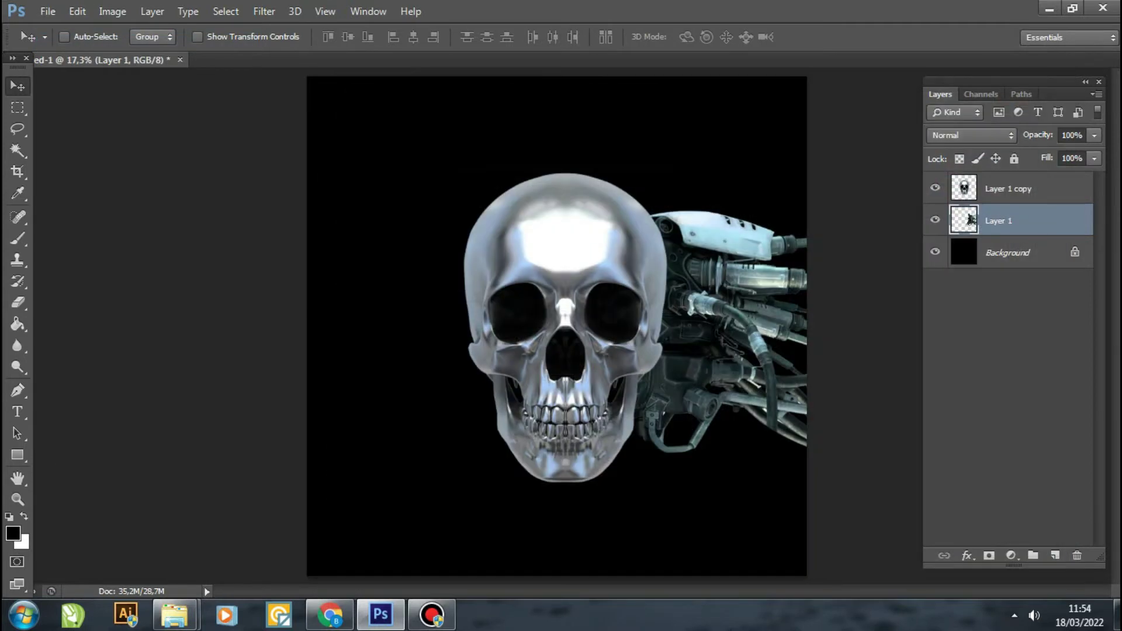
Bring in the second wires, flip them horizontally and vertically, and shrink to about 75%.
mouse_move(526, 292)
left_mouse_down()
mouse_move(188, 63)
mouse_move(760, 350)
mouse_move(830, 403)
left_mouse_up()
key("ctrl+t")
right_click(722, 127)
left_click(780, 373)
right_click(795, 161)
left_click(830, 421)
mouse_move(640, 562)
left_mouse_down()
mouse_move(515, 257)
mouse_move(539, 310)
left_mouse_up()
left_click(378, 60)
Close the source wires image without saving and nudge the new wires under the machinery.
key("Return")
key("n")
key("z")
key("ctrl+plus")
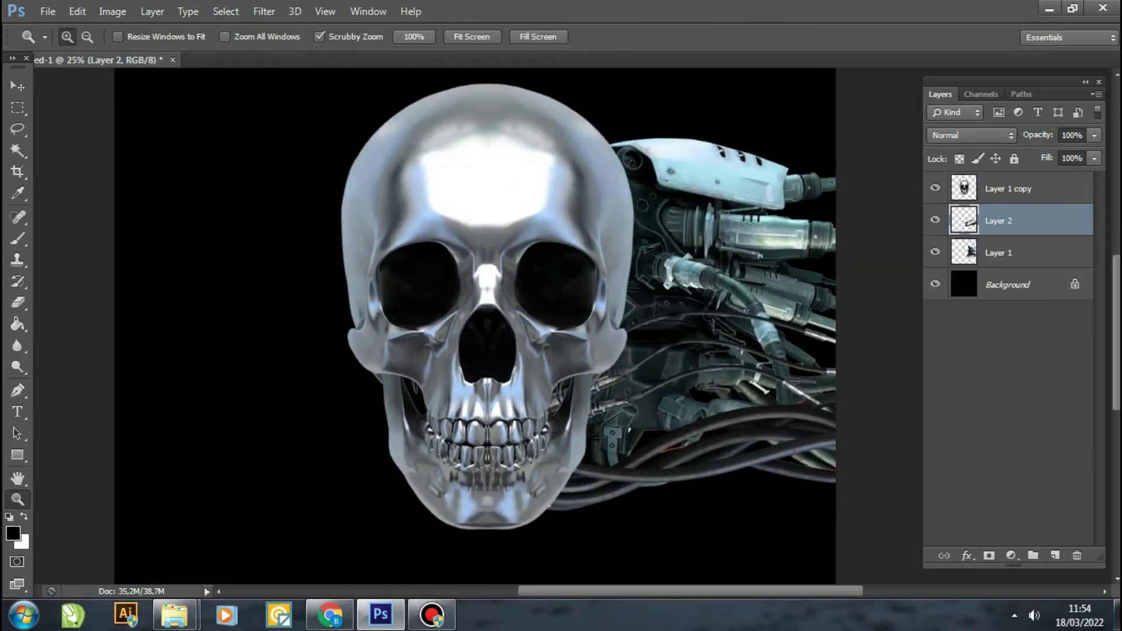
key("v")
left_click_drag(672, 432, 714, 337)
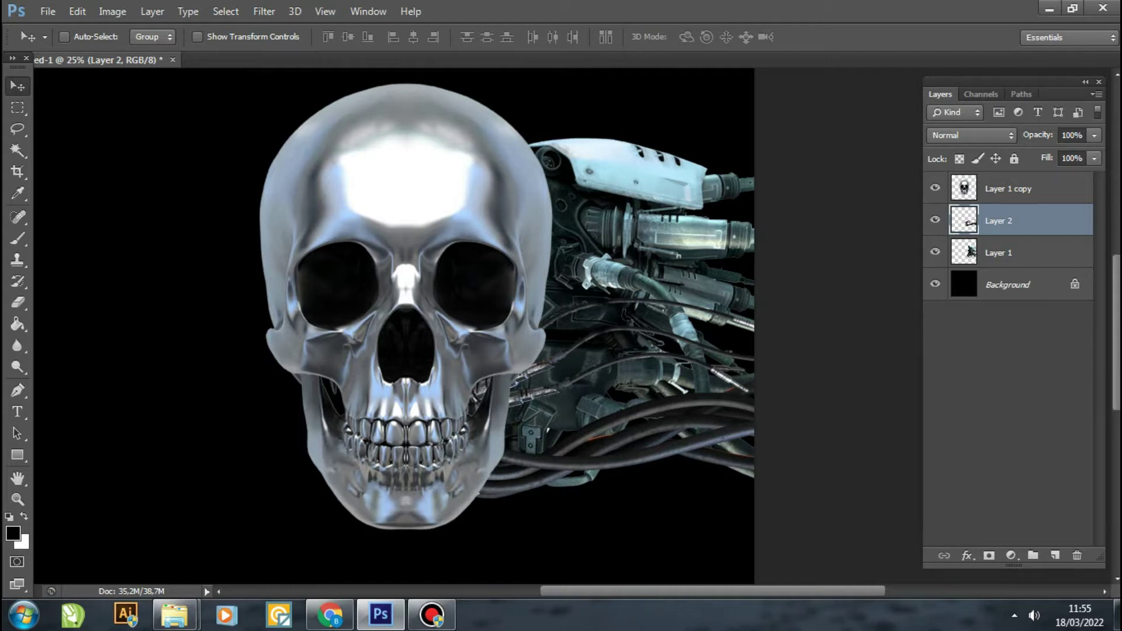
key("alt+bracketleft")
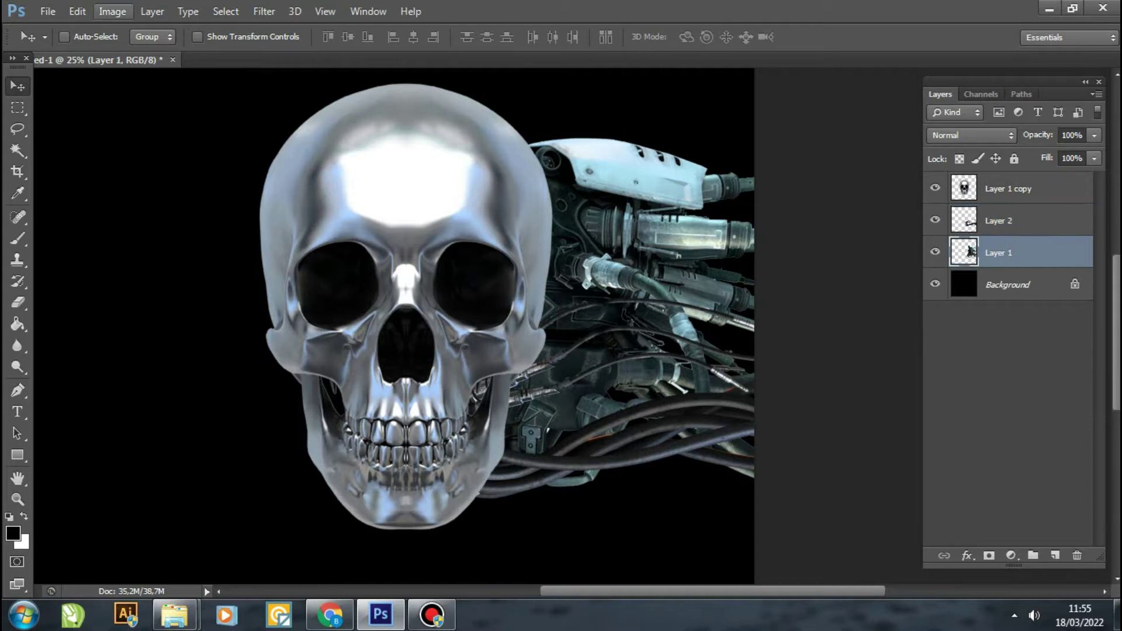
Shift the machinery midtones toward blue with Color Balance, then darken them with Levels.
left_click(112, 11)
mouse_move(137, 53)
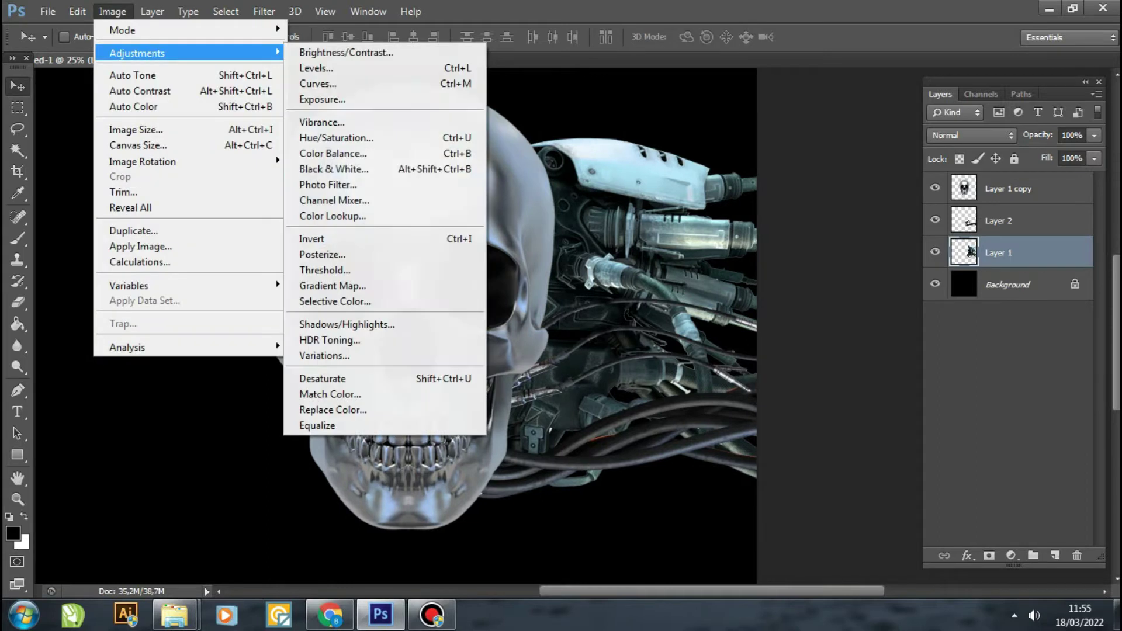
left_click(333, 153)
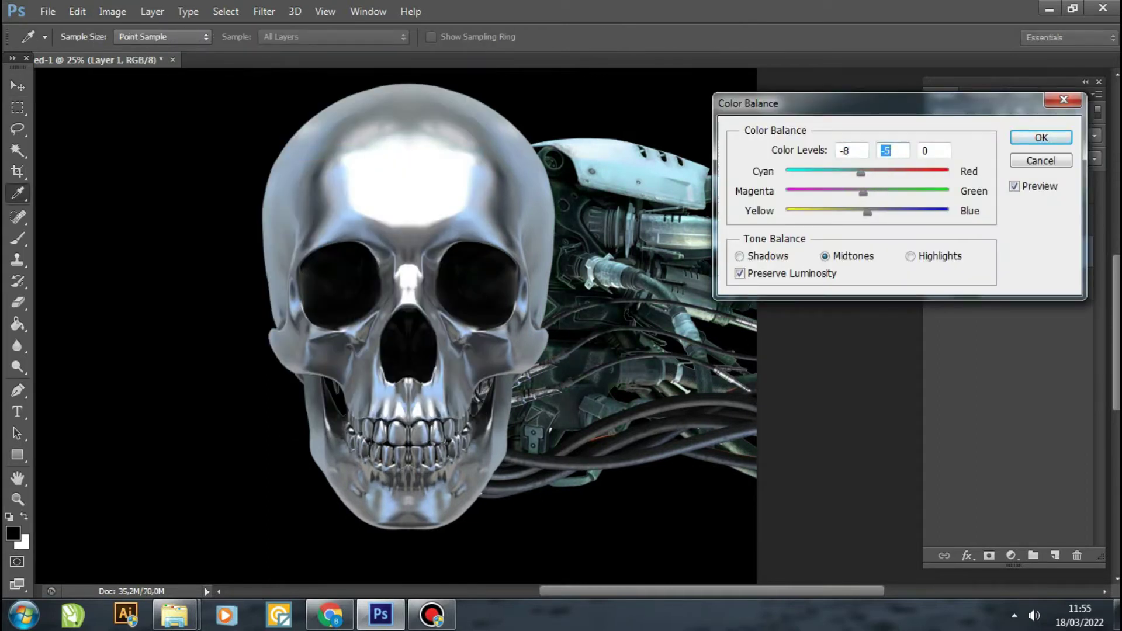
left_click_drag(849, 212, 897, 212)
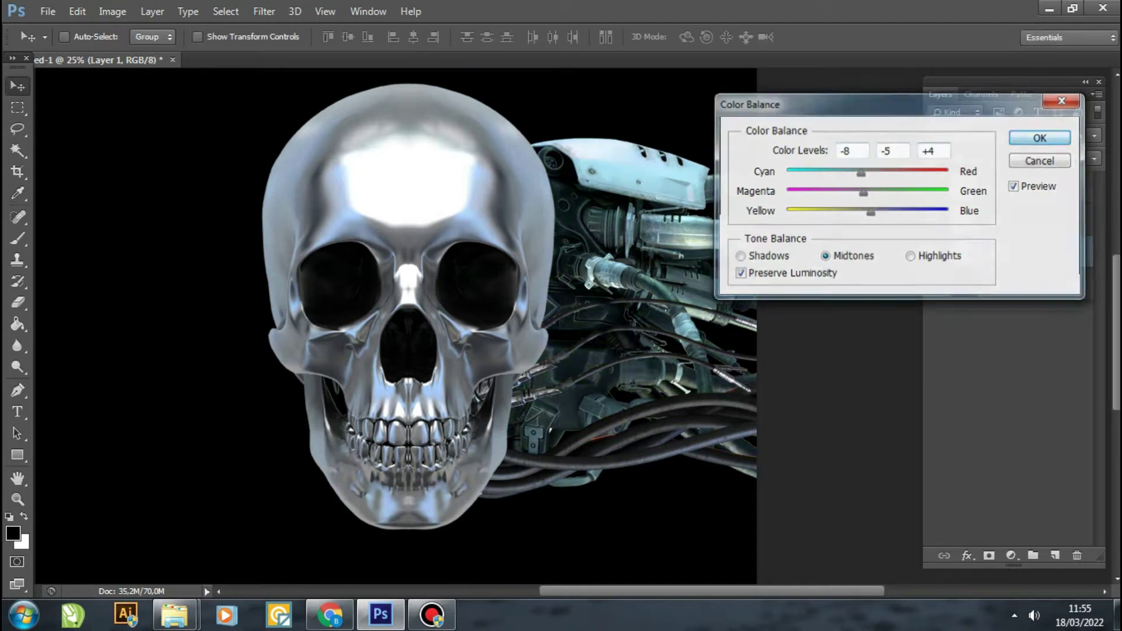
key("Return")
left_click(113, 11)
left_click(315, 68)
left_click_drag(861, 272, 894, 273)
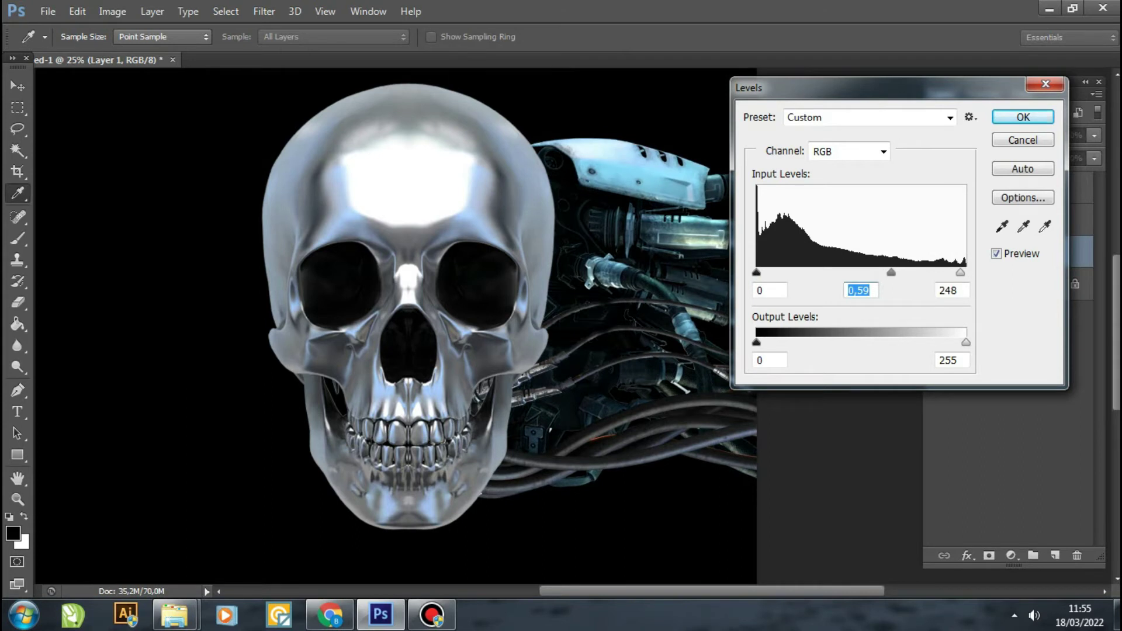
key("Return")
Apply a two-point Curves adjustment to the machinery.
left_click(112, 11)
left_click(327, 103)
left_click_drag(929, 227, 933, 222)
left_click(847, 308)
left_click_drag(760, 104, 178, 90)
key("Return")
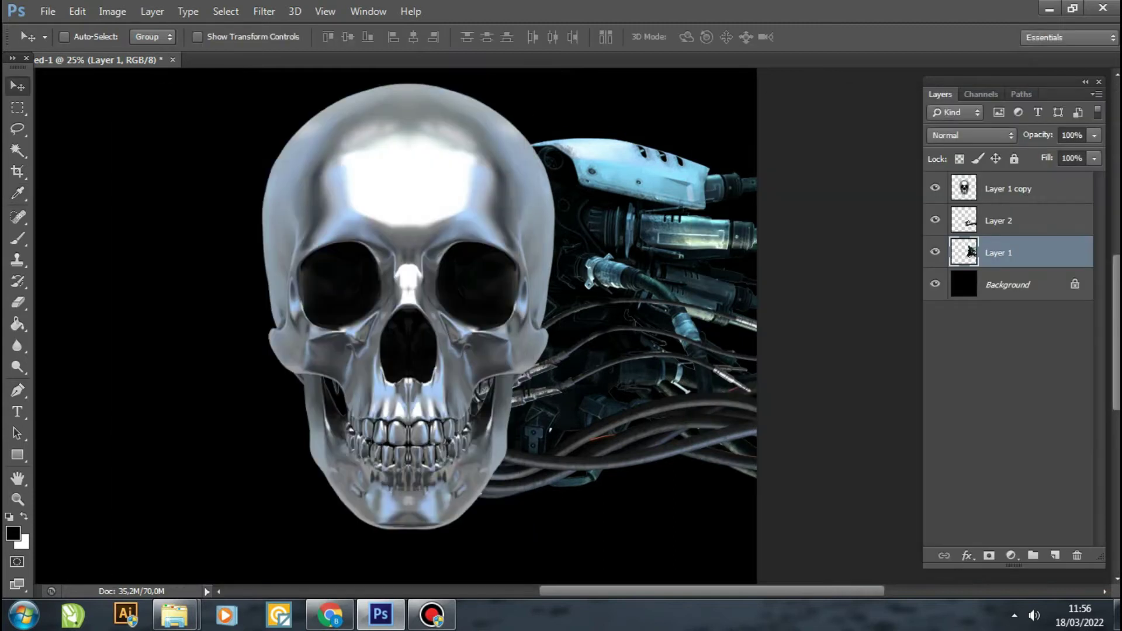
Nudge the machinery's exposure offset slightly with the Exposure adjustment.
left_click(112, 11)
left_click(323, 100)
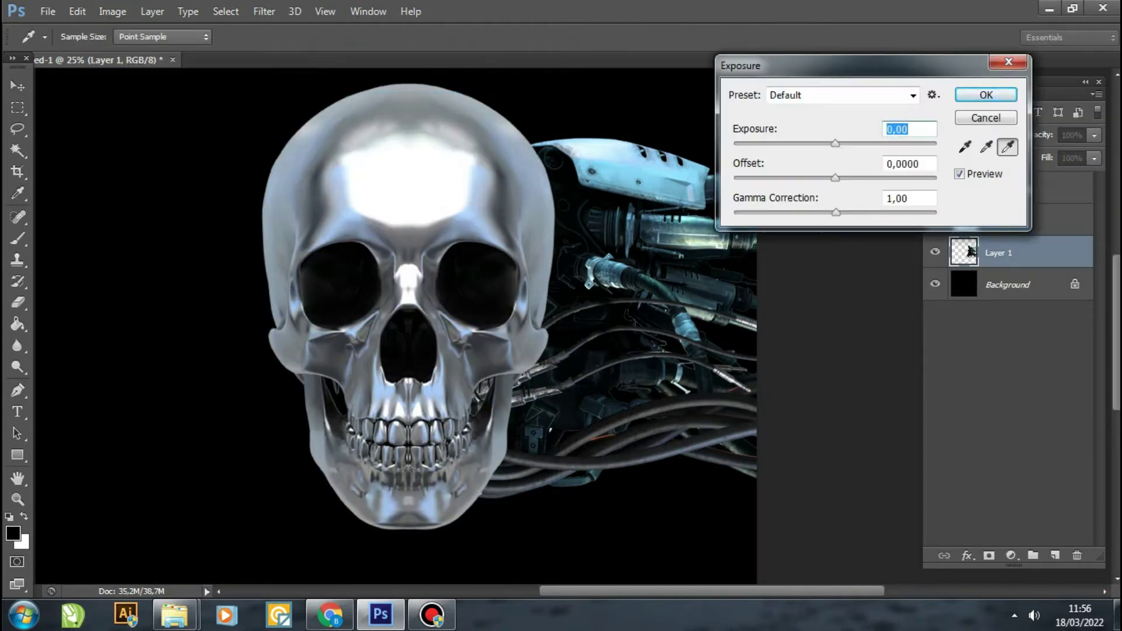
mouse_move(835, 178)
left_mouse_down()
mouse_move(829, 212)
mouse_move(834, 178)
left_mouse_up()
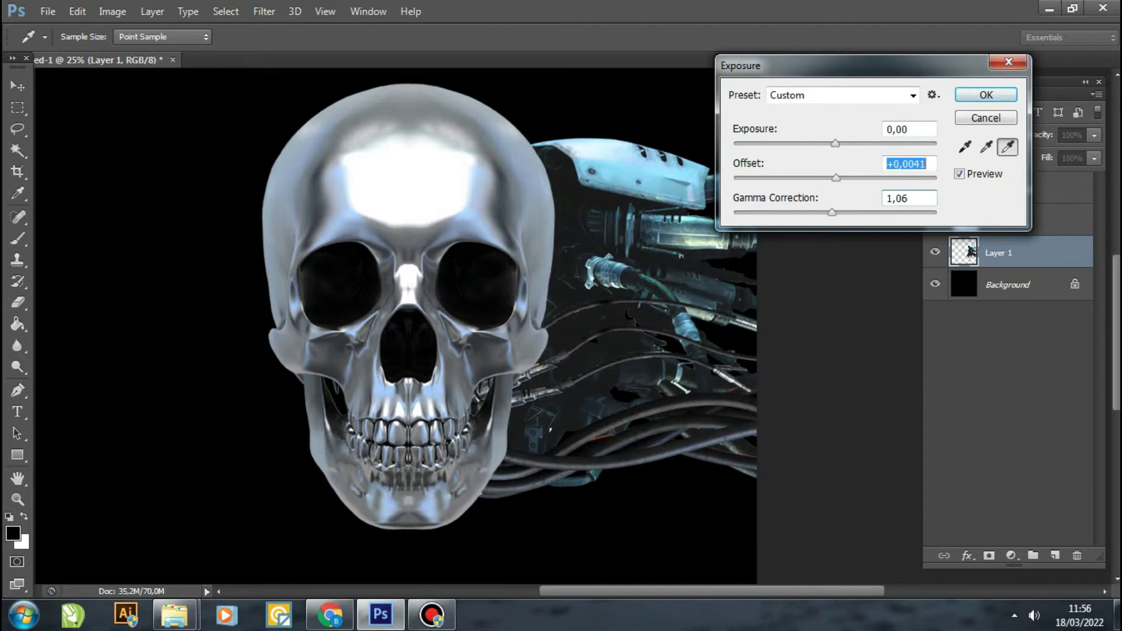
key("Return")
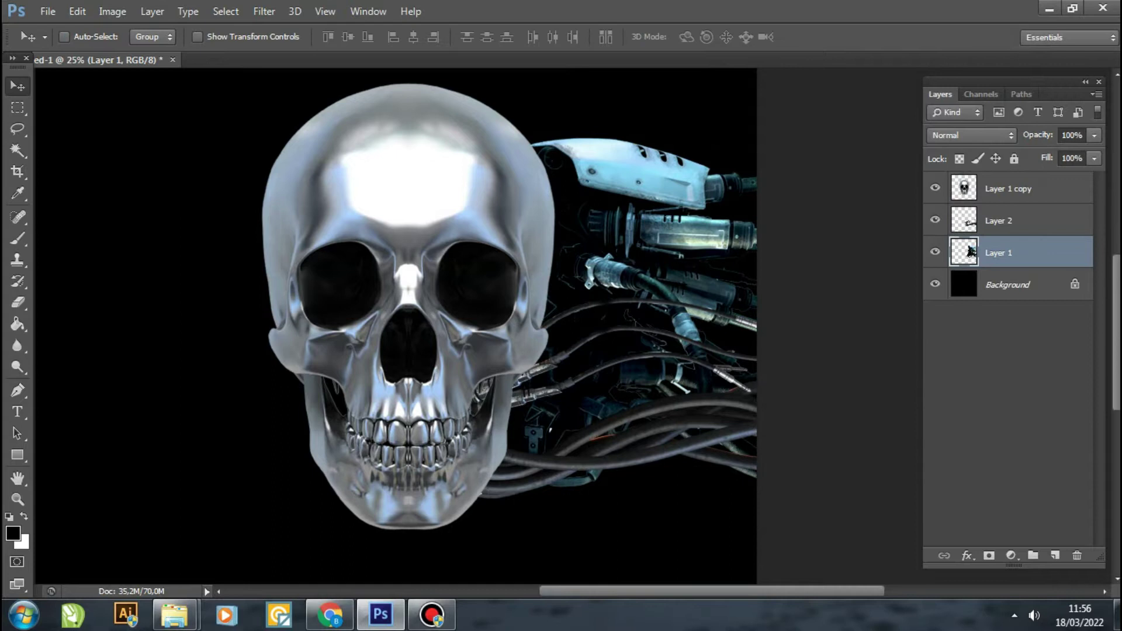
left_click(112, 11)
left_click(322, 112)
Apply Brightness/Contrast to the machinery, raising brightness slightly with contrast at 0.
left_click(112, 11)
left_click(333, 52)
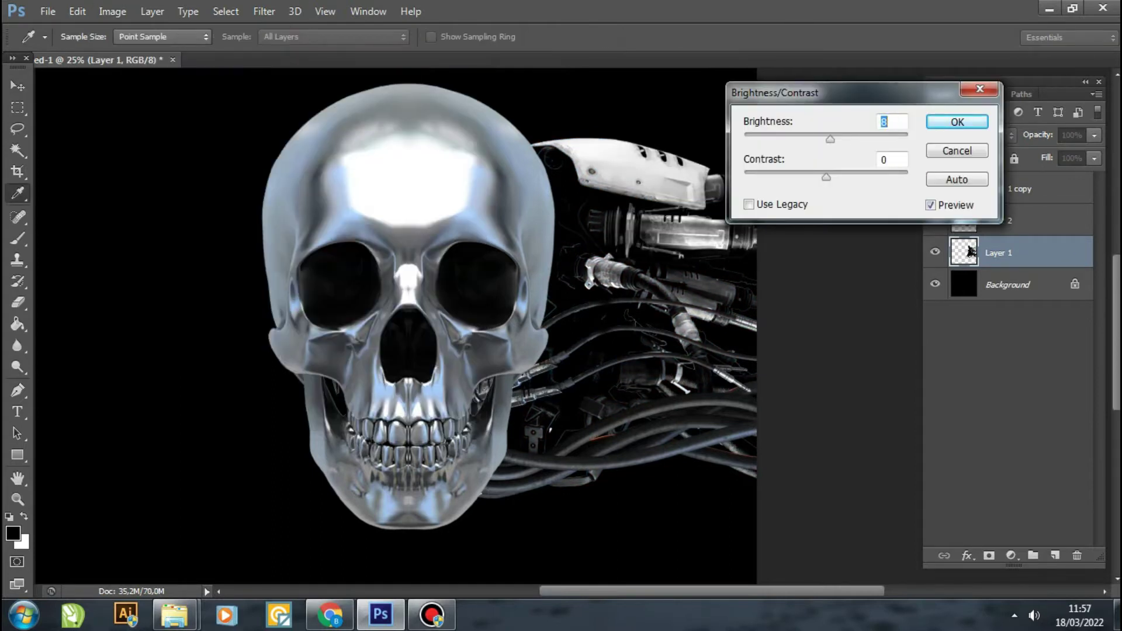
key("Up")
key("Up")
key("Up")
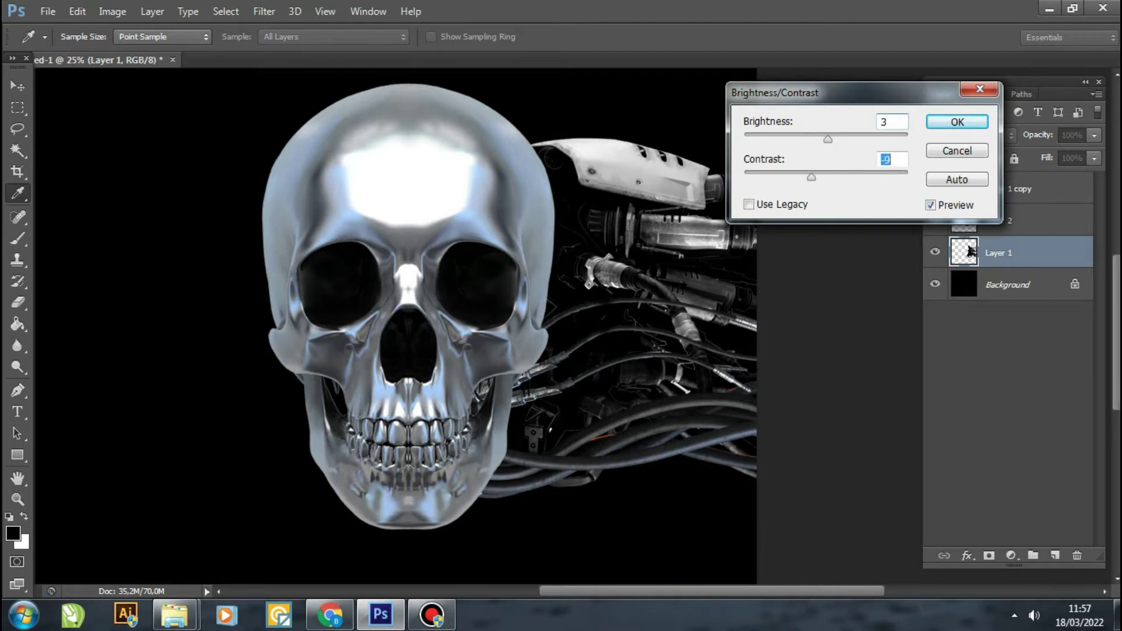
type("0")
key("Return")
key("v")
left_click(998, 220)
Apply a Levels adjustment to the Layer 1 machinery.
left_click(112, 11)
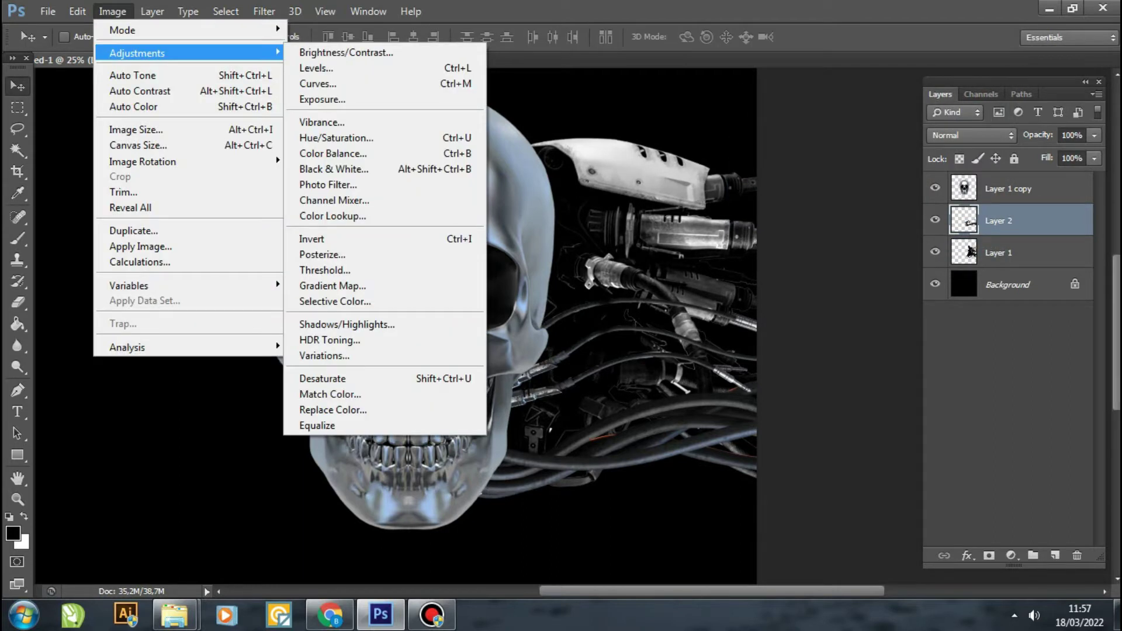
key("Escape")
left_click(999, 252)
left_click(112, 11)
left_click(315, 65)
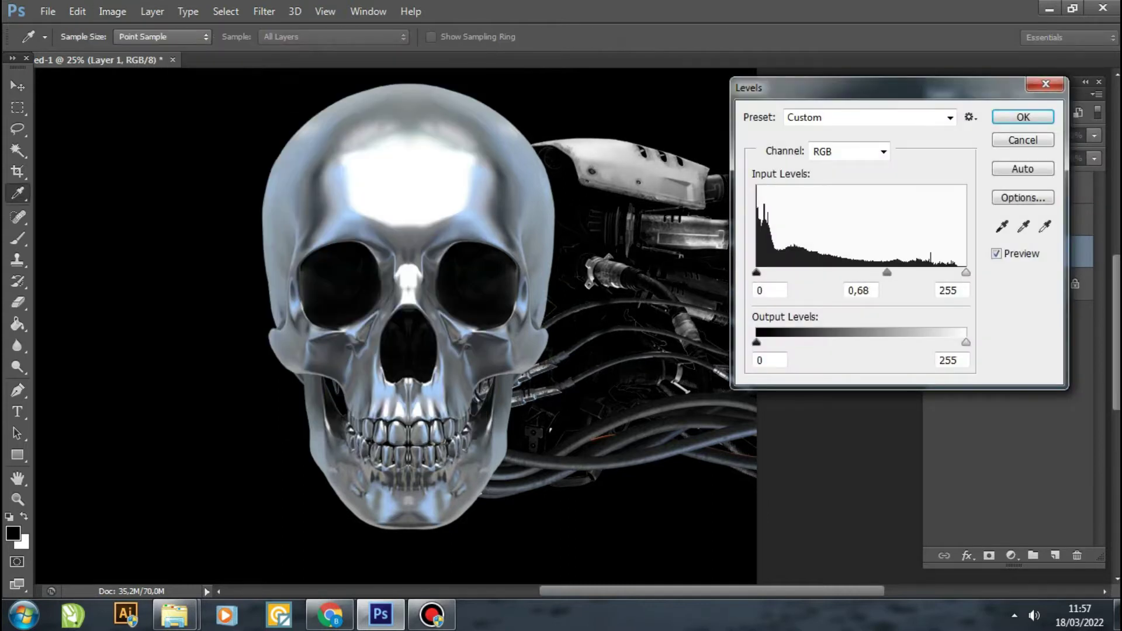
key("Return")
Darken the Layer 2 machinery midtones with Levels.
key("v")
left_click(998, 220)
left_click(112, 11)
left_click(316, 68)
left_click_drag(861, 273, 882, 272)
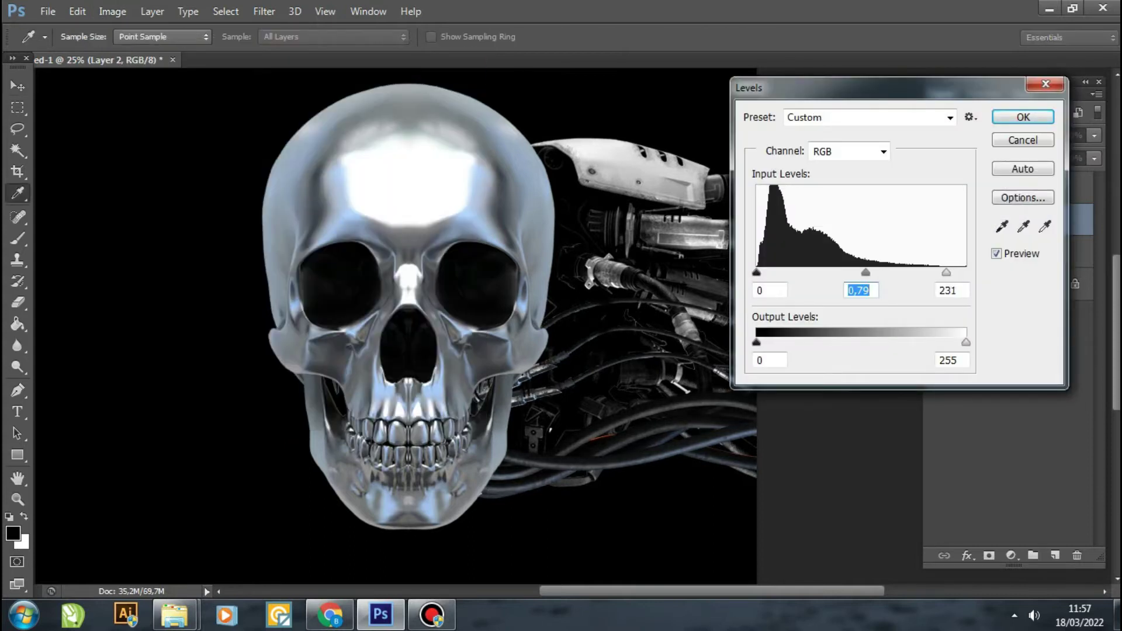
key("Return")
Fit the whole canvas on screen.
key("z")
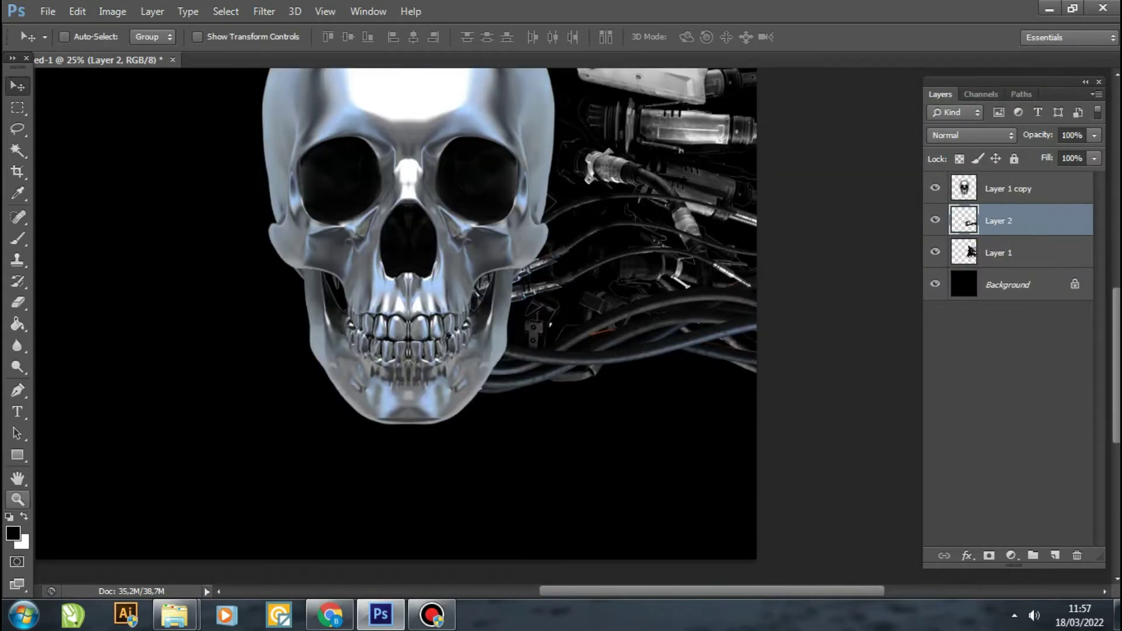
right_click(304, 285)
left_click(359, 296)
left_click(726, 271)
right_click(727, 271)
Duplicate Layer 1 and Layer 2, flip the copies horizontally and move them to the skull's left.
left_click(754, 276)
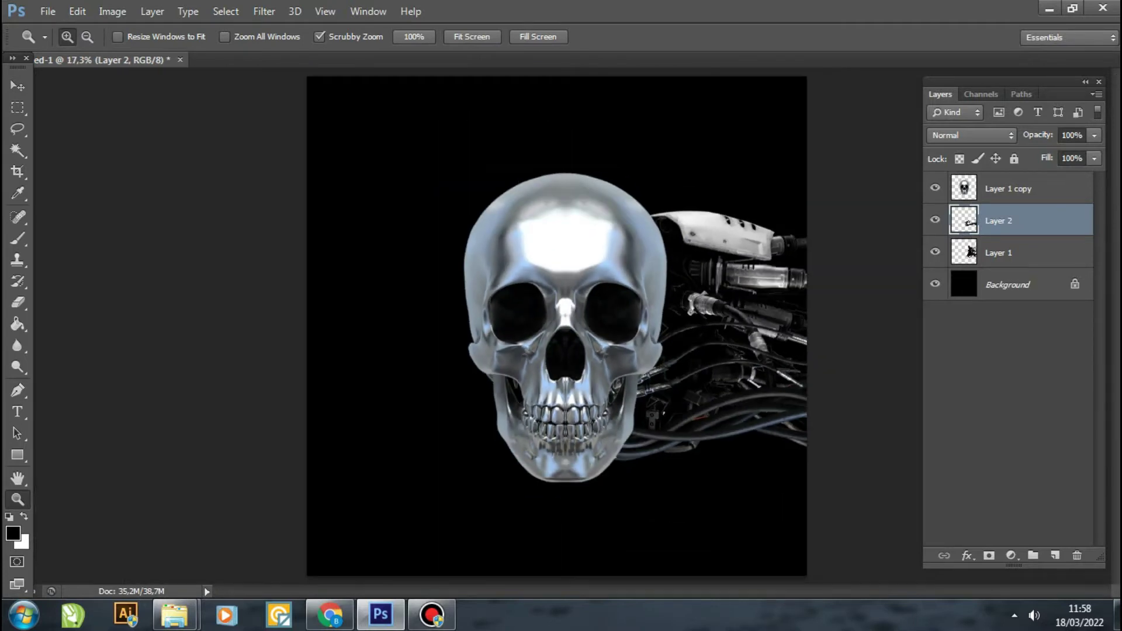
key("v")
left_click(998, 253, "shift")
key("ctrl+j")
key("ctrl+t")
right_click(724, 120)
left_click(754, 374)
key("Return")
mouse_move(766, 275)
left_mouse_down()
mouse_move(436, 275)
mouse_move(596, 362)
mouse_move(655, 368)
left_mouse_up()
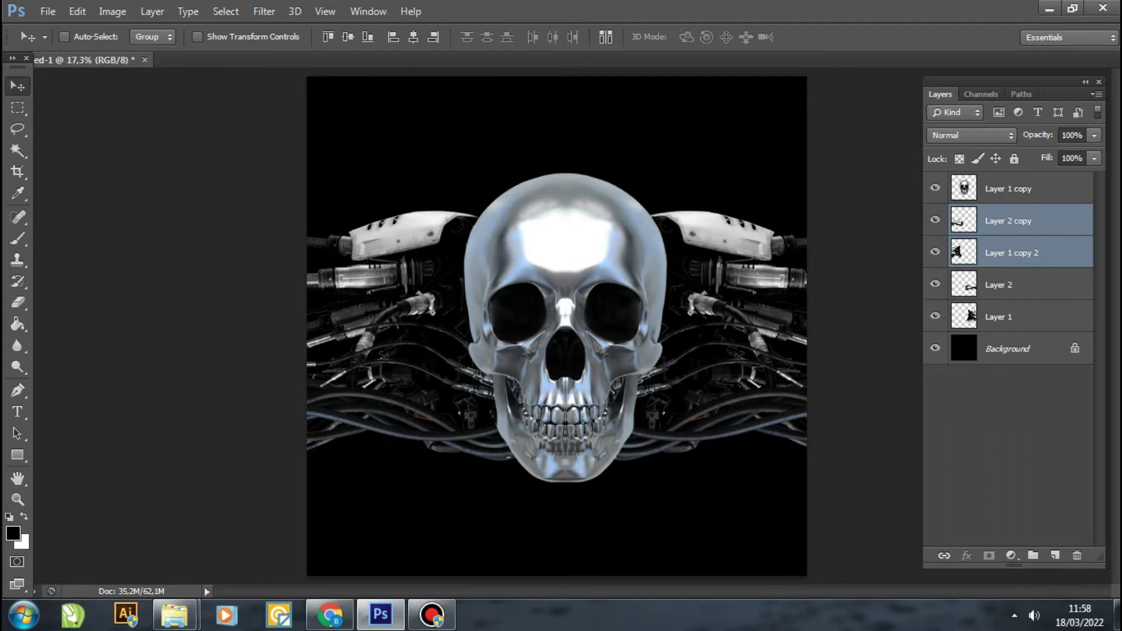
Add a new layer above the Layer 2 copy and set the foreground colour to #d40022.
left_click(1017, 220)
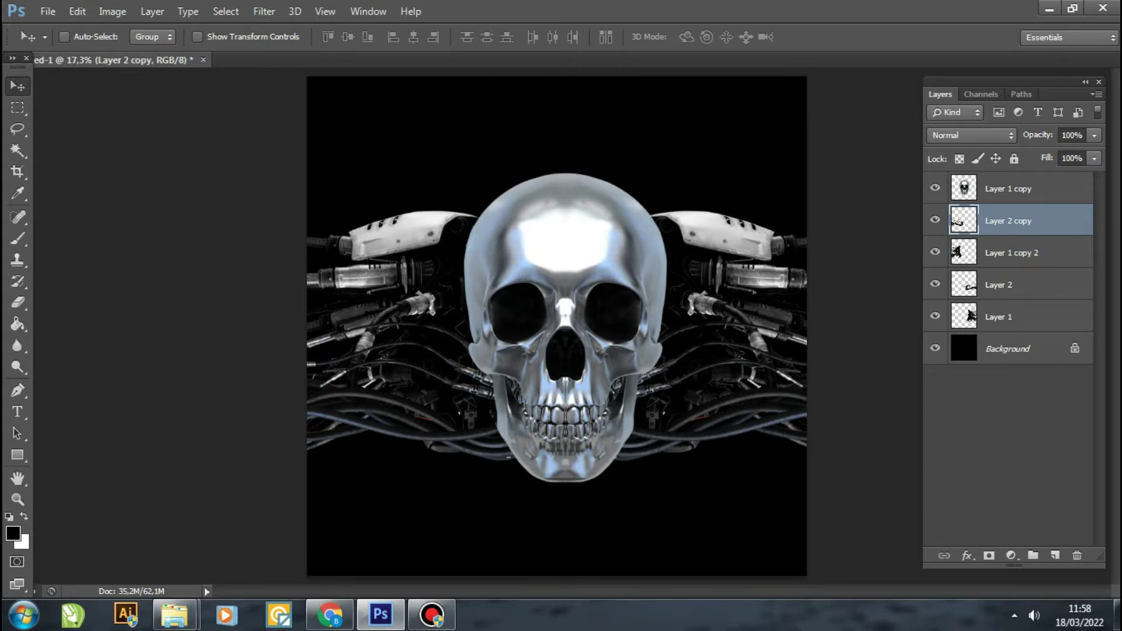
left_click(1055, 555)
left_click(13, 533)
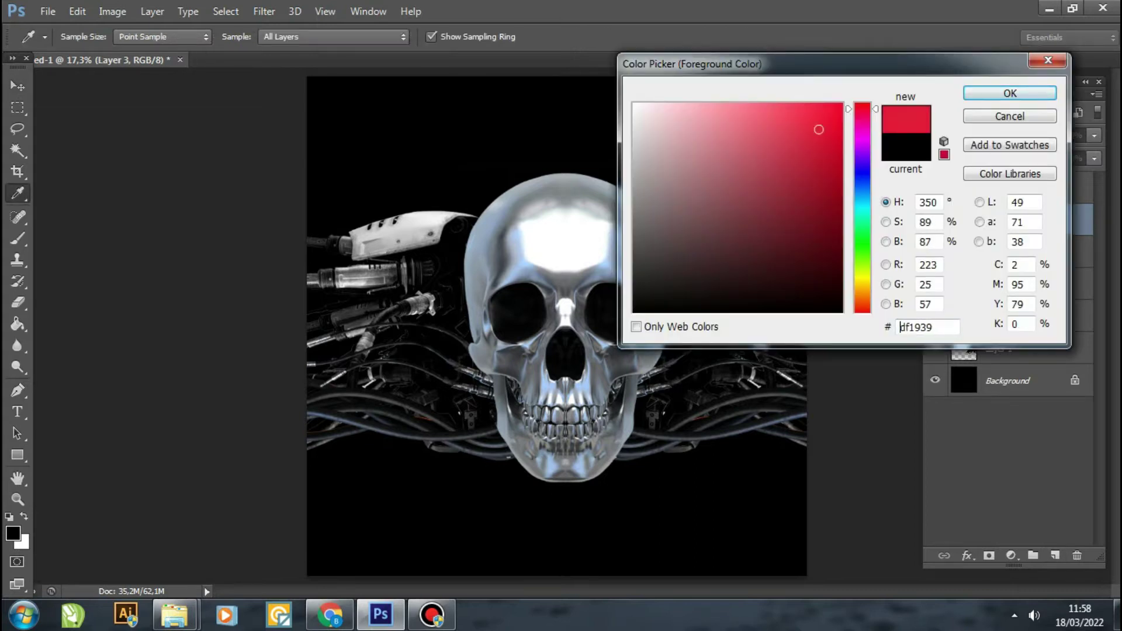
type("d40022")
key("Return")
Draw a red ellipse behind the skull's centre and rasterize it.
right_click(18, 455)
left_click(62, 486)
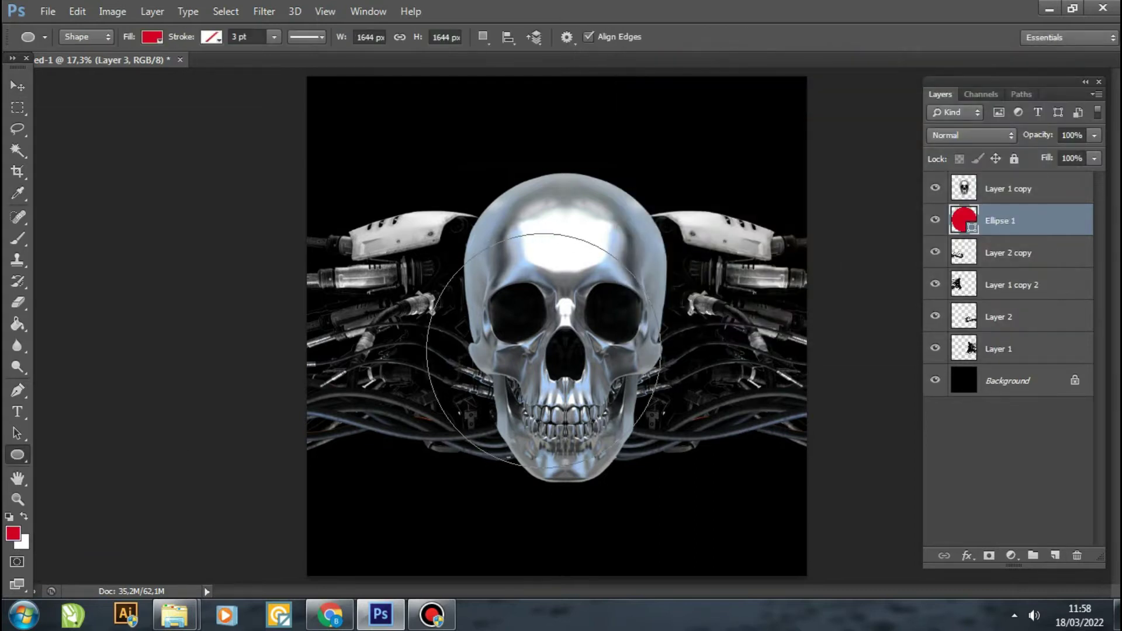
left_click_drag(661, 467, 661, 468)
key("e")
left_click(555, 351)
Apply a Gaussian Blur to the red ellipse.
left_click(509, 243)
left_click(264, 12)
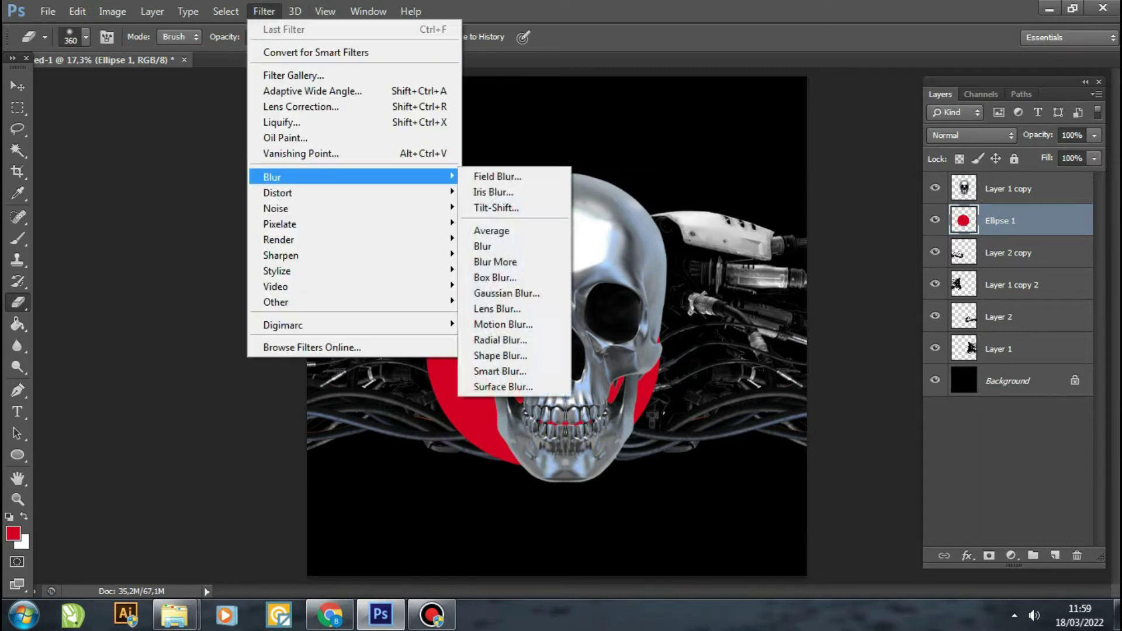
left_click(506, 293)
key("Return")
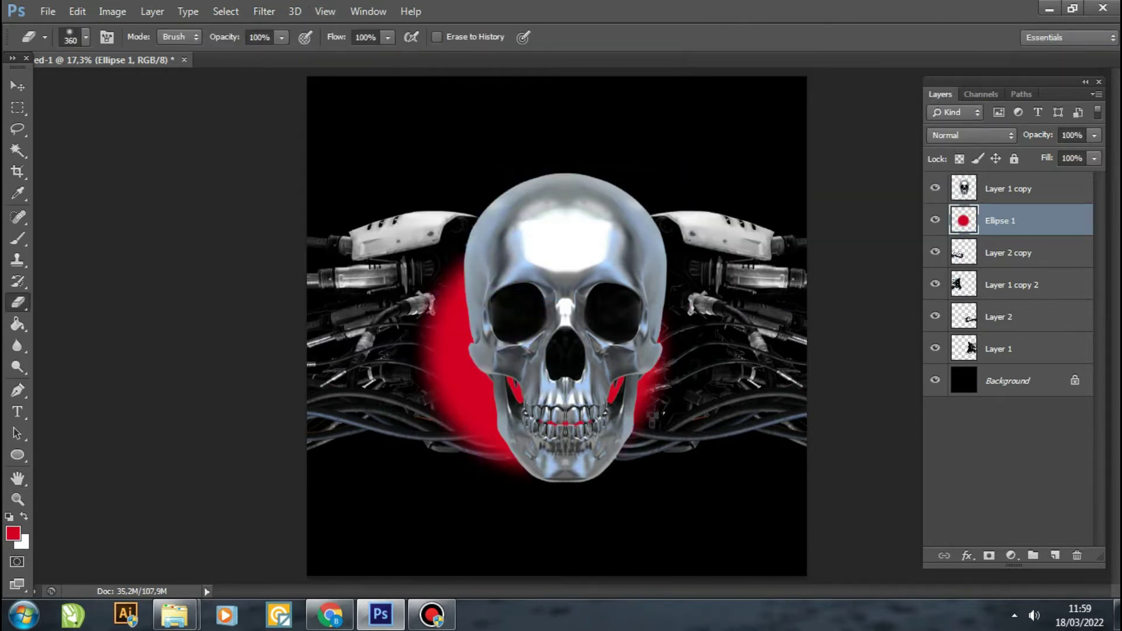
Shift the blurred red glow right and enlarge it slightly with Free Transform.
key("v")
left_click_drag(526, 350, 549, 351)
key("ctrl+t")
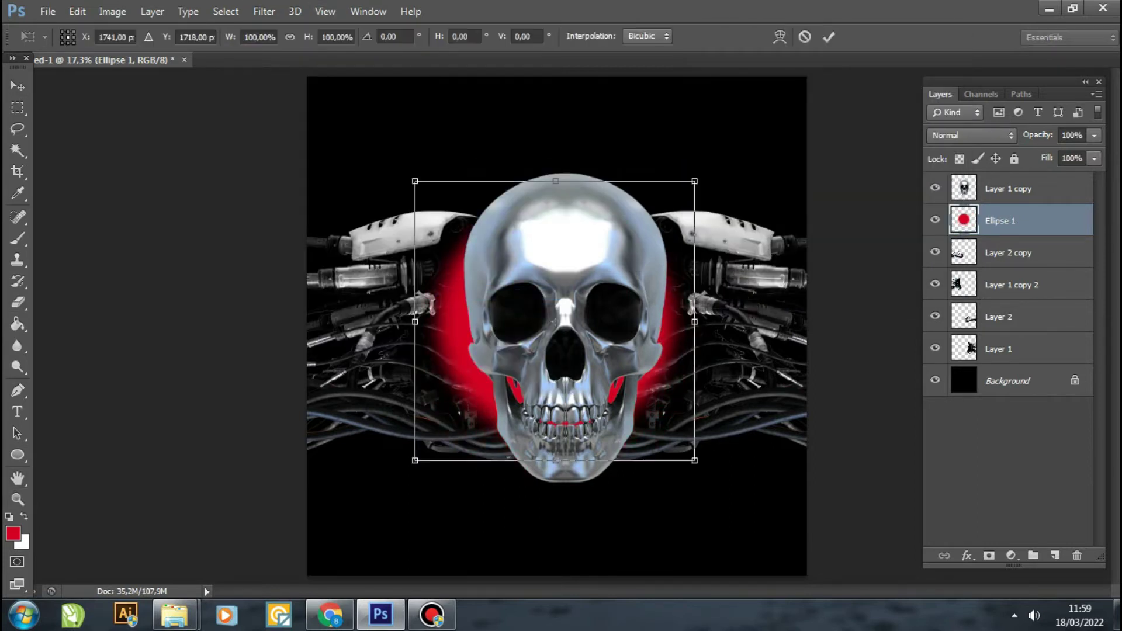
left_click_drag(705, 472, 717, 483)
key("Return")
Set the red glow's blend mode to Color Dodge.
left_click(970, 135)
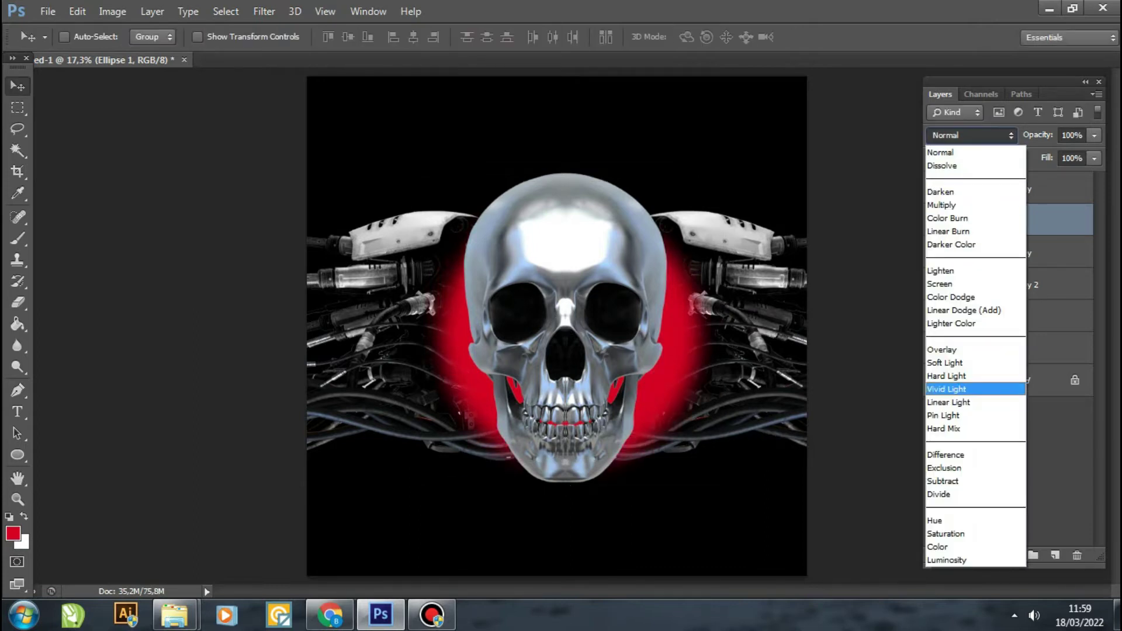
left_click(964, 309)
left_click(970, 135)
left_click(950, 297)
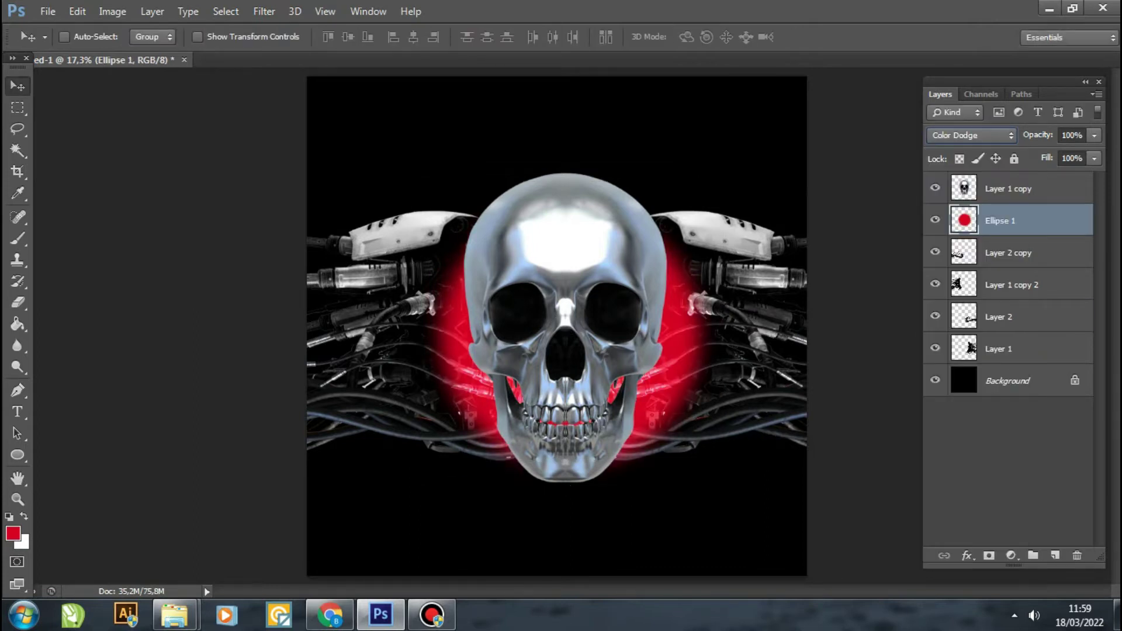
Reposition and stretch the red glow larger and taller behind the skull, then add a new layer.
left_click_drag(703, 290, 704, 301)
left_click_drag(713, 460, 744, 488)
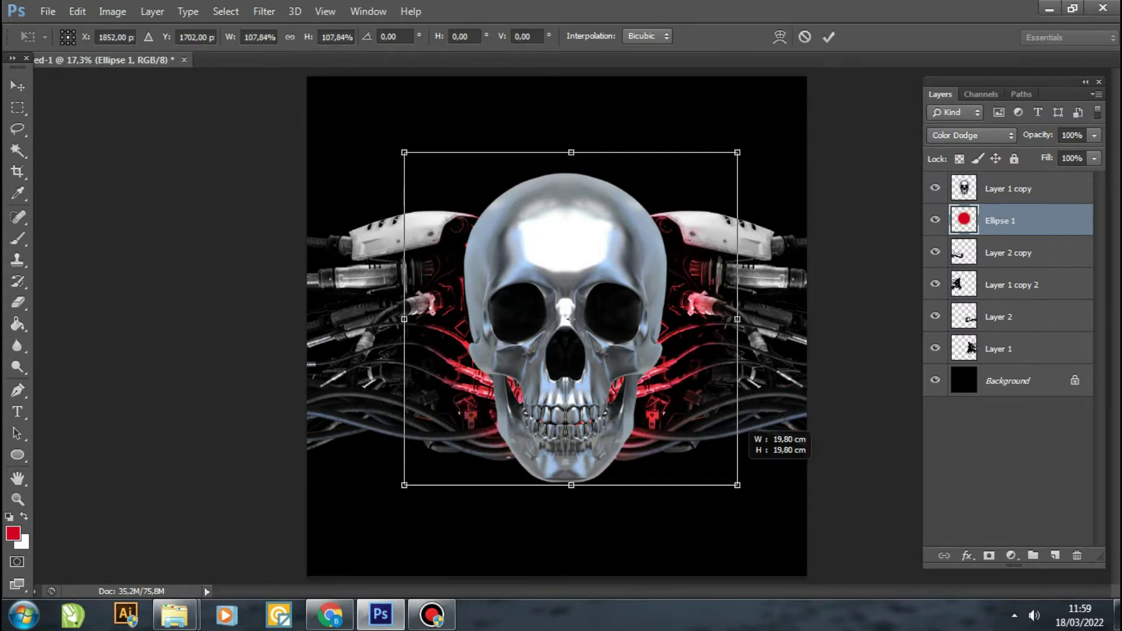
left_click_drag(574, 488, 574, 513)
left_click_drag(731, 333, 719, 333)
left_click_drag(563, 152, 562, 121)
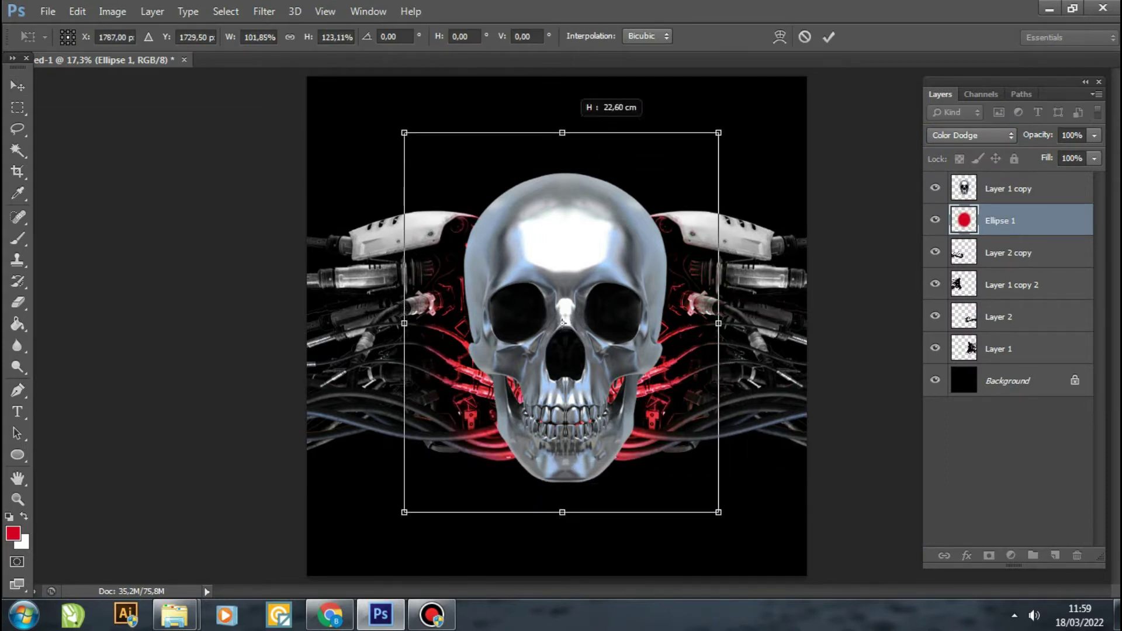
key("Return")
left_click(1055, 555)
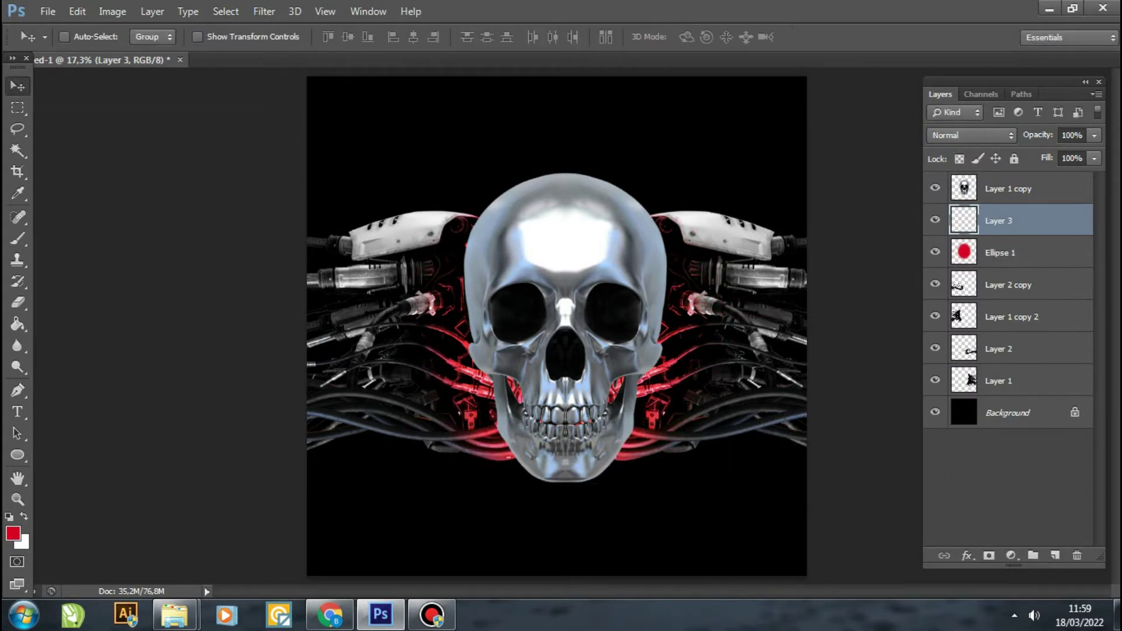
Group the four machinery layers, duplicate the group and merge the copy into one layer.
left_click(935, 412)
left_click(1006, 284)
left_click(1006, 381, "shift")
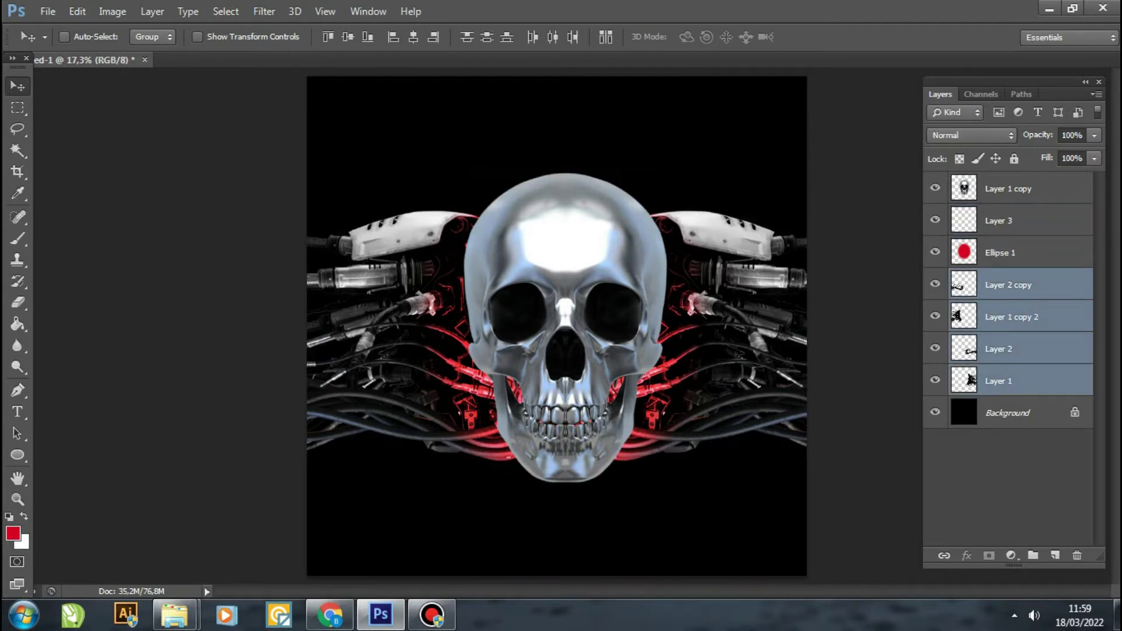
key("ctrl+g")
key("ctrl+j")
left_click(935, 297)
right_click(1006, 278)
left_click(859, 433)
Clip the red glow to the merged machinery layer and select Layer 3.
right_click(1005, 253)
left_click(759, 286)
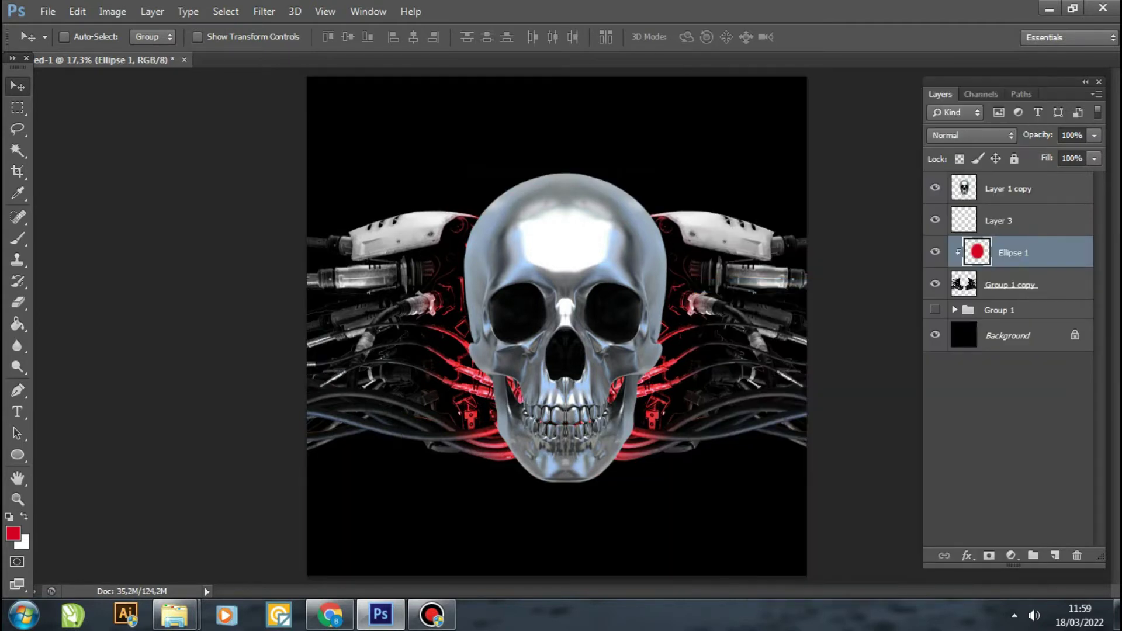
right_click(1011, 220)
left_click(760, 286)
Zoom in and set a brush of about 411 px.
key("z")
left_click(656, 322)
key("b")
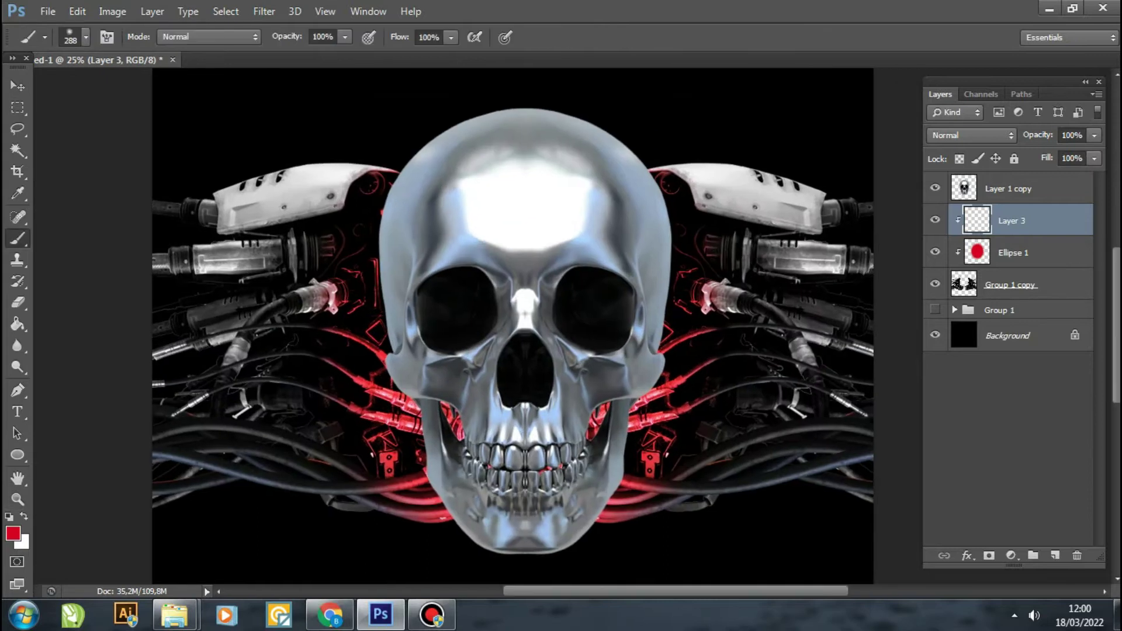
left_click(86, 37)
left_click_drag(150, 89, 165, 90)
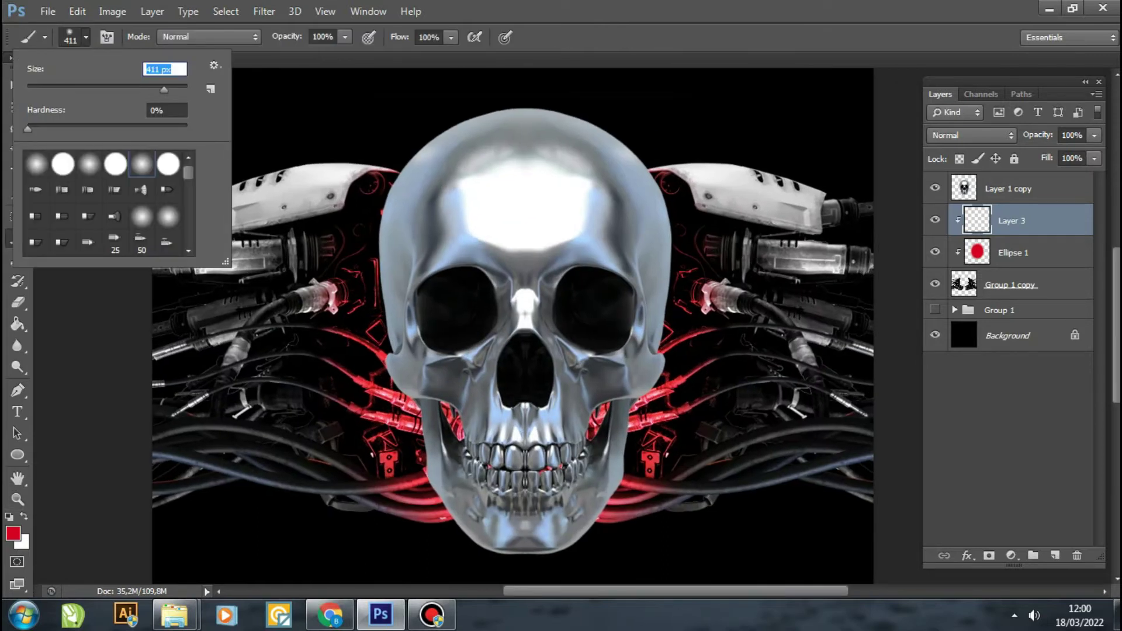
Clip Layer 3 to the skull and set it to Color Dodge.
right_click(1005, 188)
left_click(760, 286)
left_click(970, 135)
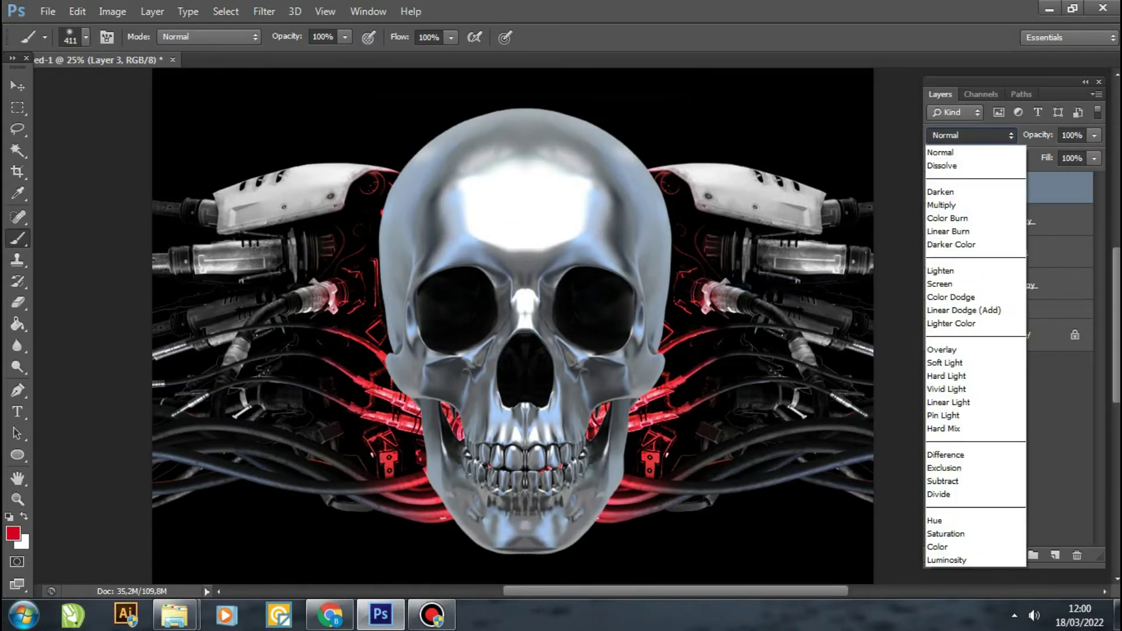
left_click(951, 297)
With a ~484 px brush, paint red into both eye sockets and the nose cavity.
left_click(86, 37)
left_click_drag(164, 90, 173, 90)
key("Return")
left_click(460, 295)
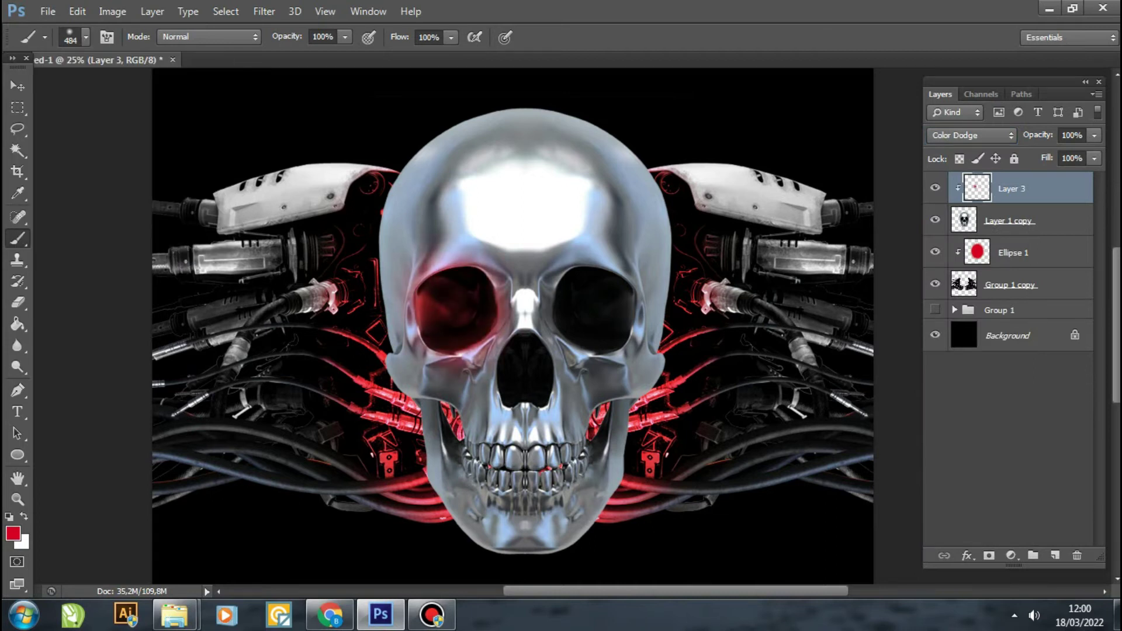
left_click(593, 313)
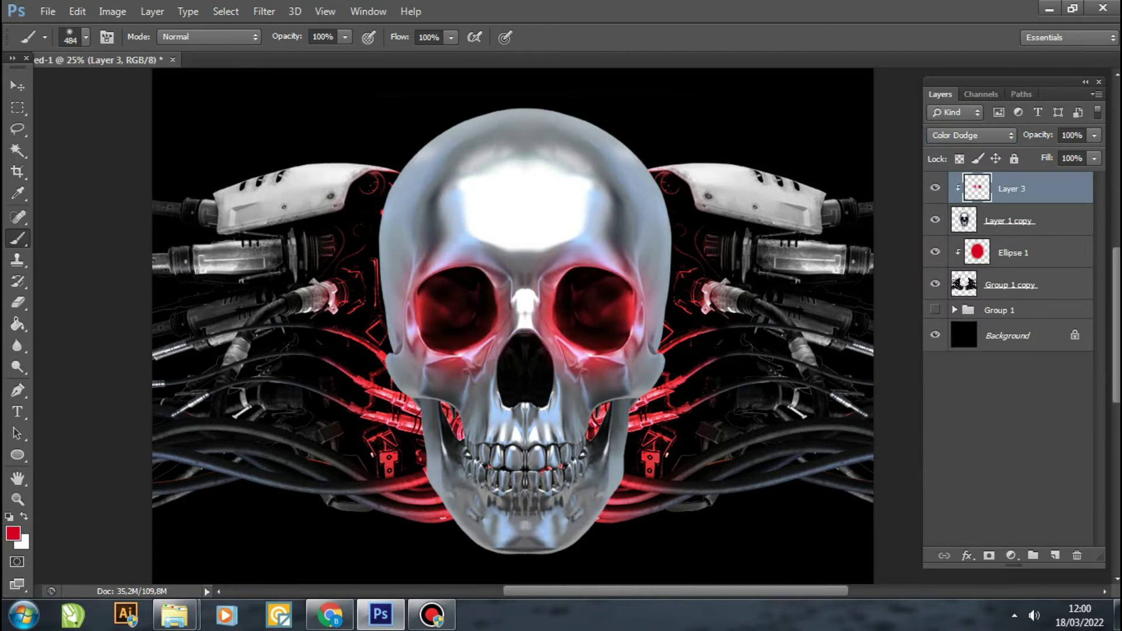
left_click(86, 37)
key("Return")
left_click(526, 377)
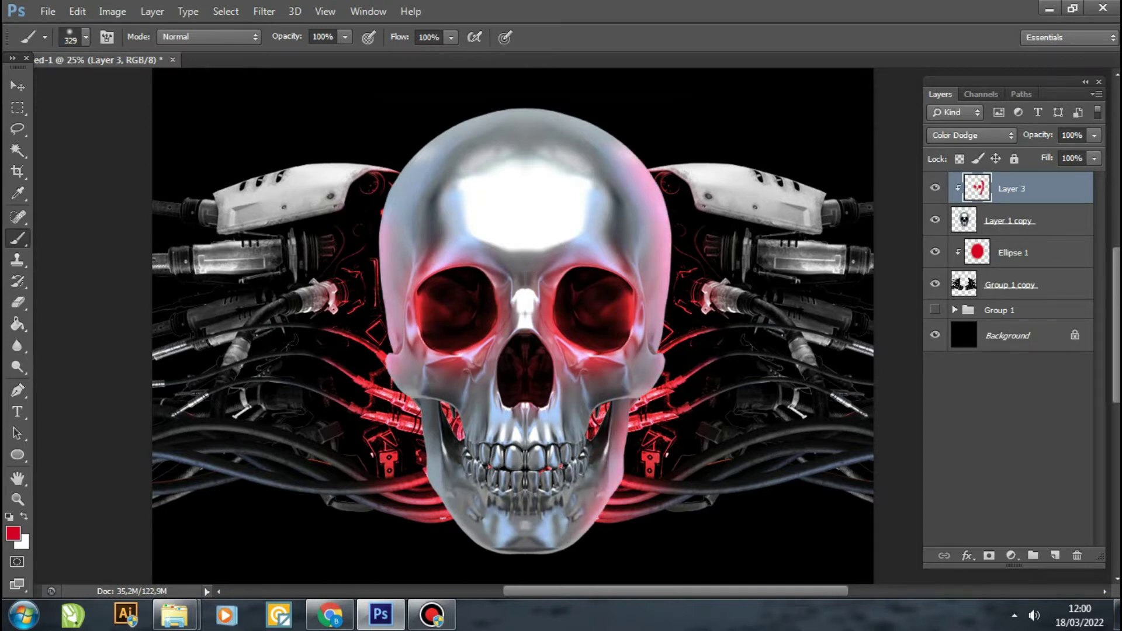
Darken the Layer 1 copy skull's midtones with Levels.
key("alt+bracketleft")
key("ctrl+l")
mouse_move(860, 272)
left_mouse_down()
mouse_move(889, 273)
mouse_move(879, 272)
left_mouse_up()
key("Return")
left_click(112, 11)
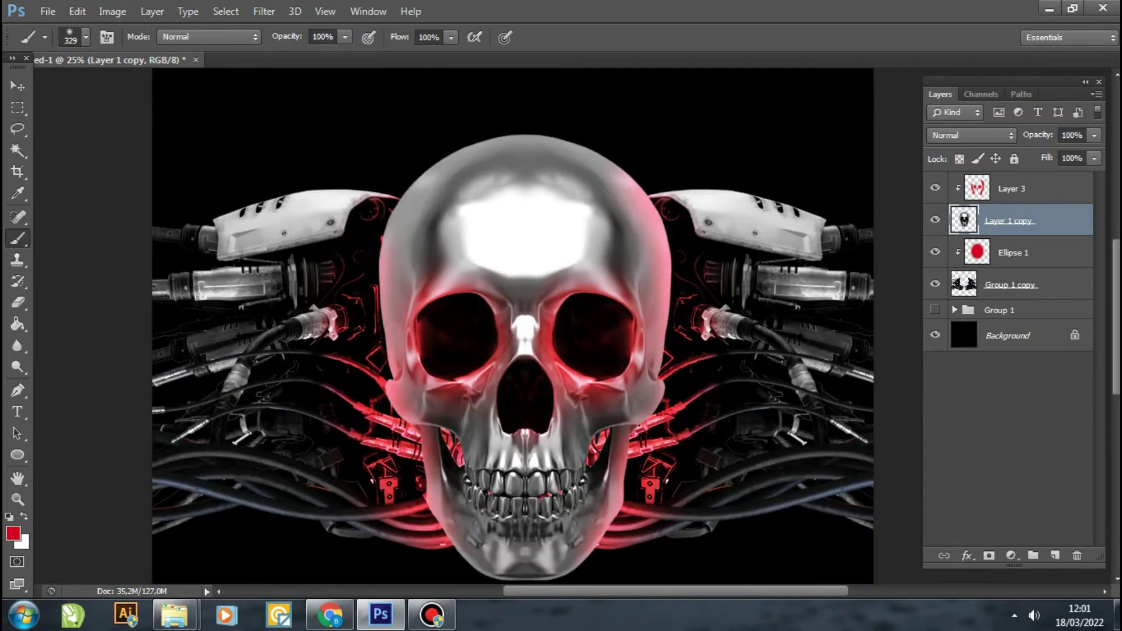
scroll(512, 324, "down", 2)
Add a Color Dodge layer above Ellipse 1 and set the brush to about 298 px.
left_click(1011, 252)
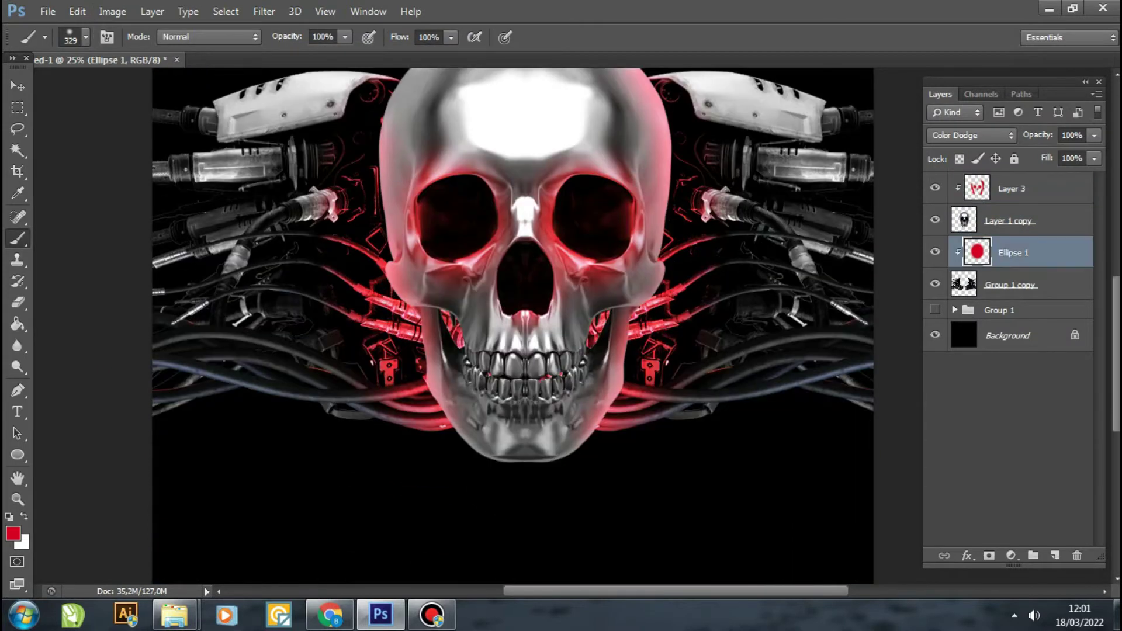
left_click(1055, 555)
right_click(1029, 252)
left_click(86, 36)
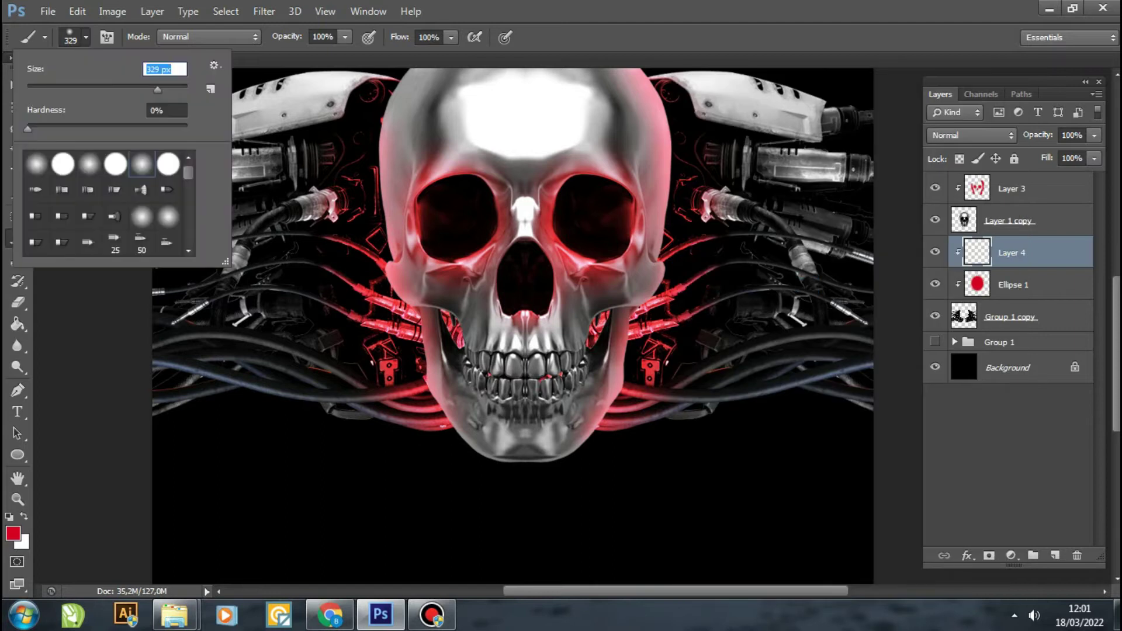
left_click_drag(678, 105, 748, 140)
left_click(971, 135)
left_click(964, 293)
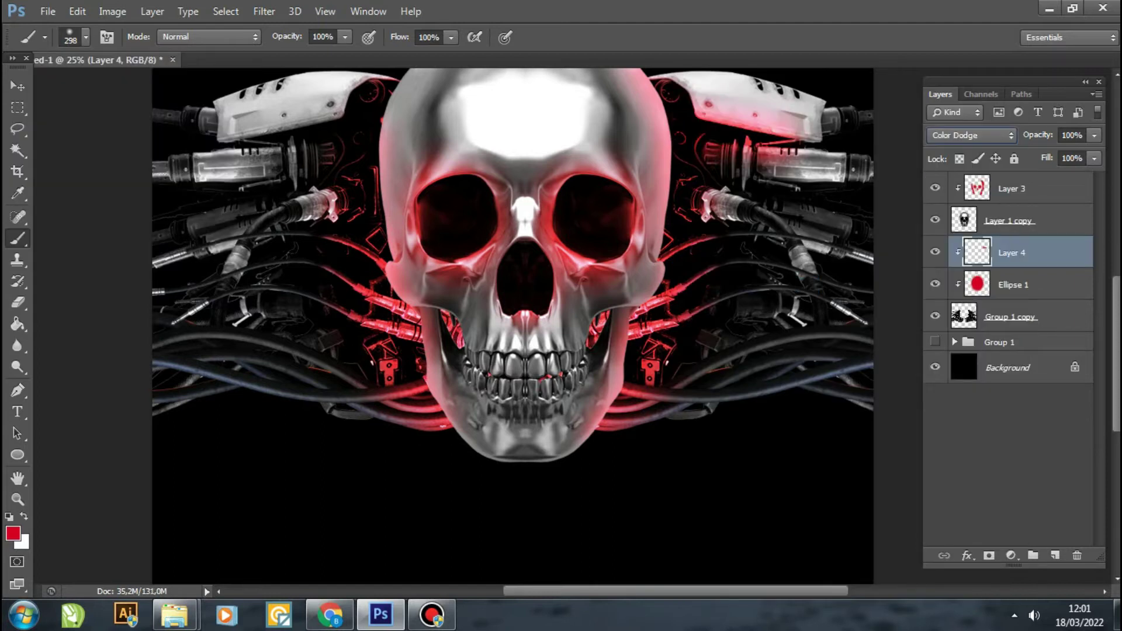
Paint red glow over the side machinery and, with a ~197 px brush, the right-side cables.
left_click_drag(251, 158, 327, 152)
left_click(85, 36)
left_click_drag(53, 89, 41, 89)
left_click_drag(678, 351, 784, 327)
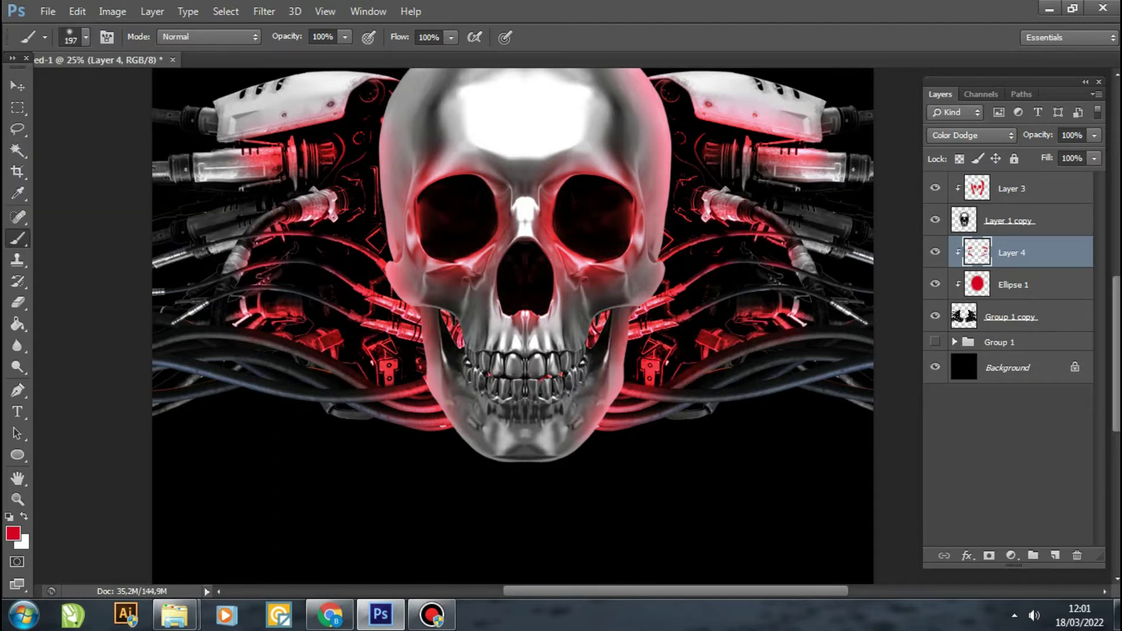
Inspect the glow by zooming, then add a new empty layer clipped to the Layer 1 copy skull.
scroll(512, 293, "up", 2)
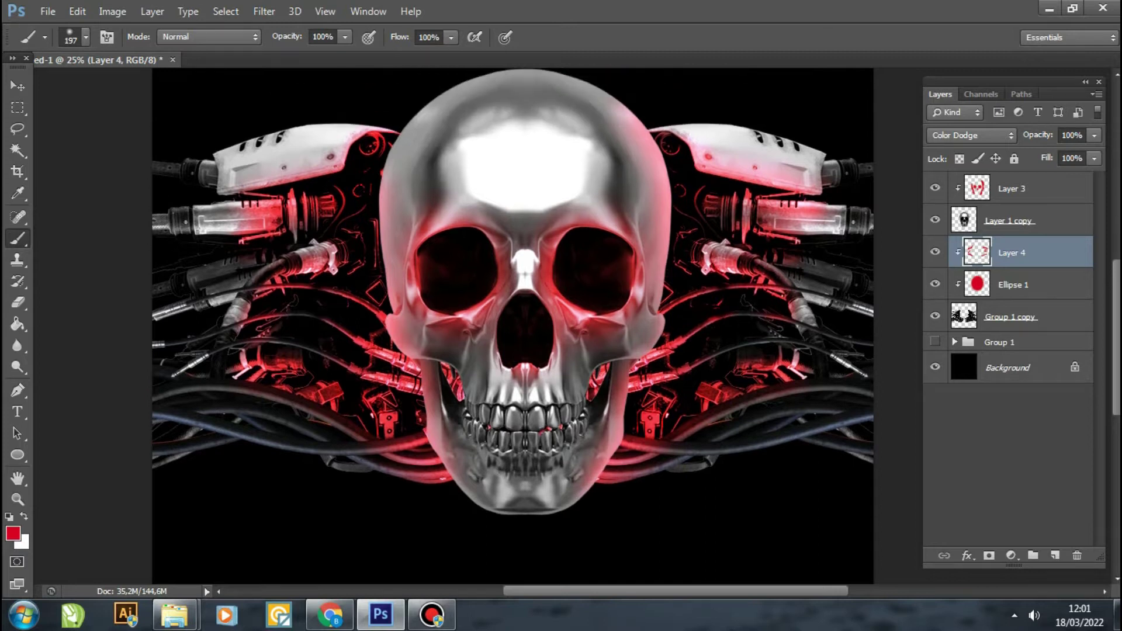
scroll(513, 325, "down", 2)
scroll(512, 325, "up", 2)
scroll(512, 324, "down", 2)
key("z")
scroll(526, 325, "down", 1)
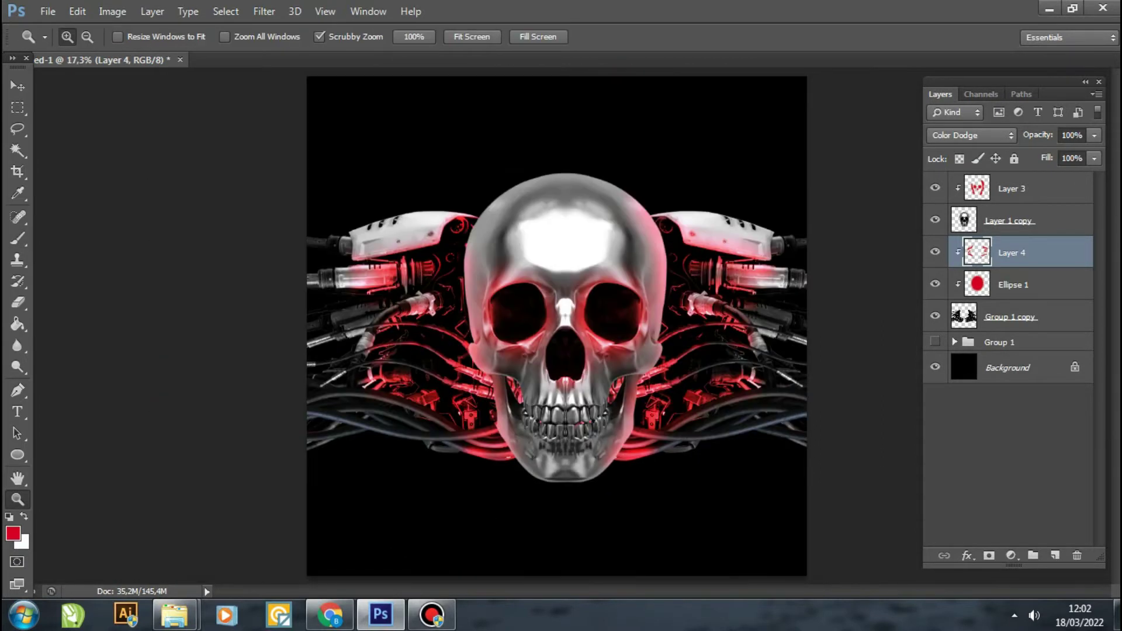
scroll(526, 324, "up", 2)
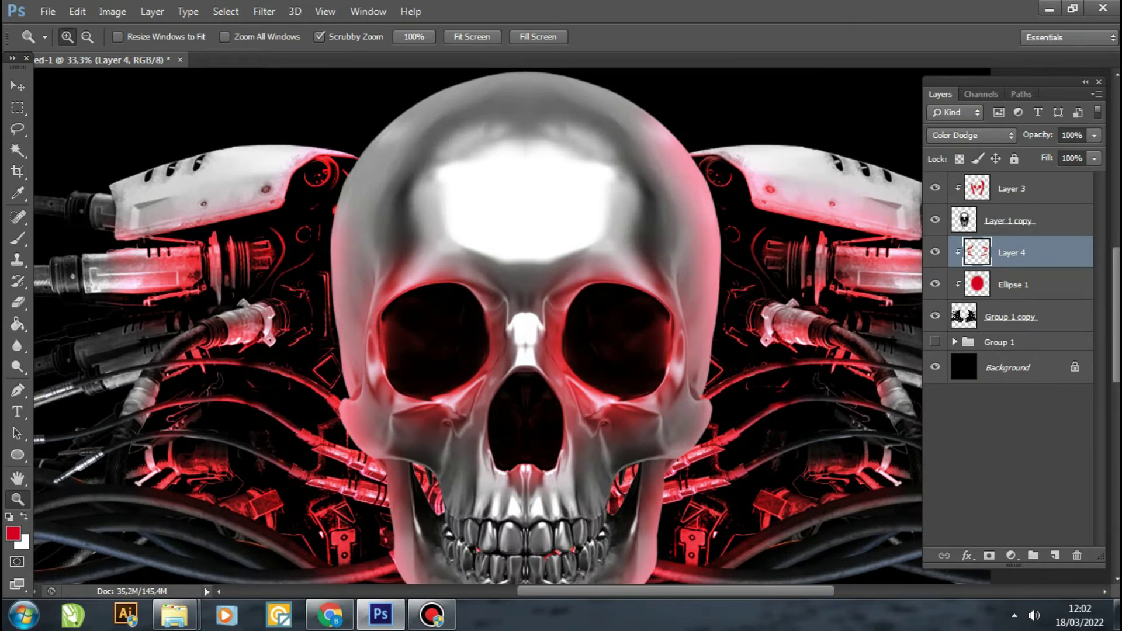
scroll(513, 325, "down", 1)
scroll(513, 324, "down", 1)
scroll(513, 324, "up", 1)
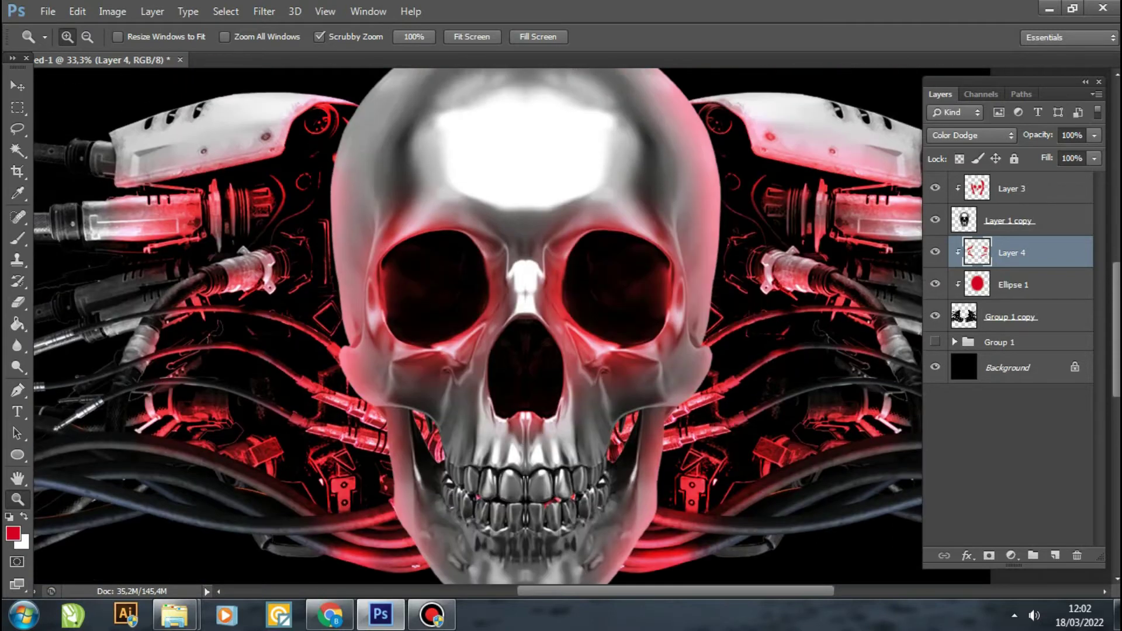
scroll(513, 325, "down", 1)
key("alt+bracketright")
key("ctrl+shift+alt+n")
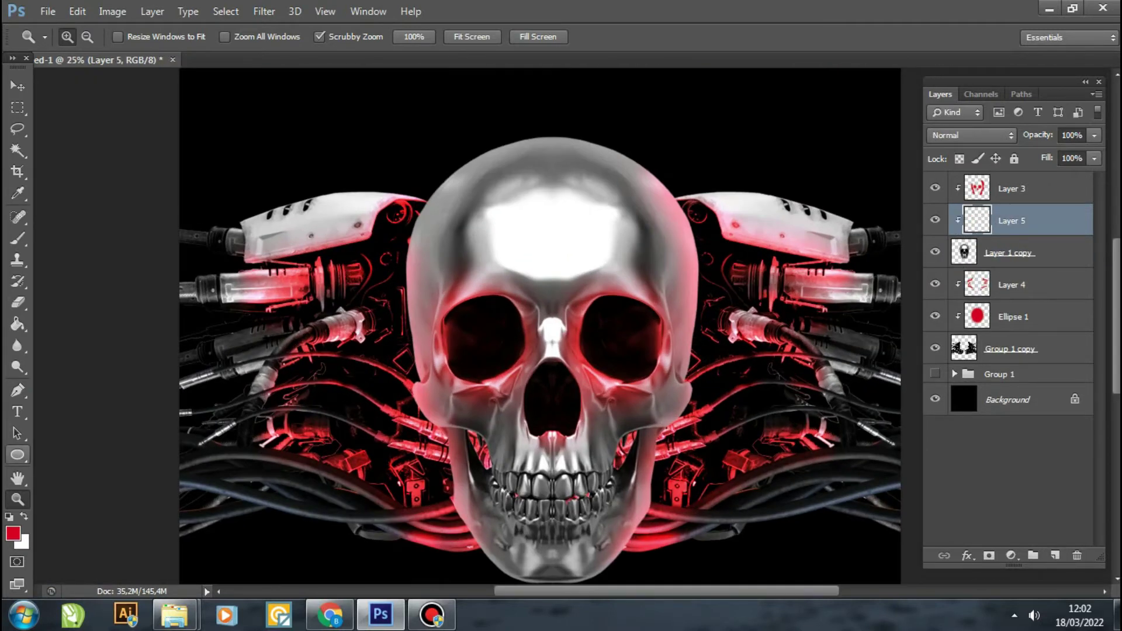
Draw a red ellipse over the left eye socket and apply Gaussian Blur to it.
left_click_drag(461, 309, 510, 358)
key("e")
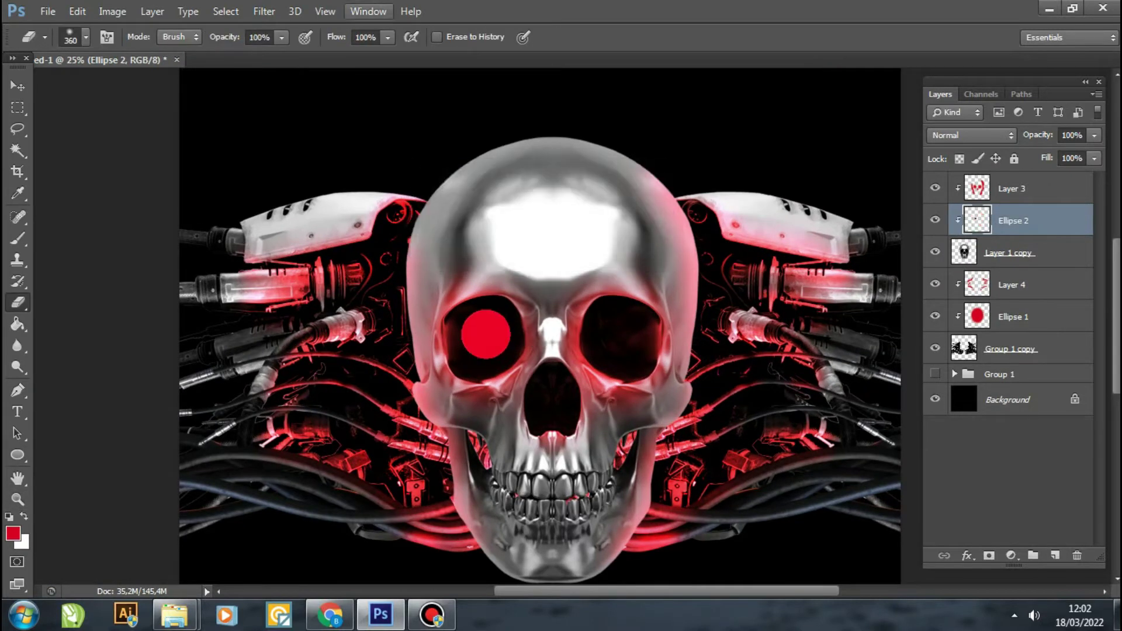
left_click(264, 11)
left_click(503, 292)
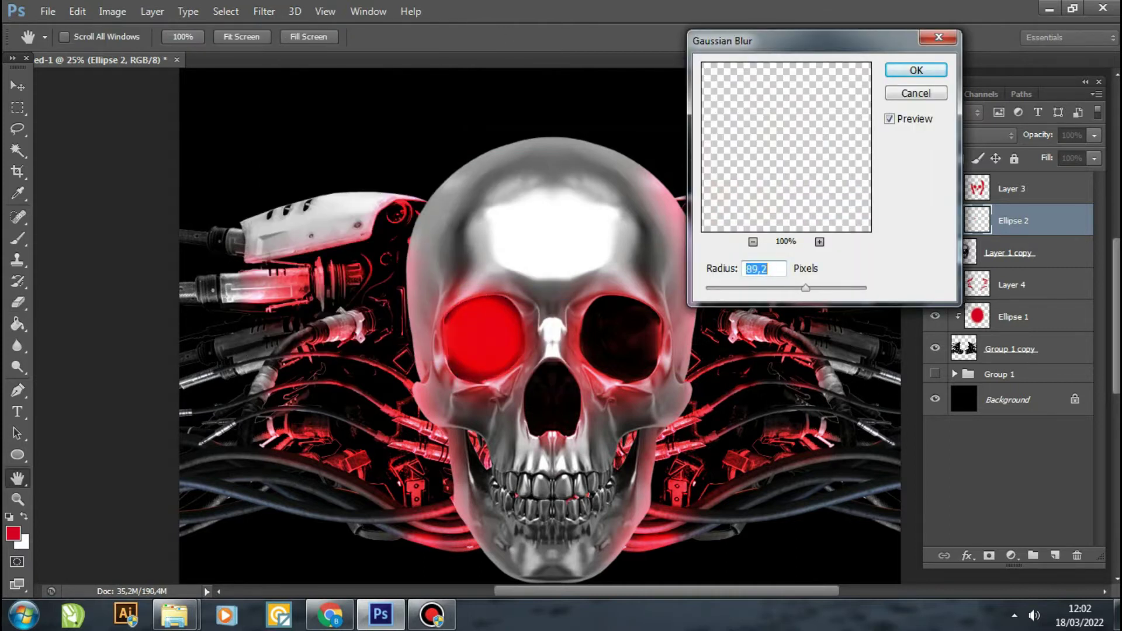
key("Return")
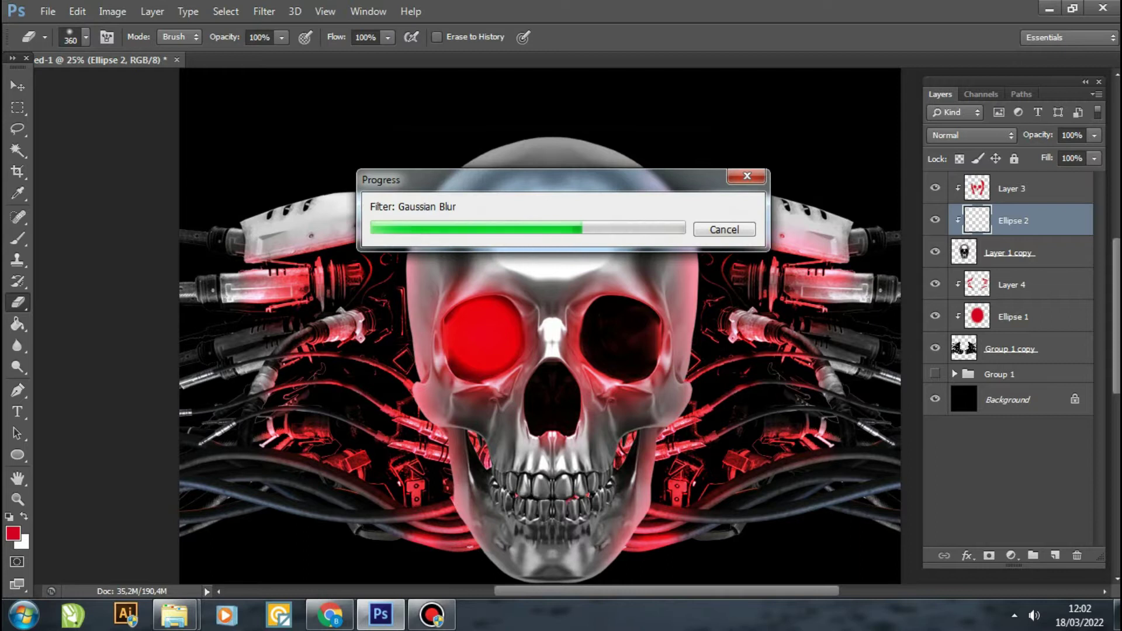
Scale the red eye glow to about 80%, then start opening another image.
key("v")
key("ctrl+t")
mouse_move(568, 280)
left_mouse_down()
mouse_move(555, 293)
mouse_move(585, 295)
left_mouse_up()
left_click(18, 86)
key("Return")
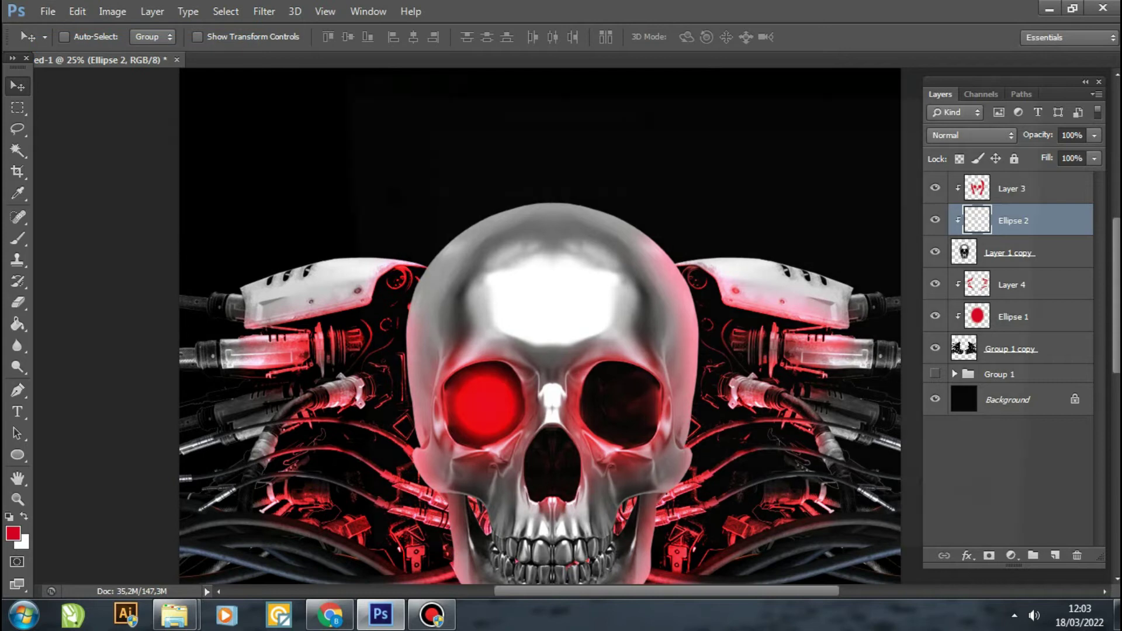
key("ctrl+o")
Browse to the TEXTURE > FLARE LIGHT folder and open the 3.png flare image.
left_click(472, 151)
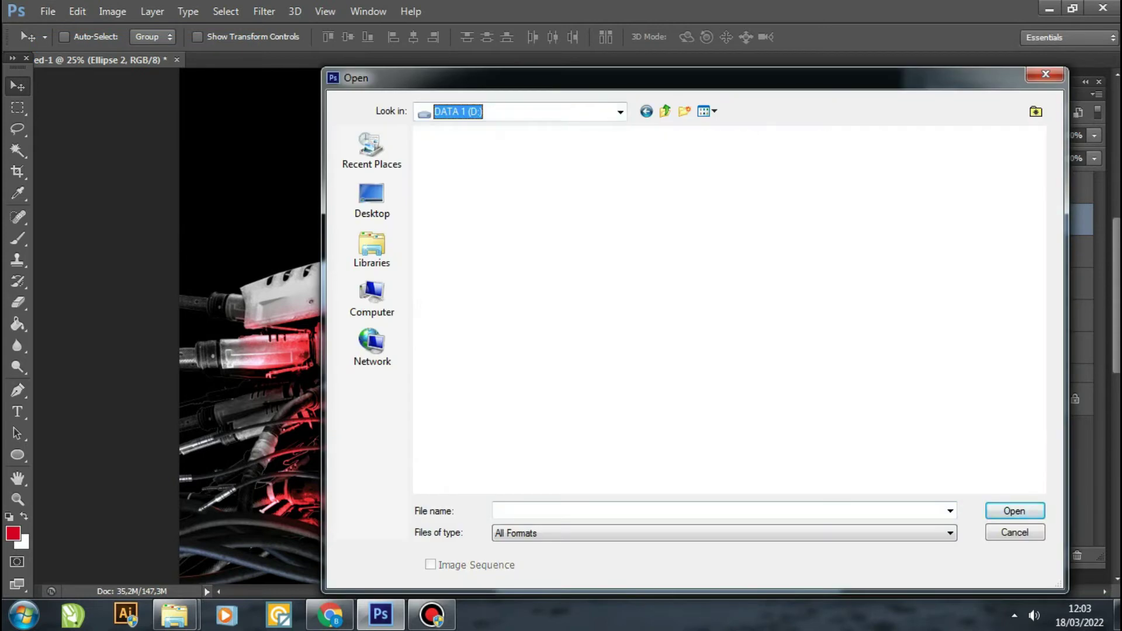
double_click(571, 143)
double_click(463, 251)
scroll(804, 298, "down", 4)
double_click(458, 369)
double_click(632, 176)
double_click(631, 186)
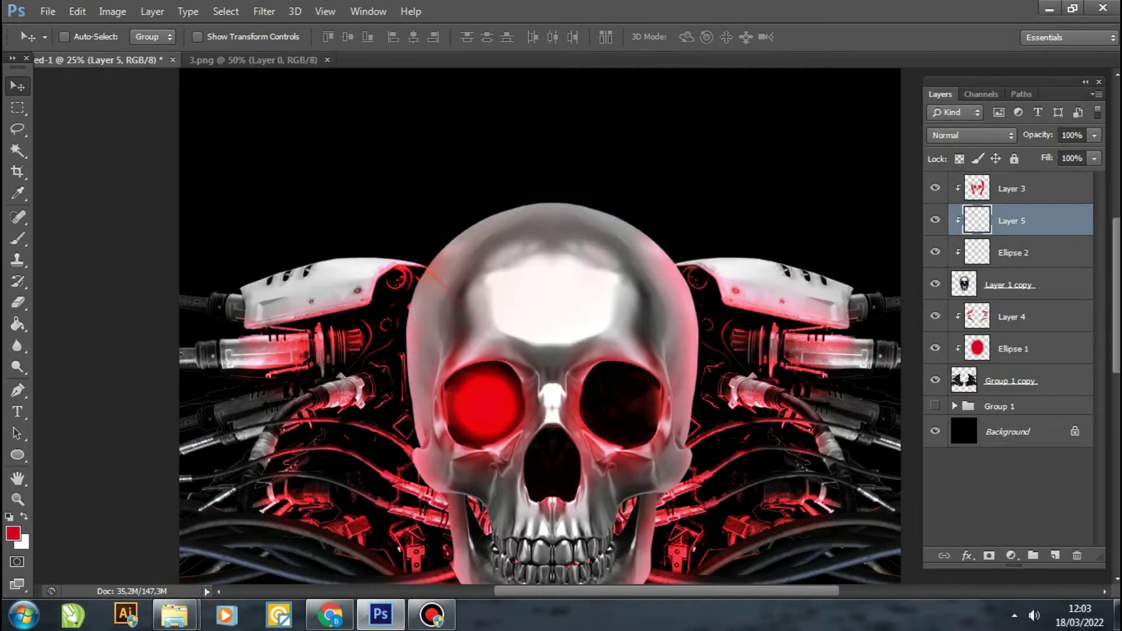
Rotate the star flare 45°, place it on the left eye, and tint it red with Color Balance.
key("ctrl+t")
mouse_move(687, 432)
left_mouse_down()
mouse_move(550, 541)
mouse_move(562, 567)
left_mouse_up()
key("Return")
left_click_drag(582, 274, 581, 254)
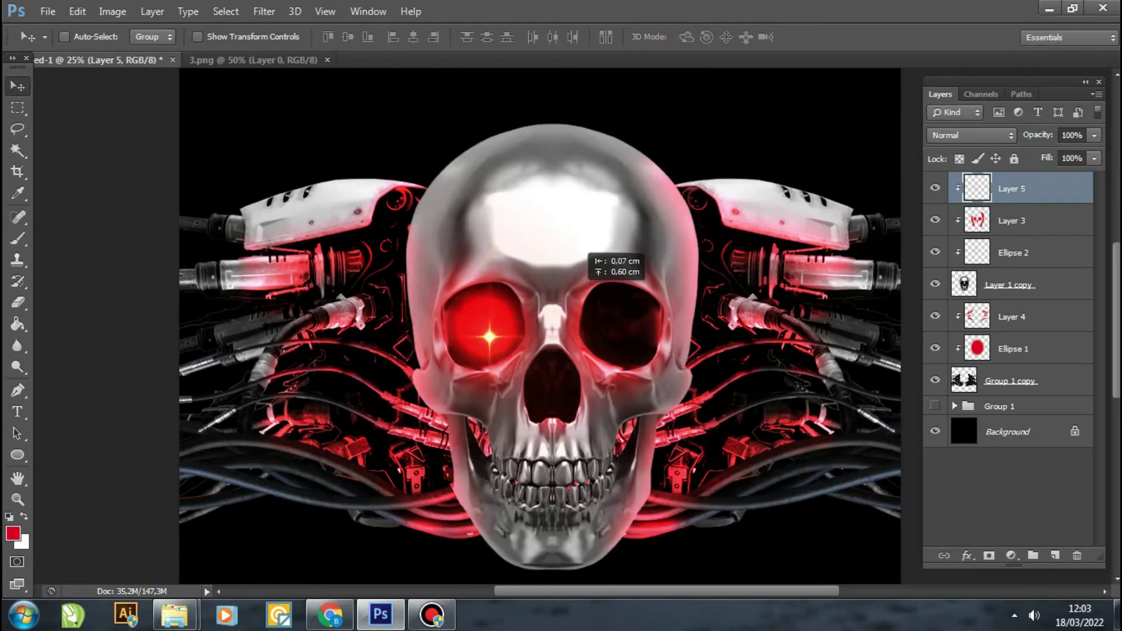
left_click(112, 11)
left_click(350, 153)
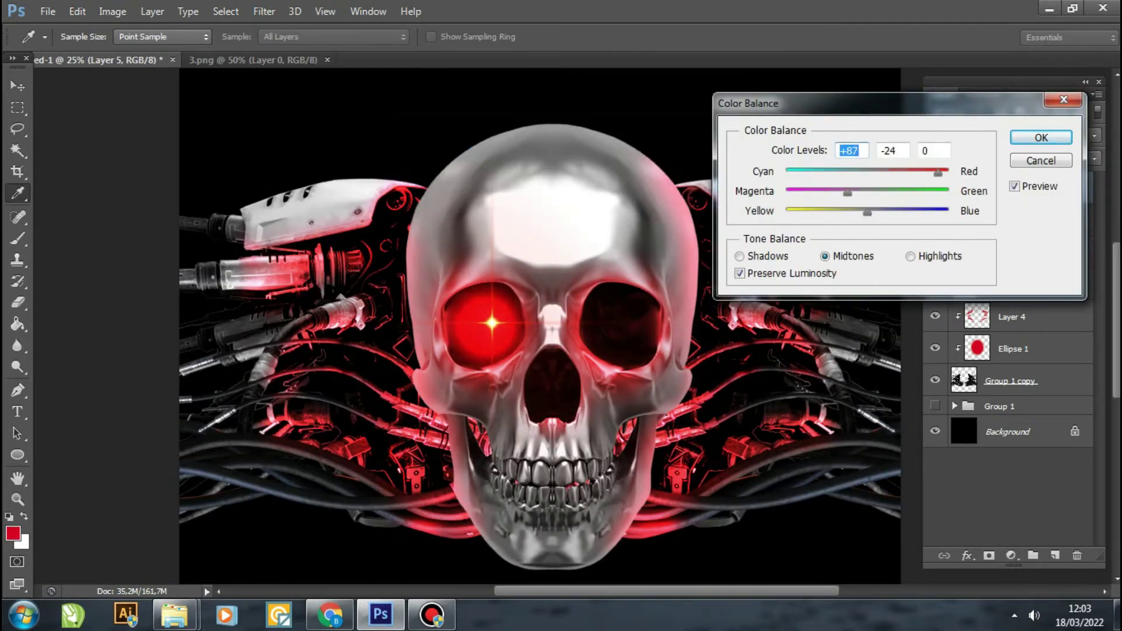
left_click(1041, 137)
Resize the red Ellipse 2 glow behind the flare in the left eye.
key("alt+bracketleft")
key("alt+bracketleft")
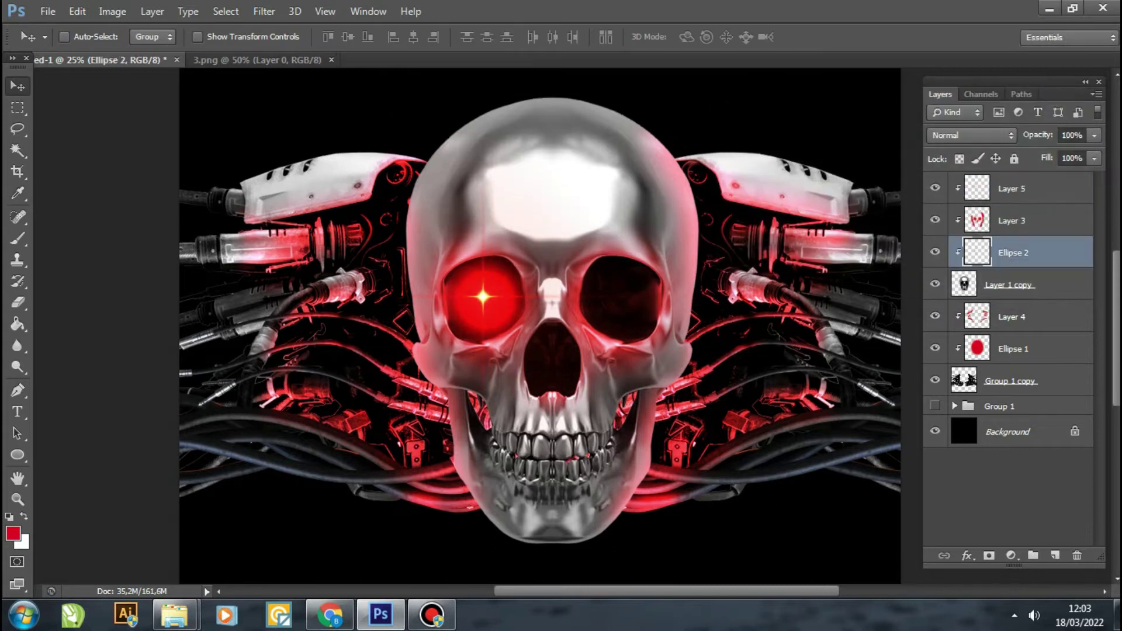
key("ctrl+t")
mouse_move(544, 257)
left_mouse_down()
mouse_move(562, 268)
mouse_move(621, 253)
left_mouse_up()
key("Return")
key("alt+bracketright")
key("alt+bracketright")
Open the 8.png flare image.
left_click(48, 11)
left_click(59, 44)
double_click(464, 295)
Drag the blue 8.png flare onto the left eye and shift its hue with Hue/Saturation.
left_click_drag(552, 287, 672, 322)
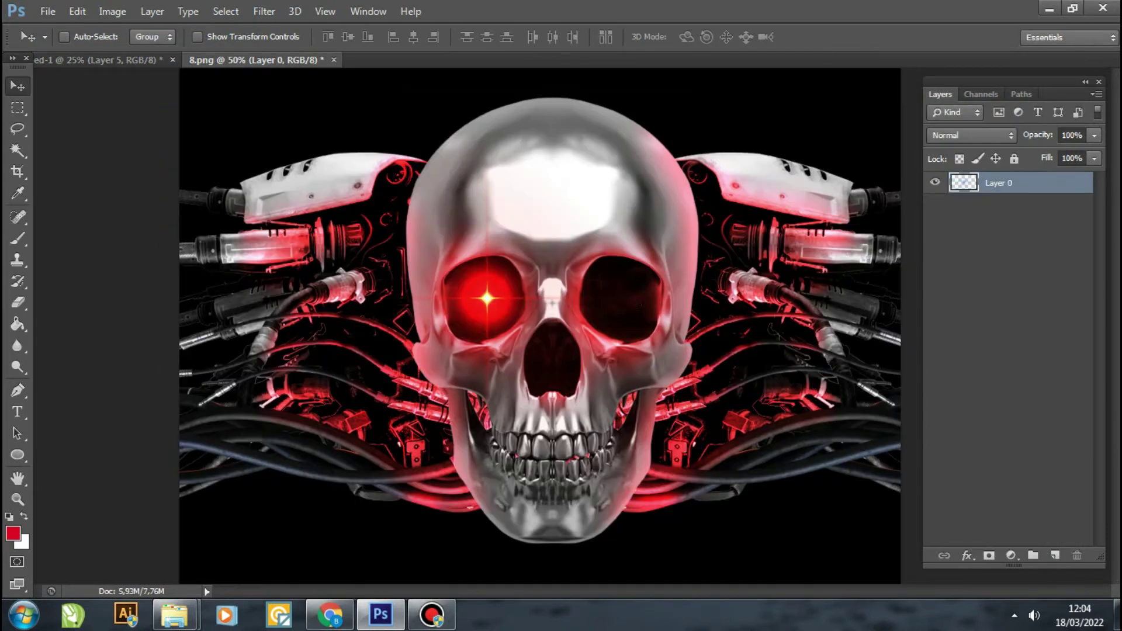
left_click(112, 11)
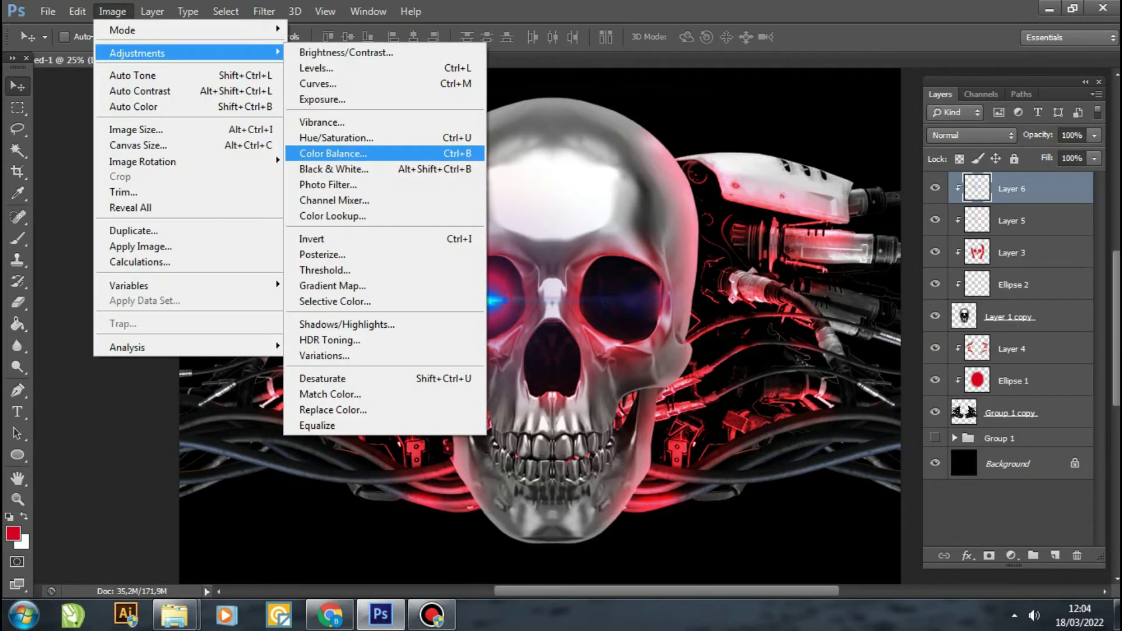
left_click(362, 151)
key("Return")
left_click(112, 11)
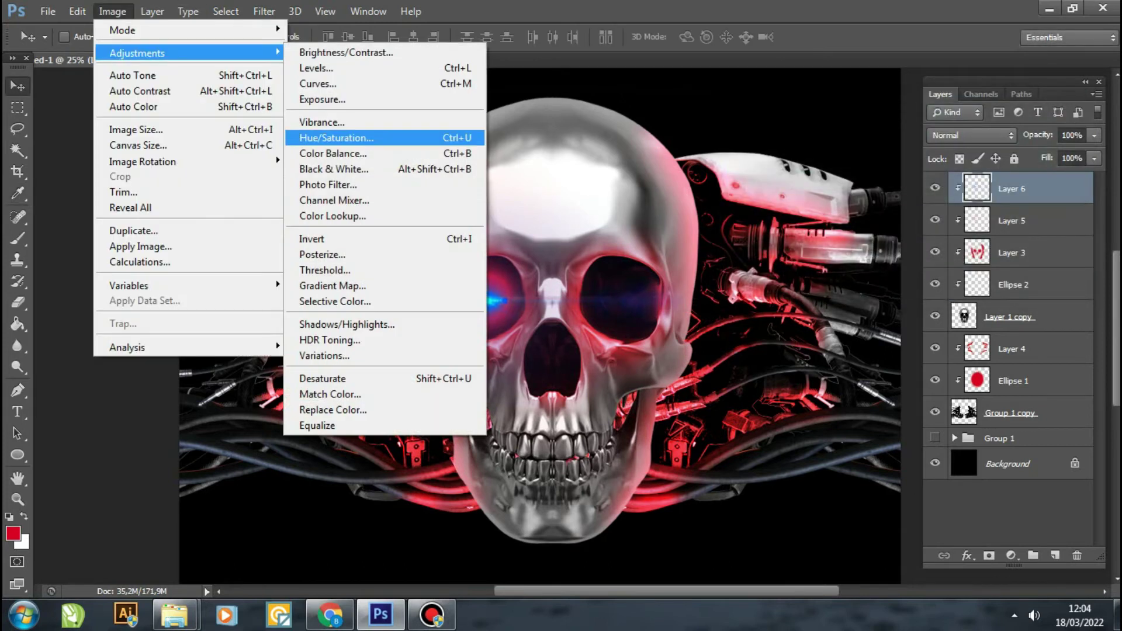
left_click(380, 68)
mouse_move(918, 209)
left_mouse_down()
mouse_move(836, 209)
mouse_move(948, 209)
left_mouse_up()
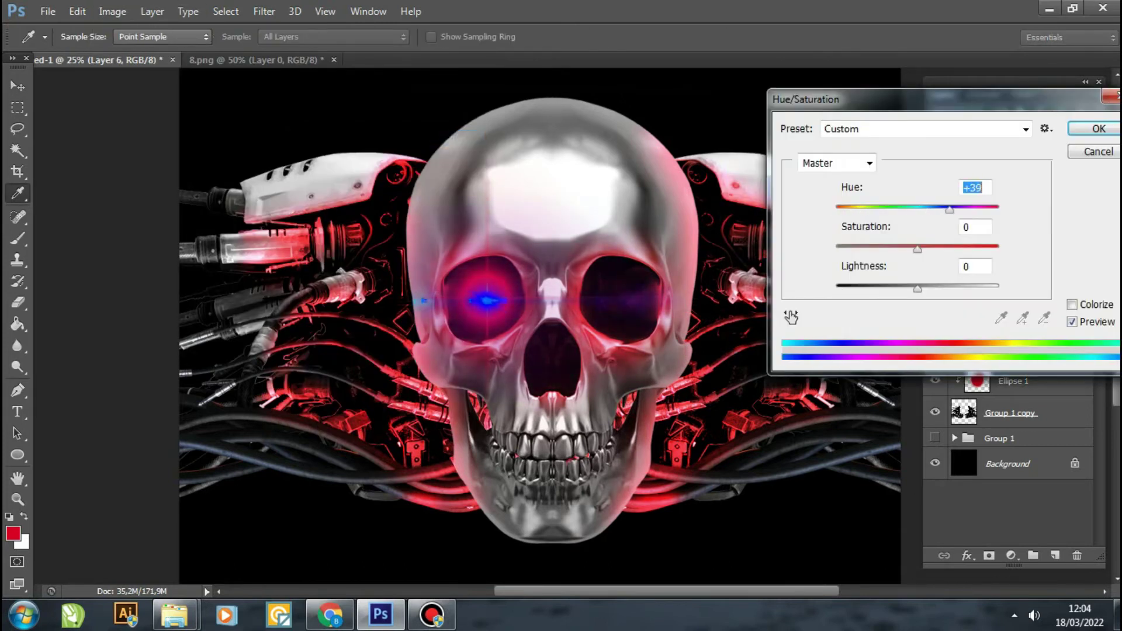
key("Return")
Bring the 12.png flare onto the left eye and close 8.png without saving.
left_click(48, 11)
left_click(59, 36)
left_click(976, 307)
double_click(804, 307)
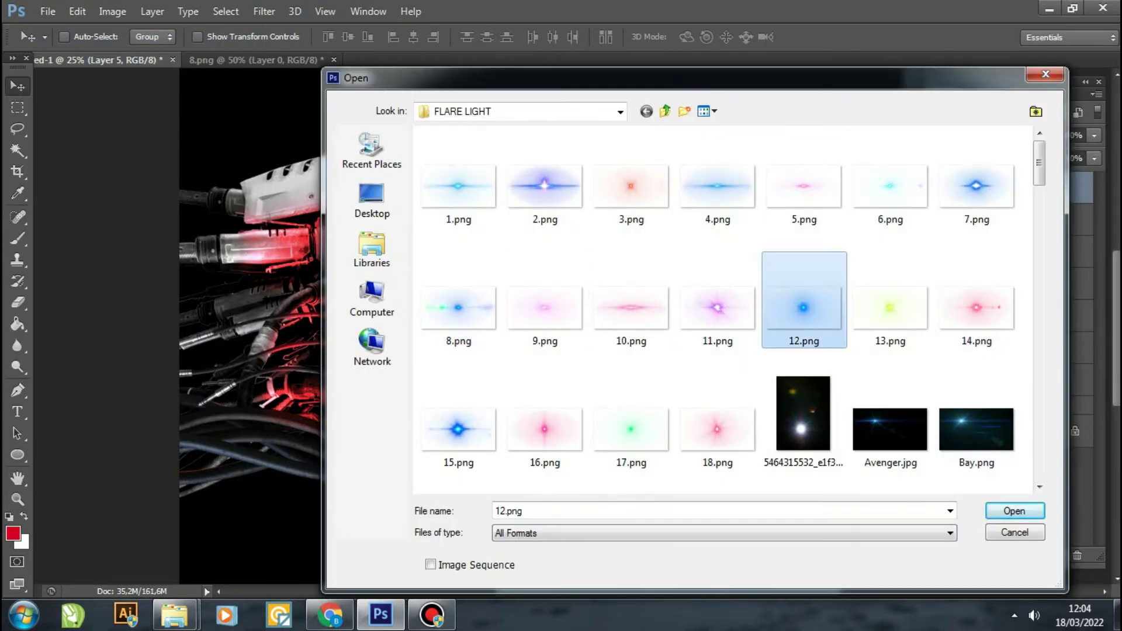
left_click_drag(760, 293, 620, 301)
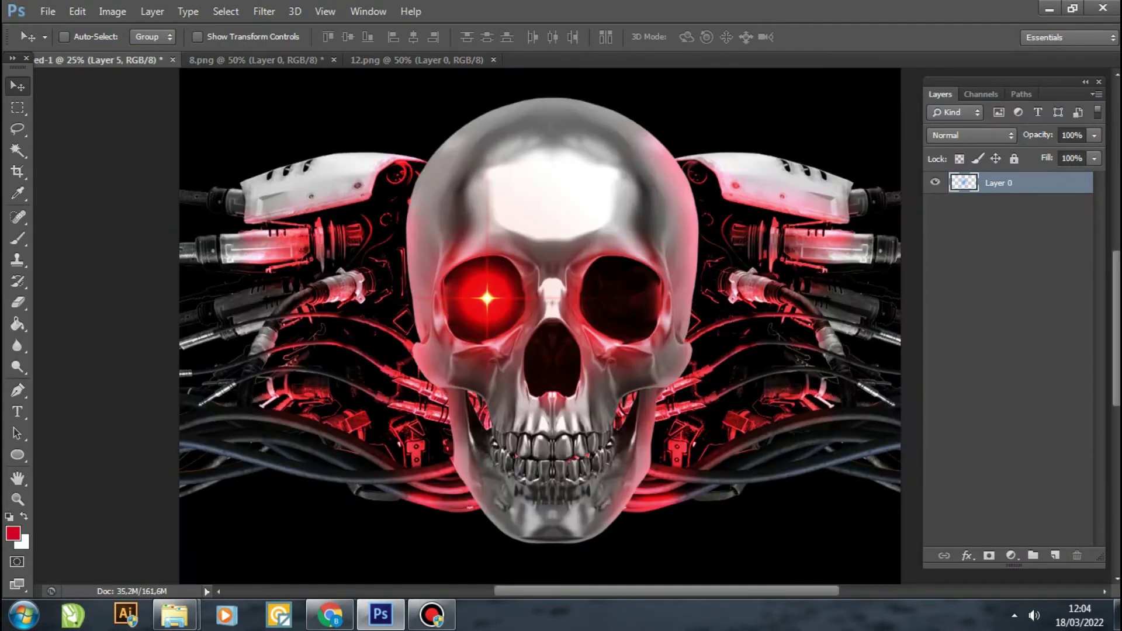
left_click(334, 59)
key("n")
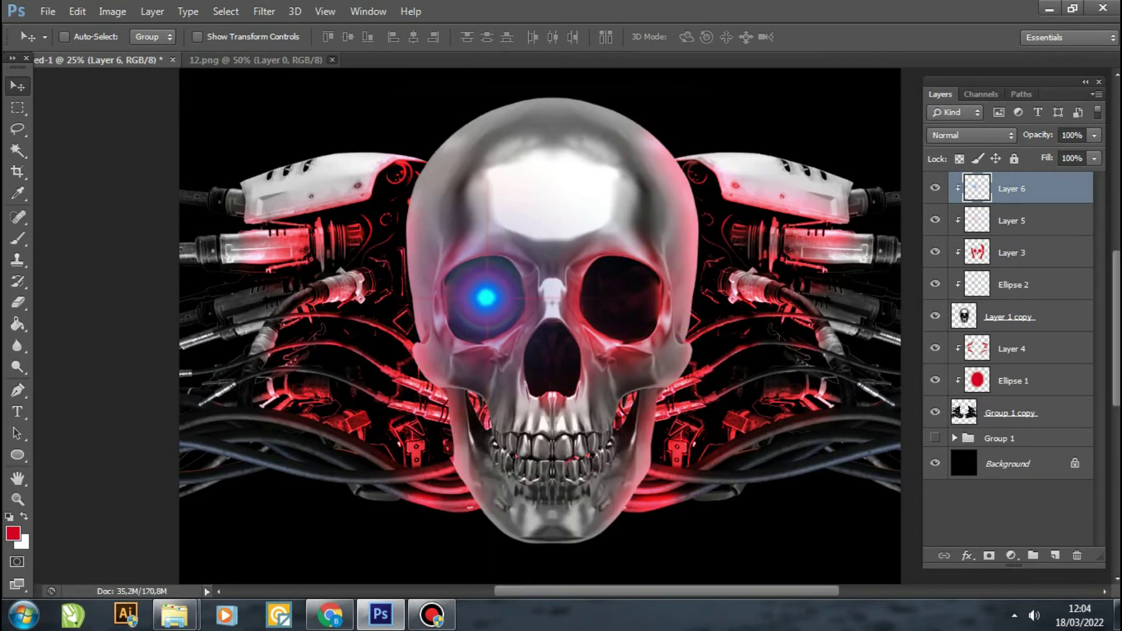
Recolour the eye glow to vivid red-pink with Hue/Saturation at Hue +140.
left_click(113, 11)
left_click(550, 123)
mouse_move(917, 208)
left_mouse_down()
mouse_move(960, 209)
mouse_move(836, 208)
left_mouse_up()
left_click_drag(918, 249, 973, 249)
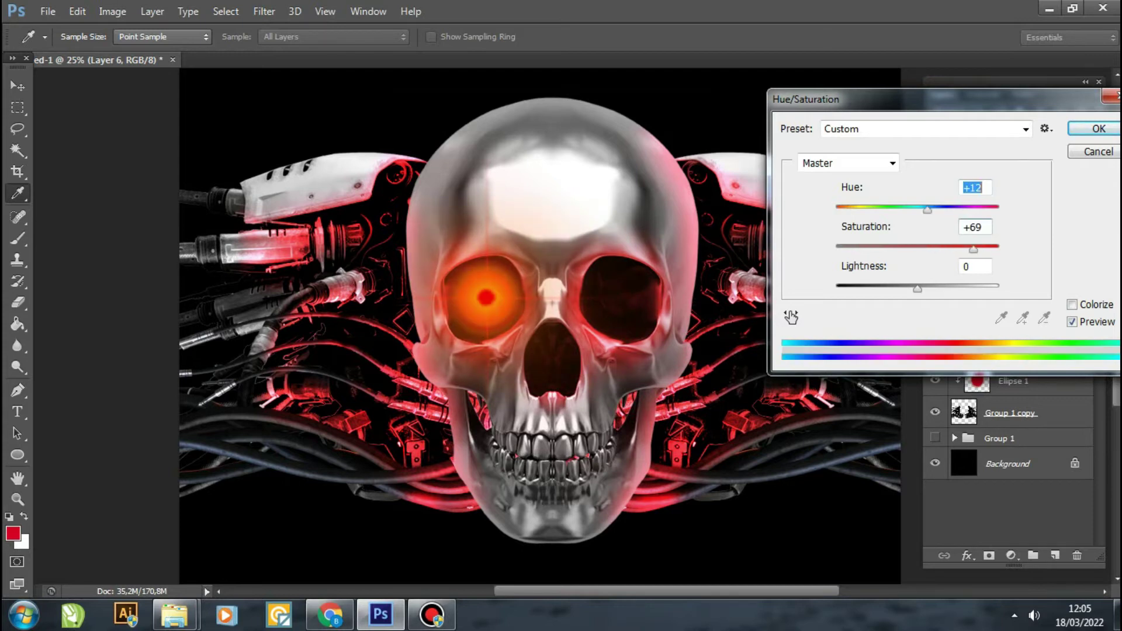
left_click_drag(928, 209, 986, 209)
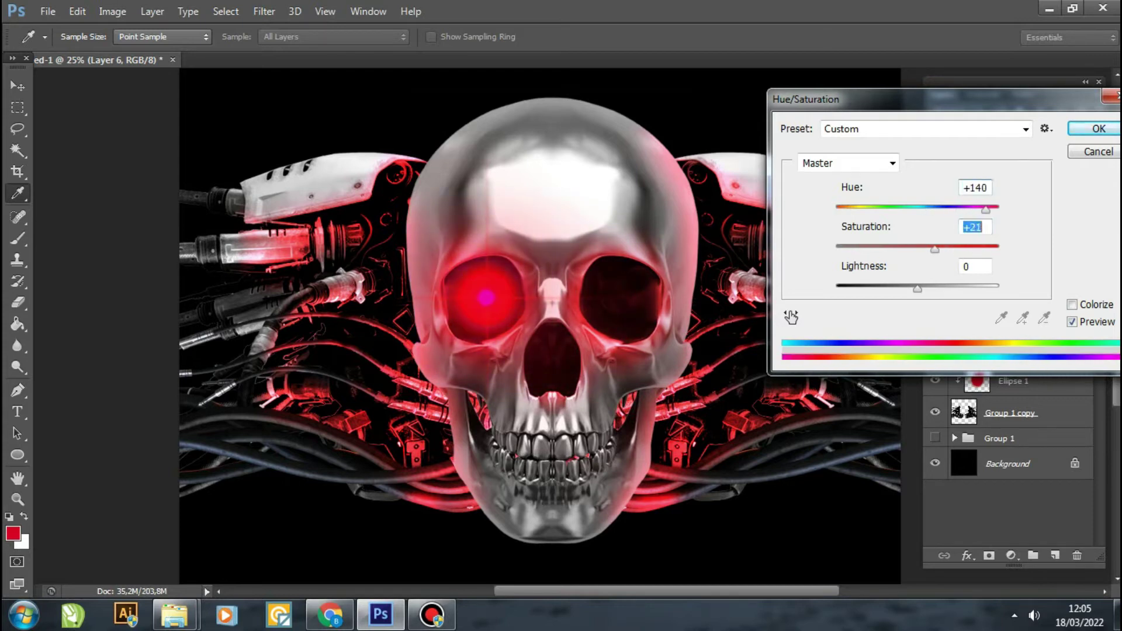
key("Return")
Enlarge Layer 6 very slightly with Free Transform.
key("ctrl+t")
left_click_drag(682, 408, 684, 408)
key("Return")
Browse the Open dialog to the STOCK PHOTO folder.
left_click(47, 11)
left_click(56, 42)
left_click(620, 111)
left_click(497, 247)
scroll(459, 409, "up", 3)
scroll(459, 246, "down", 3)
Open Daco_78952.png from INDUSTRIAL, drag it in as Layer 7, and flip it horizontally.
double_click(717, 146)
double_click(894, 175)
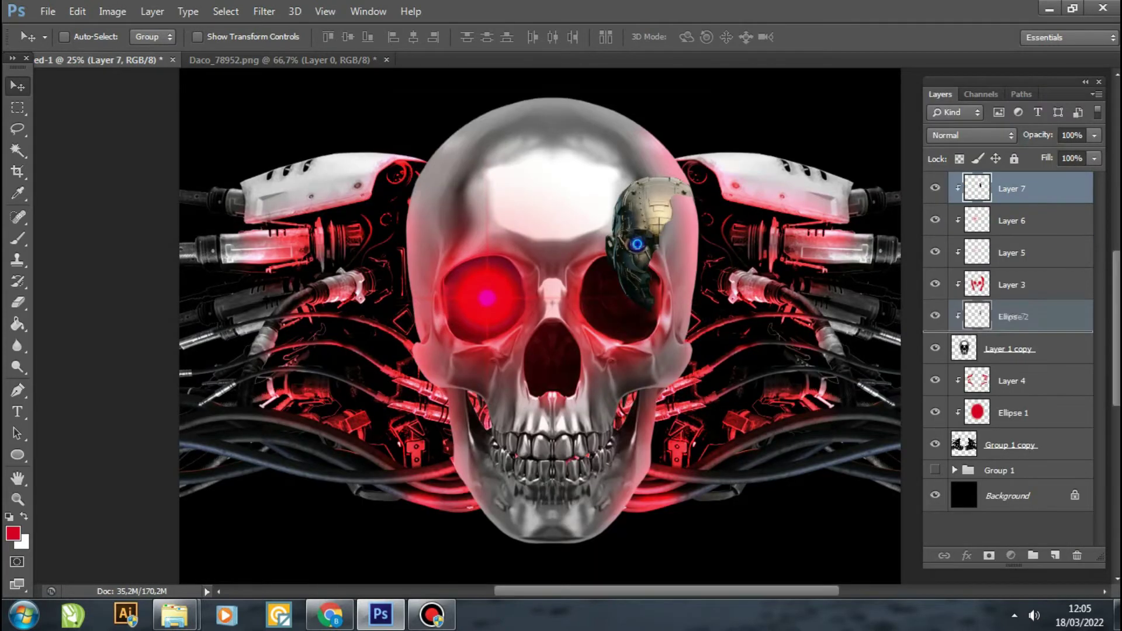
left_click_drag(1011, 188, 1011, 301)
key("ctrl+t")
right_click(676, 63)
left_click(744, 348)
Scale and position the cyborg face over the skull's right half.
left_click_drag(640, 234, 546, 156)
left_click_drag(595, 224, 726, 512)
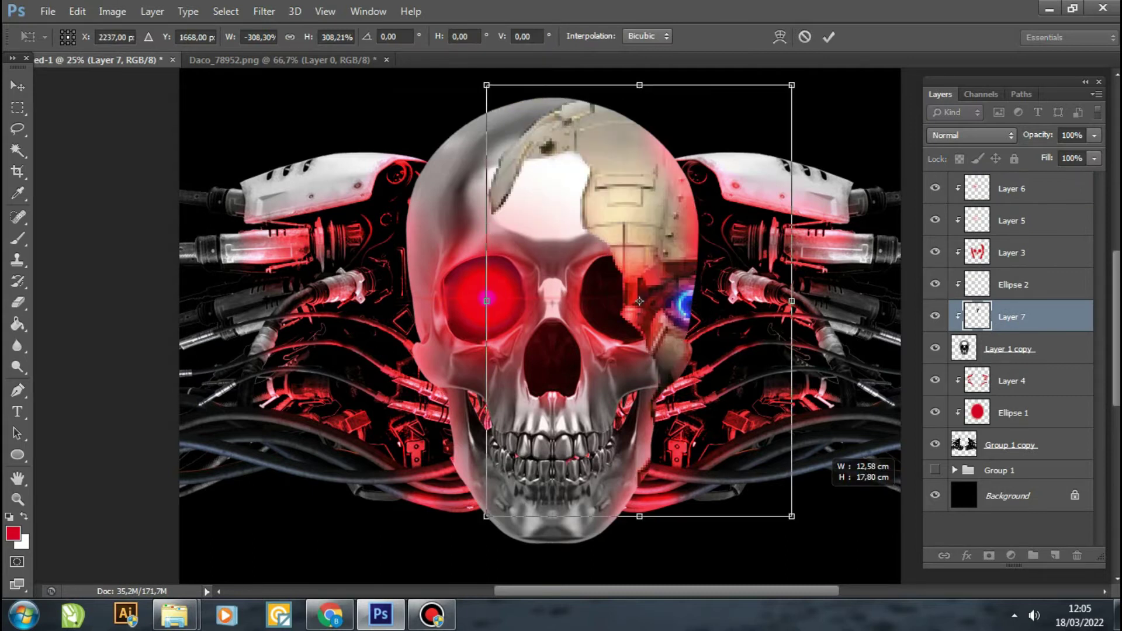
left_click_drag(585, 295, 555, 298)
left_click_drag(707, 82, 742, 70)
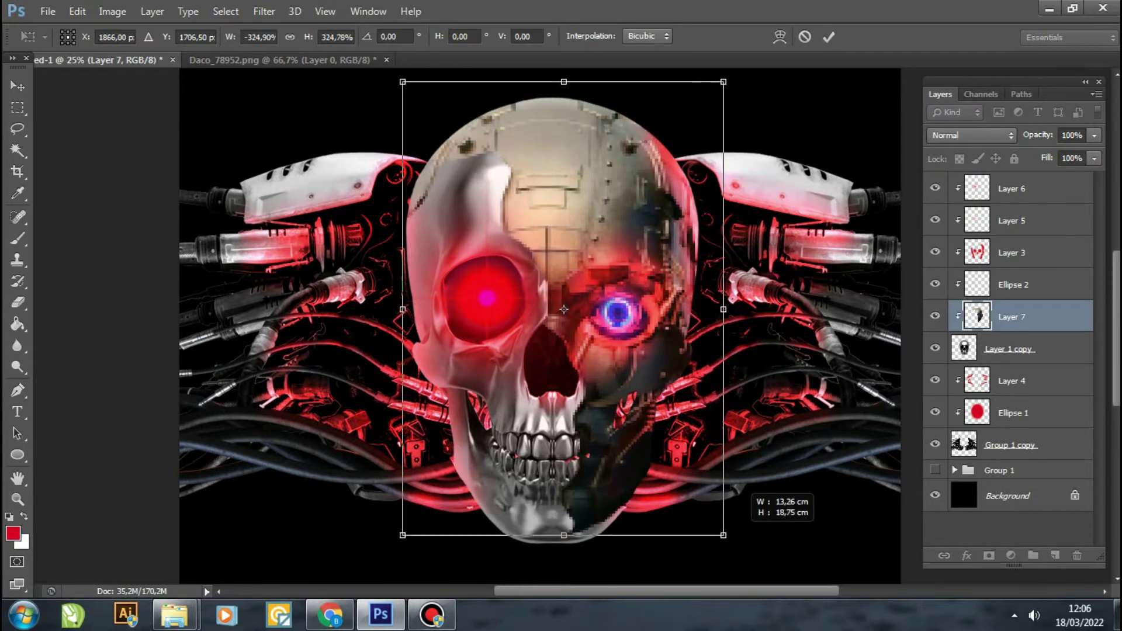
left_click_drag(403, 70, 367, 67)
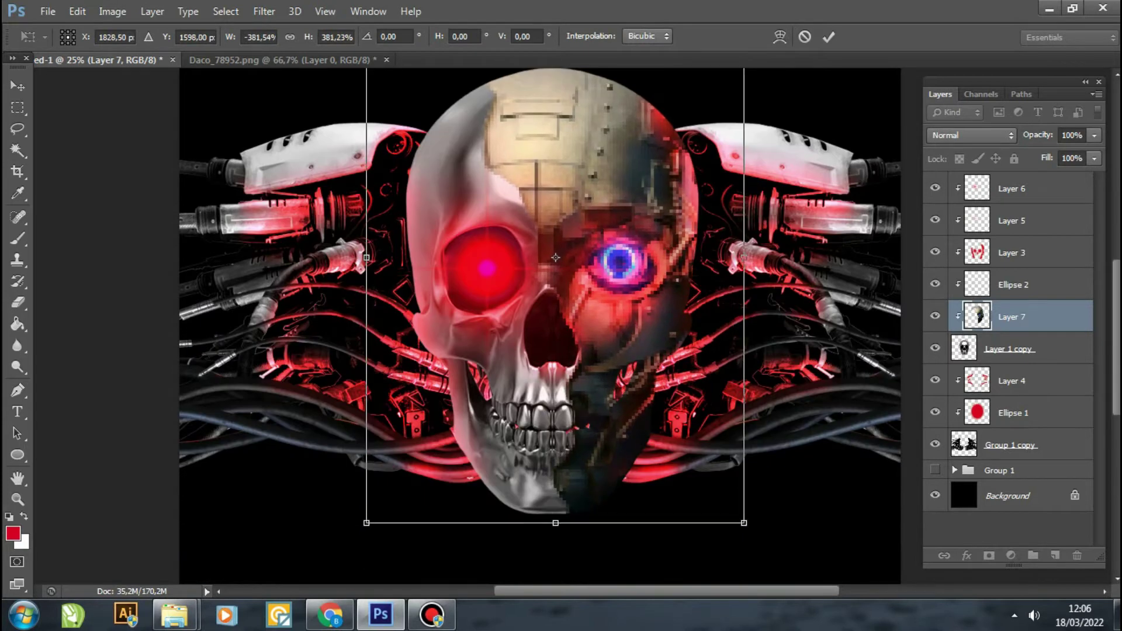
left_click(18, 85)
Set the cyborg face layer's blend mode to Multiply.
left_click(500, 240)
left_click(970, 135)
left_click(959, 163)
key("Down")
key("Down")
key("Down")
key("Up")
key("Up")
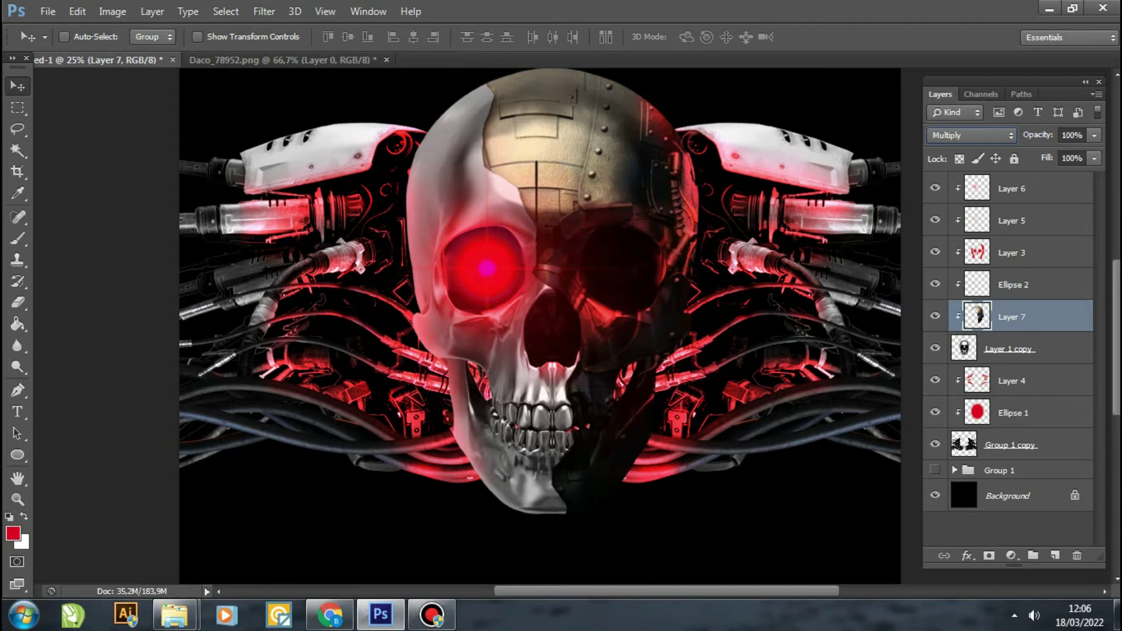
Brighten the cyborg face's highlights and adjust its midtones with Levels.
key("ctrl+l")
left_click_drag(966, 273, 934, 272)
mouse_move(845, 273)
left_mouse_down()
mouse_move(860, 272)
mouse_move(832, 272)
left_mouse_up()
left_click_drag(934, 272, 927, 273)
left_click_drag(833, 272, 842, 273)
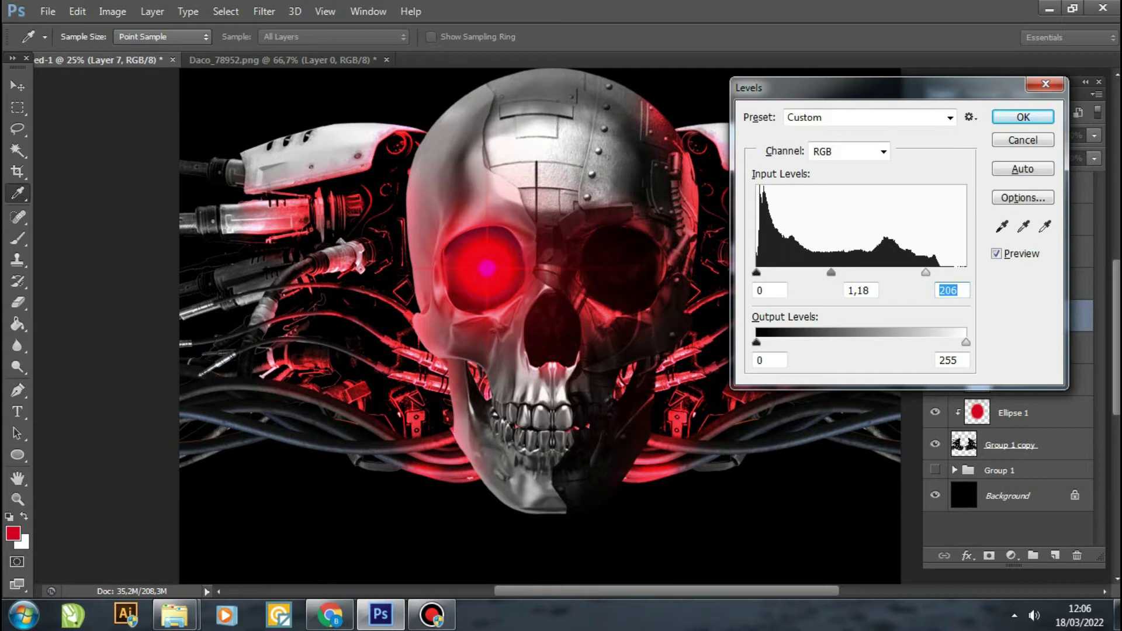
left_click(1022, 116)
Lift the cyborg face's shadows with a Curves adjustment.
left_click(112, 11)
left_click(326, 83)
left_click_drag(234, 83, 850, 106)
left_click_drag(965, 225, 965, 220)
left_click_drag(836, 346, 842, 322)
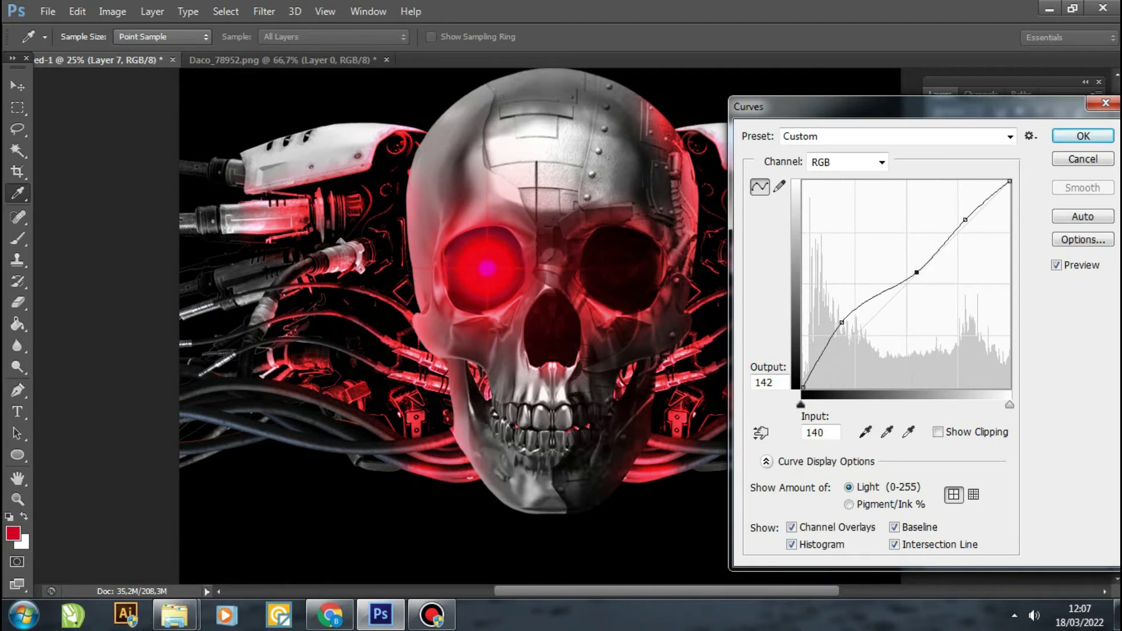
key("Return")
Close the Daco source image without saving and start Save As for the cover.
key("v")
left_click(386, 60)
key("n")
key("ctrl+shift+s")
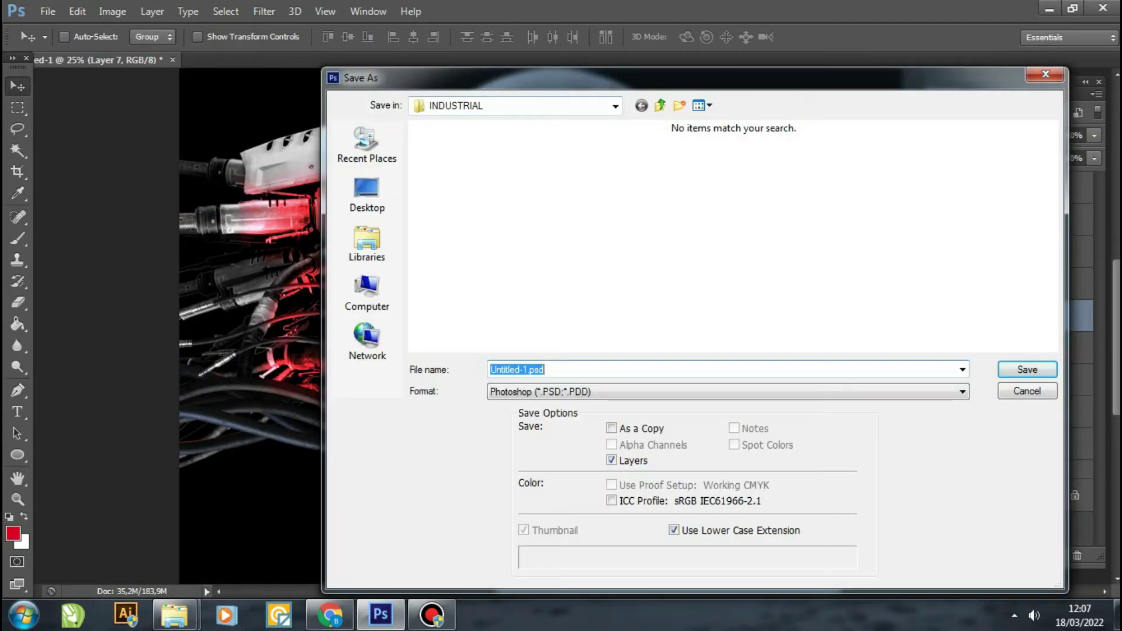
Save the cover as a PSD and give the Layer 7 cyborg face a drop shadow.
key("Return")
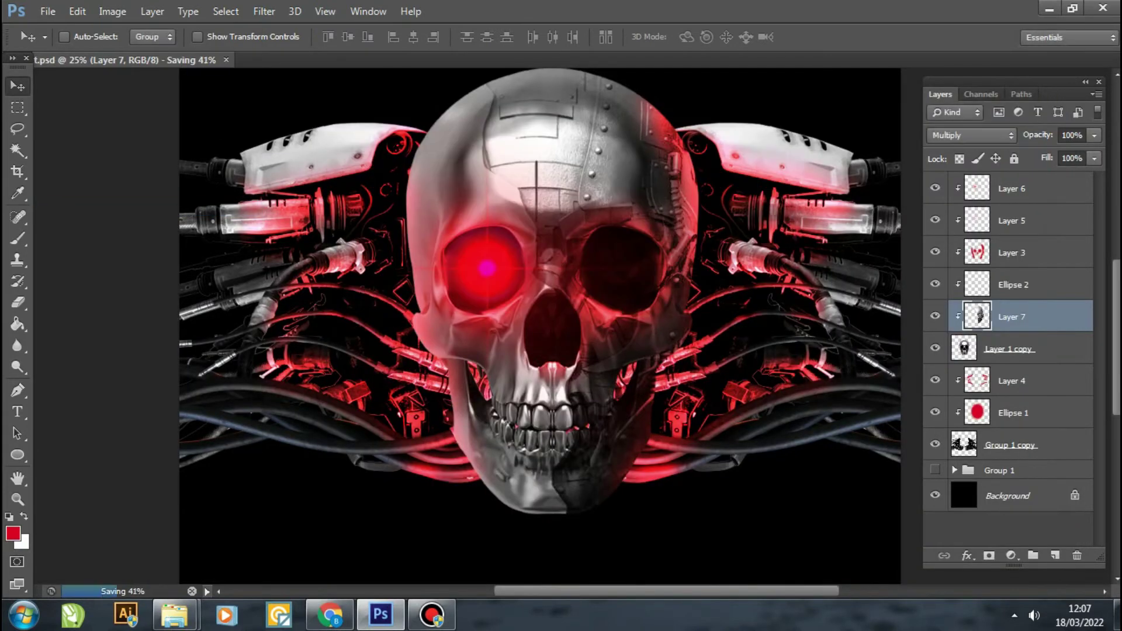
double_click(1052, 316)
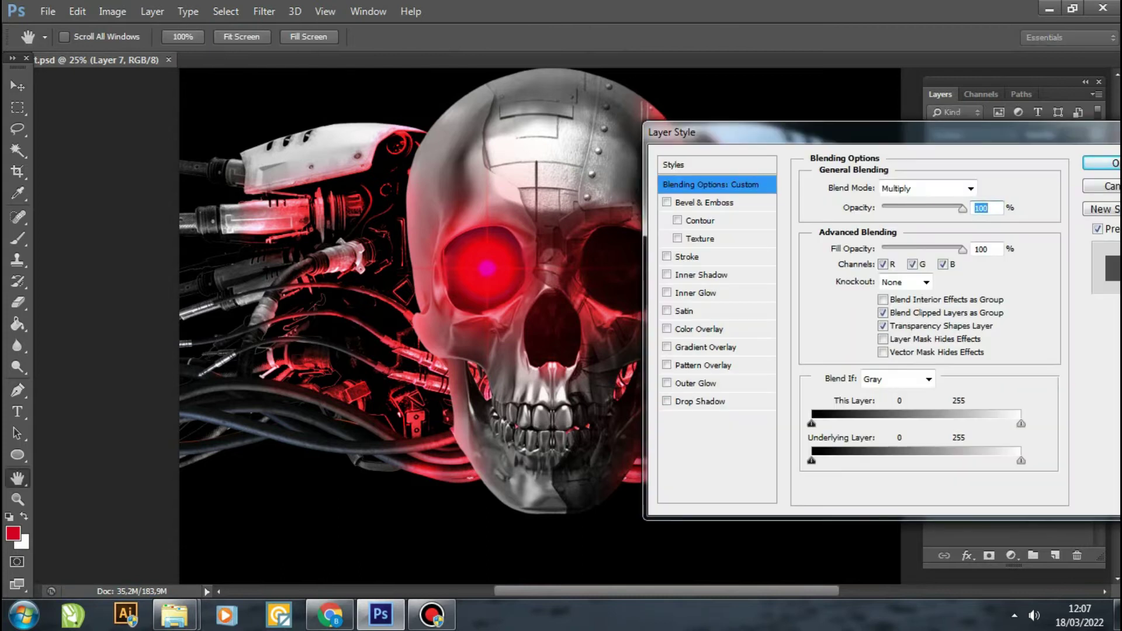
left_click(699, 401)
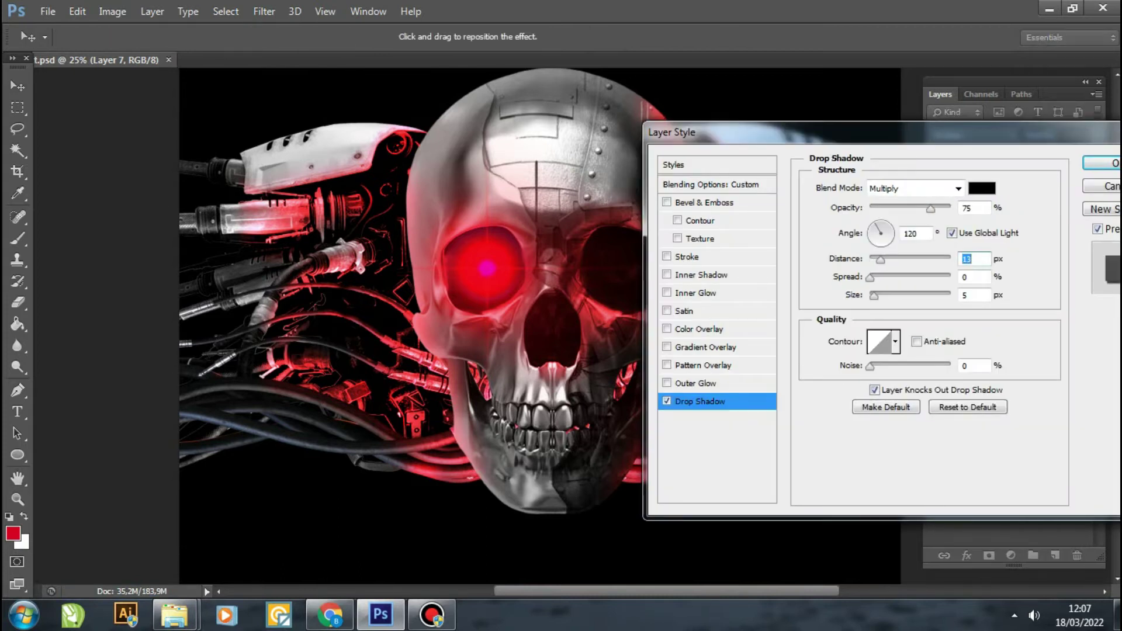
key("Return")
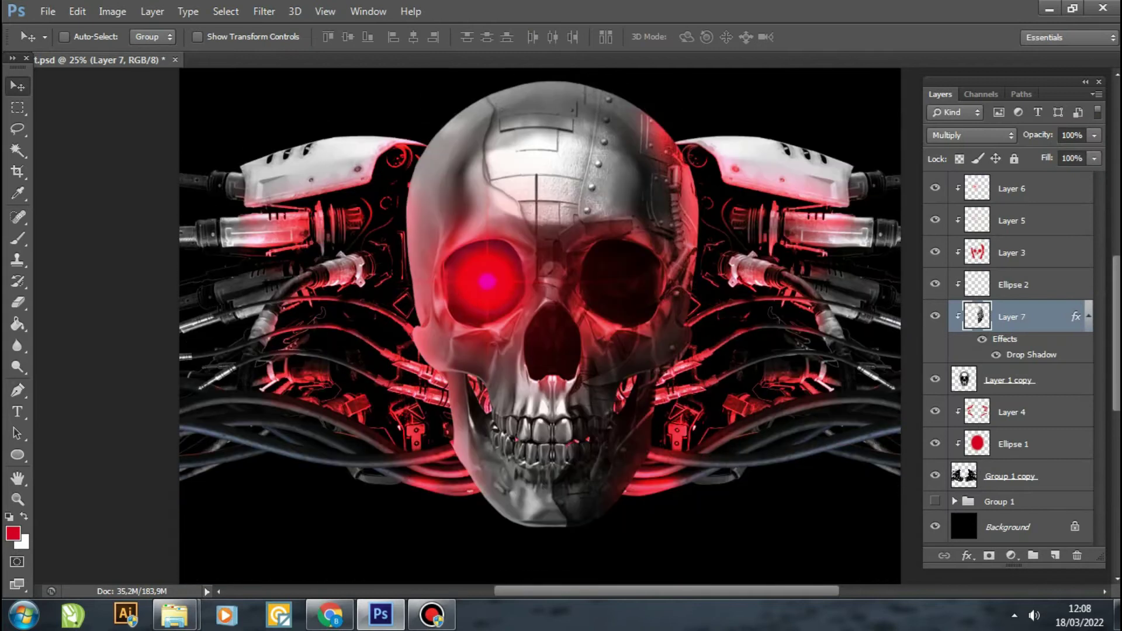
Try Darken blending on the Ellipse 1 eye glow, then revert to Color Dodge.
left_click(1013, 443)
key("b")
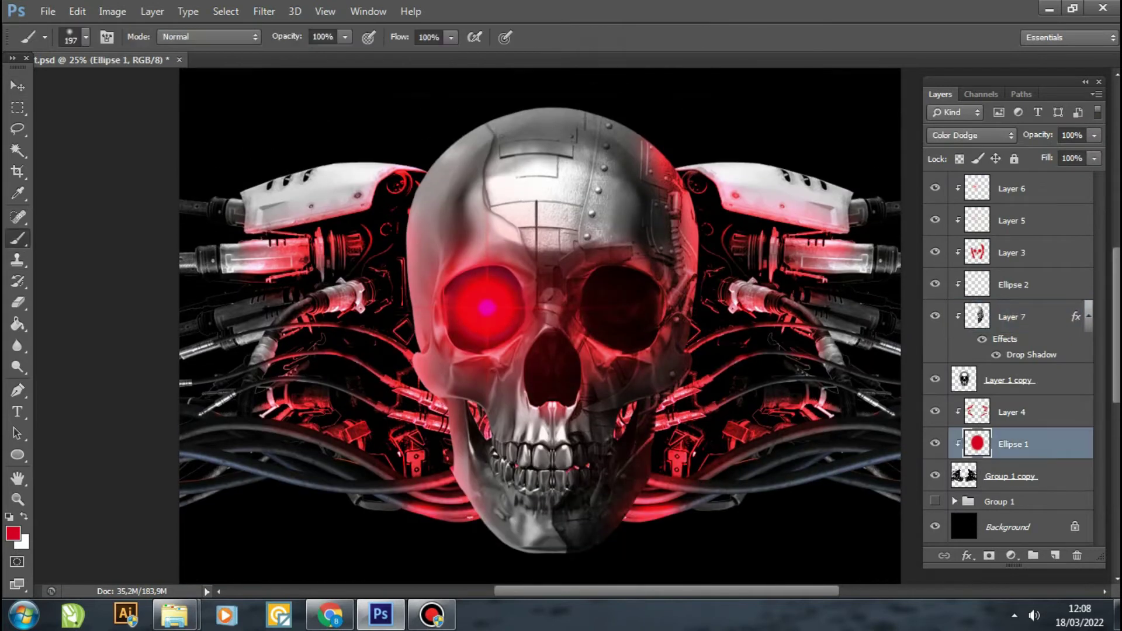
left_click(970, 135)
left_click(971, 186)
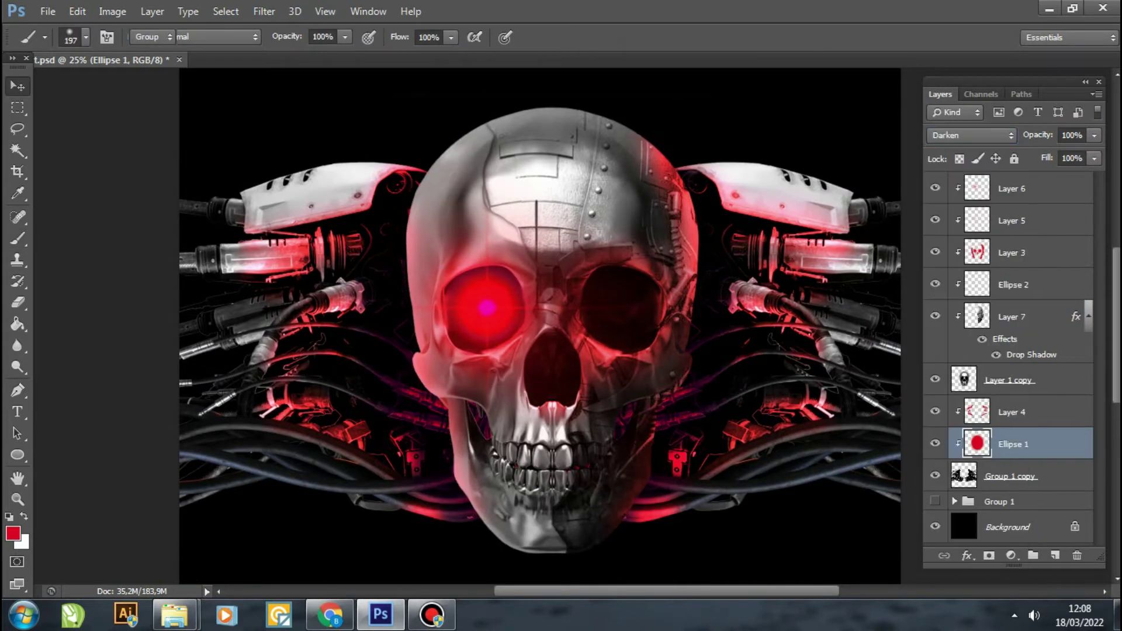
key("v")
key("ctrl+z")
Zoom the view to fit the whole cover.
key("z")
right_click(405, 346)
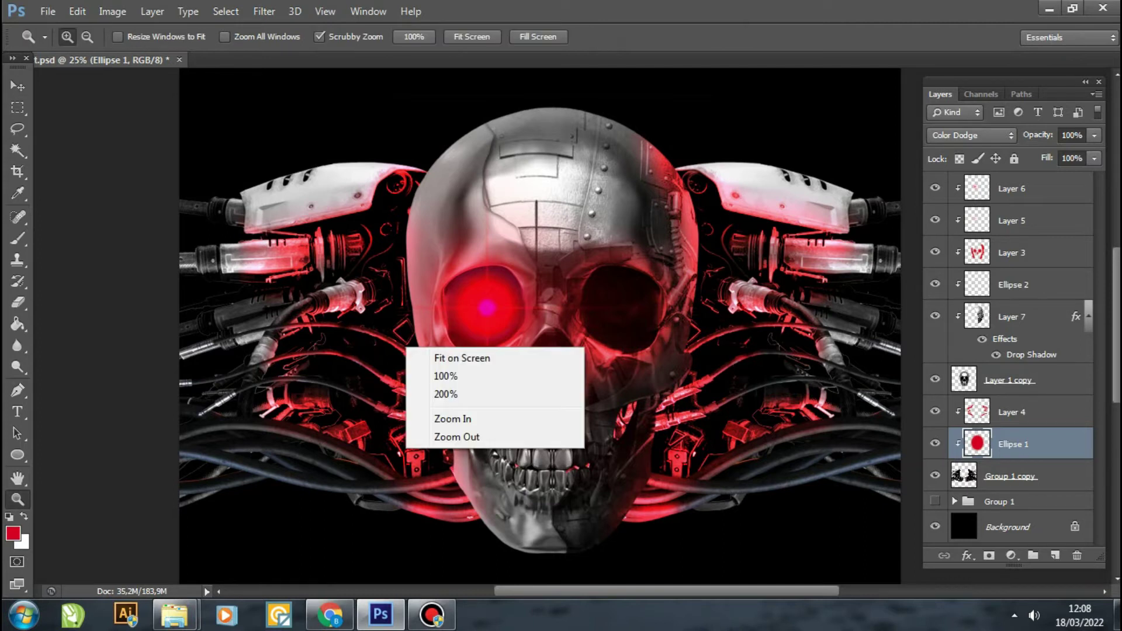
left_click(456, 438)
right_click(640, 328)
left_click(663, 420)
key("ctrl+plus")
key("v")
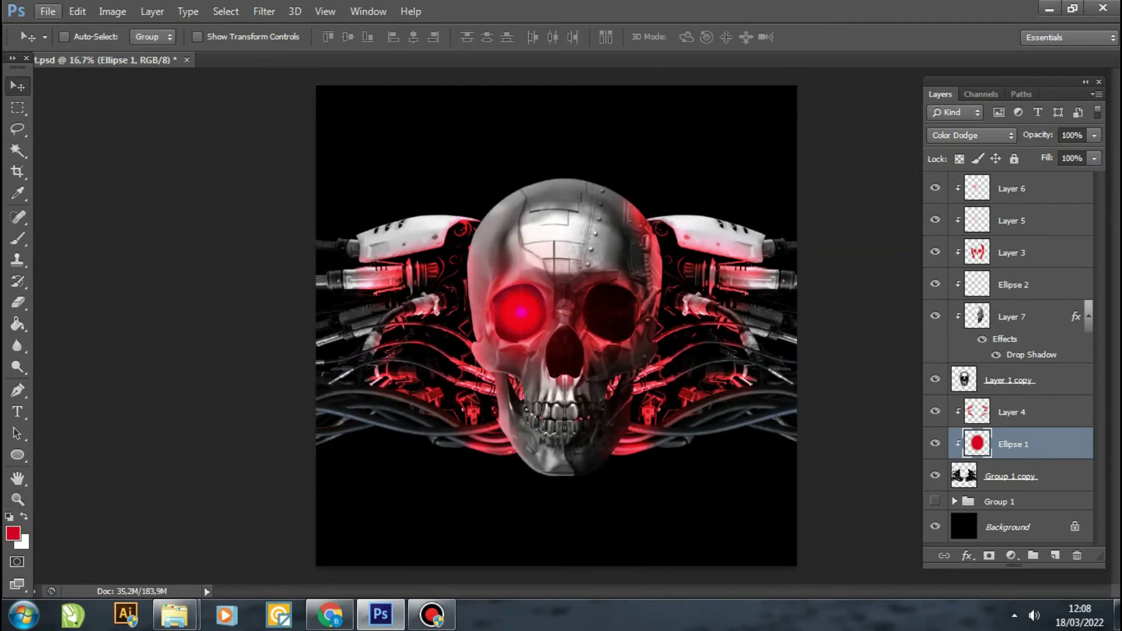
key("ctrl+o")
Open the steampunk cog image and drag it into the cover as Layer 8.
left_click(1046, 73)
left_click(47, 11)
left_click(55, 45)
double_click(544, 412)
left_click_drag(555, 351, 958, 469)
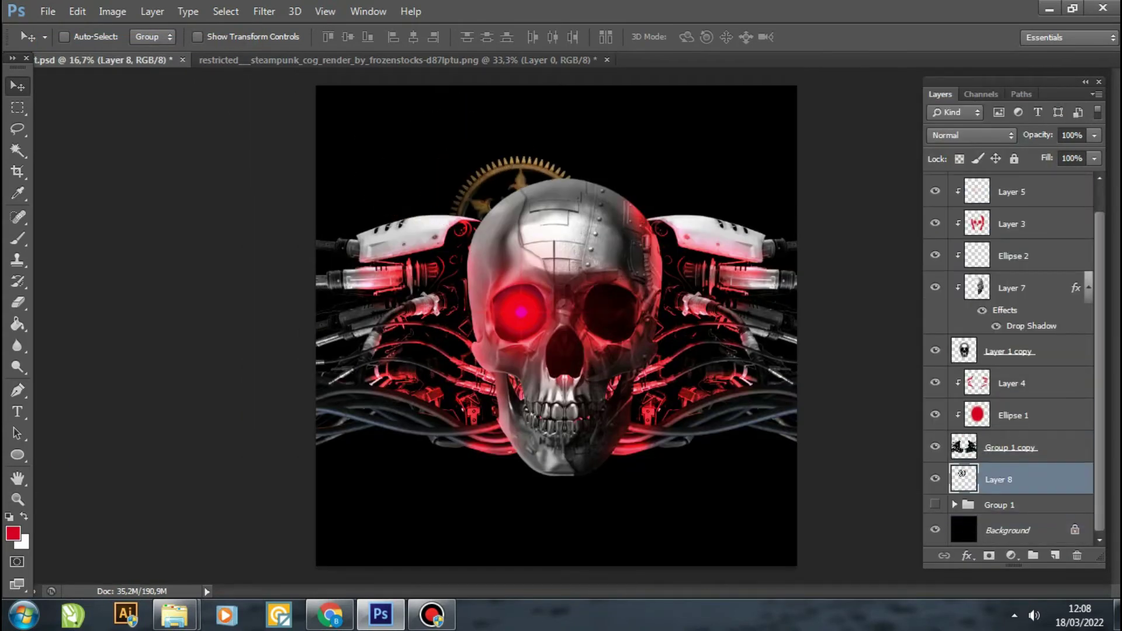
Enlarge the cog behind the skull, close its source image, and move it up-left.
key("ctrl+t")
left_click_drag(591, 299, 797, 504)
key("v")
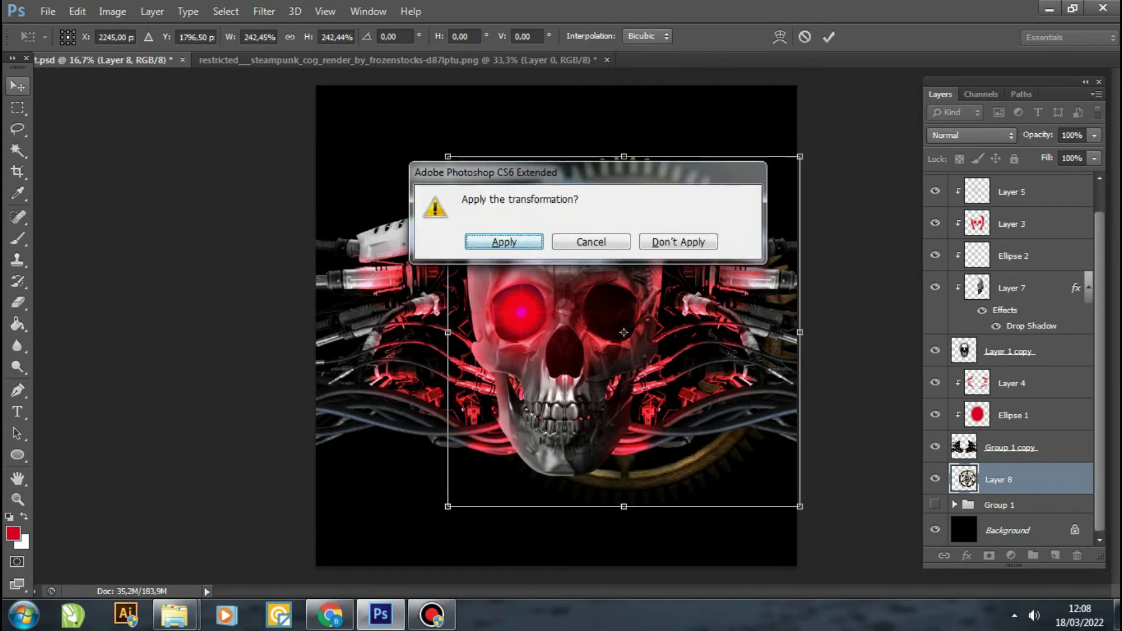
left_click(501, 241)
left_click(607, 60)
left_click_drag(643, 239, 578, 231)
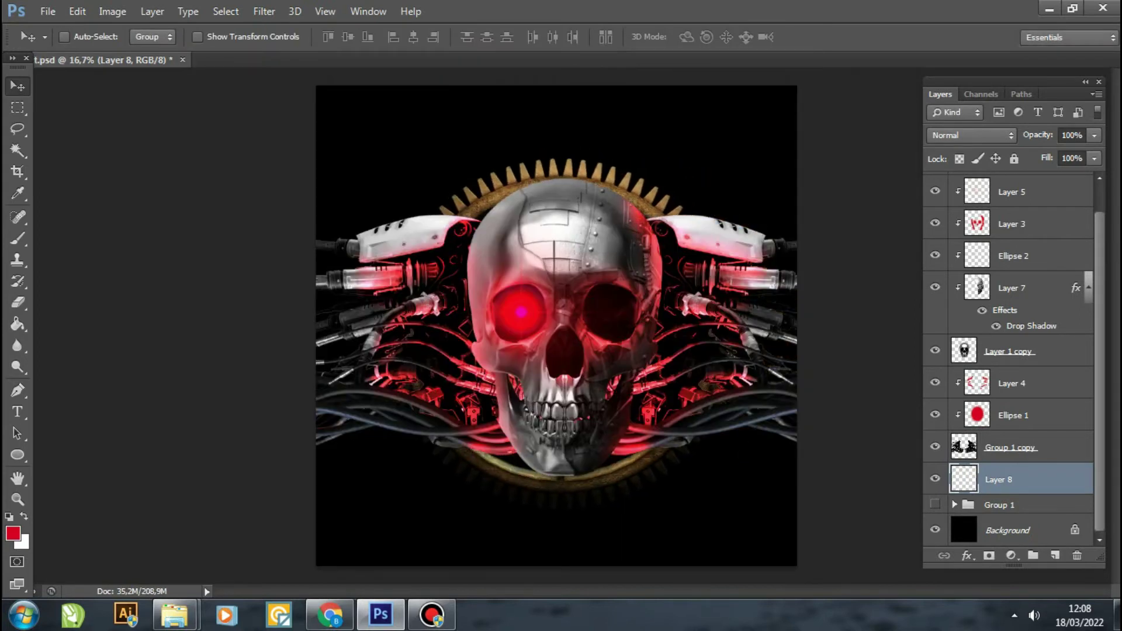
Desaturate the cog and apply Levels with the white point at 185.
left_click(112, 11)
left_click(409, 203)
key("ctrl+l")
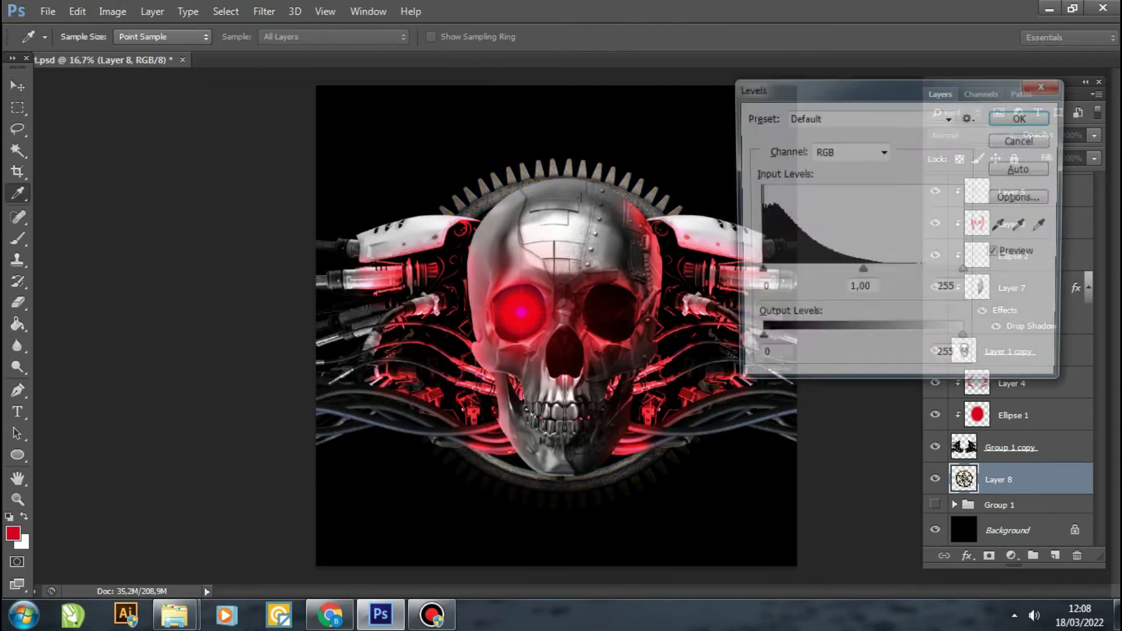
type("185")
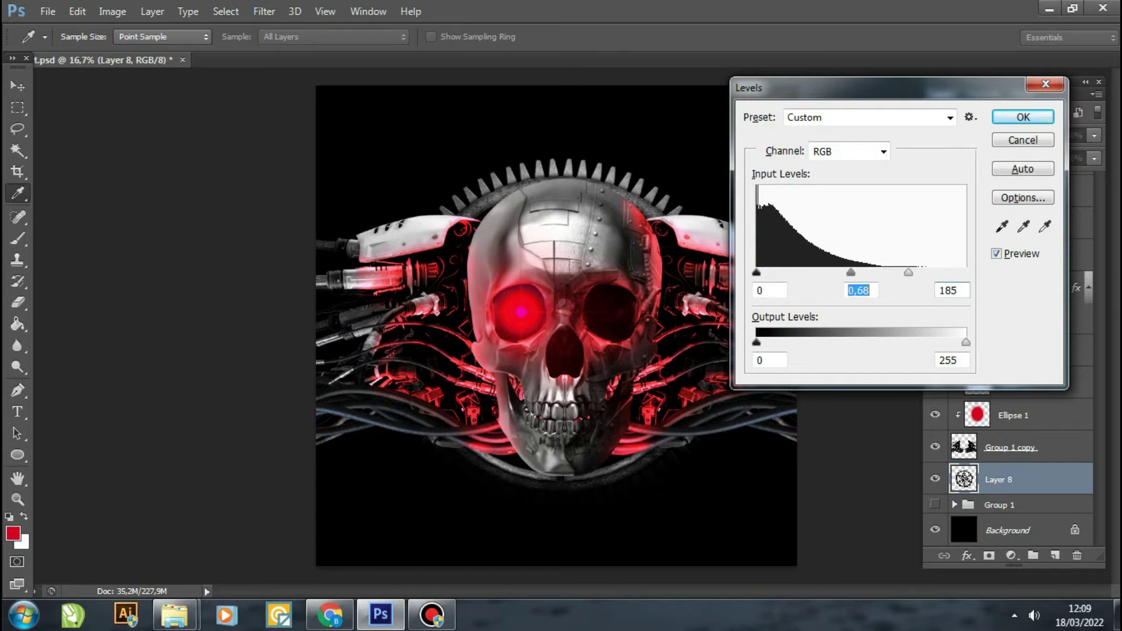
key("Return")
Enlarge the cog slightly, nudge it into place, and save the cover.
key("ctrl+t")
left_click_drag(744, 501, 750, 523)
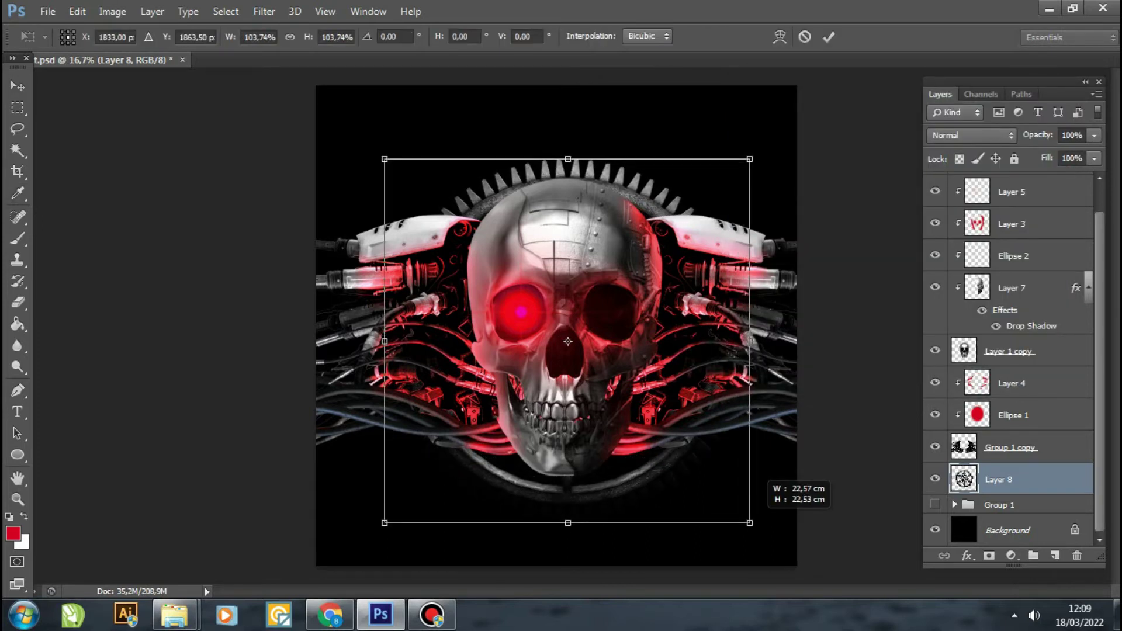
key("v")
key("Return")
left_click_drag(750, 316, 751, 306)
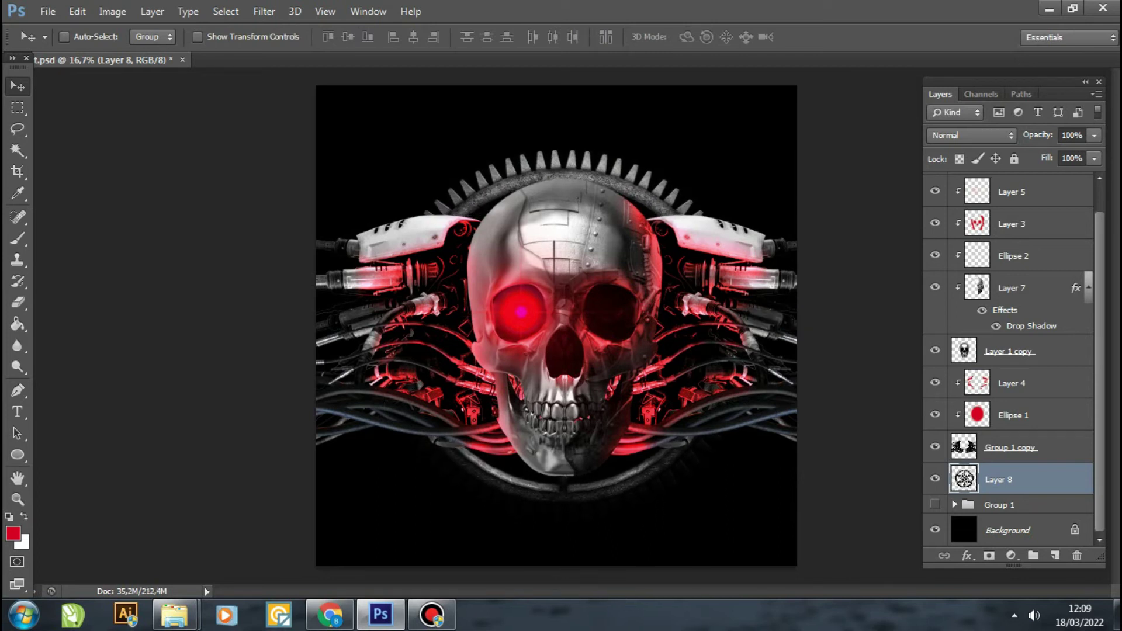
key("ctrl+s")
Add a new layer clipped to the cog and set it to Color Dodge for a glow.
left_click(1055, 555)
right_click(999, 480)
left_click(516, 285)
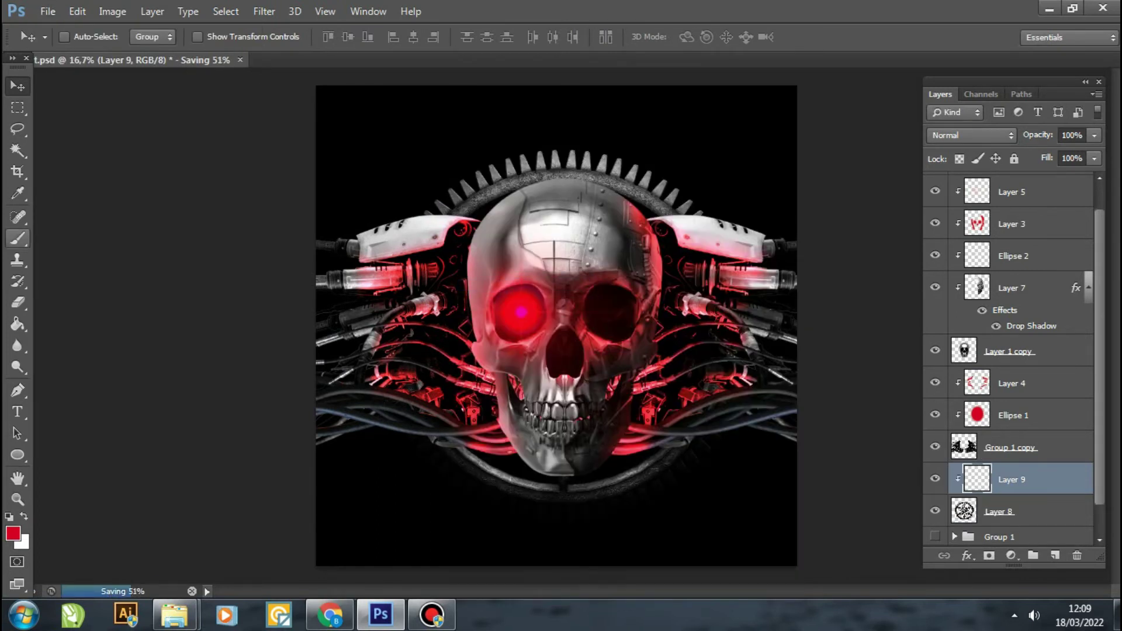
key("b")
key("Down")
key("Down")
key("Return")
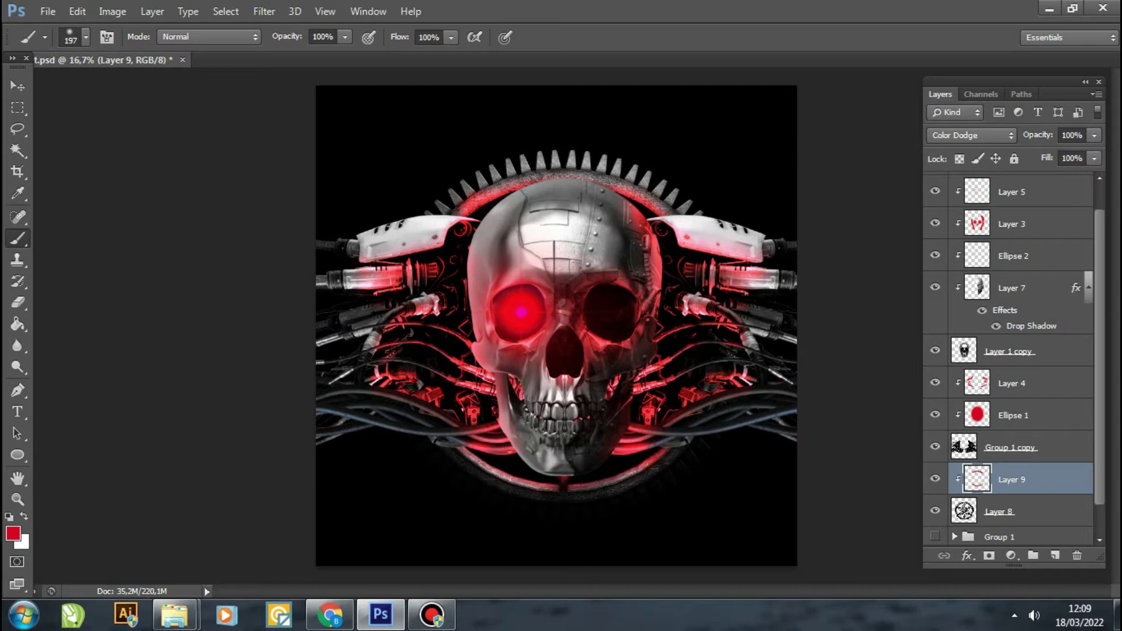
key("v")
Draw a red ellipse behind the skull, move Ellipse 3 below the cog layer and shift it down.
left_click(1055, 555, "ctrl")
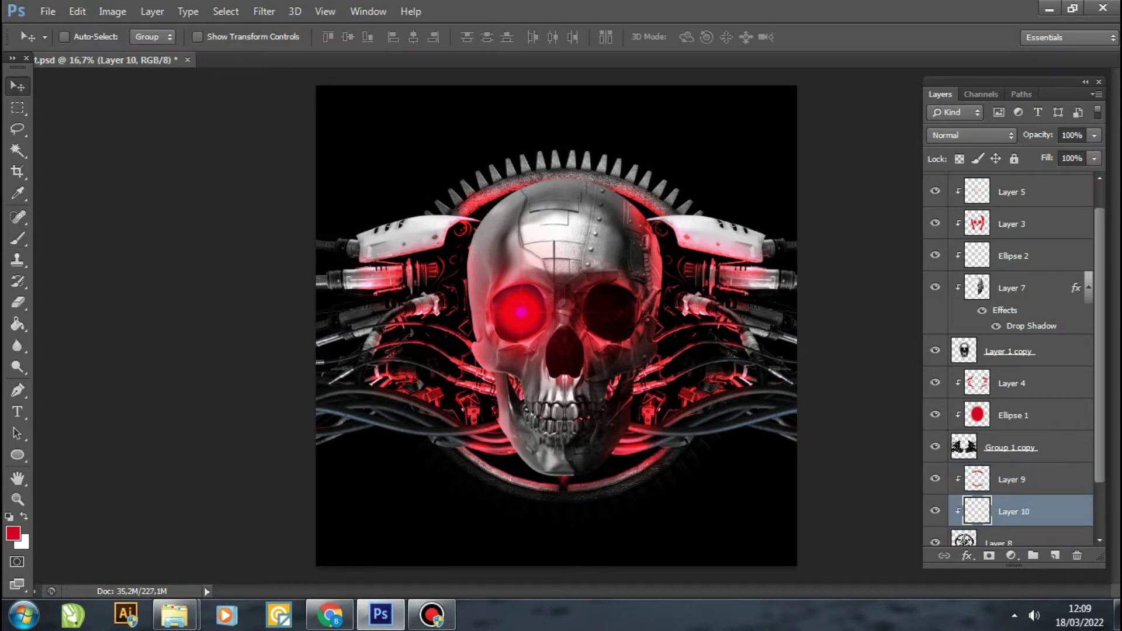
key("u")
left_click_drag(485, 196, 675, 429)
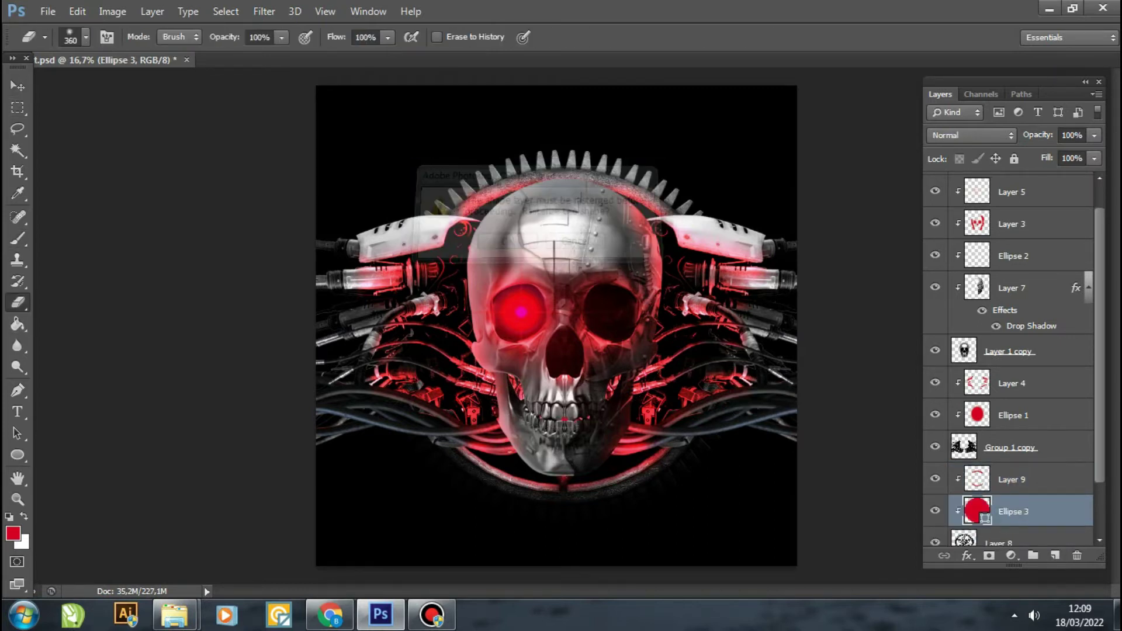
key("v")
left_click_drag(1011, 447, 994, 464)
left_click_drag(751, 409, 751, 380)
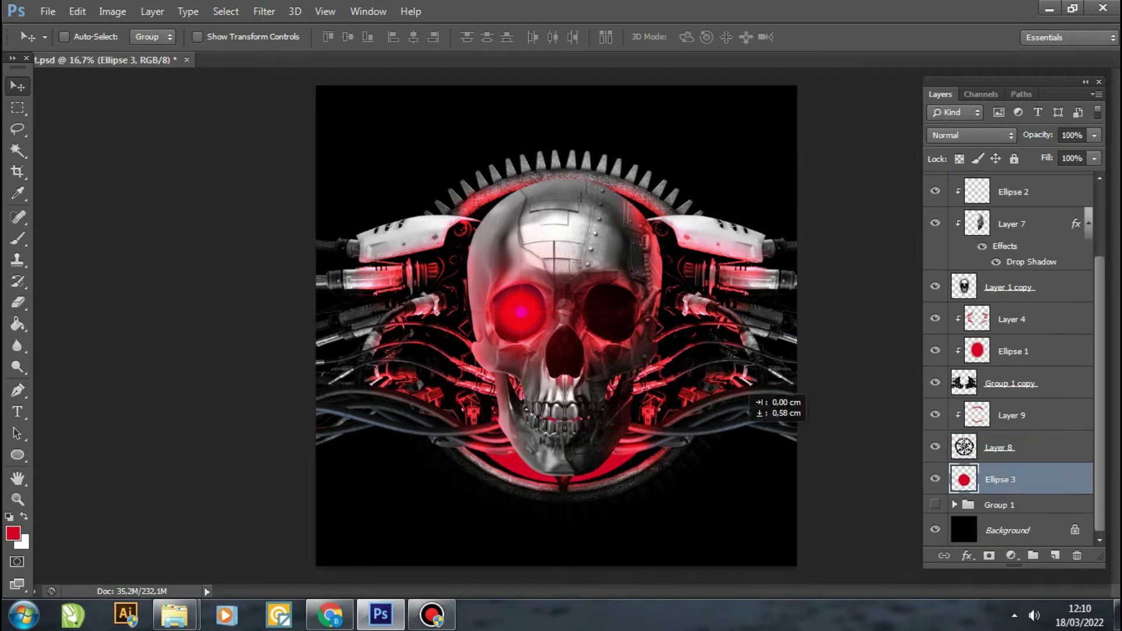
Apply a large-radius Gaussian Blur to the red ellipse.
left_click(264, 12)
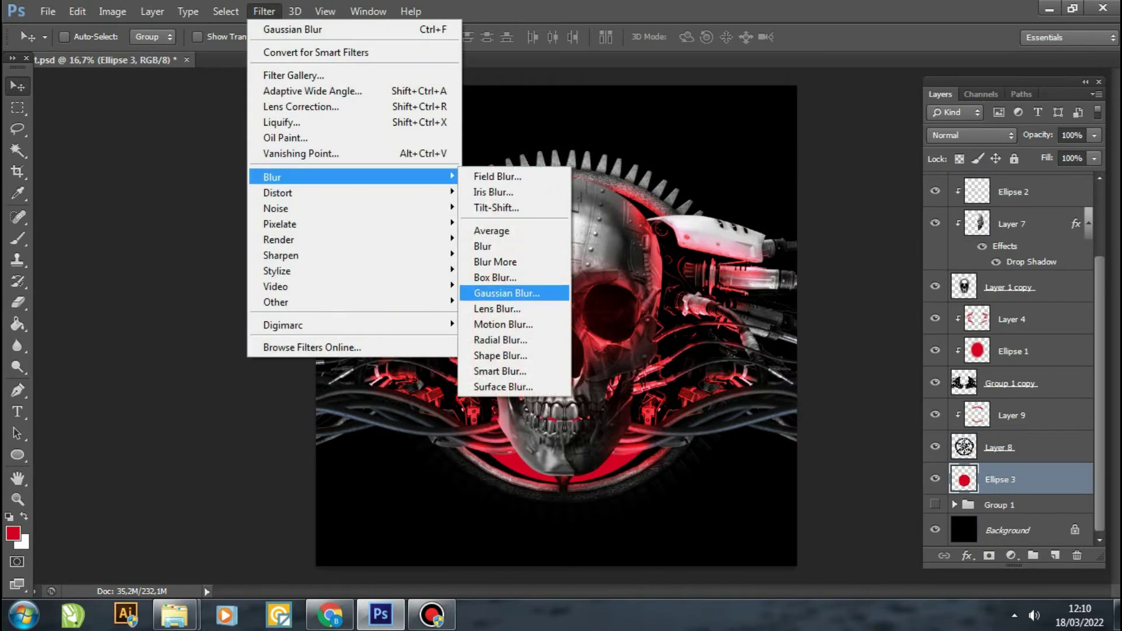
left_click(514, 292)
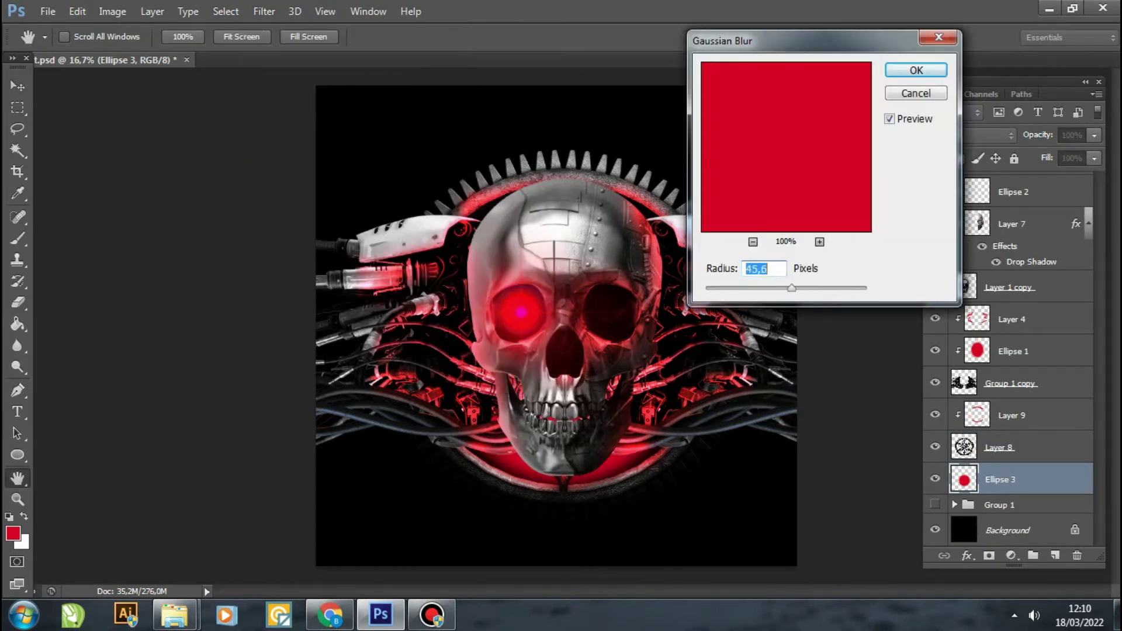
key("Return")
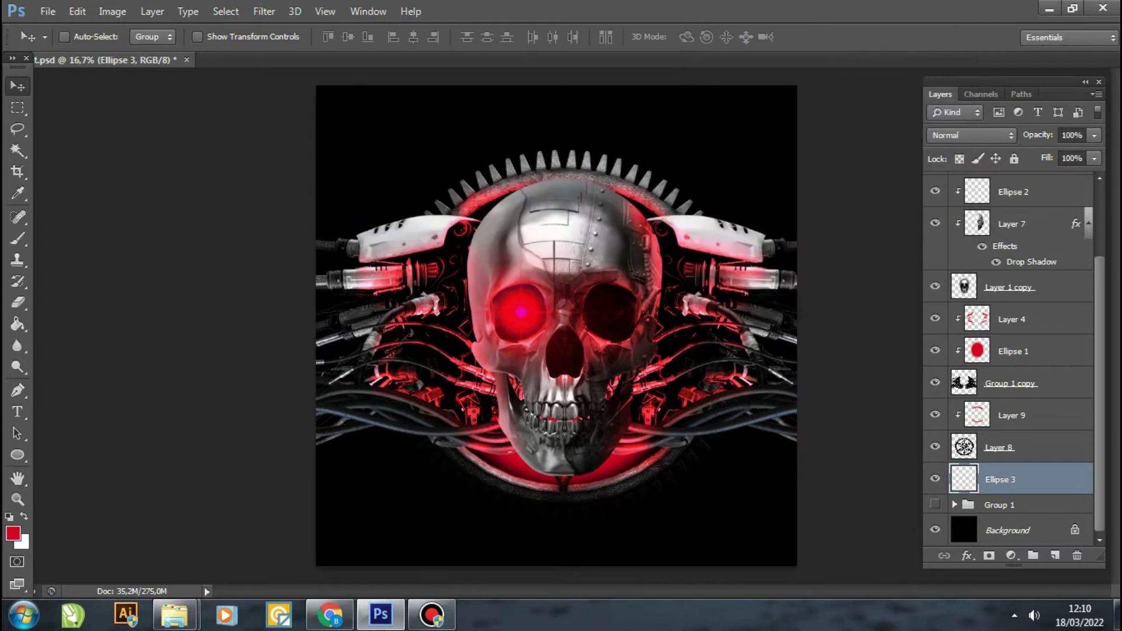
Save the album cover document.
left_click(47, 11)
left_click(58, 192)
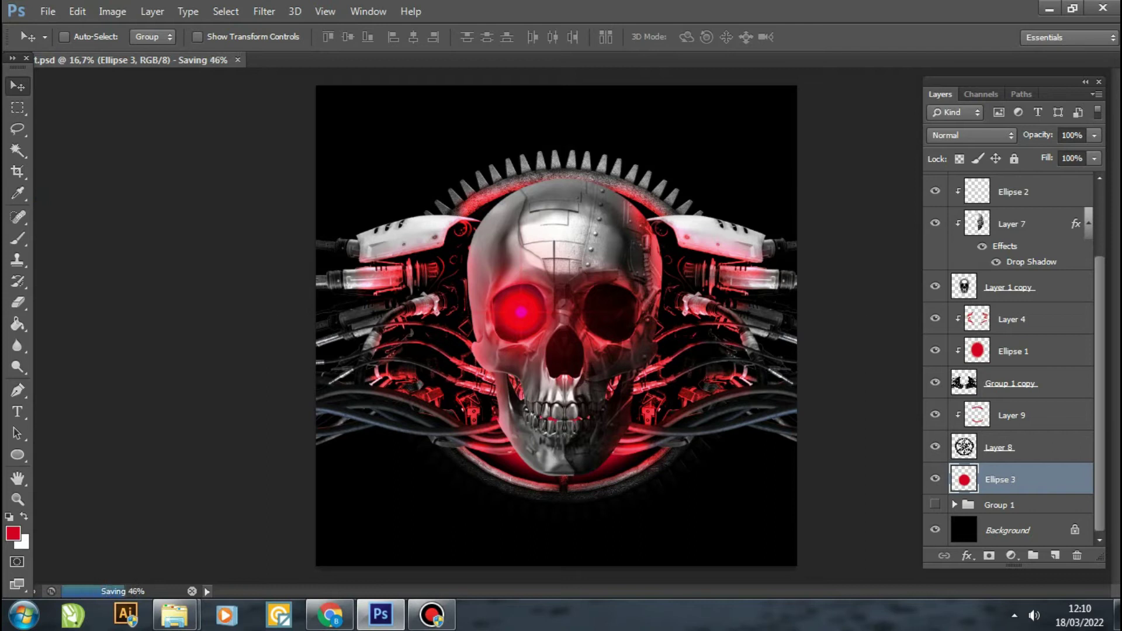
left_click(1008, 530)
Open a grunge texture image from the STOCK PHOTO > TEXTURE folder.
left_click(47, 11)
left_click(60, 43)
left_click(620, 111)
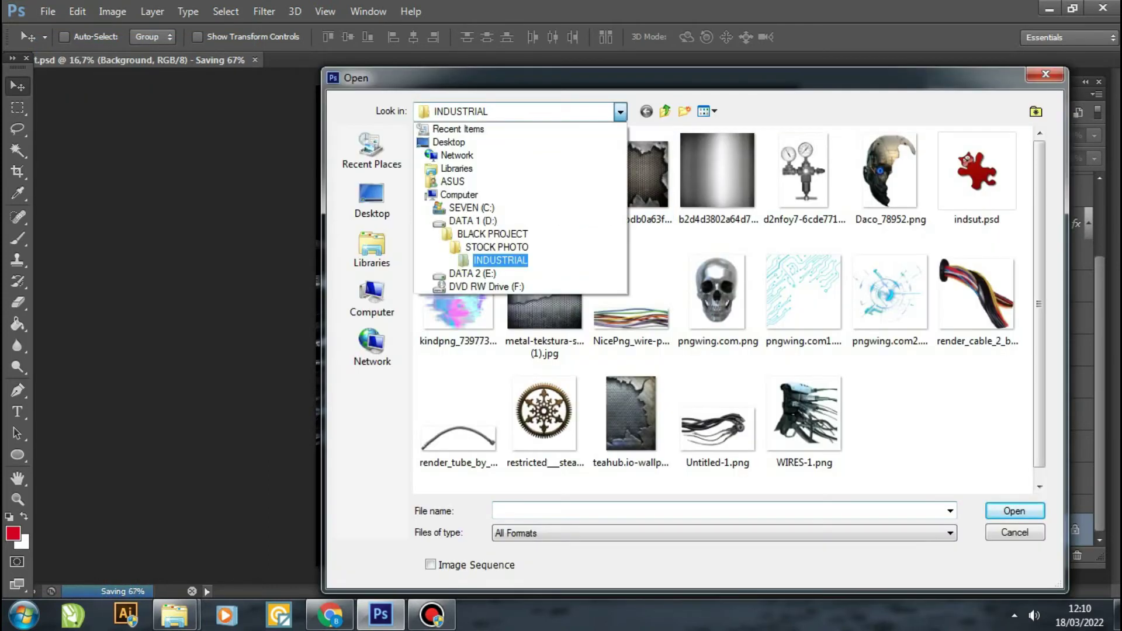
left_click(496, 246)
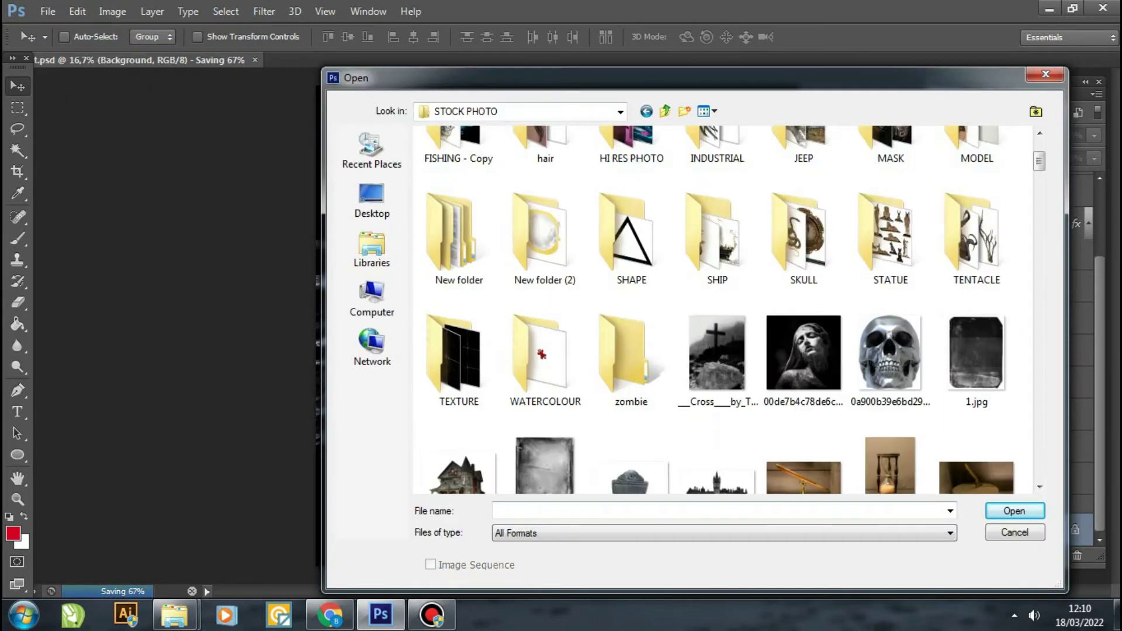
double_click(459, 362)
scroll(890, 175, "down", 2)
scroll(890, 176, "down", 2)
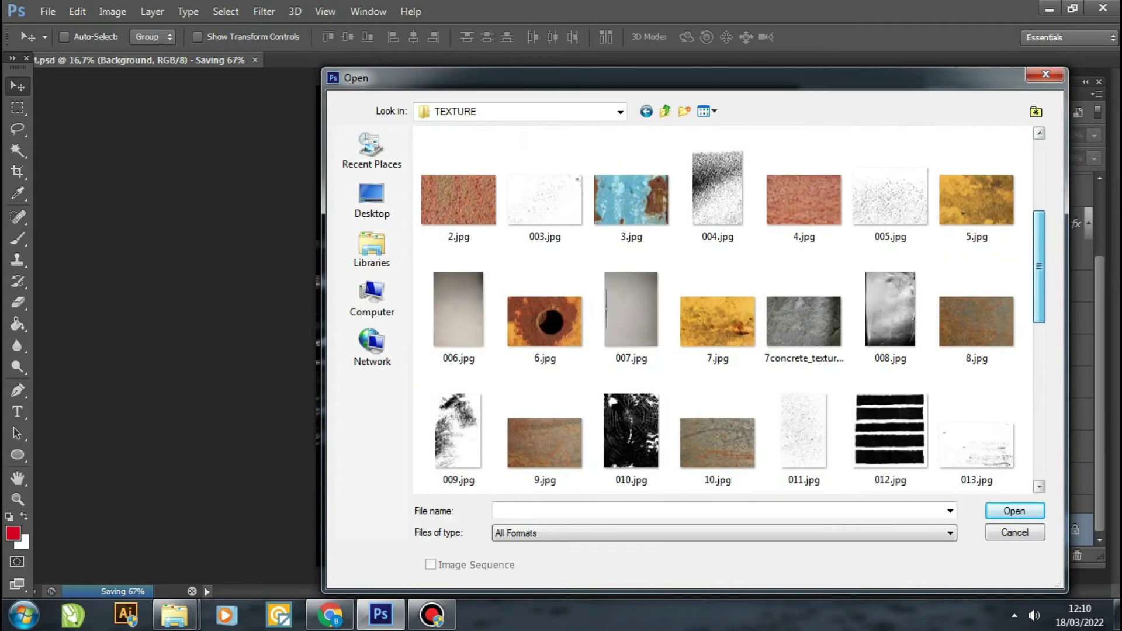
scroll(890, 176, "down", 4)
scroll(724, 310, "down", 2)
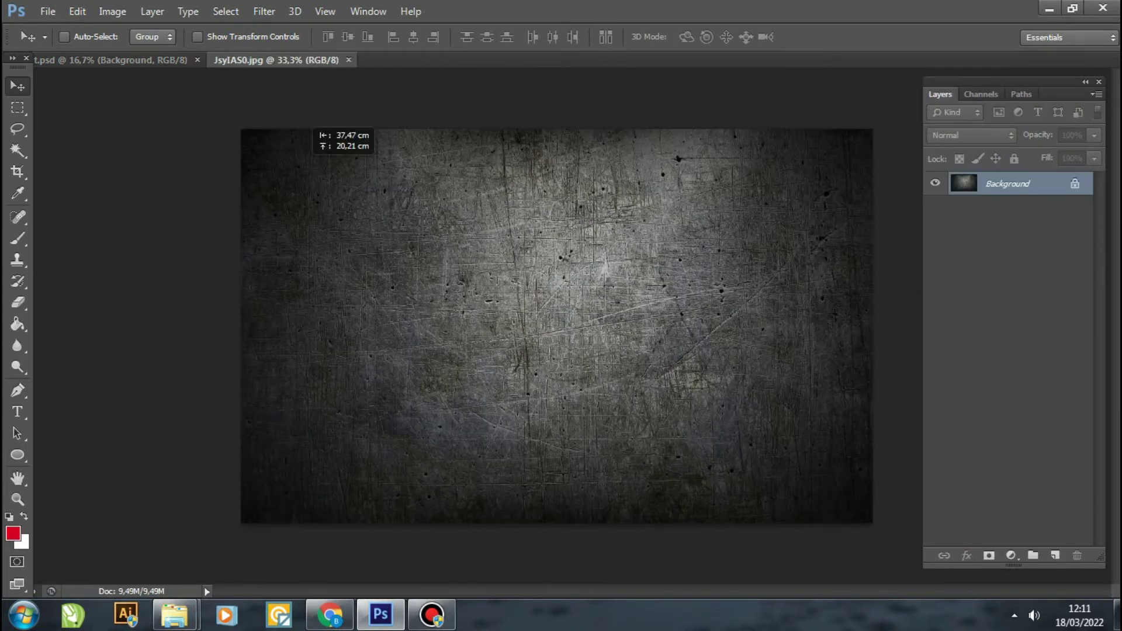
Bring the texture into the skull document and stretch it to fill the canvas.
left_click_drag(318, 137, 538, 169)
key("ctrl+t")
left_click_drag(632, 283, 797, 566)
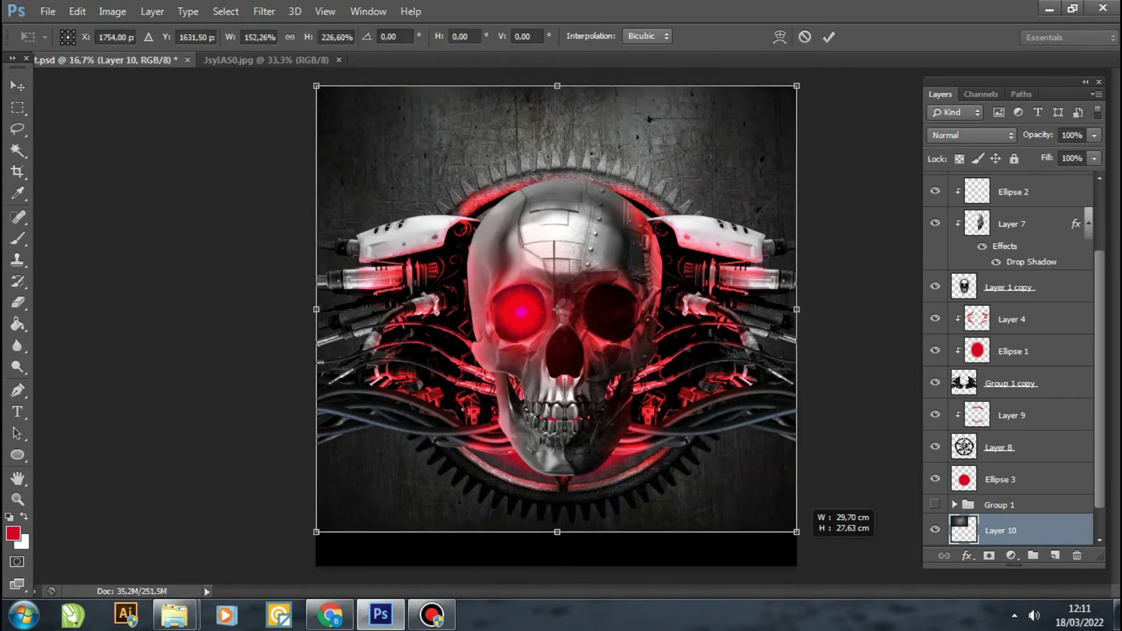
key("e")
key("Return")
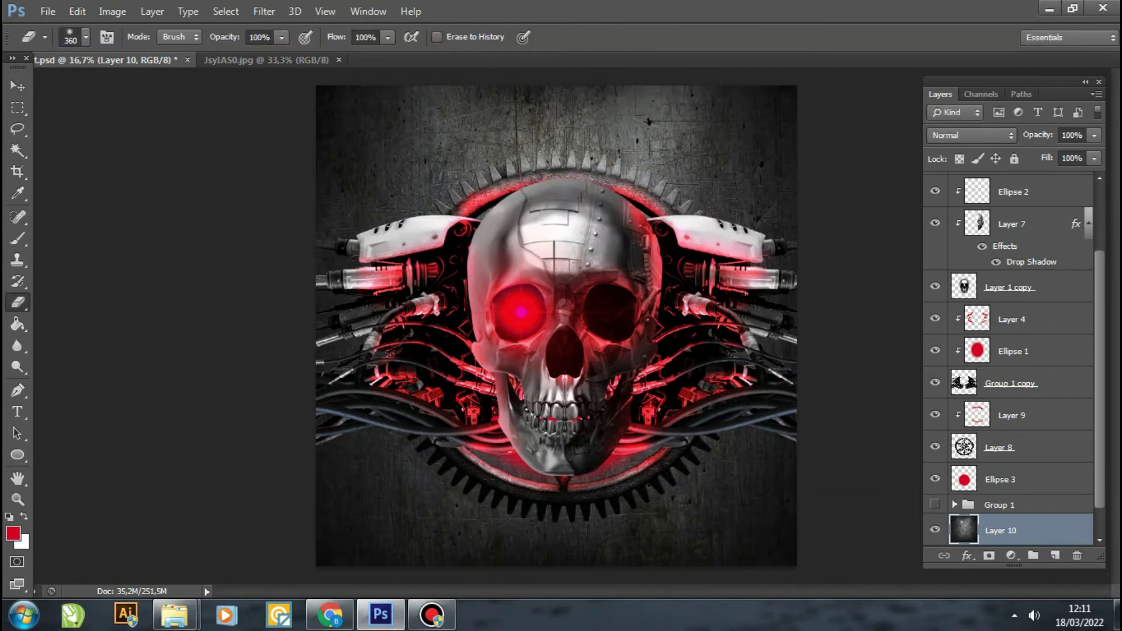
Darken the texture's midtones with Levels.
key("ctrl+l")
left_click_drag(861, 272, 904, 272)
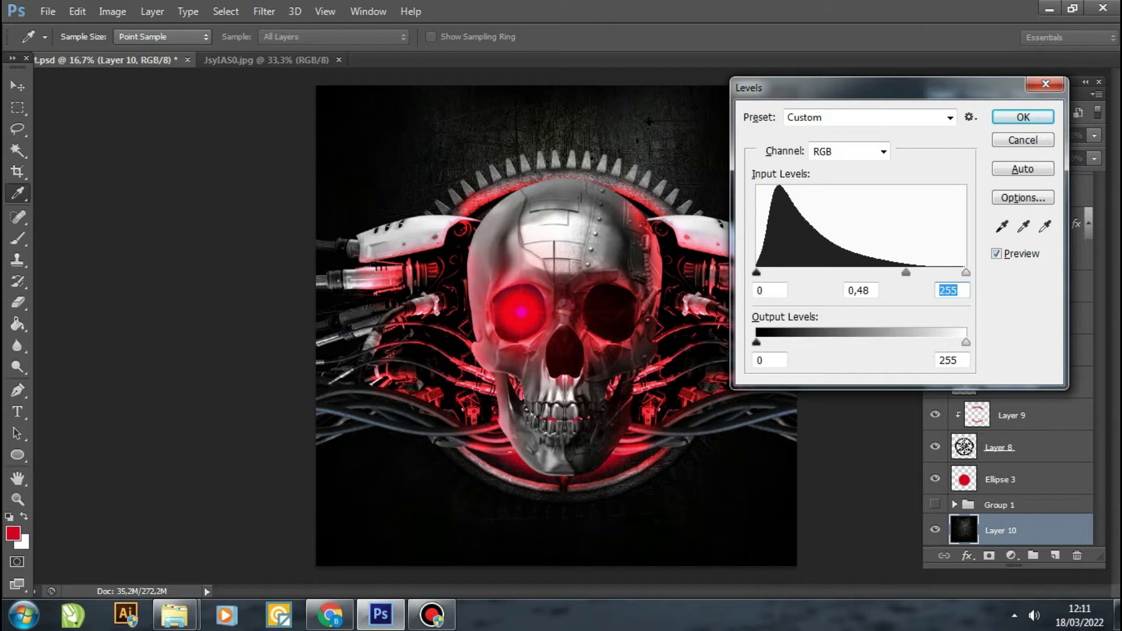
left_click_drag(890, 273, 893, 272)
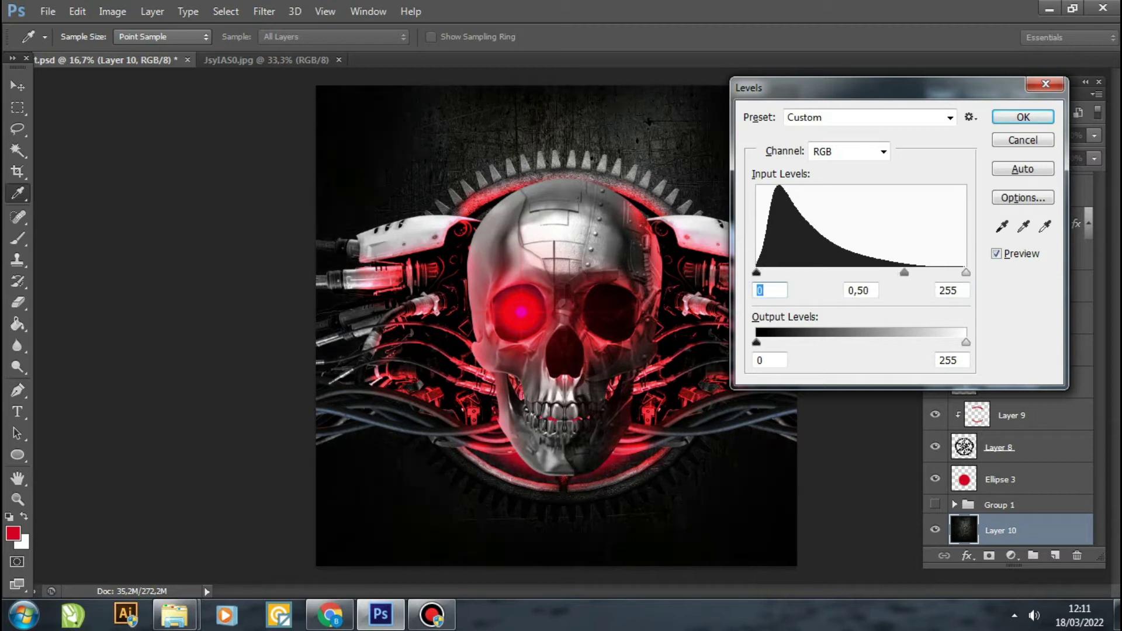
key("Return")
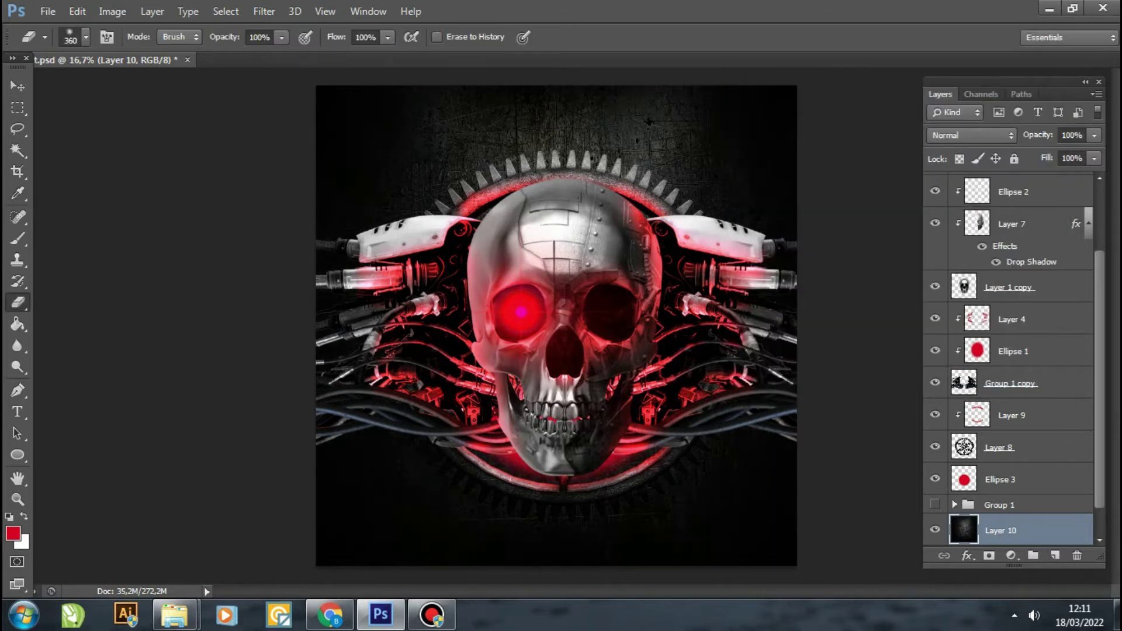
key("v")
left_click(47, 11)
Bring IMG_1251.JPG cracked texture into the cover and stretch it down the canvas.
left_click(58, 42)
scroll(719, 310, "down", 2)
scroll(719, 310, "down", 5)
scroll(718, 310, "down", 1)
double_click(631, 292)
left_click_drag(456, 208, 533, 153)
key("ctrl+t")
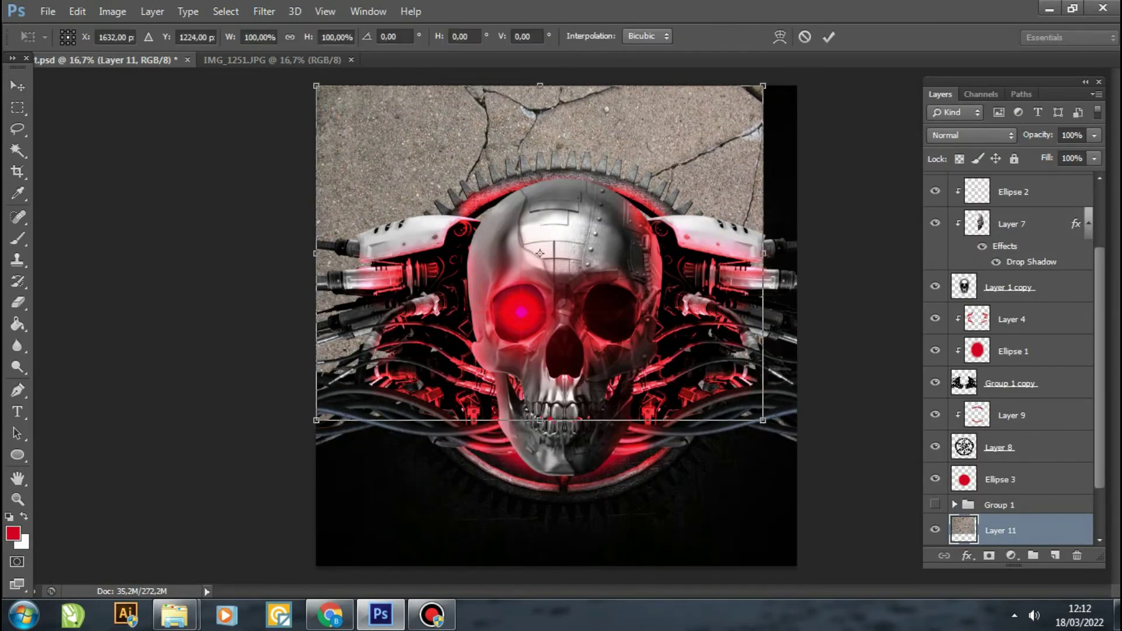
left_click_drag(763, 421, 762, 504)
key("Return")
Desaturate the cracked texture and set its blend mode to Multiply.
left_click(112, 11)
left_click(350, 378)
left_click(971, 135)
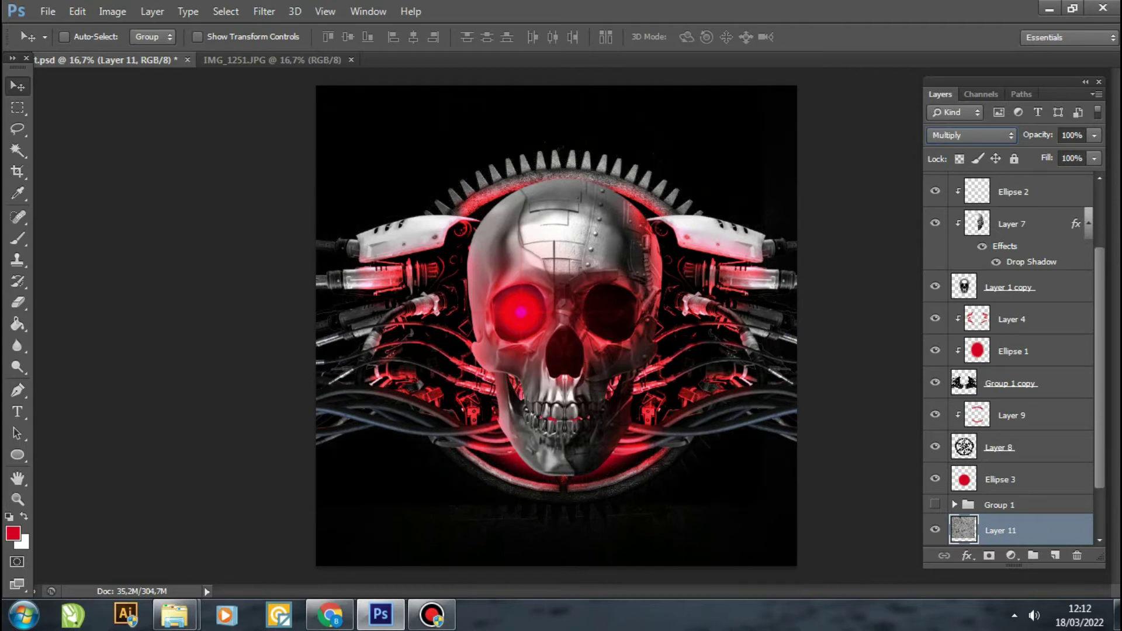
key("Down")
key("Up")
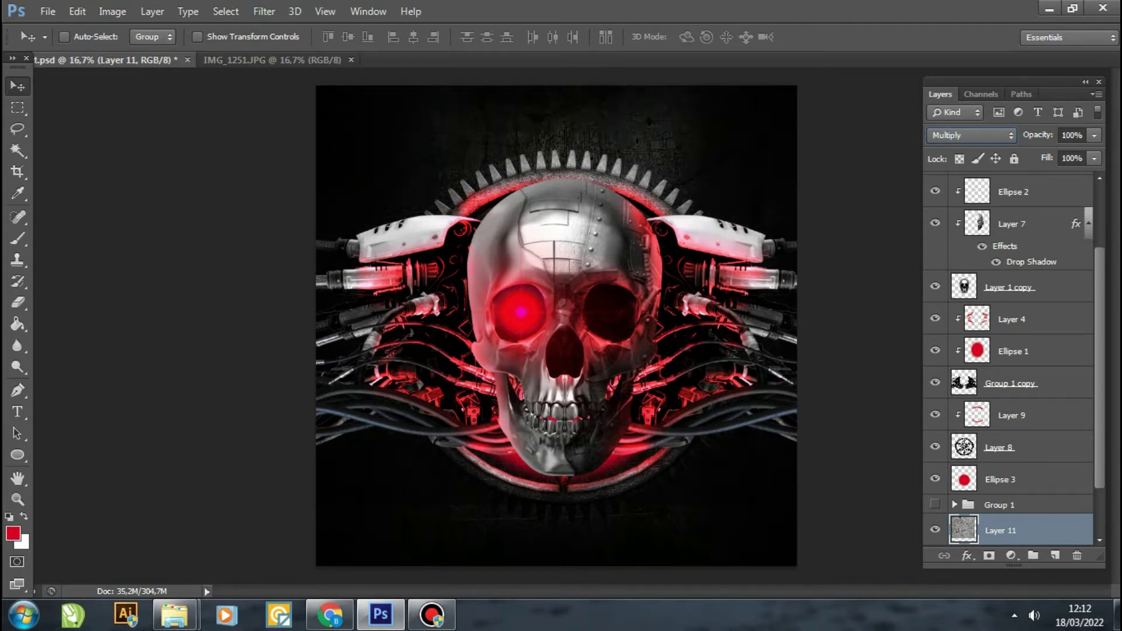
Brighten the cracked texture with Levels and nudge it into place.
key("ctrl+l")
left_click_drag(966, 273, 894, 272)
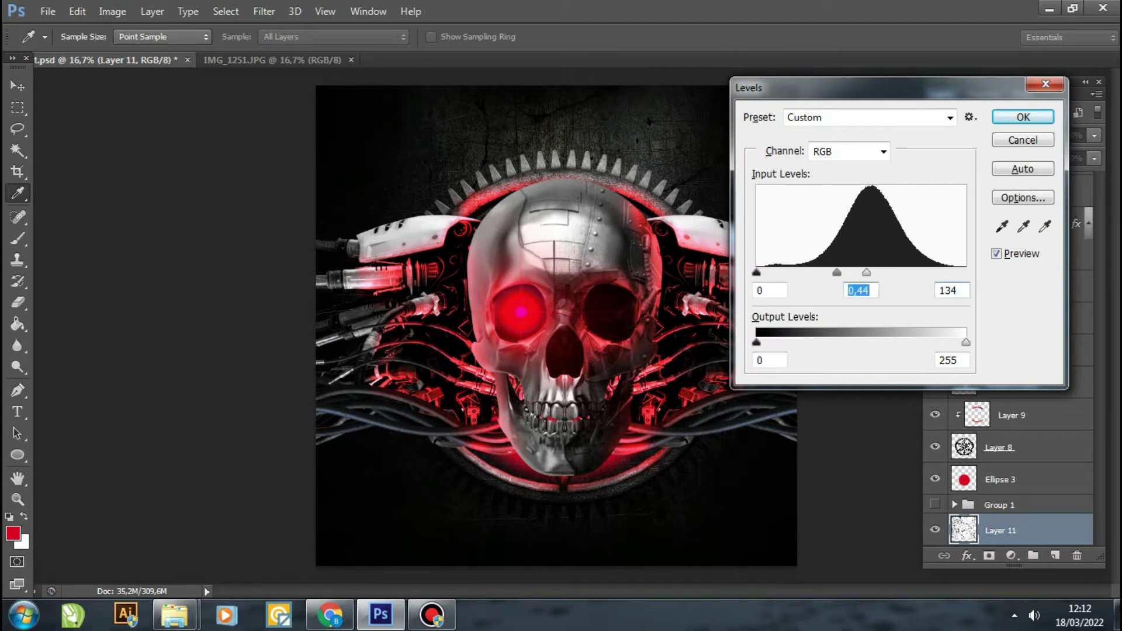
key("Return")
key("v")
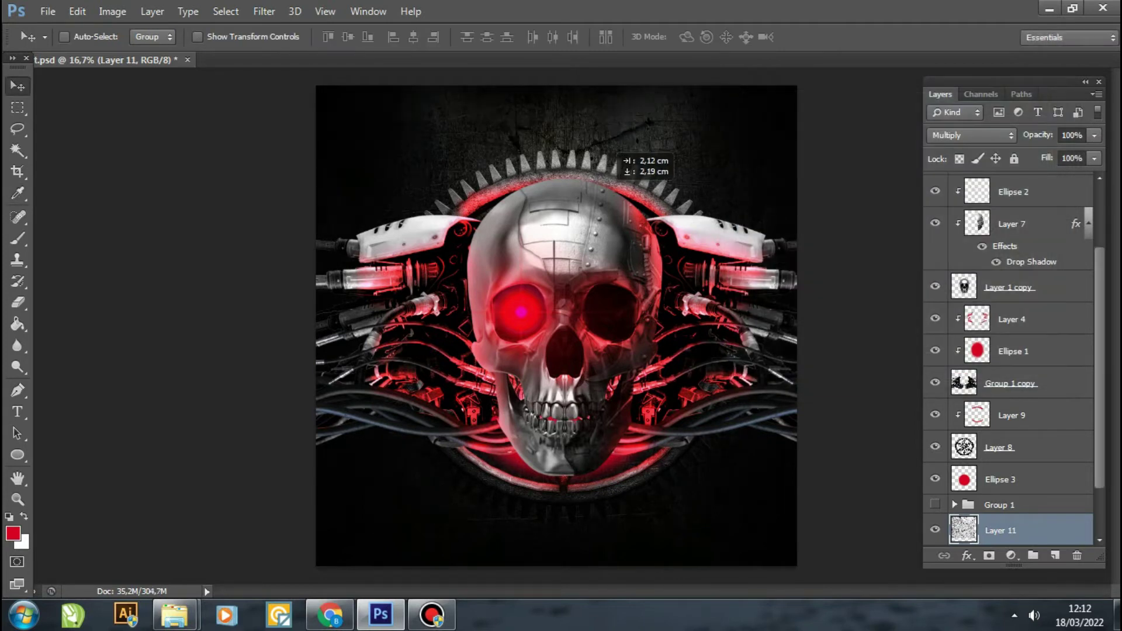
left_click_drag(615, 154, 548, 115)
Duplicate the cracked texture twice and rotate one copy 90 degrees.
key("ctrl+j")
key("ctrl+u")
key("Escape")
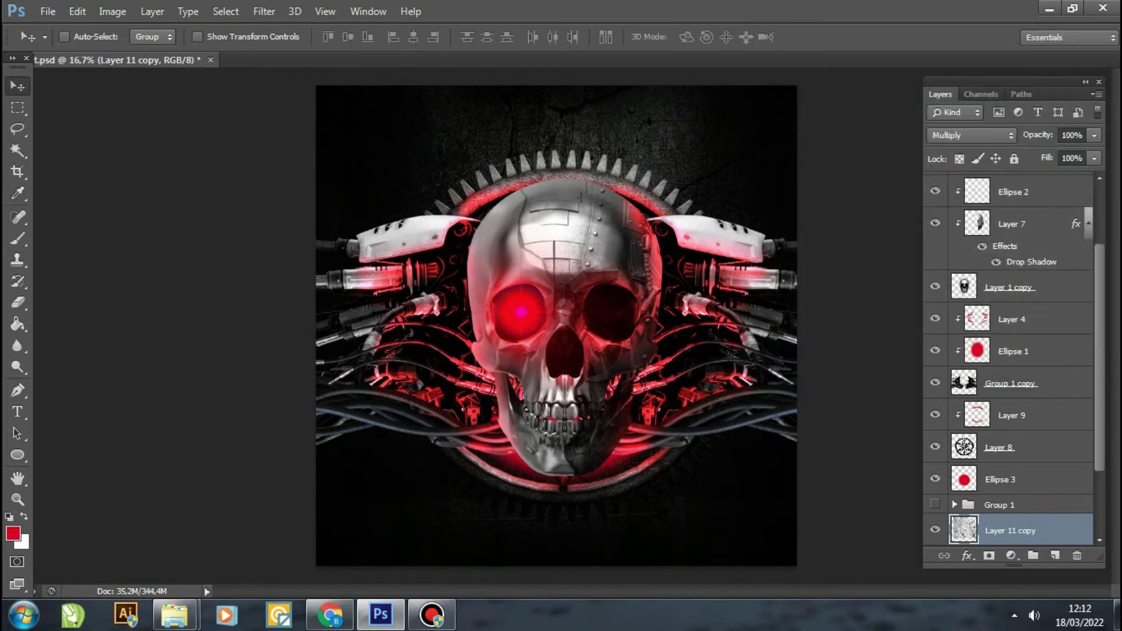
key("ctrl+j")
key("ctrl+t")
left_click_drag(807, 76, 807, 576)
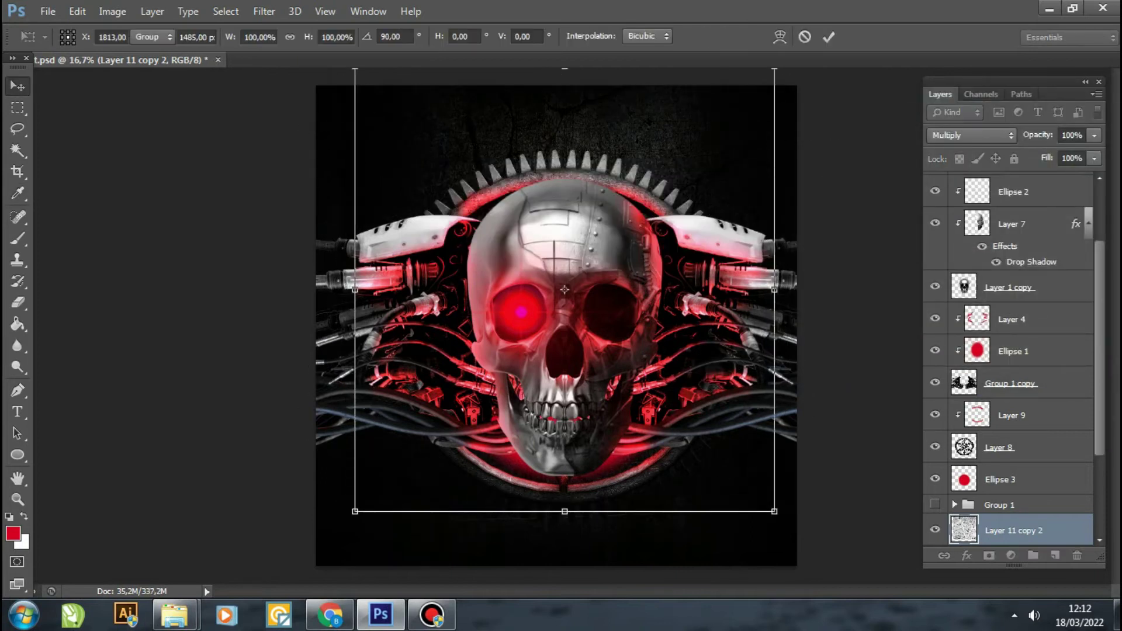
key("Return")
Rotate the texture copy further and reposition it on the canvas.
key("ctrl+t")
mouse_move(789, 117)
left_mouse_down()
mouse_move(865, 520)
mouse_move(853, 564)
left_mouse_up()
left_click(18, 86)
key("Return")
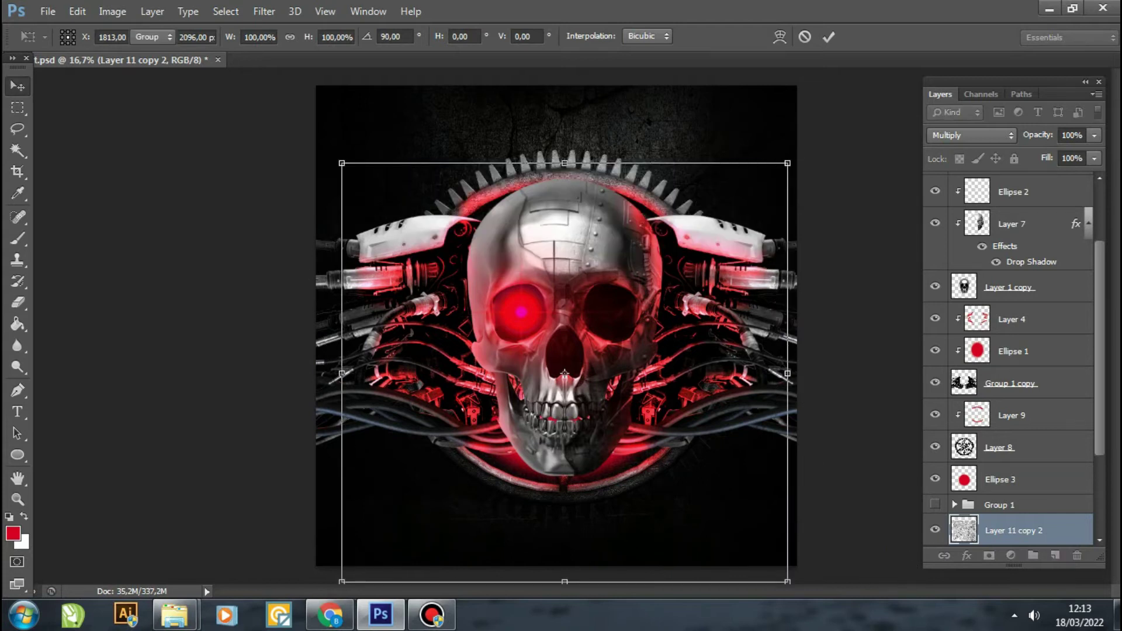
left_click_drag(672, 266, 672, 275)
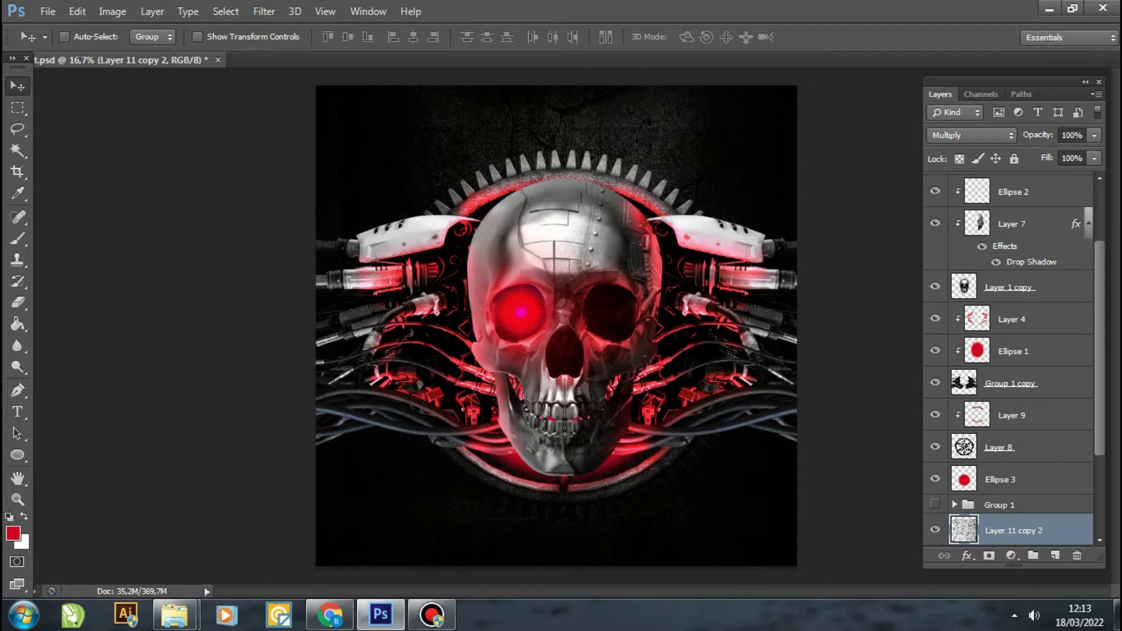
Add a new layer above Group 1 copy and try a red stroke, then undo it.
left_click(1011, 383)
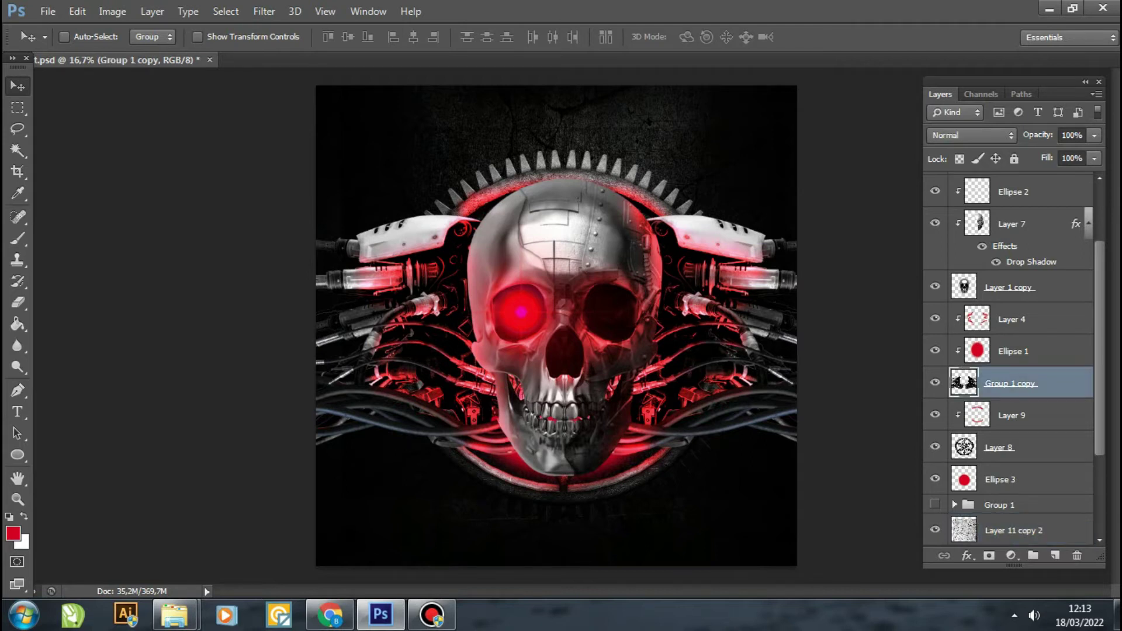
left_click(1055, 555)
key("b")
left_click_drag(330, 402, 460, 430)
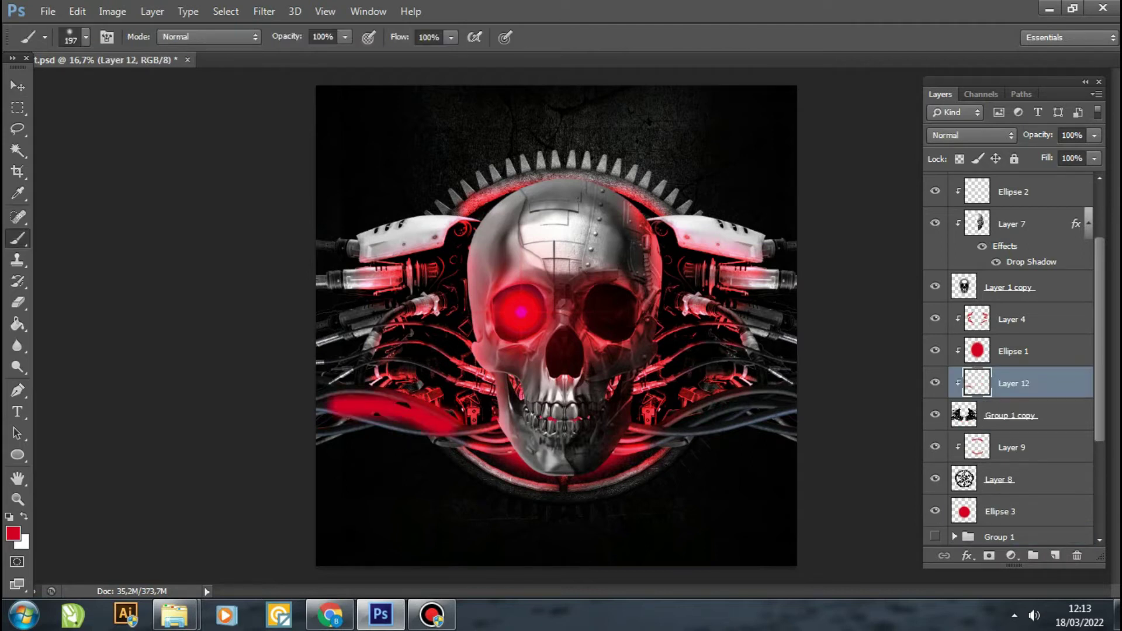
key("ctrl+z")
Paint red glow along the left cables on Layer 4 with brush opacity 76%.
left_click(935, 319)
left_click(935, 318)
left_click(1011, 319)
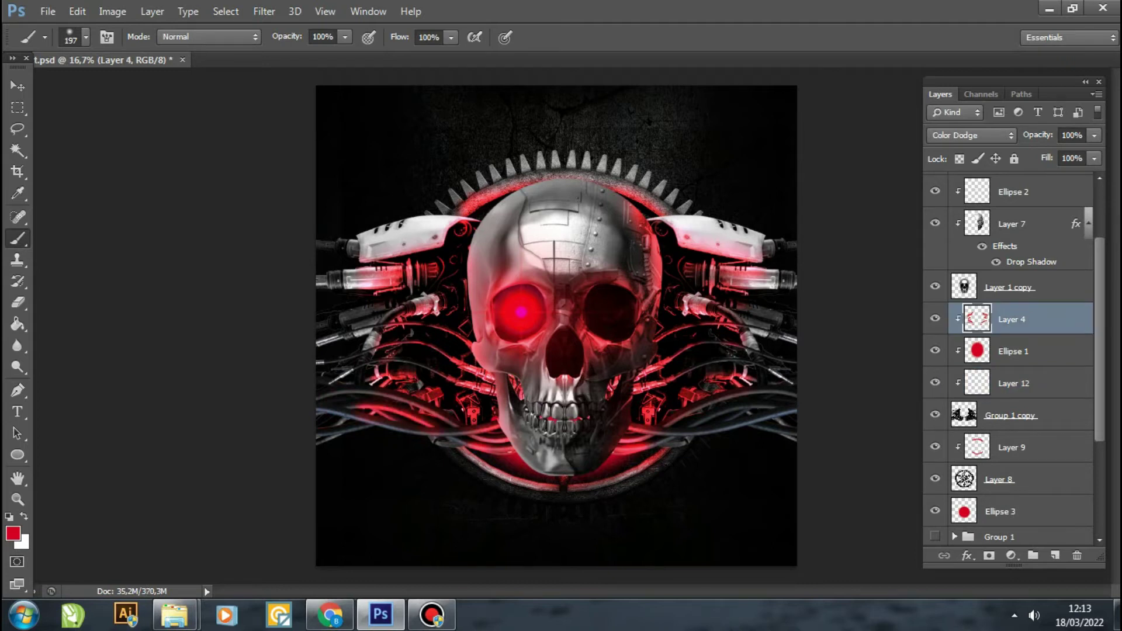
left_click_drag(321, 395, 406, 385)
left_click(85, 37)
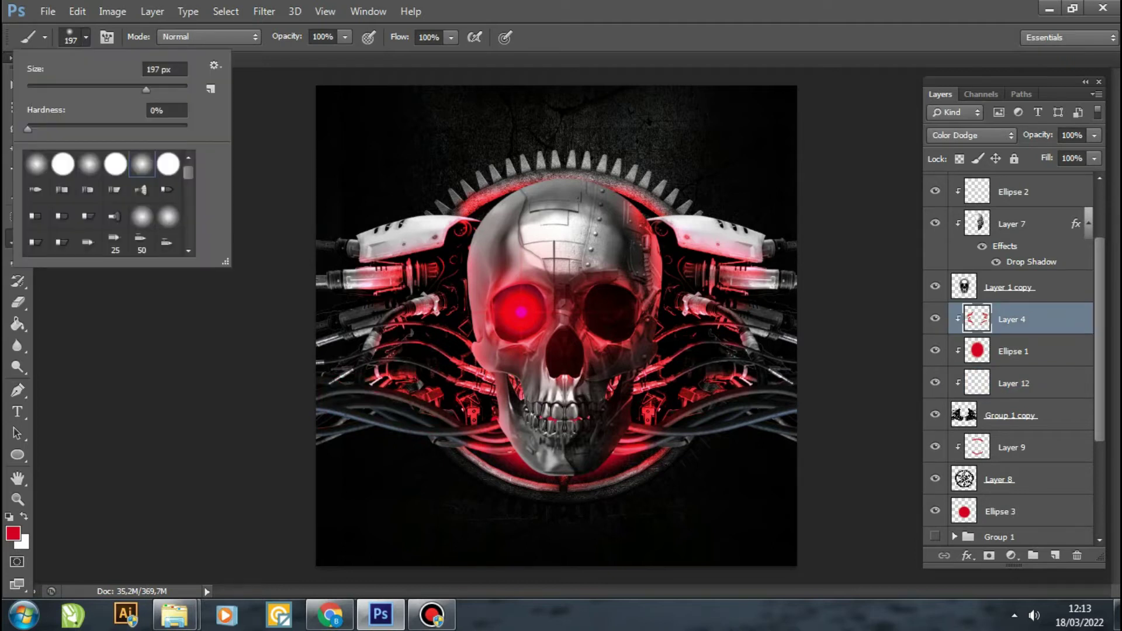
key("Return")
key("7")
key("6")
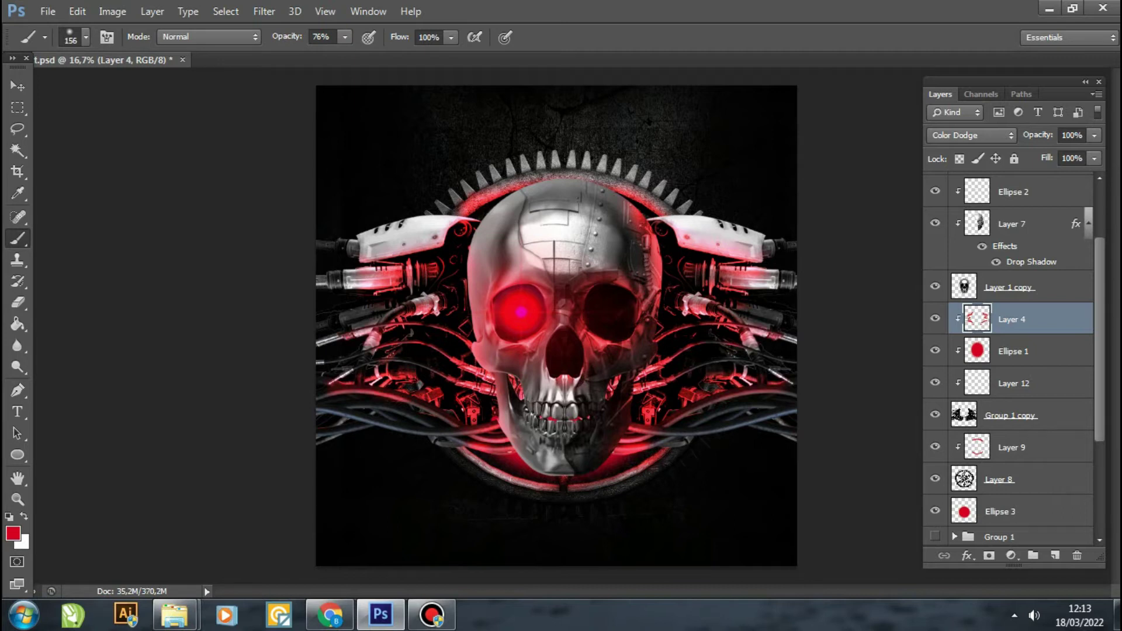
key("z")
key("b")
left_click(1011, 415)
Add a Curves adjustment above the machinery group to darken its midtones.
left_click(1011, 555)
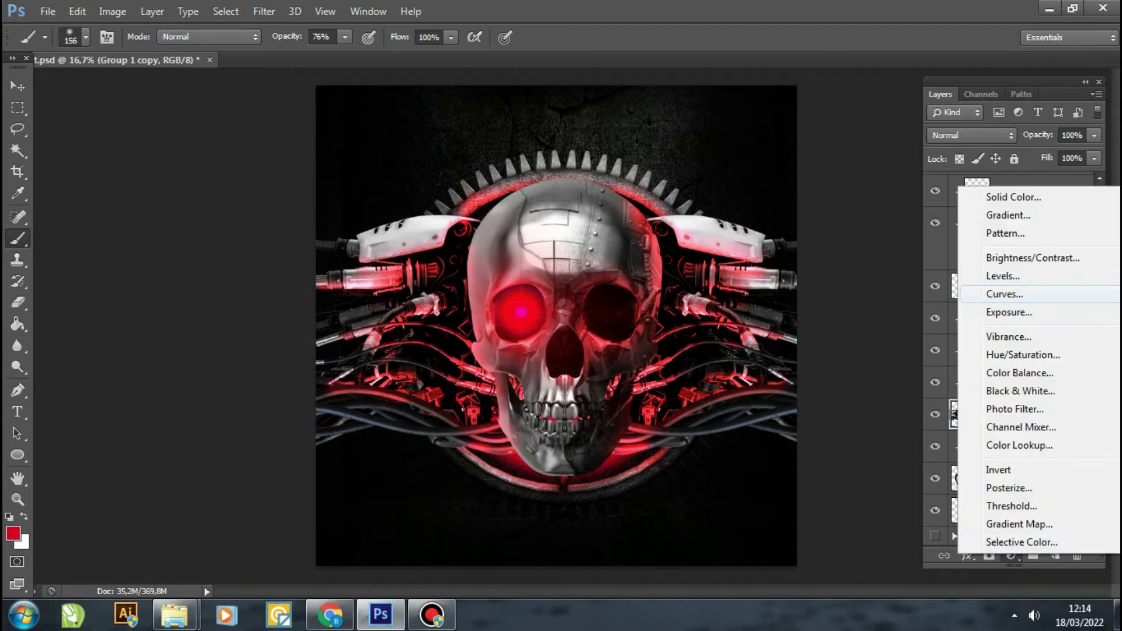
left_click(989, 292)
left_click_drag(204, 234, 221, 233)
left_click(156, 304)
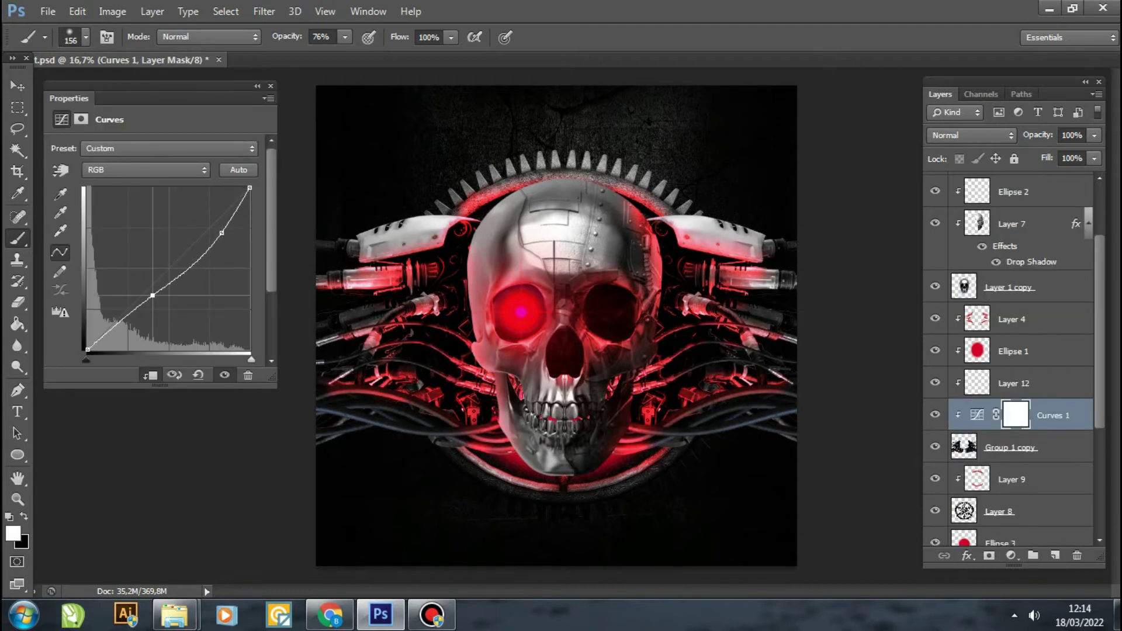
Save the PSD with Ctrl+S.
key("v")
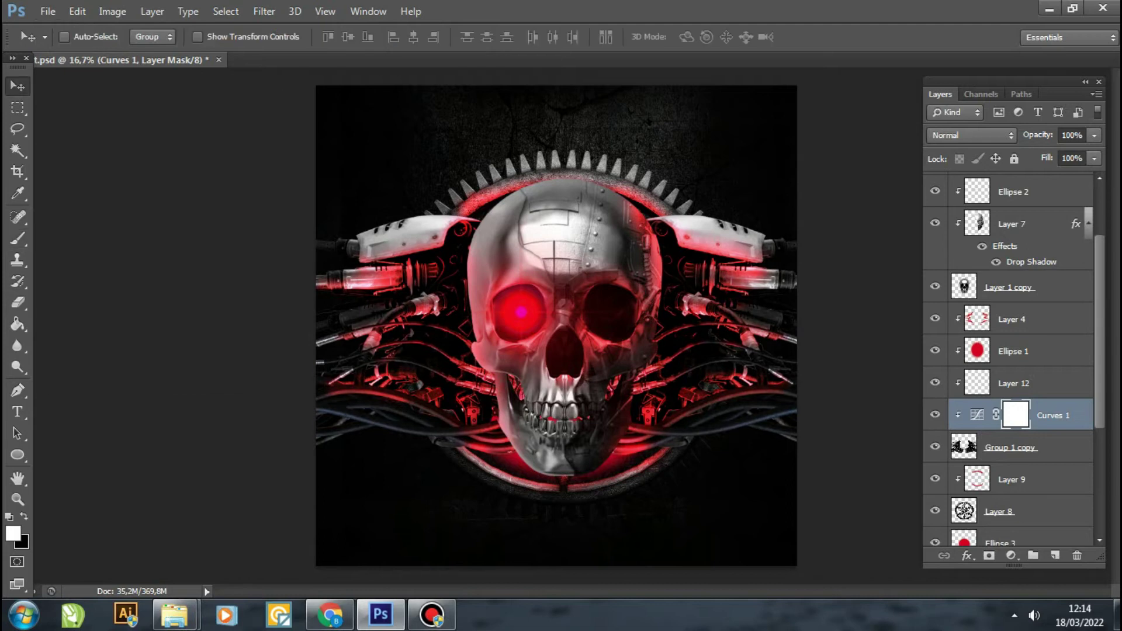
key("ctrl+s")
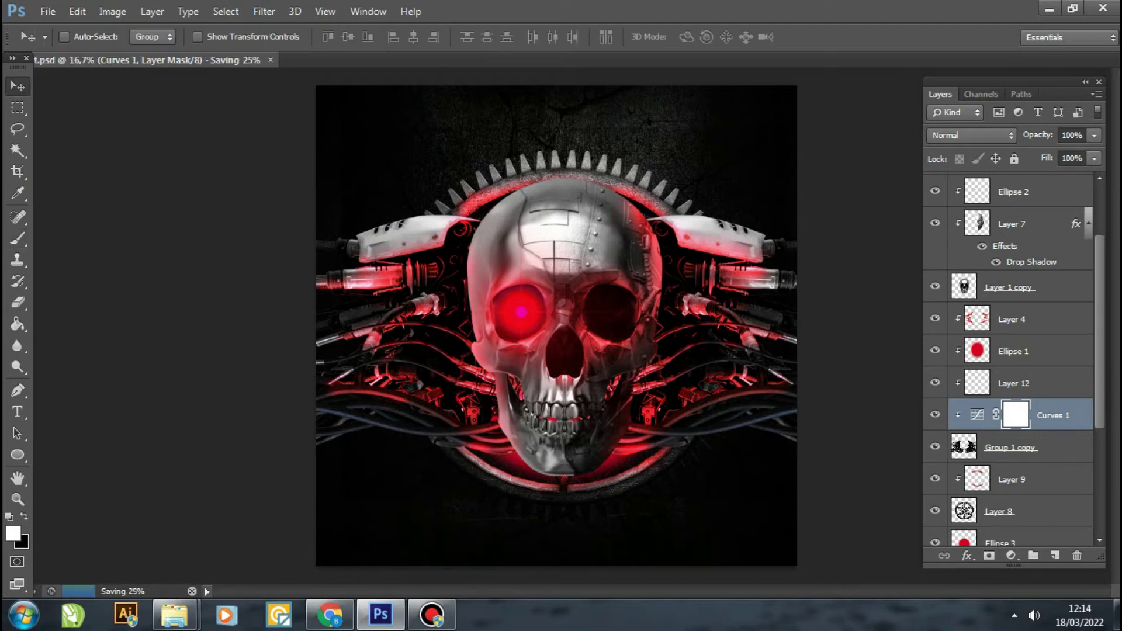
scroll(1008, 362, "up", 3)
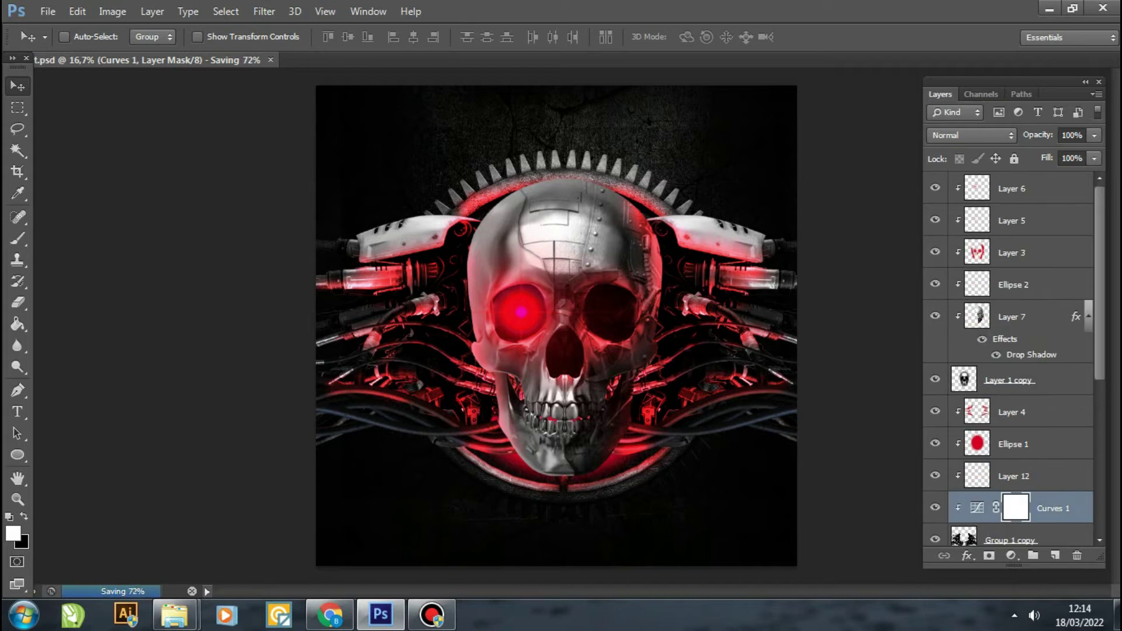
Open the 9gyeg355-900.jpg teeth photo from STOCK PHOTO and zoom in on the canine.
left_click(48, 11)
left_click(58, 43)
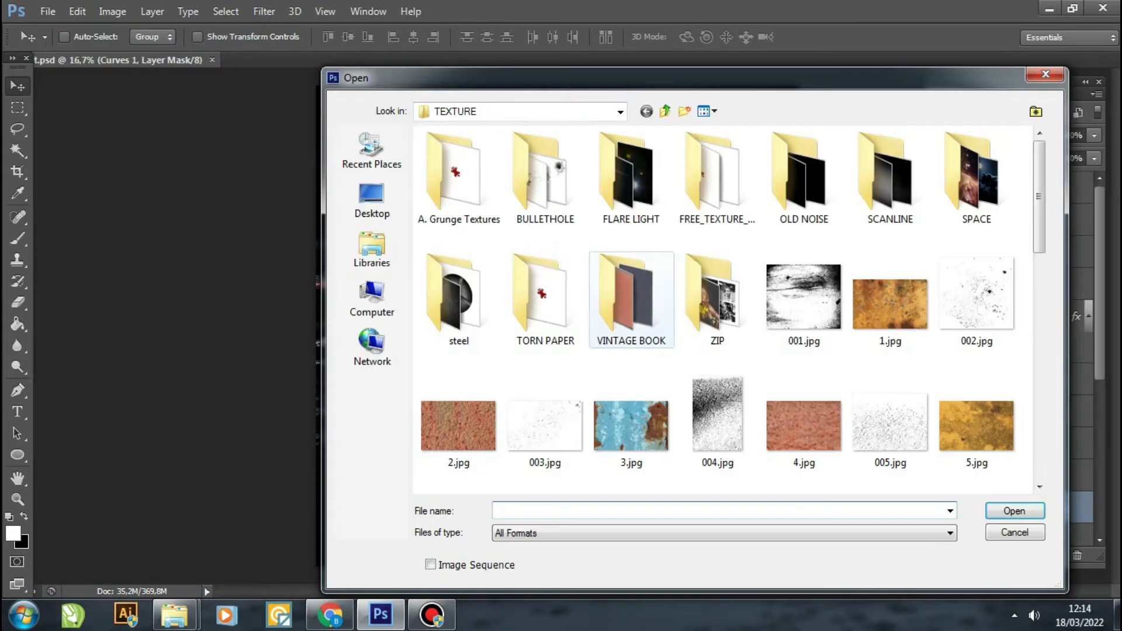
left_click(620, 111)
left_click(464, 240)
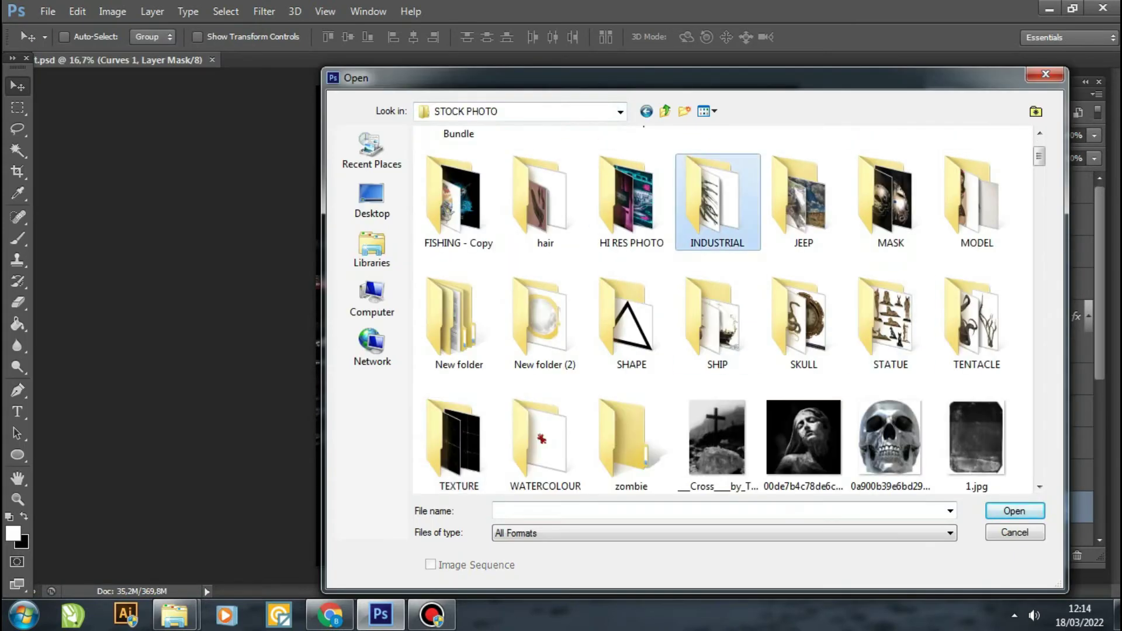
key("Escape")
key("z")
key("ctrl+plus")
key("ctrl+plus")
Trace the canine with the Pen tool and turn the path into a selection.
key("p")
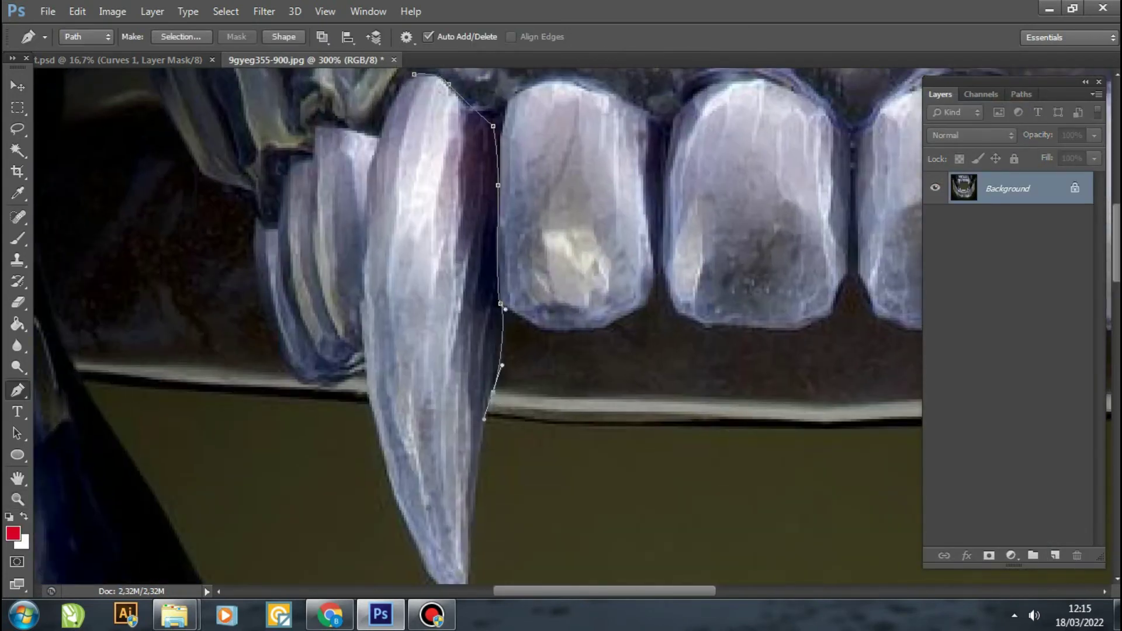
scroll(485, 327, "down", 2)
left_click(473, 452)
left_click(470, 499)
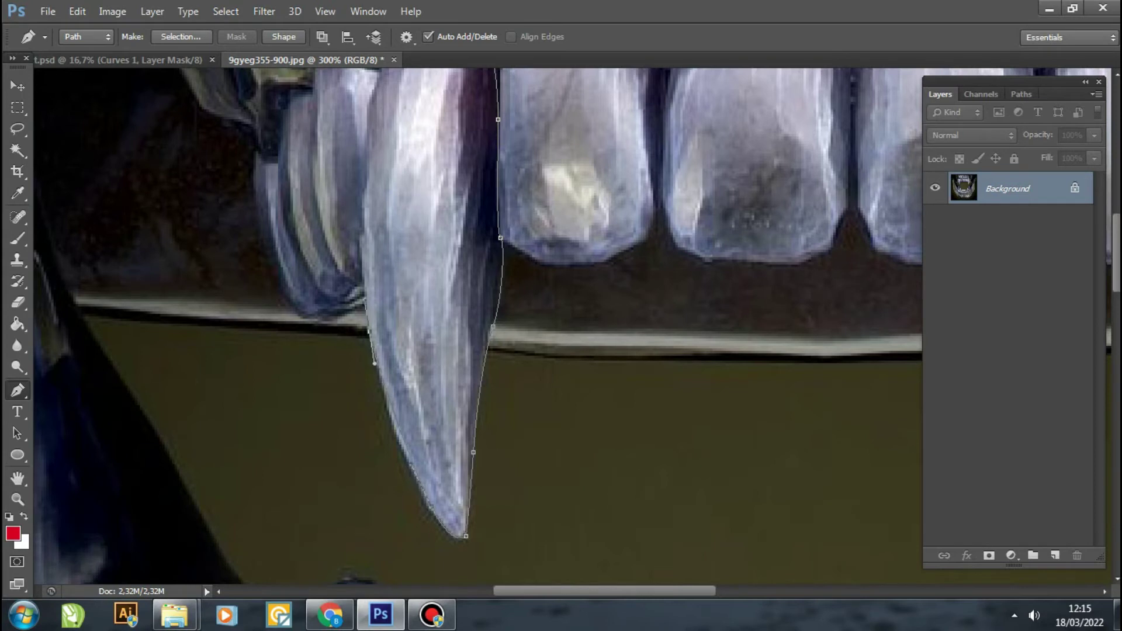
scroll(485, 328, "up", 2)
left_click(181, 37)
key("Return")
Copy the canine into the skull cover and bring Layer 13 to the top.
key("v")
key("ctrl+j")
left_click_drag(374, 176, 619, 484)
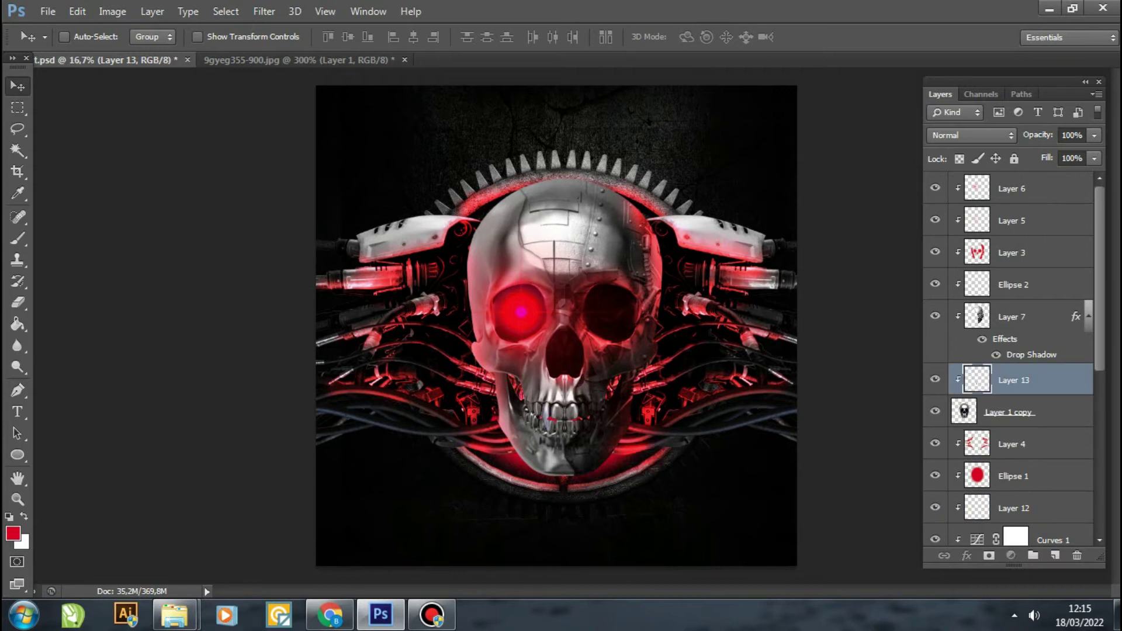
key("ctrl+shift+bracketright")
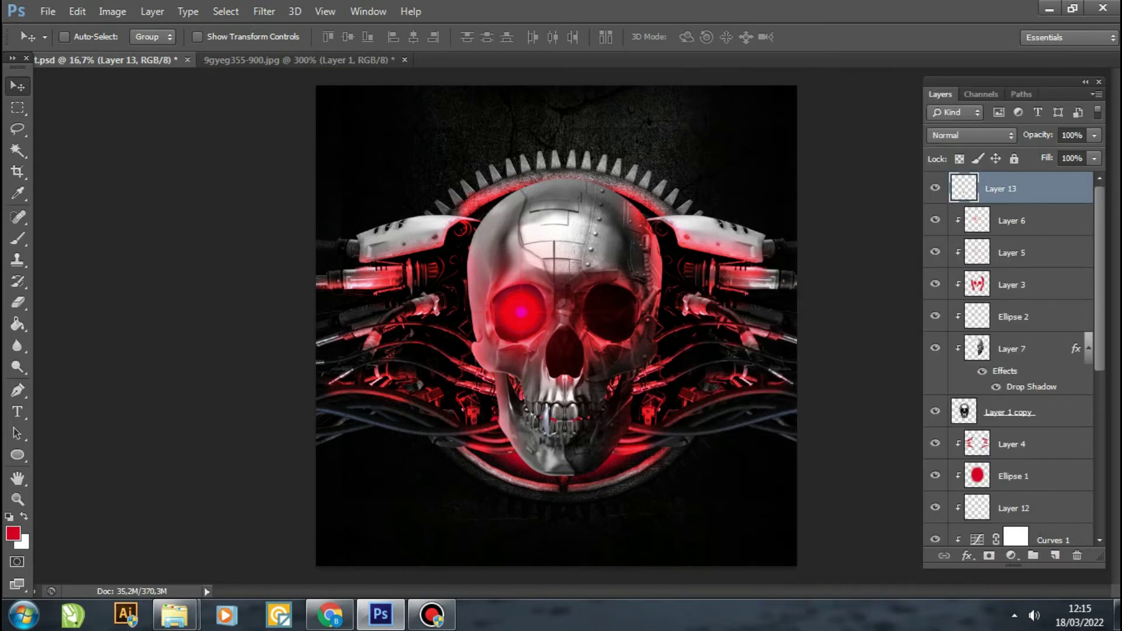
Merge Layer 13 down into Layer 6 and close the teeth photo.
key("ctrl+e")
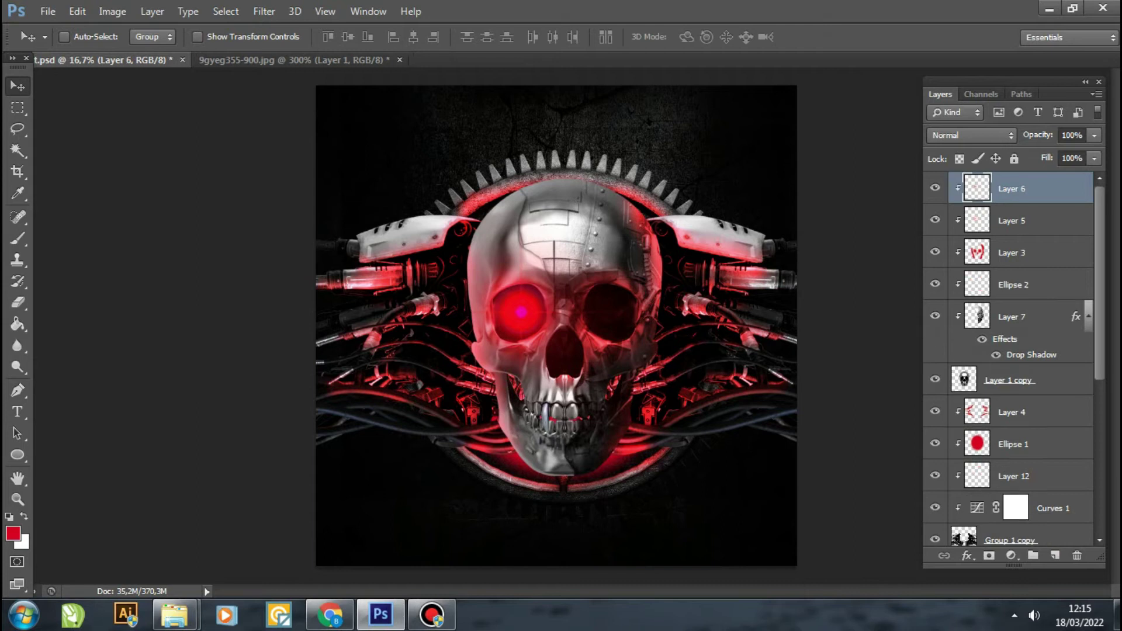
left_click(399, 59)
left_click(566, 243)
Open the triangle outline image from the STOCK PHOTO > SHAPE folder.
left_click(48, 11)
left_click(58, 35)
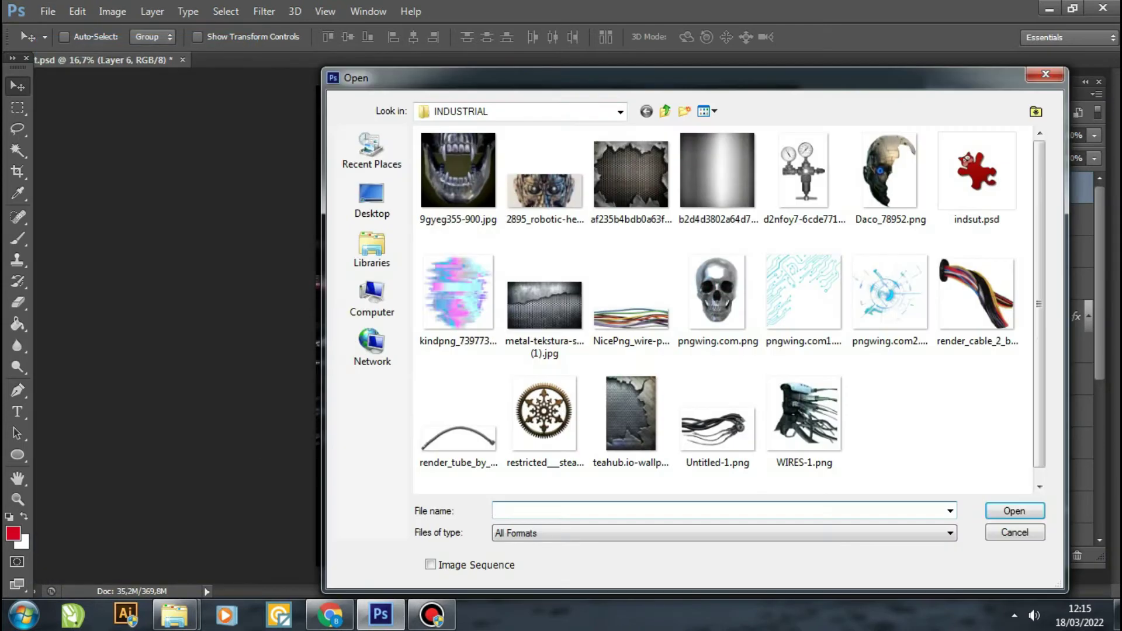
left_click(620, 111)
left_click(620, 111)
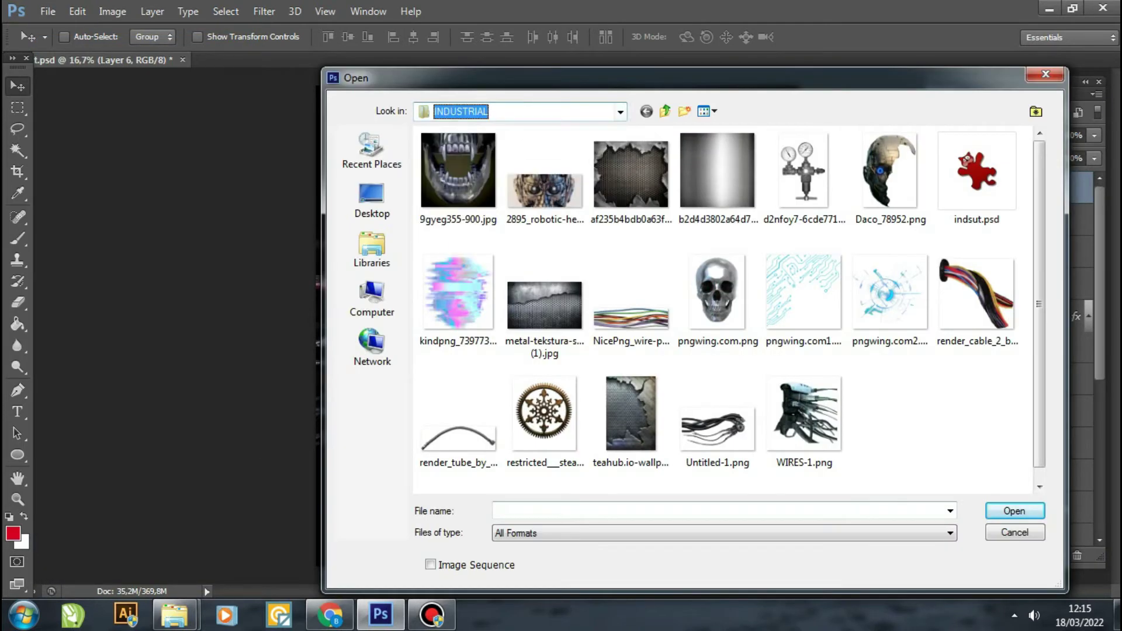
left_click(497, 247)
scroll(701, 303, "down", 2)
double_click(634, 414)
double_click(459, 188)
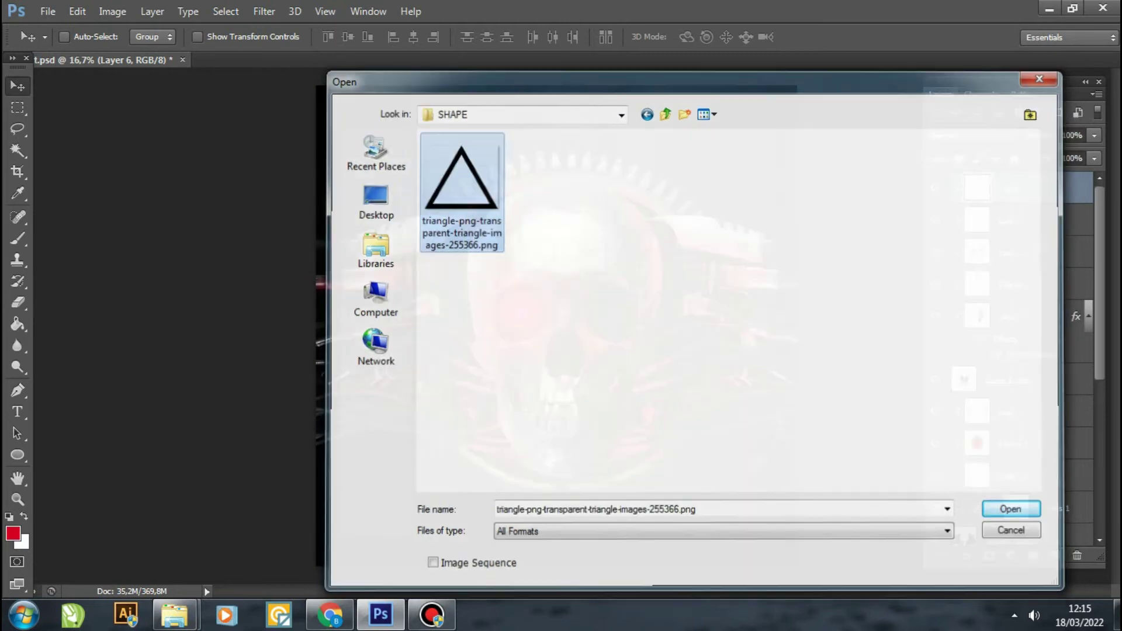
Open steel.psd and its editable logo smart object contents.
left_click(48, 11)
left_click(65, 45)
scroll(723, 304, "down", 3)
scroll(722, 304, "down", 3)
key("Escape")
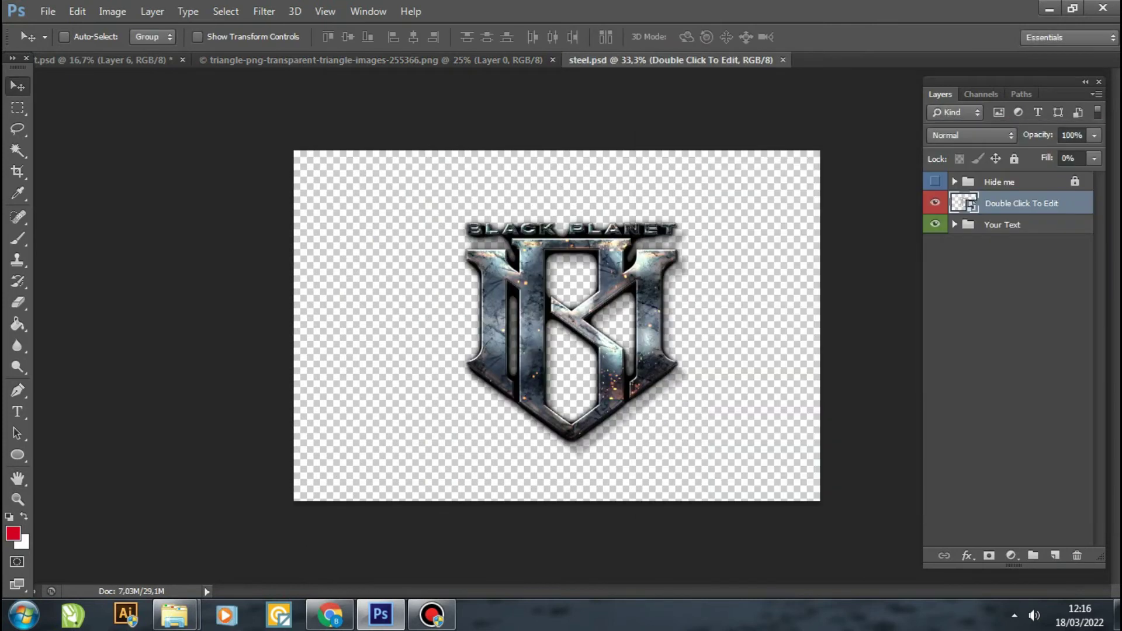
key("Return")
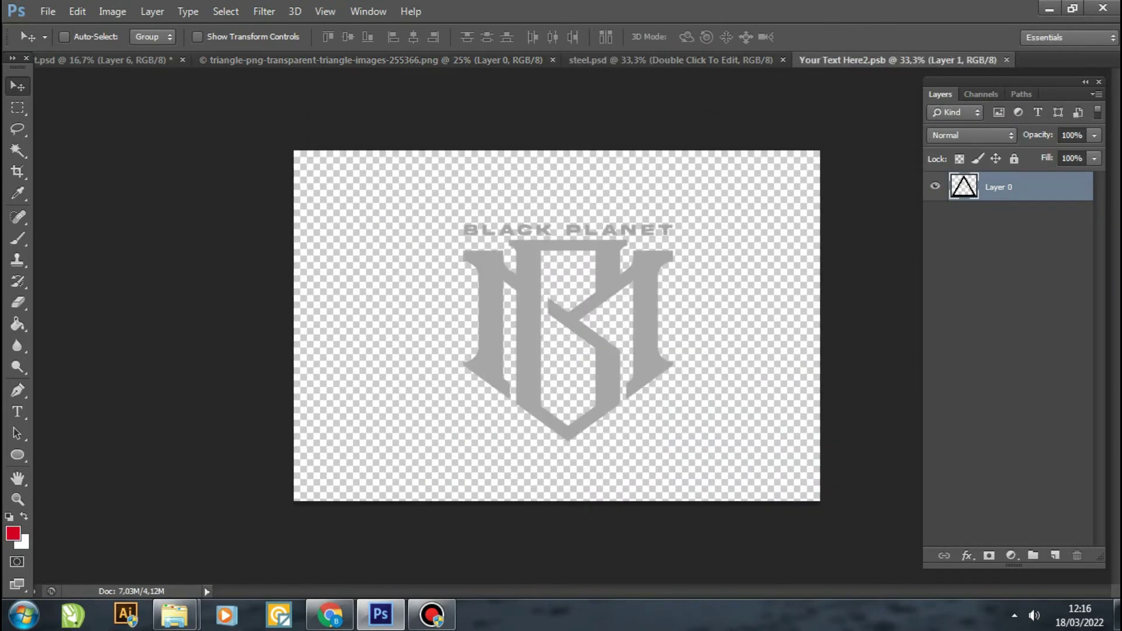
Replace the logo with the triangle, scaled to fill and rotated downward, then save and close.
left_click(935, 227)
key("ctrl+t")
left_click_drag(306, 83, 472, 251)
mouse_move(806, 257)
left_mouse_down()
mouse_move(485, 468)
mouse_move(745, 459)
left_mouse_up()
key("Return")
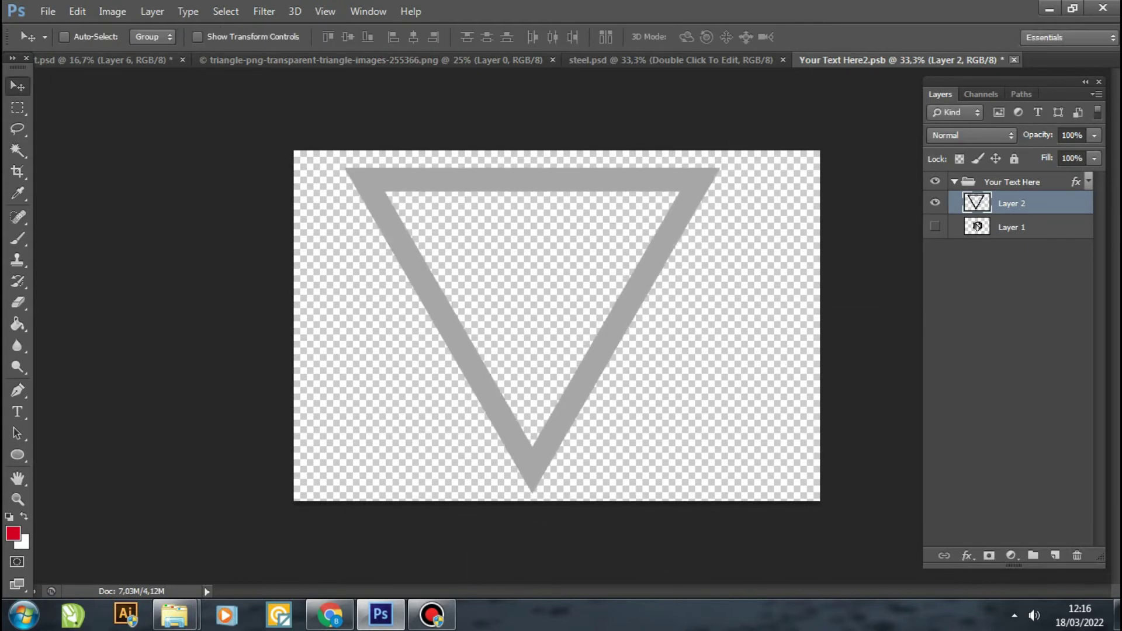
key("ctrl+s")
key("ctrl+w")
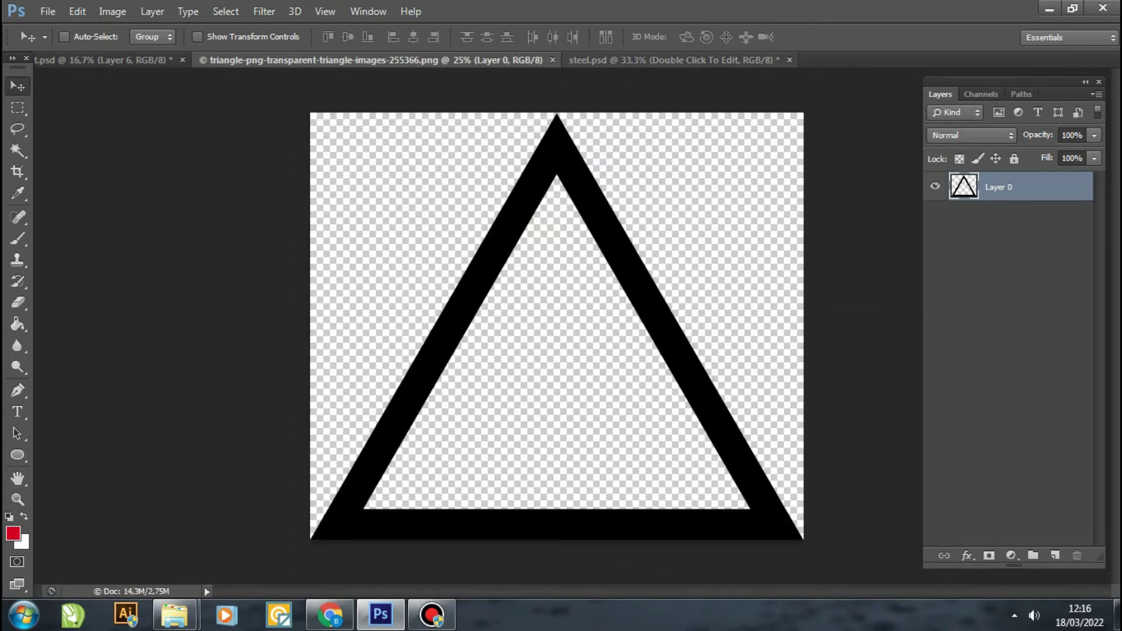
Merge the Hide me steel group into one layer and drag it into the cover above Ellipse 3.
key("ctrl+Tab")
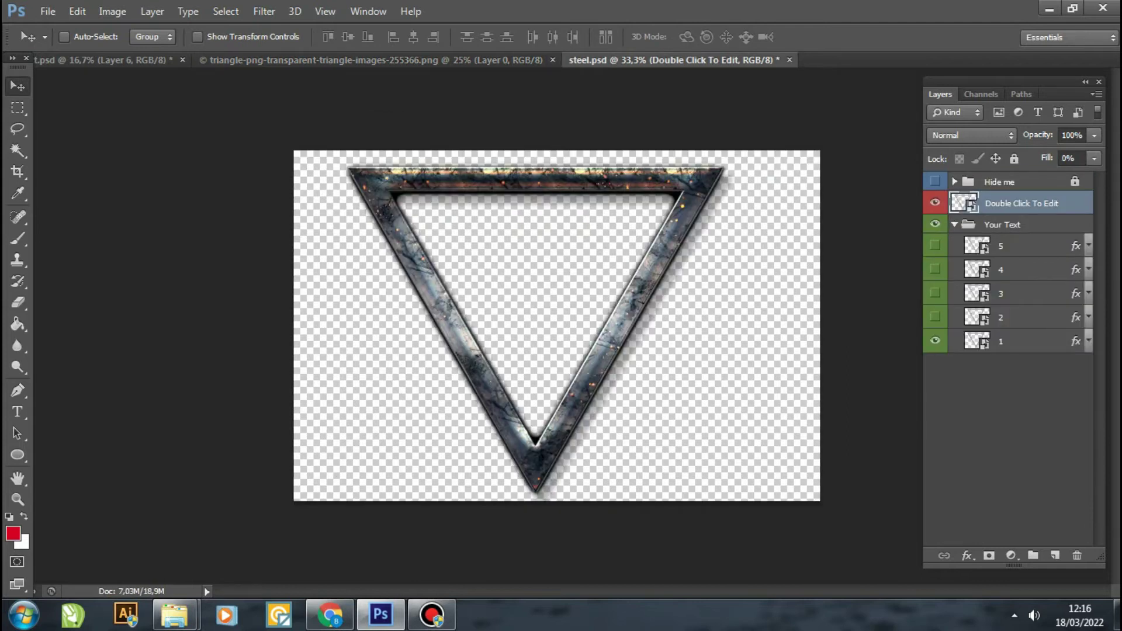
left_click(1023, 182)
right_click(1015, 181)
left_click(701, 425)
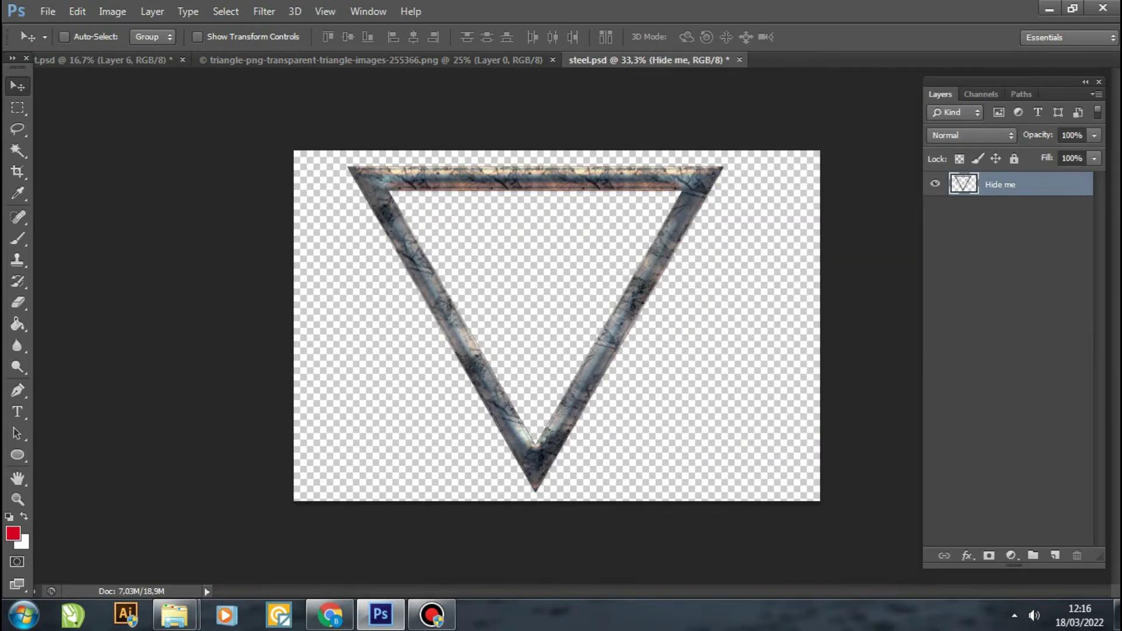
key("ctrl+Tab")
left_click_drag(579, 234, 579, 199)
left_click_drag(1014, 188, 1014, 336)
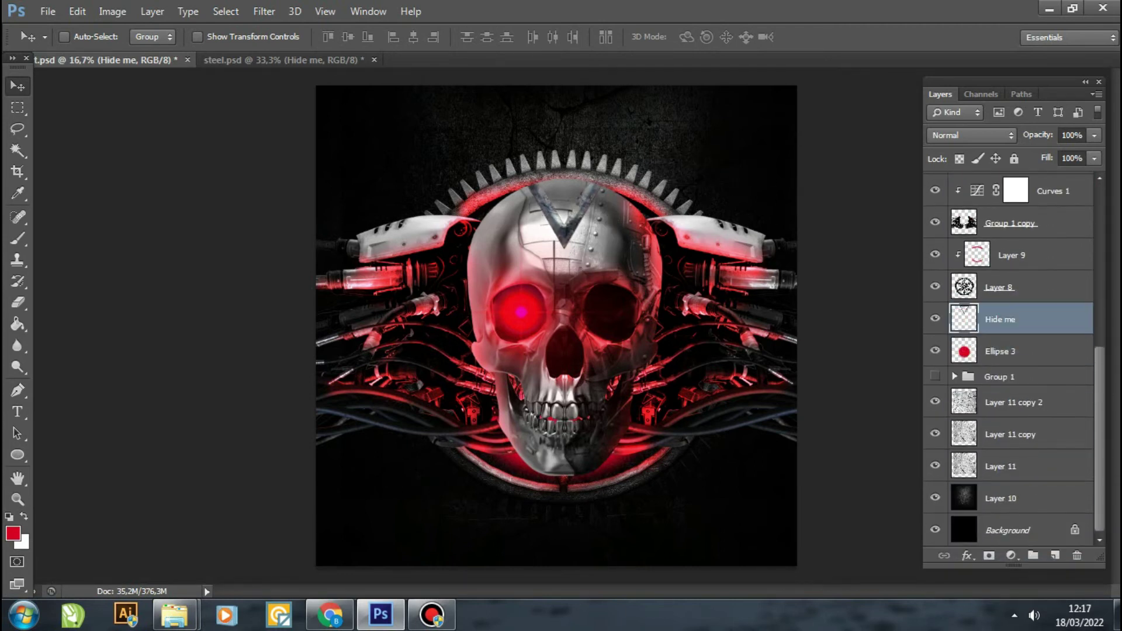
Enlarge the steel triangle to about double size, desaturate it to grey, and shift it down.
key("ctrl+t")
left_click_drag(759, 456, 792, 480)
left_click(113, 11)
left_click(503, 240)
left_click(415, 449)
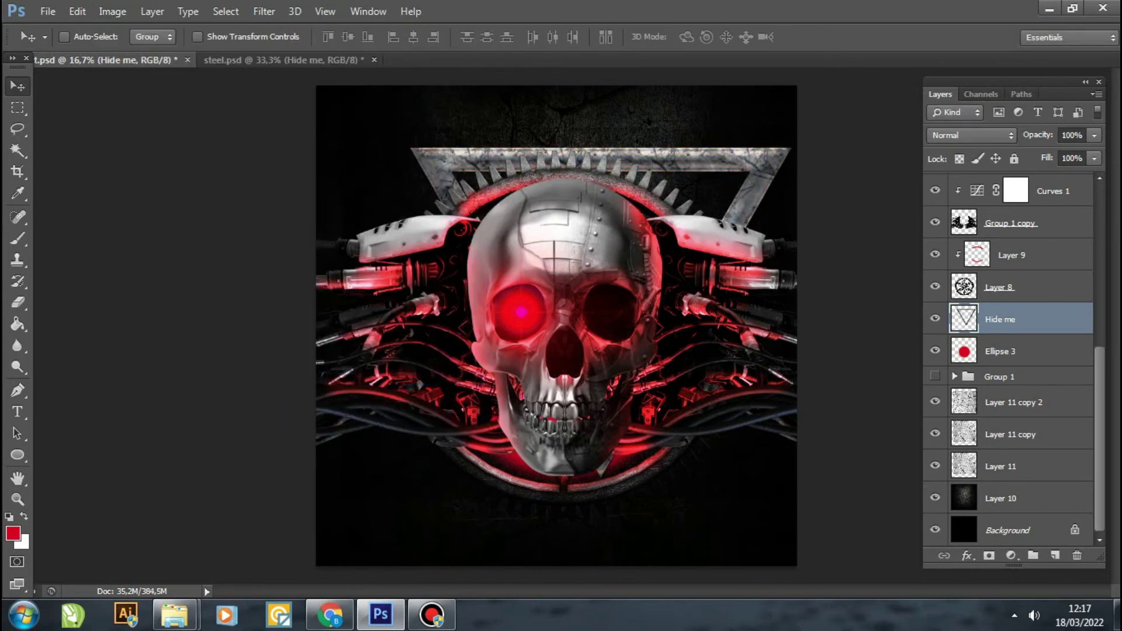
left_click_drag(655, 175, 654, 198)
Enlarge the triangle slightly more so it surrounds the skull.
key("ctrl+t")
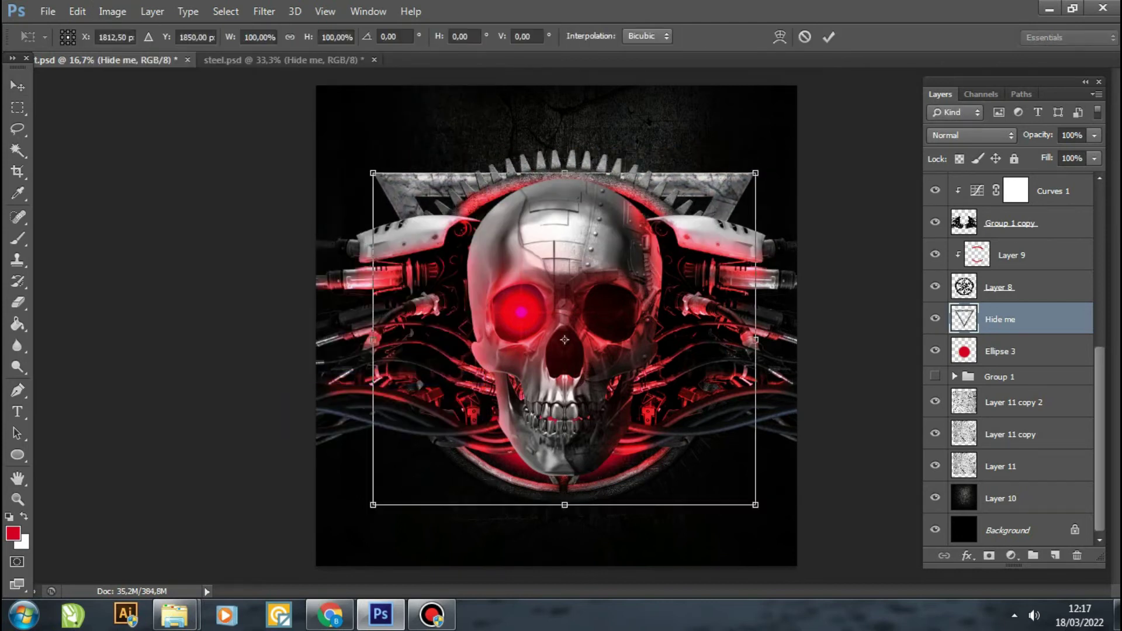
left_click_drag(756, 504, 789, 534)
key("v")
key("Return")
Darken the triangle with Levels midtone 0.67 and nudge it up and left.
key("i")
key("ctrl+l")
type("0,67")
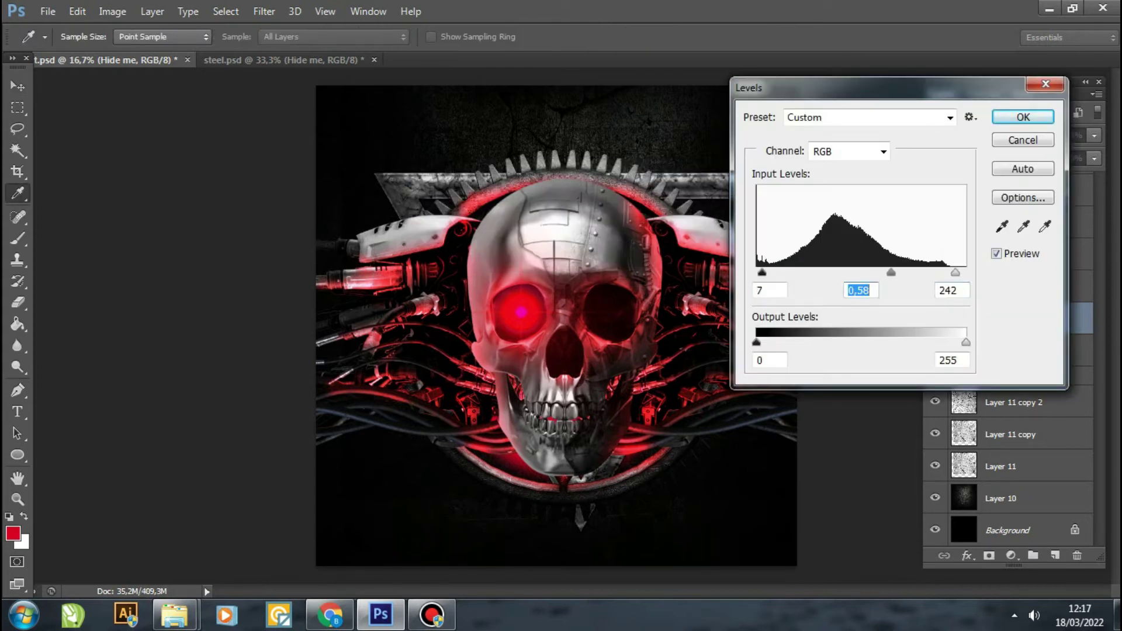
key("Return")
key("v")
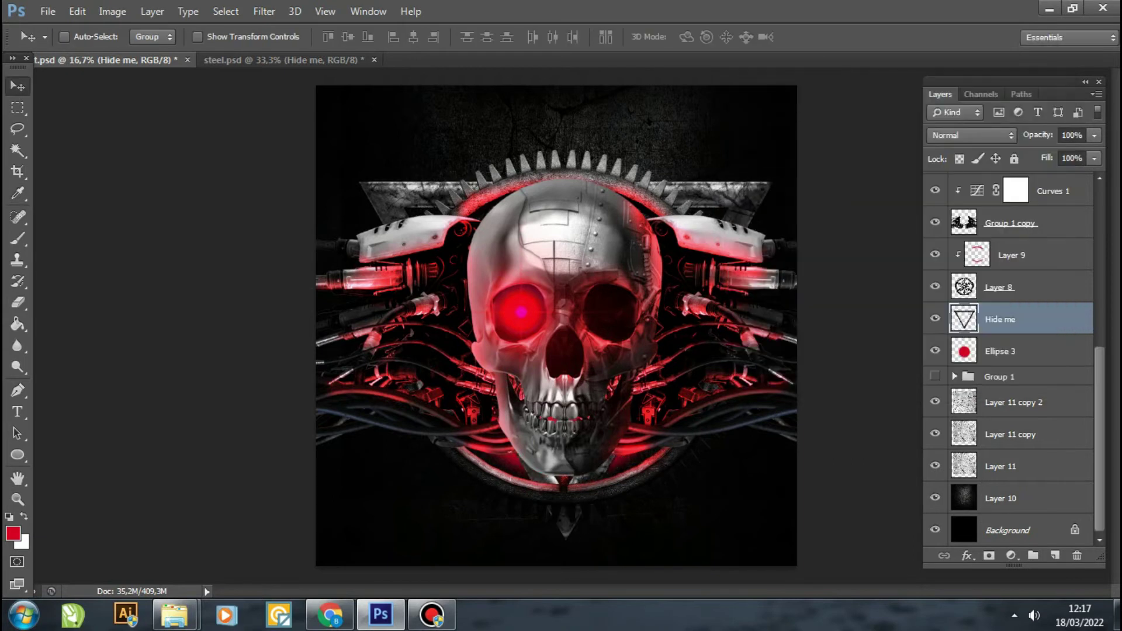
key("shift+Left")
key("shift+Left")
key("shift+Left")
key("shift+Up")
key("shift+Up")
key("shift+Up")
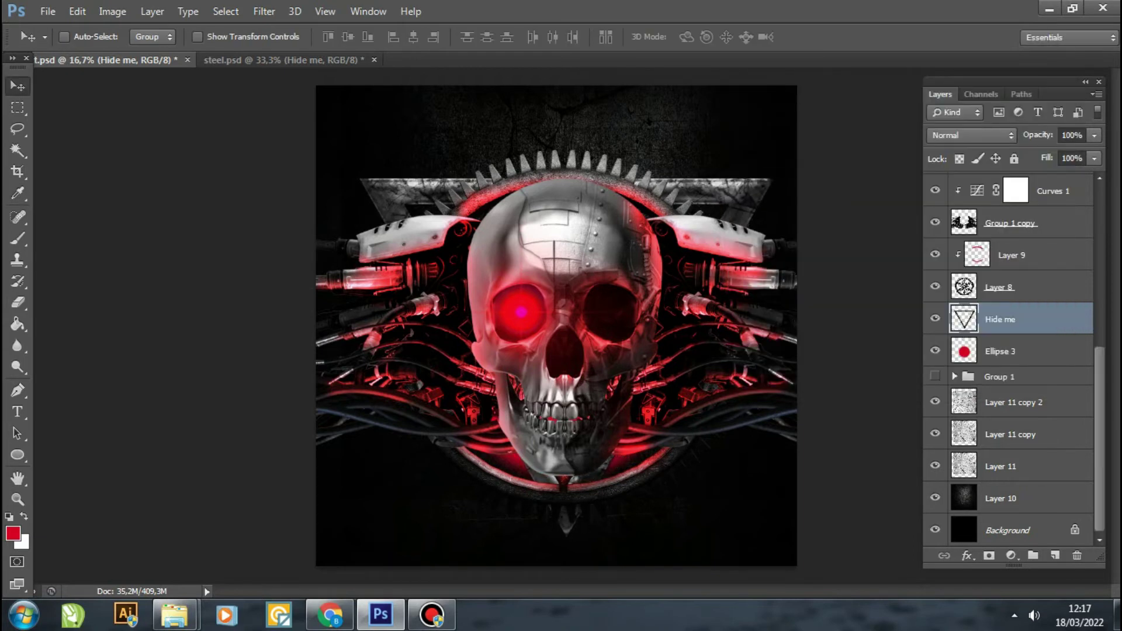
Close steel.psd and give the triangle a red #d40022 inner shadow.
key("ctrl+Tab")
key("ctrl+w")
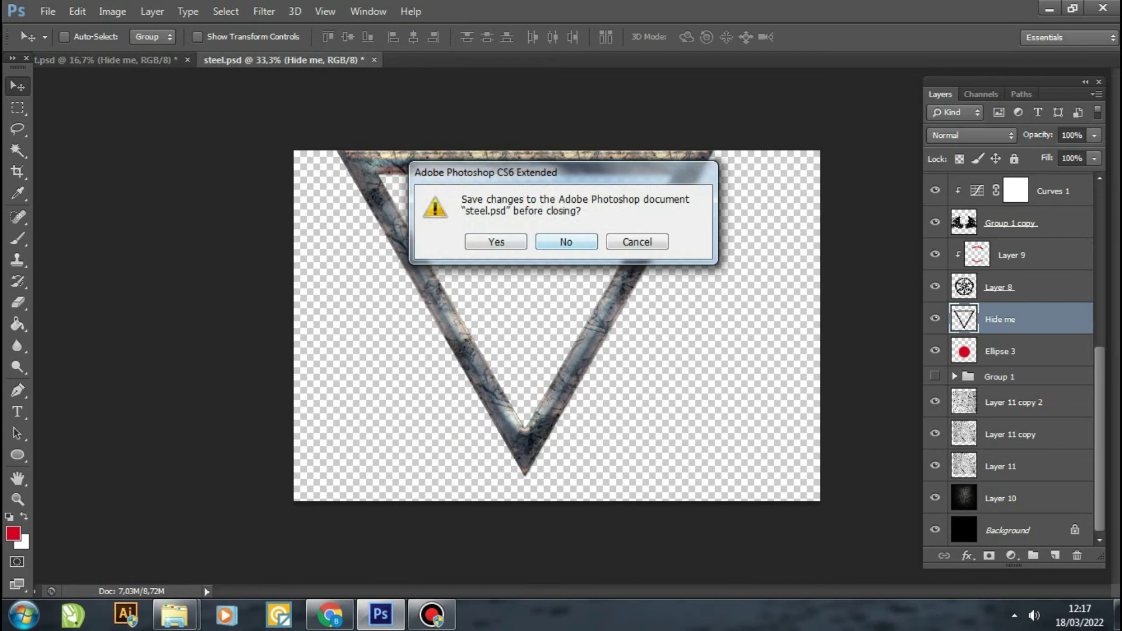
key("n")
left_click(913, 188)
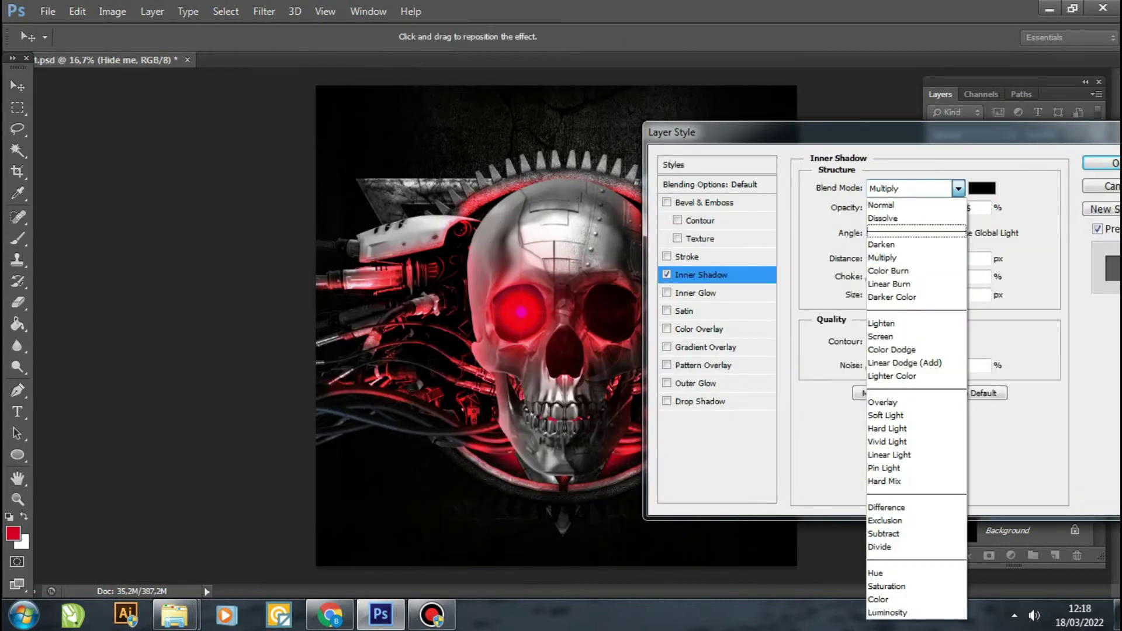
left_click(982, 188)
type("d40022")
key("Return")
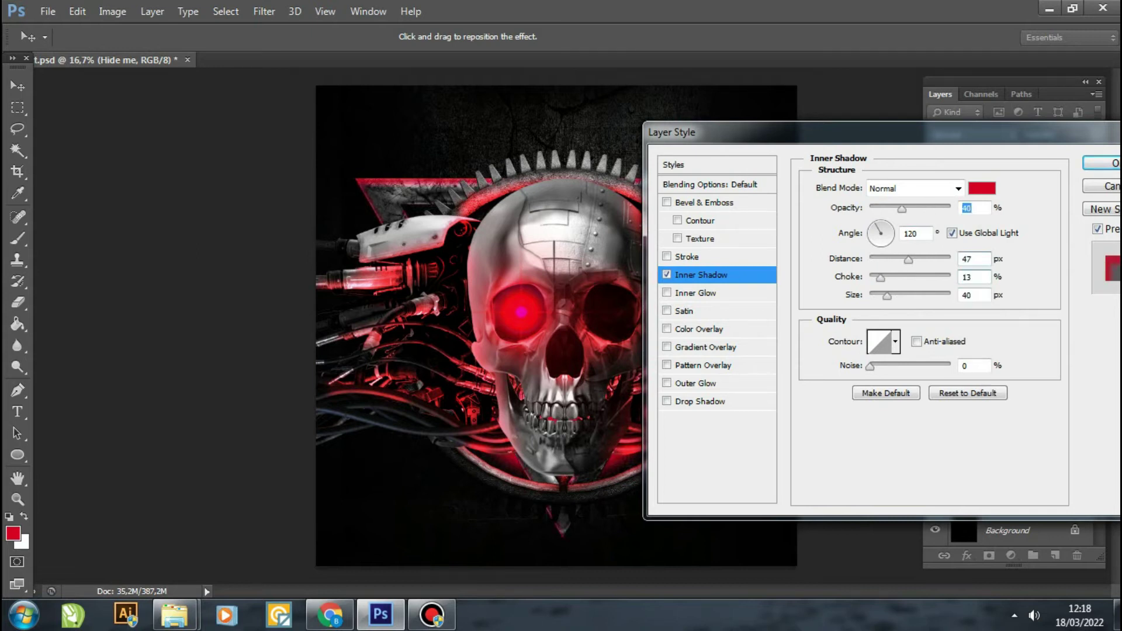
left_click_drag(760, 132, 818, 132)
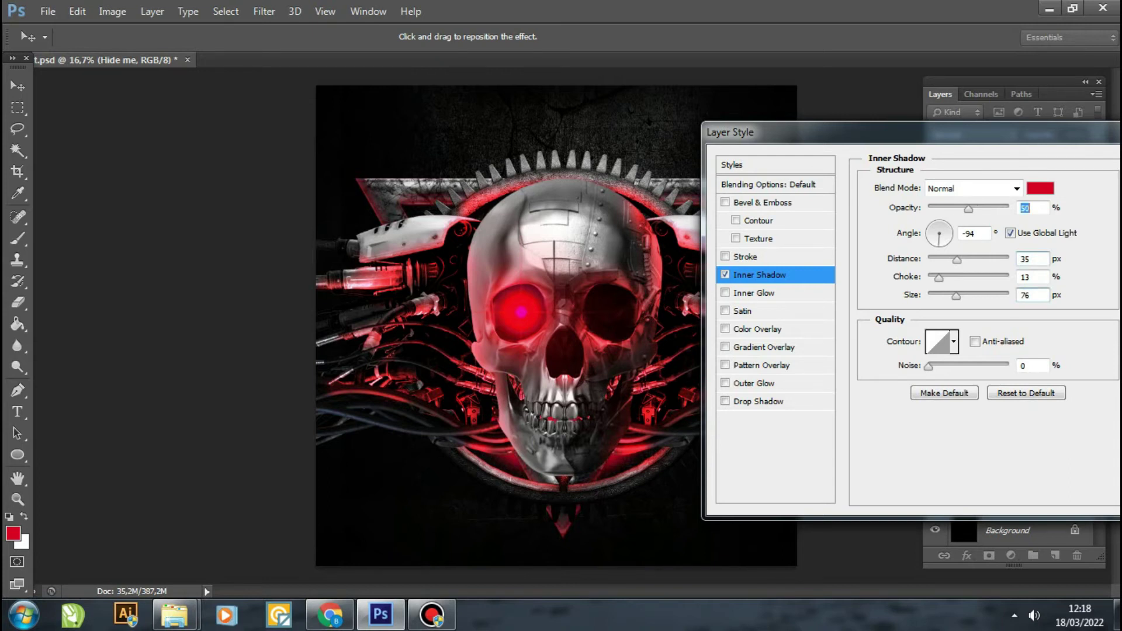
left_click_drag(760, 132, 592, 132)
key("Return")
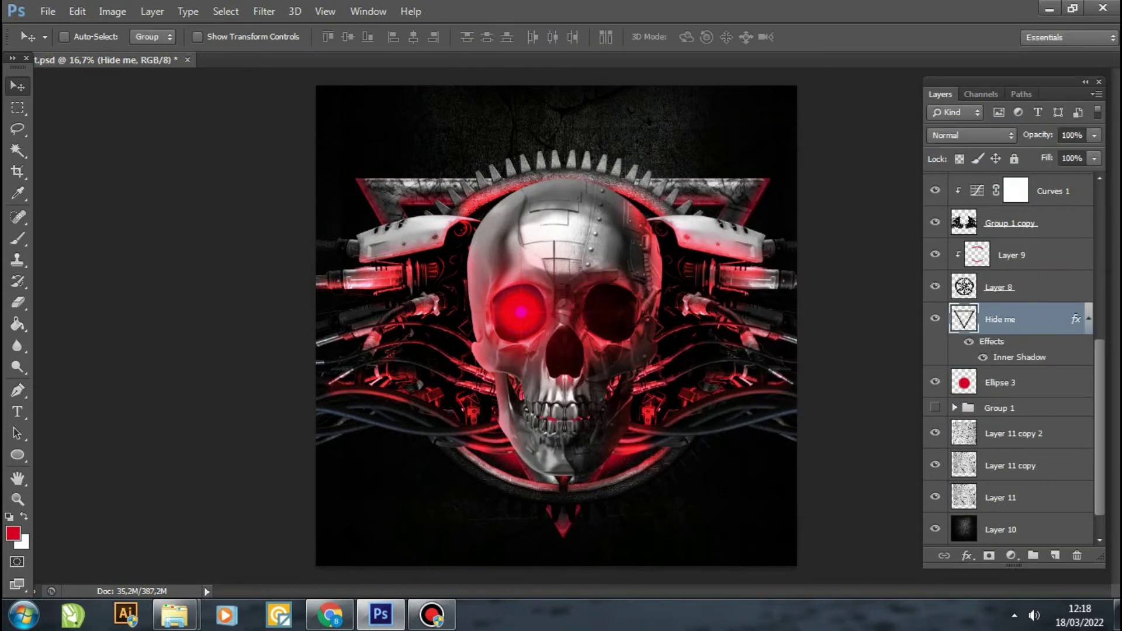
Save the skull cover document.
left_click(48, 11)
left_click(88, 193)
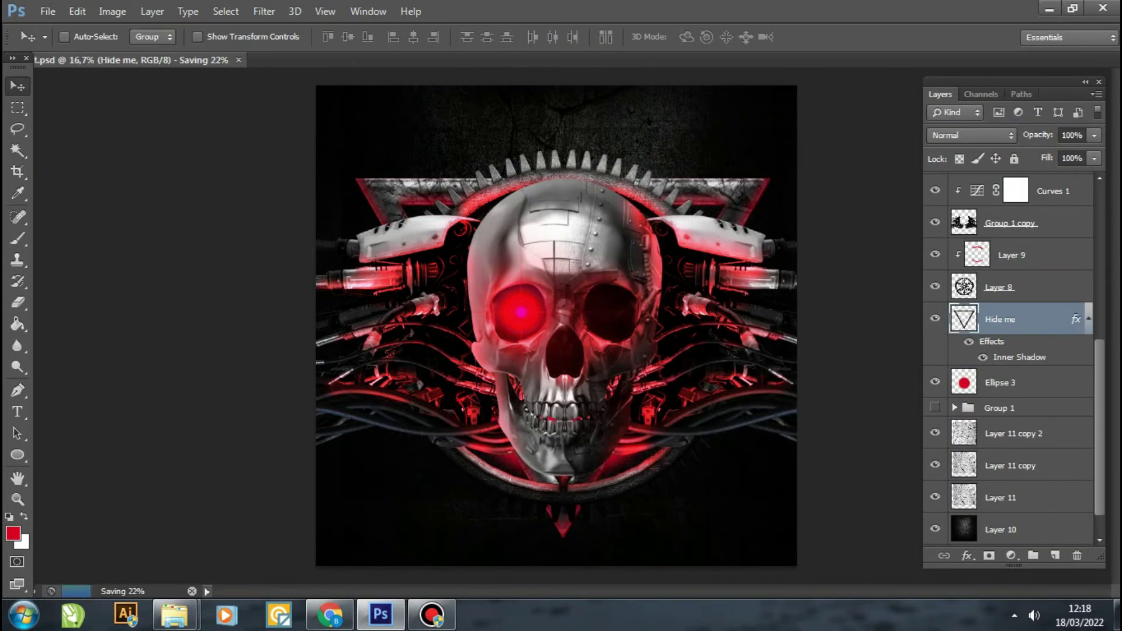
scroll(1008, 363, "up", 3)
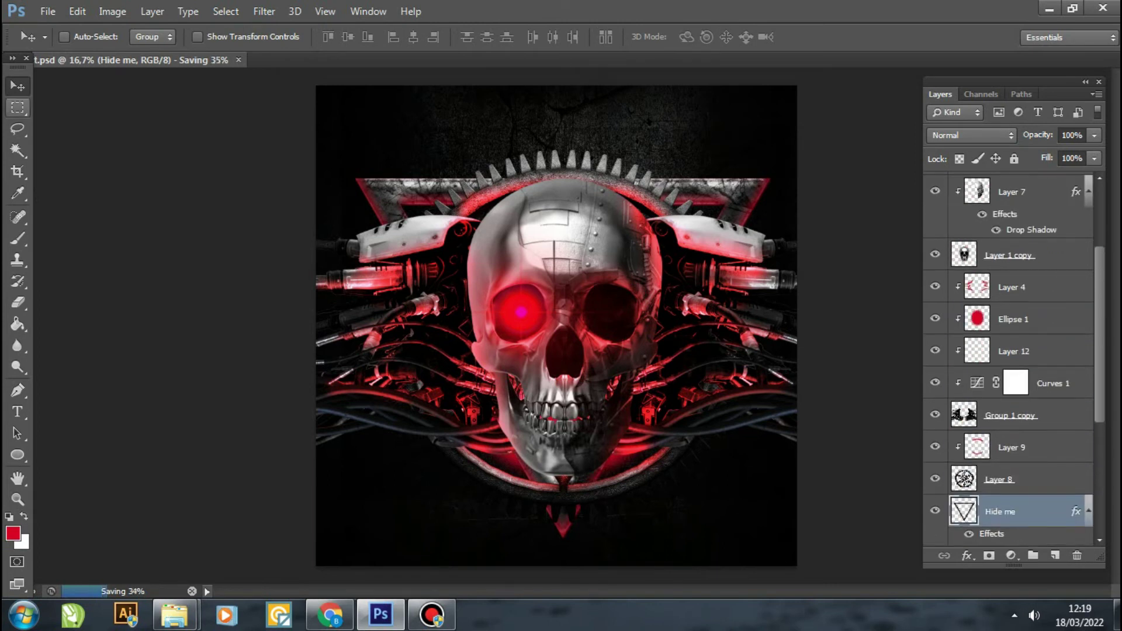
scroll(1009, 362, "up", 1)
Add a drop shadow layer style to Layer 1 copy.
left_click(1009, 319)
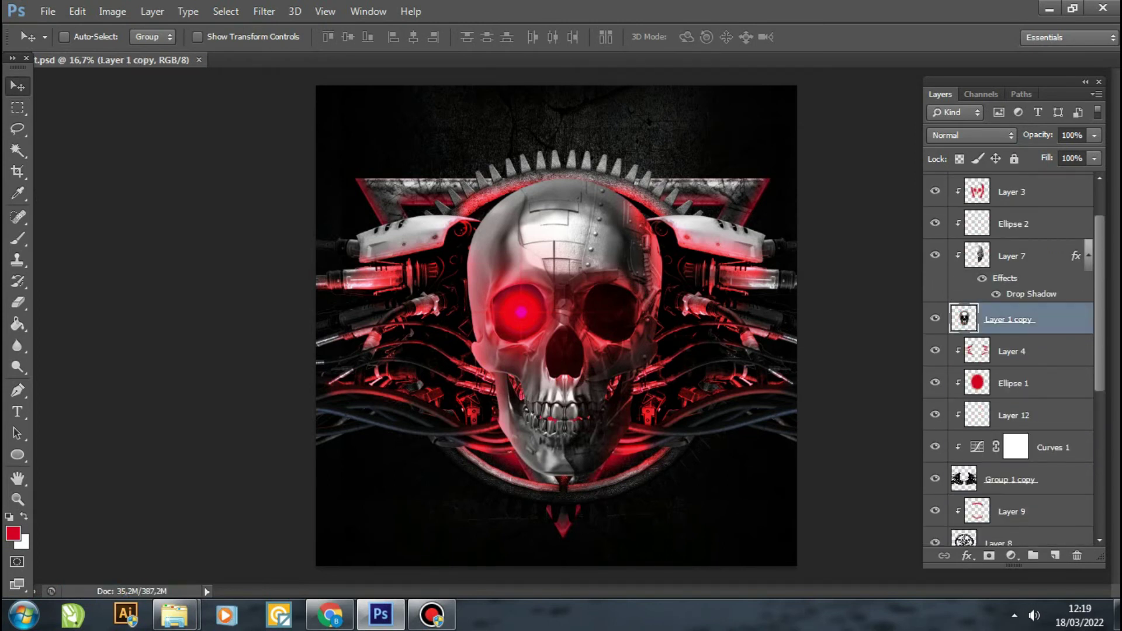
double_click(1058, 319)
left_click(697, 389)
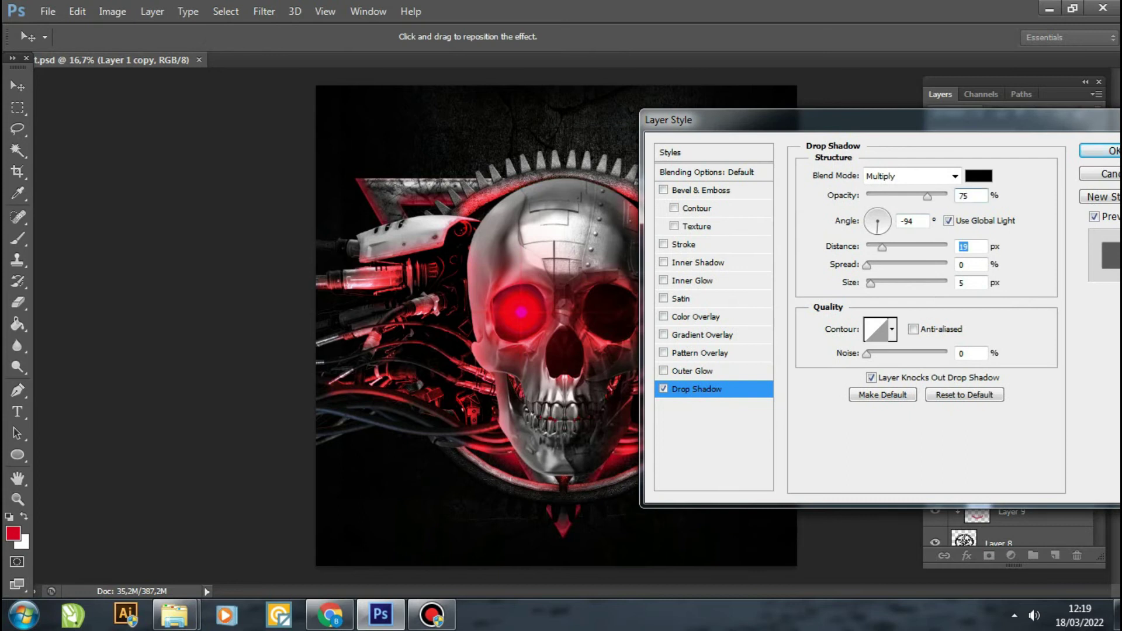
key("Return")
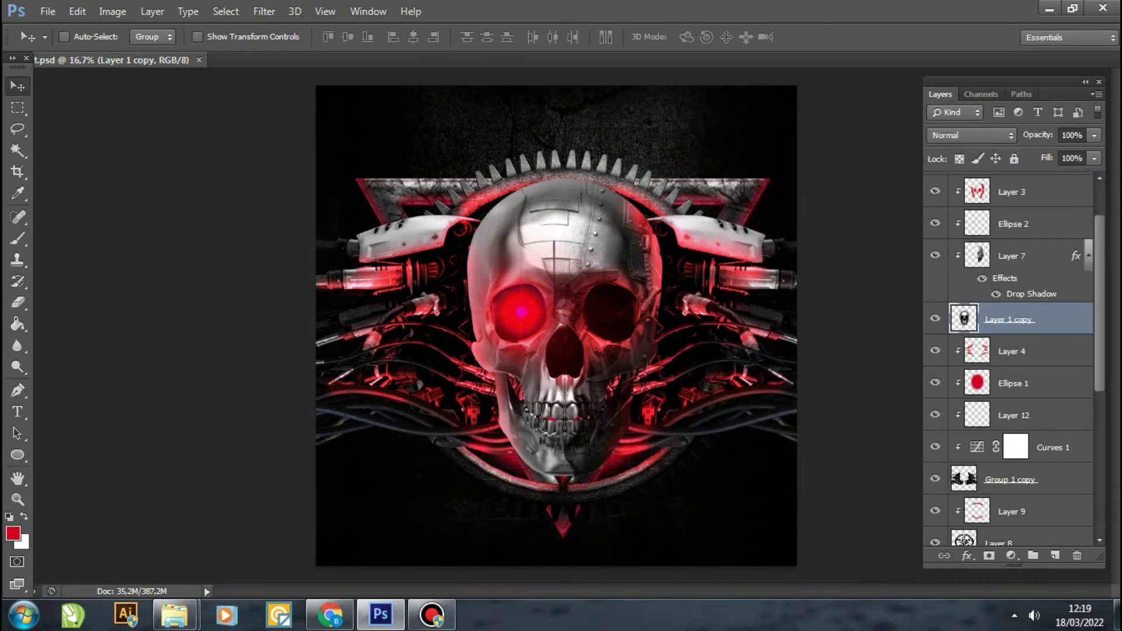
left_click(112, 11)
Give the skull copy a black Color Overlay and duplicate the layer.
key("Escape")
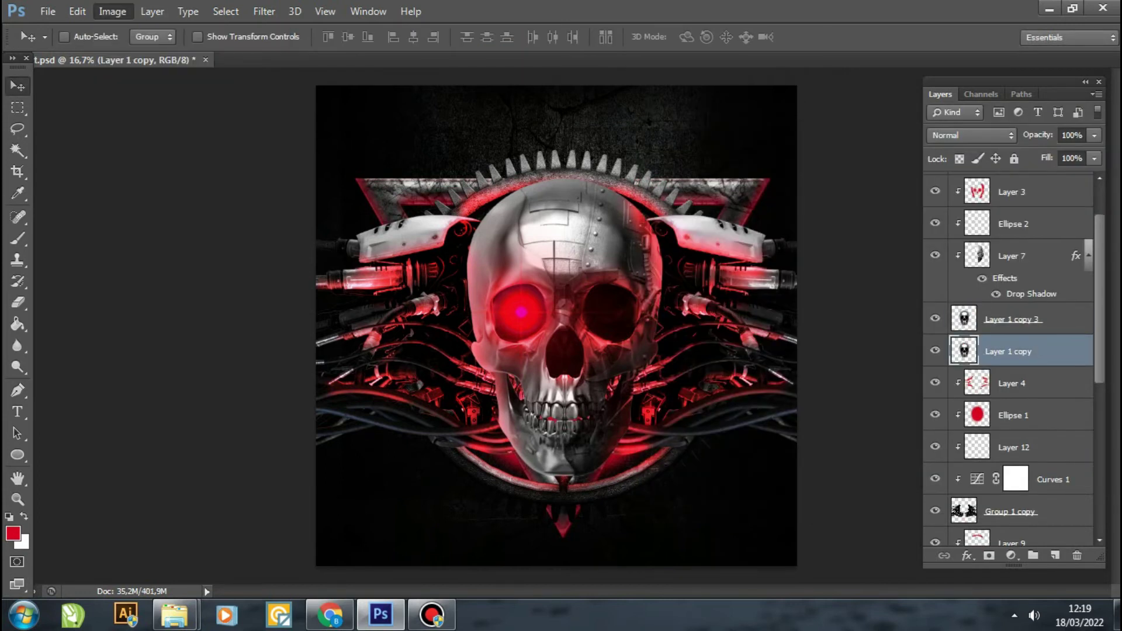
double_click(1058, 351)
left_click(664, 316)
key("Return")
key("Return")
key("ctrl+j")
Rasterize the layer style into a black silhouette and apply a Gaussian Blur.
right_click(1011, 350)
left_click(727, 438)
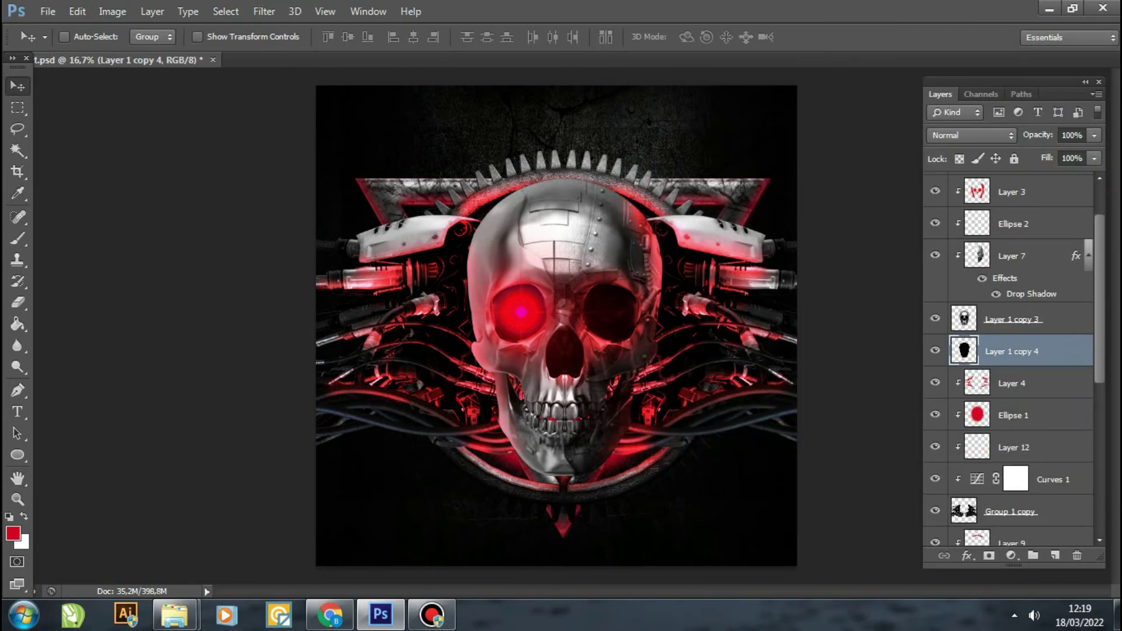
left_click(264, 11)
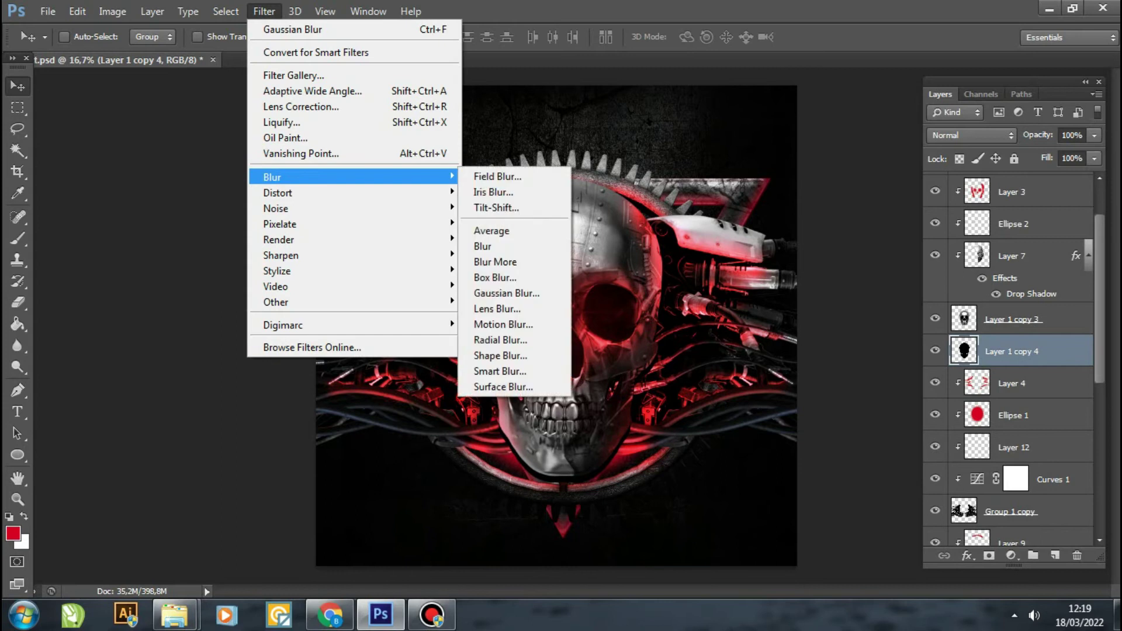
left_click(514, 308)
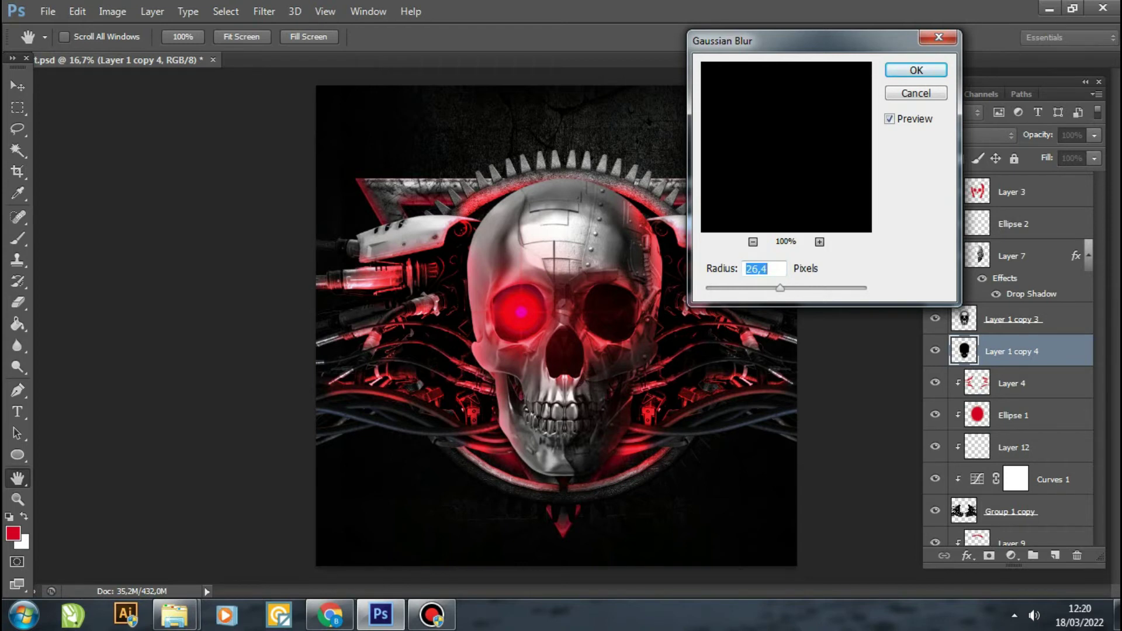
key("Return")
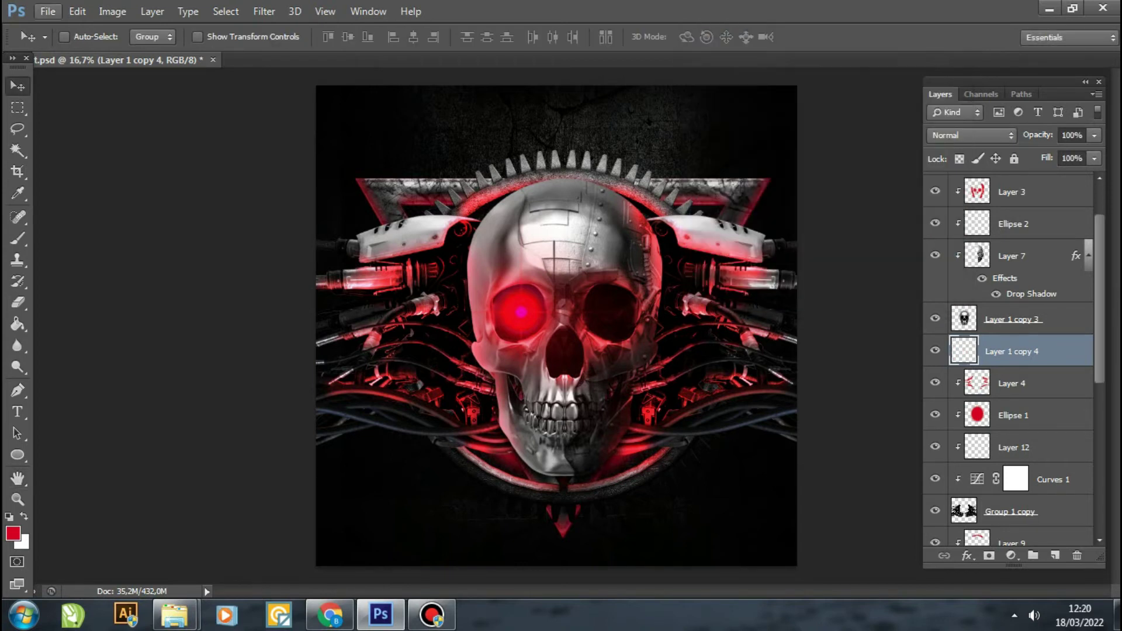
Save the cover and open Daco_78952.png from D:\BLACK PROJECT\STOCK PHOTO\INDUSTRIAL.
left_click(48, 11)
left_click(65, 193)
left_click(48, 11)
left_click(75, 43)
left_click(620, 111)
left_click(463, 218)
scroll(643, 292, "up", 5)
double_click(563, 187)
double_click(458, 246)
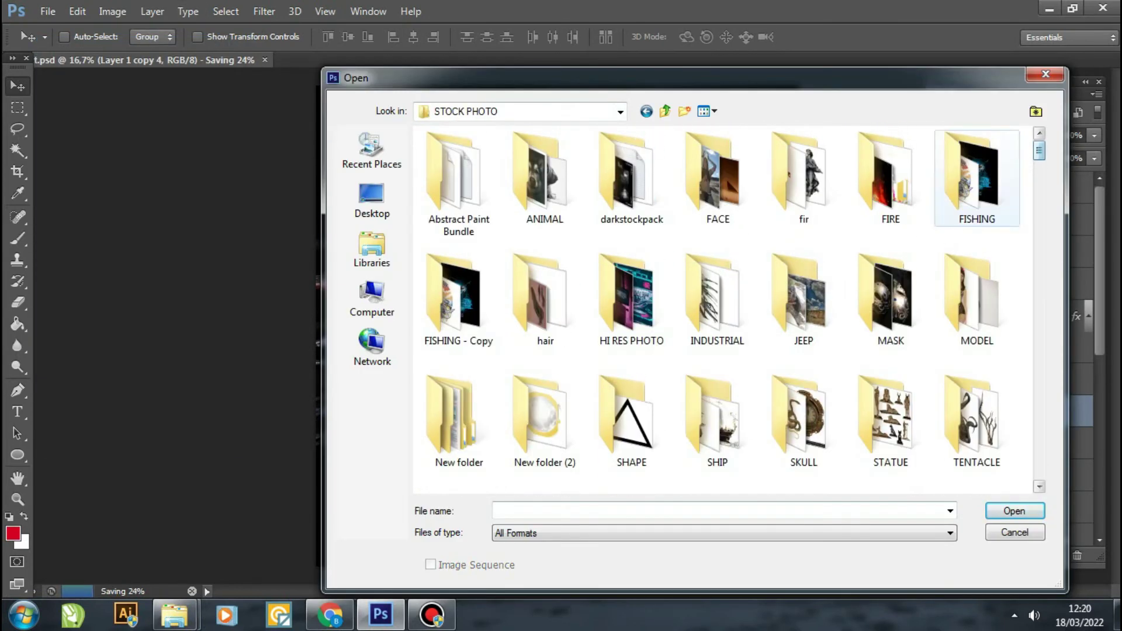
double_click(717, 298)
double_click(890, 175)
Select the robot's glowing blue eye with an elliptical marquee and drag it into the skull cover.
key("z")
left_click(501, 325)
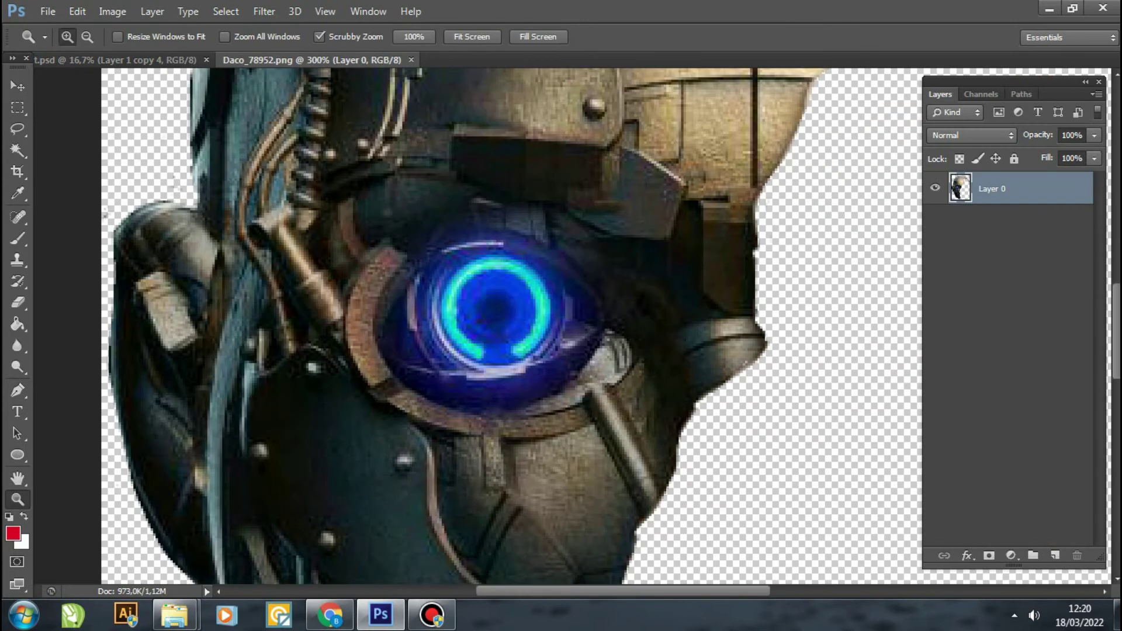
key("u")
left_click_drag(432, 242, 570, 380)
left_click(18, 86)
key("ctrl+z")
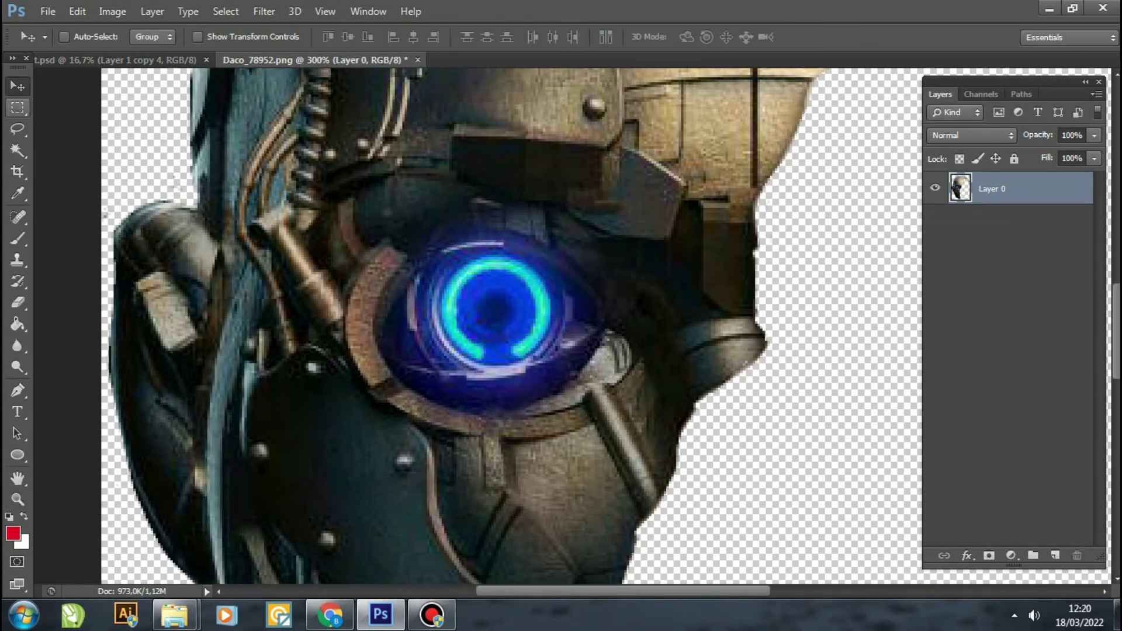
right_click(18, 108)
left_click(76, 110)
left_click_drag(429, 245, 558, 374)
key("v")
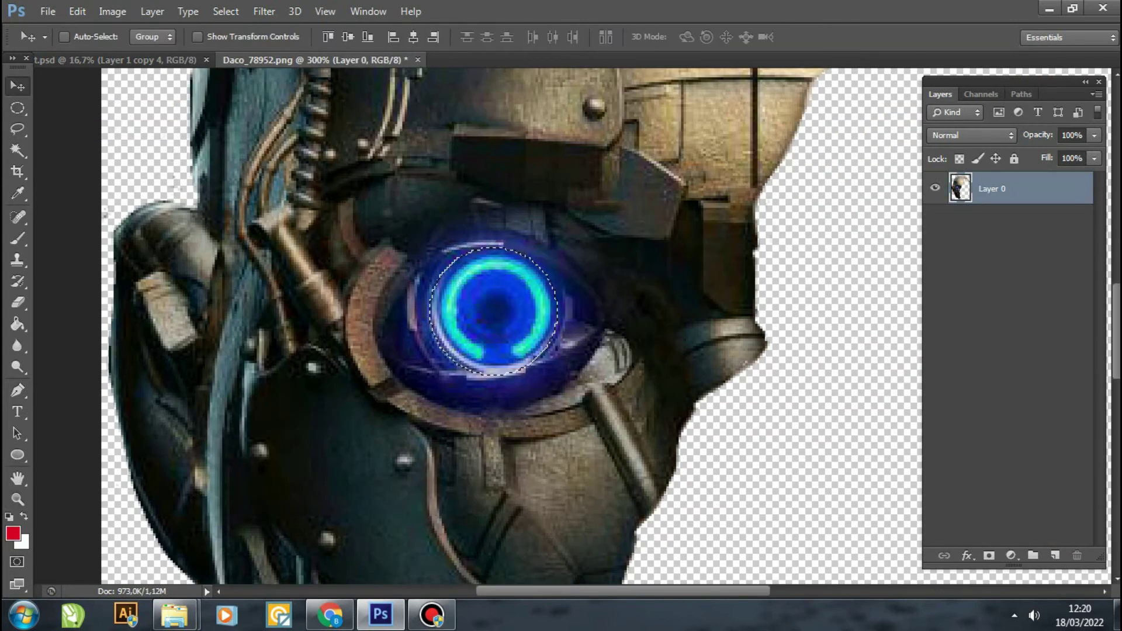
left_click_drag(497, 310, 521, 312)
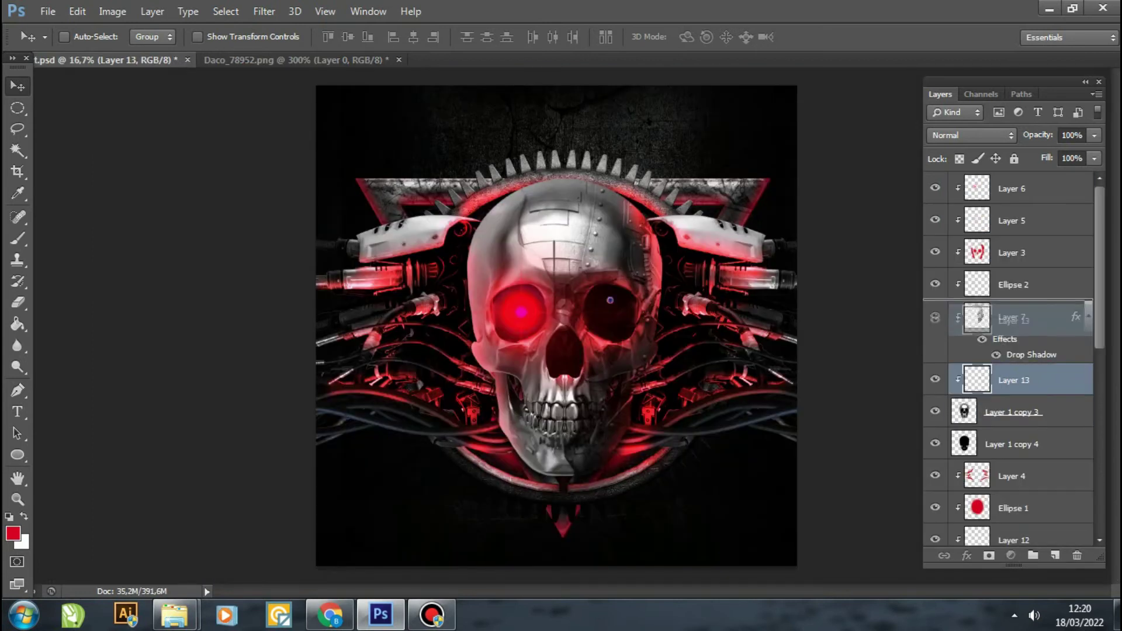
Move the eye layer above Layer 7 and scale it over the right eye socket.
key("ctrl+bracketright")
key("ctrl+t")
mouse_move(613, 305)
left_mouse_down()
mouse_move(652, 341)
mouse_move(610, 312)
left_mouse_up()
key("Return")
Tint the eye magenta with Hue/Saturation, merge it into Layer 7, and close the robot image.
left_click(113, 11)
left_click(401, 138)
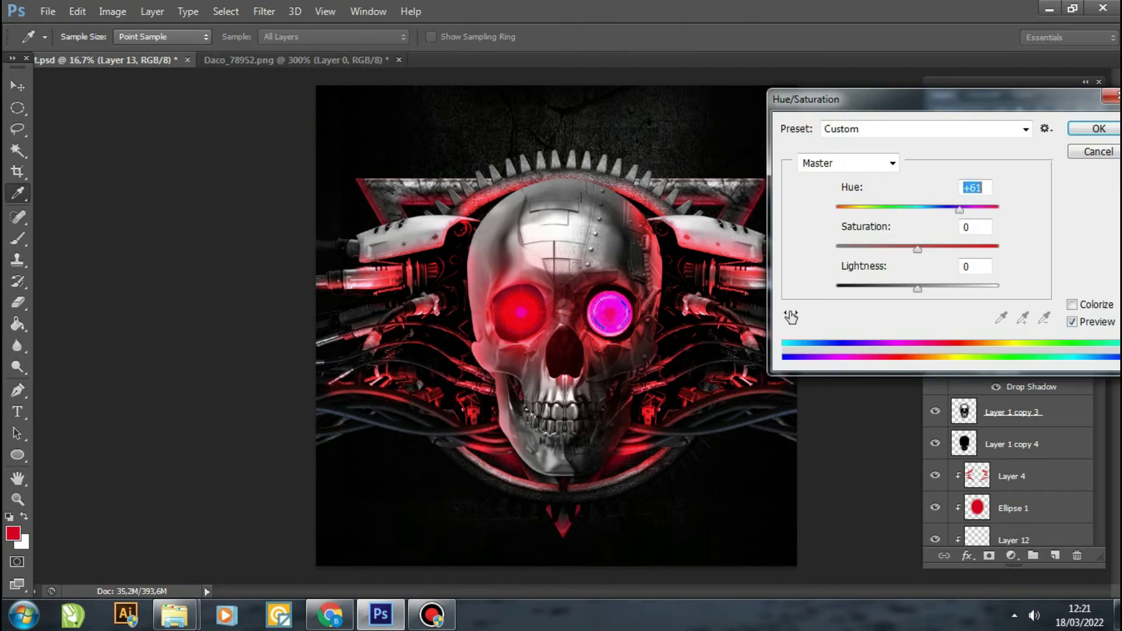
key("Return")
key("v")
key("ctrl+e")
key("ctrl+Tab")
key("ctrl+w")
Discard changes to the robot image and zoom to view the whole cover.
key("n")
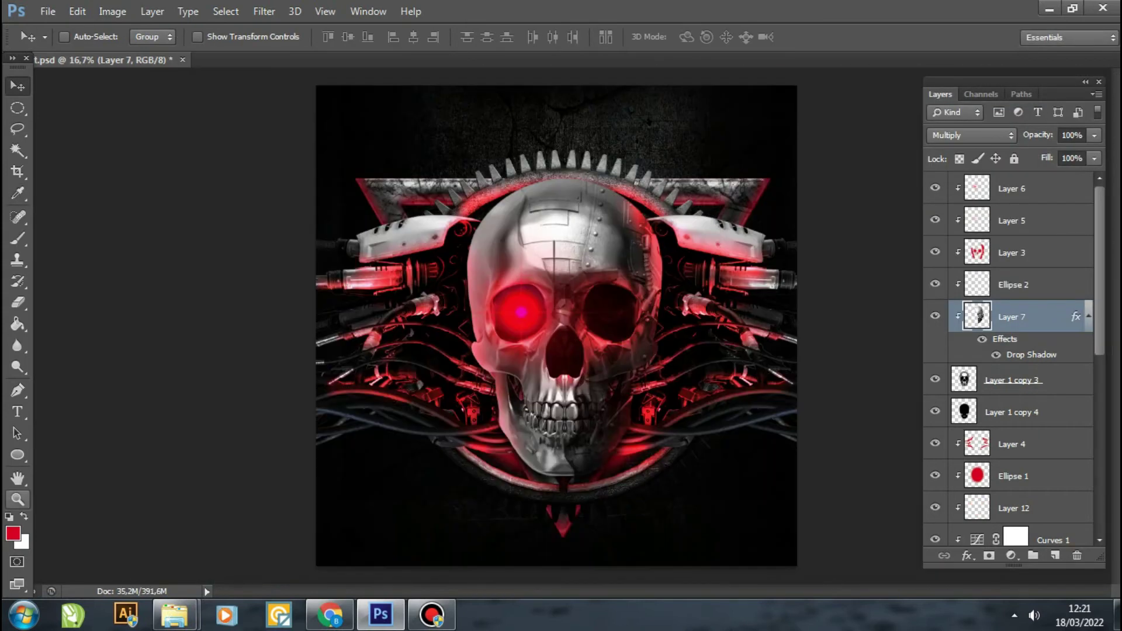
key("z")
right_click(445, 367)
left_click(468, 458)
key("v")
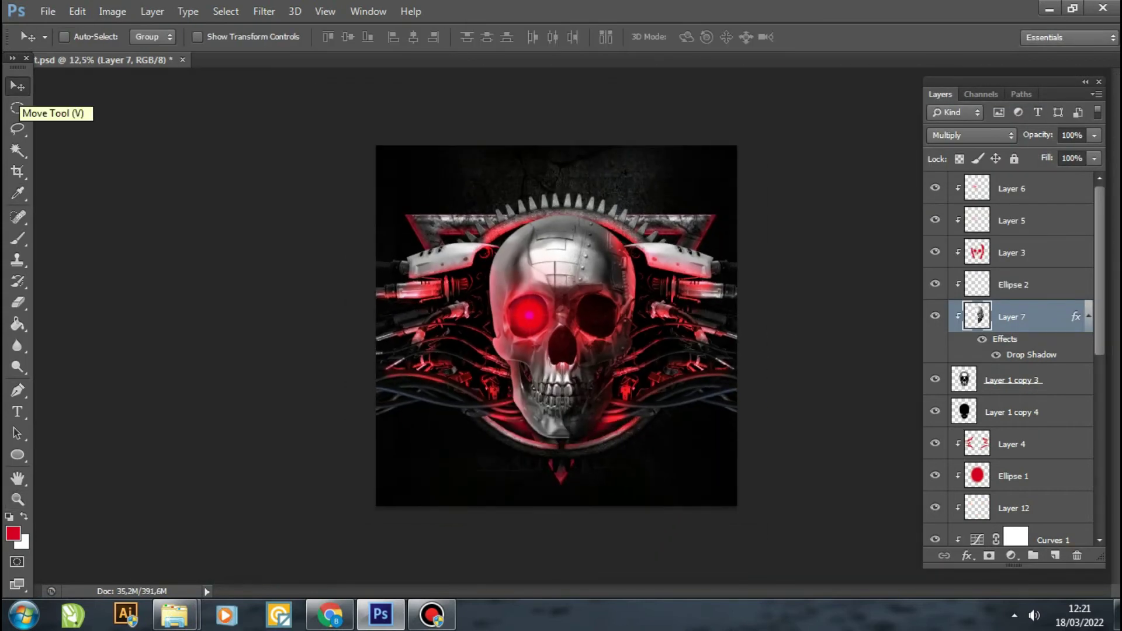
key("z")
key("ctrl+plus")
Cancel opening a file and add a new empty layer above Layer 6.
left_click(48, 11)
left_click(35, 45)
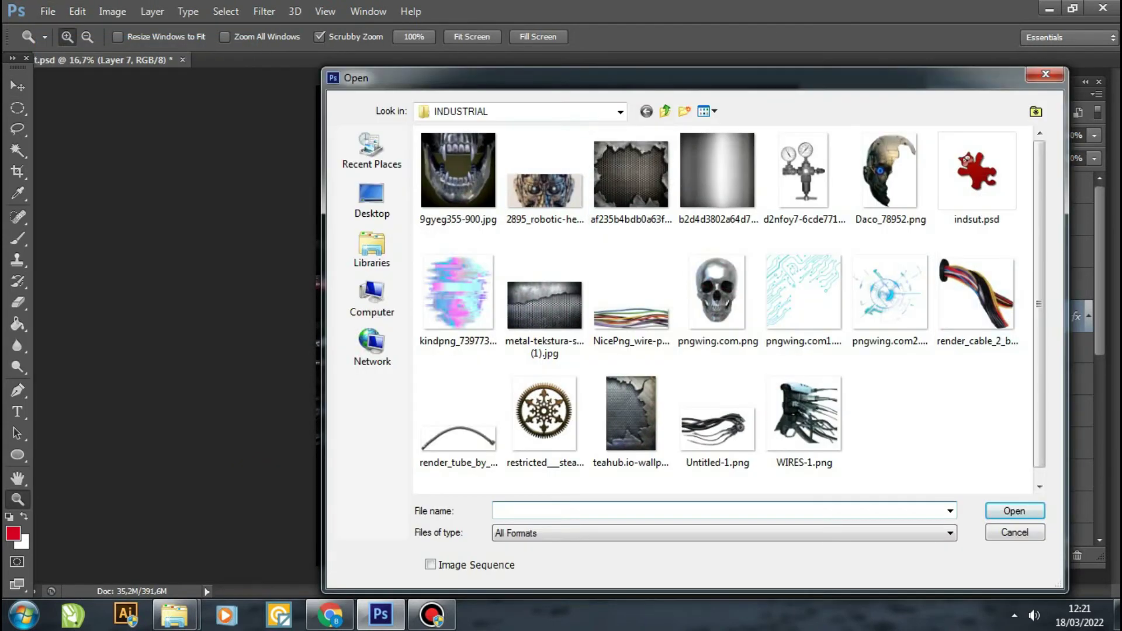
left_click_drag(409, 77, 377, 170)
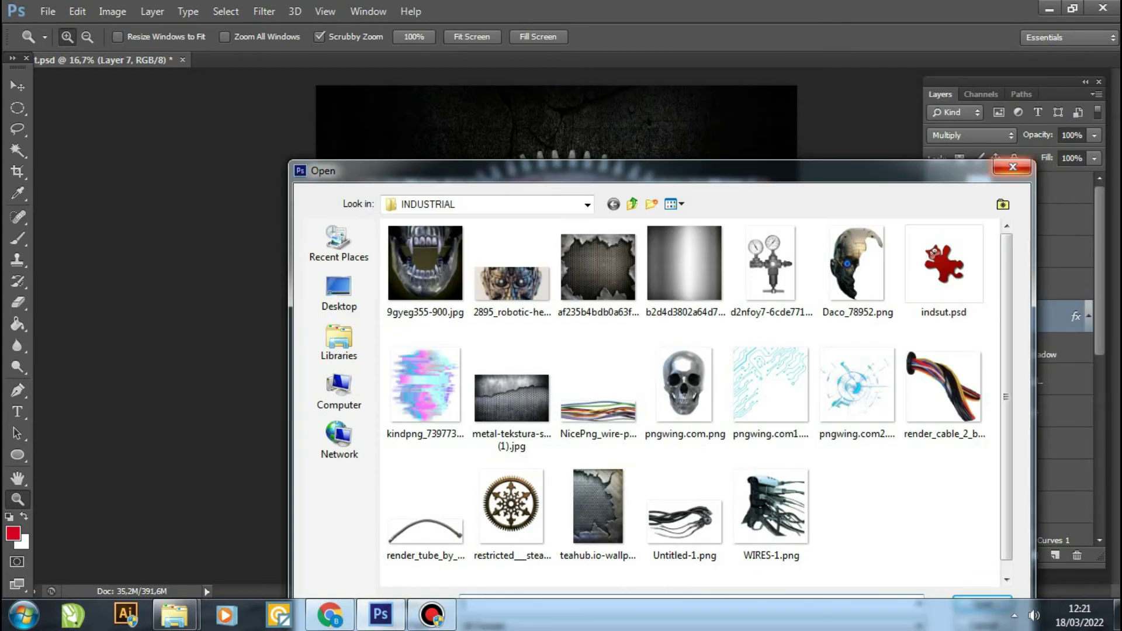
left_click(1013, 167)
left_click(1014, 188)
left_click(1010, 556)
key("Escape")
Fill the new layer with grey #b2b2b2.
left_click(1054, 555)
left_click(13, 533)
type("b2b2b2")
left_click(1010, 93)
key("g")
left_click(556, 327)
left_click(264, 12)
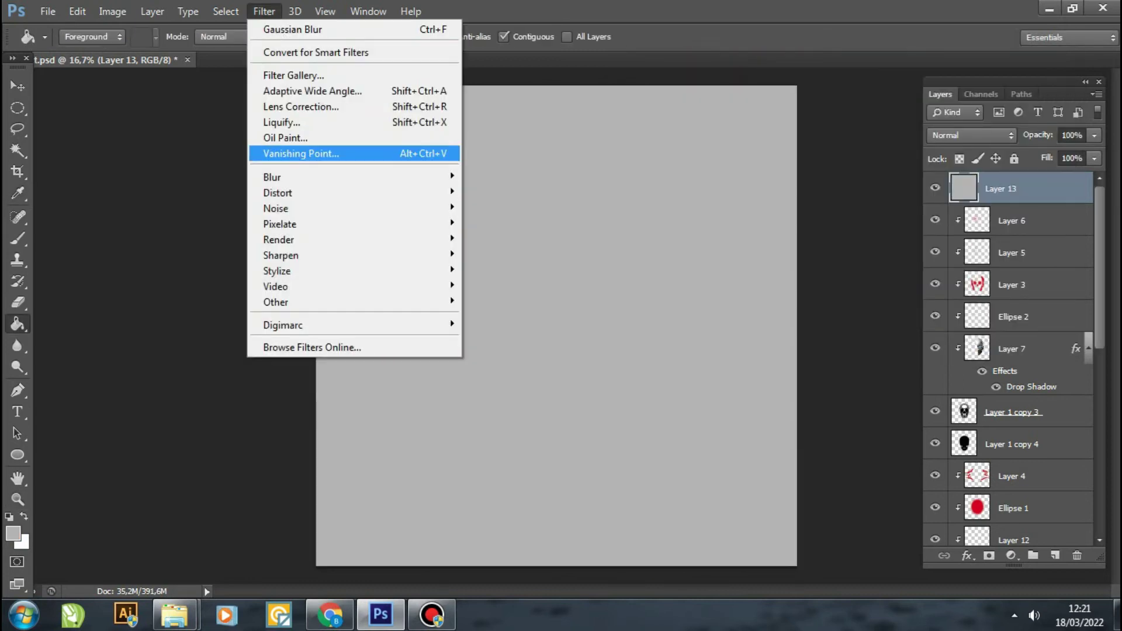
Add noise to the grey layer and set its blend mode to Multiply.
left_click(497, 209)
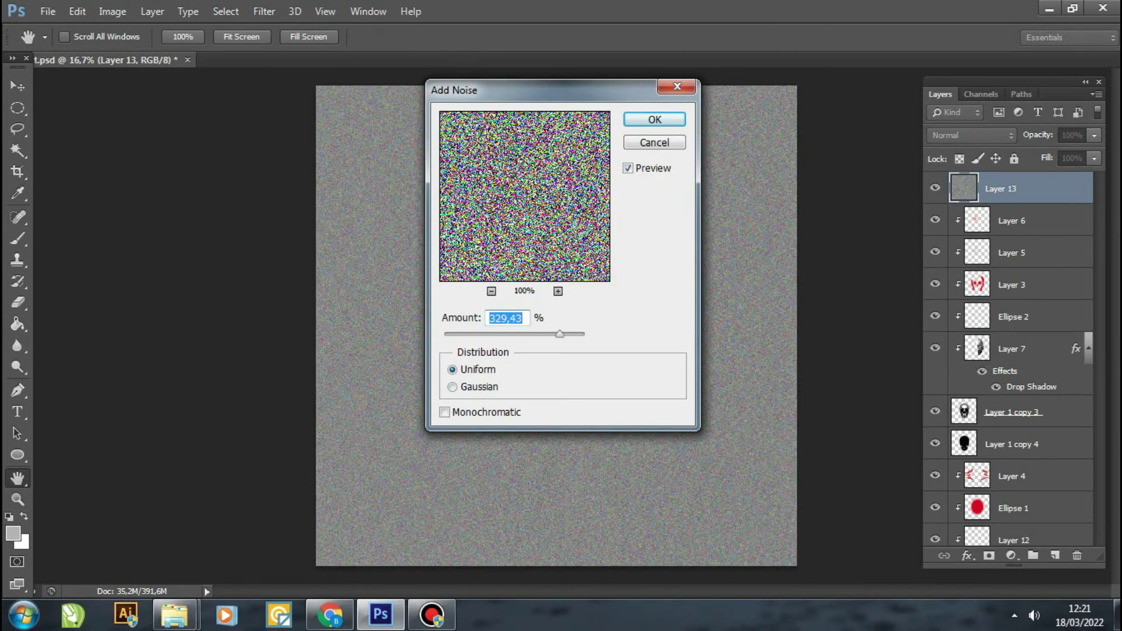
left_click(654, 119)
left_click(972, 135)
left_click(958, 202)
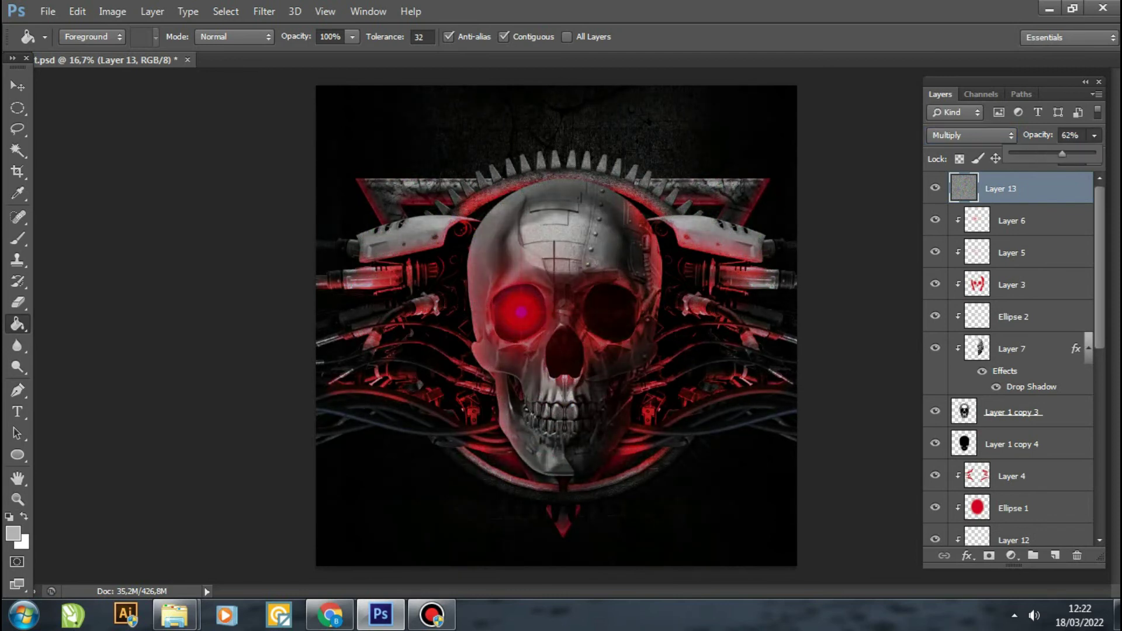
Apply Levels to the noise with midtone 1,08 and a lowered white point.
key("ctrl+l")
left_click_drag(849, 273, 825, 272)
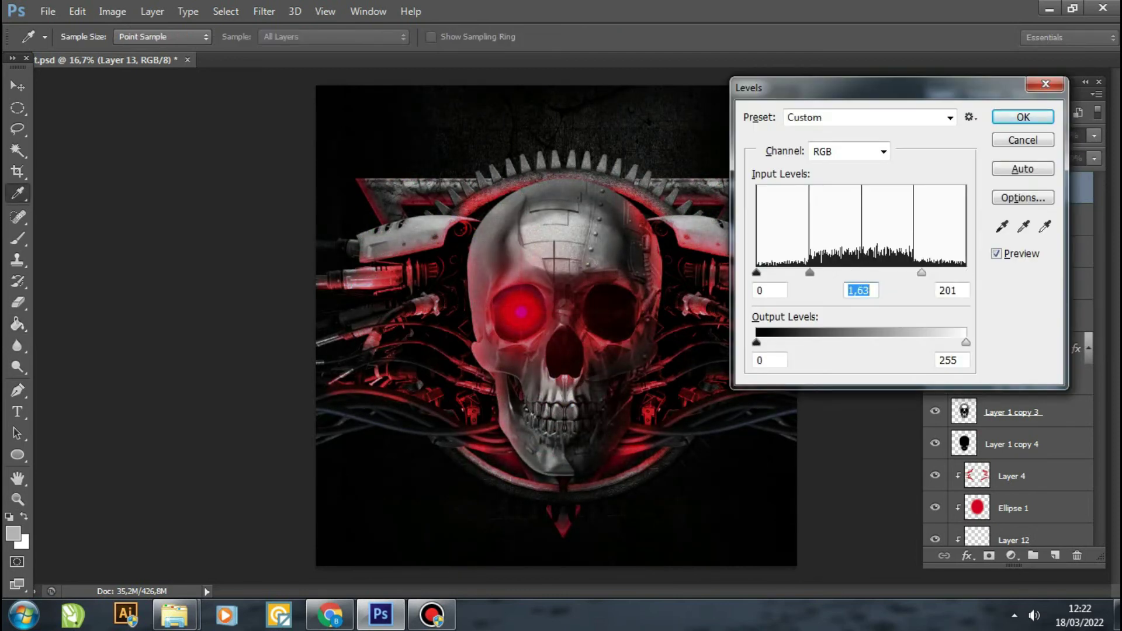
type("1,08")
key("Tab")
left_click_drag(921, 272, 894, 273)
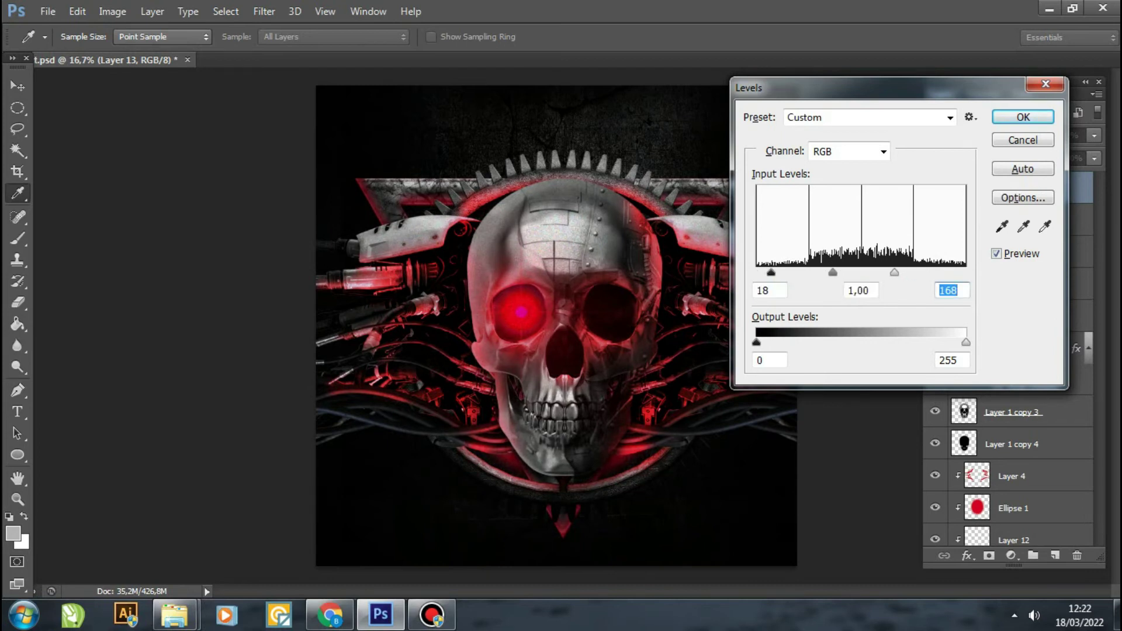
key("Return")
Lower the noise layer's opacity to about 40% and save the cover.
left_click(112, 11)
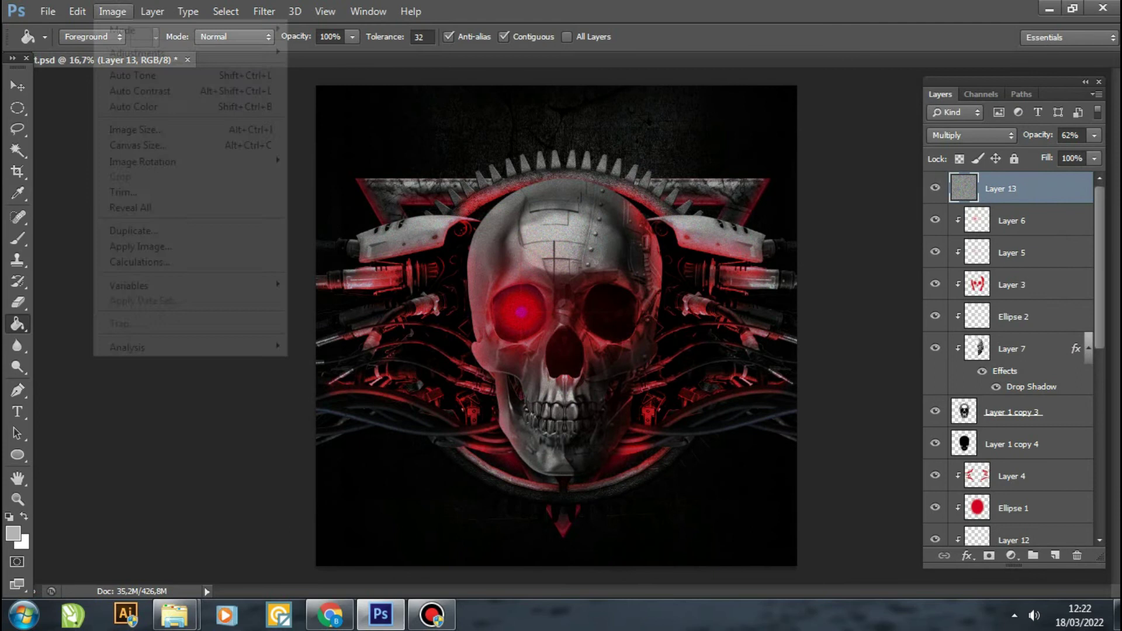
left_click_drag(1066, 154, 1052, 153)
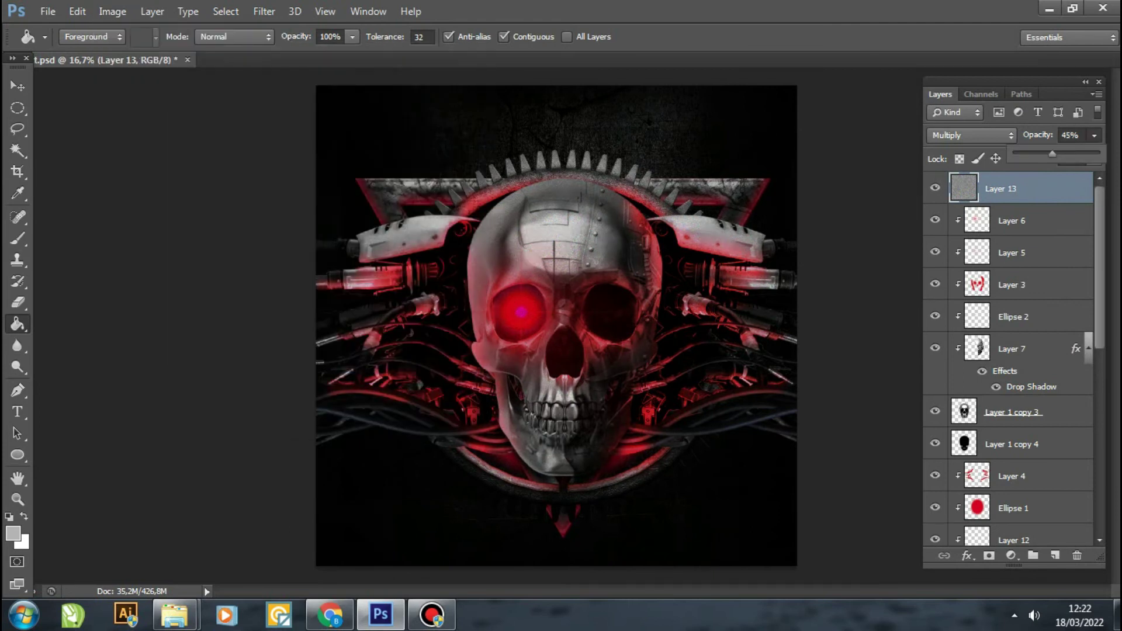
key("v")
key("ctrl+s")
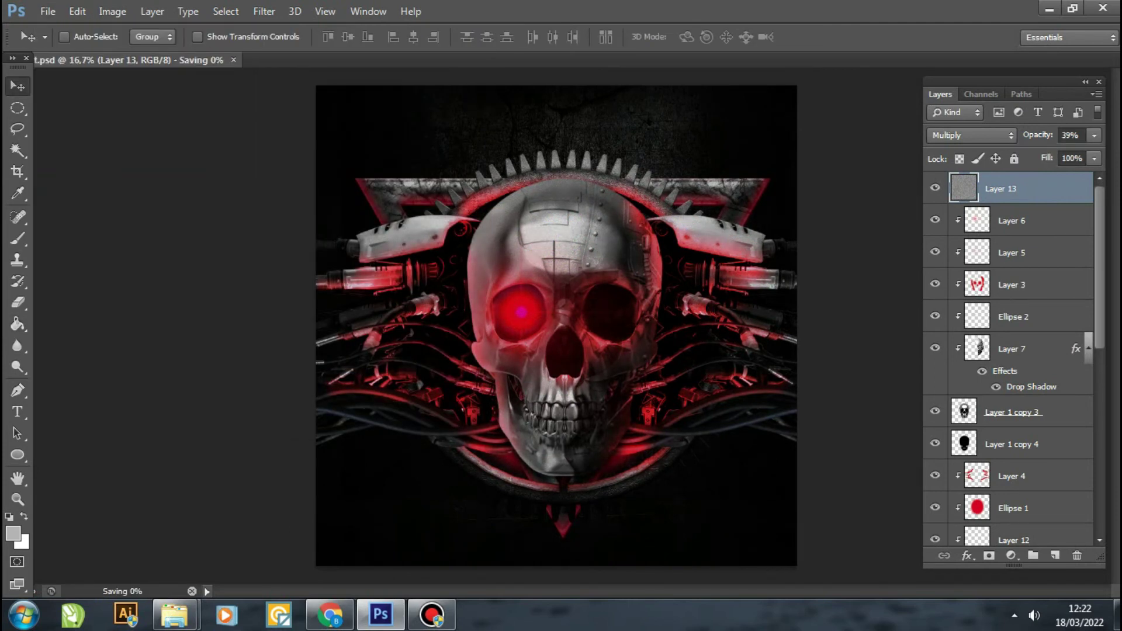
left_click_drag(1047, 154, 1042, 154)
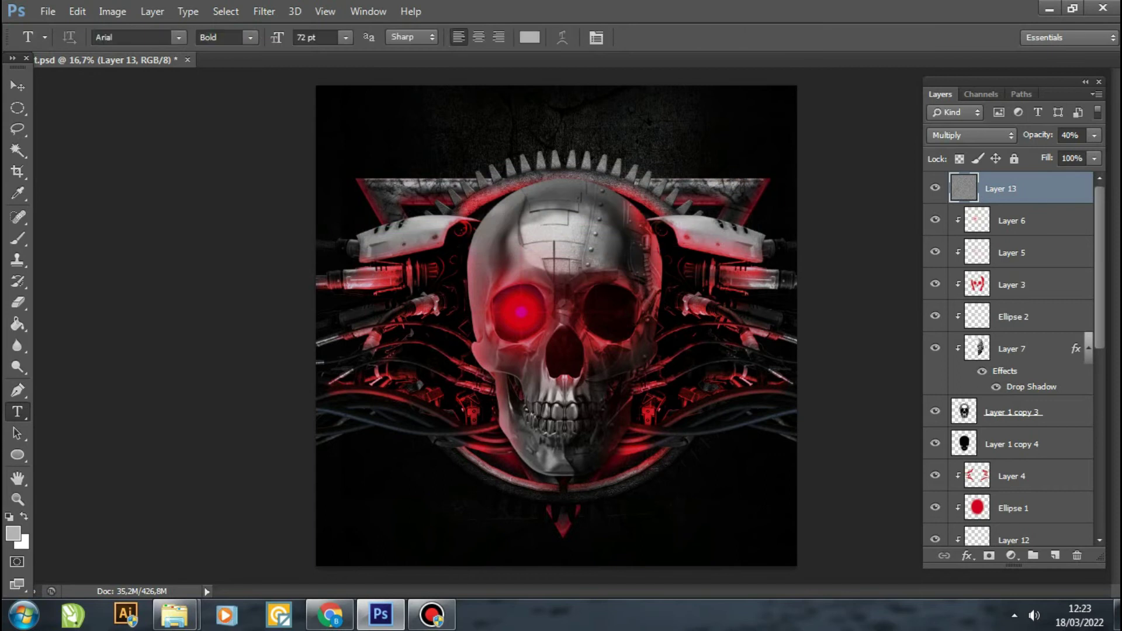
Select the cyberspace font for the type tool.
left_click(178, 37)
scroll(245, 321, "down", 10)
scroll(245, 322, "down", 10)
scroll(245, 322, "down", 10)
scroll(245, 321, "down", 1)
scroll(245, 321, "down", 9)
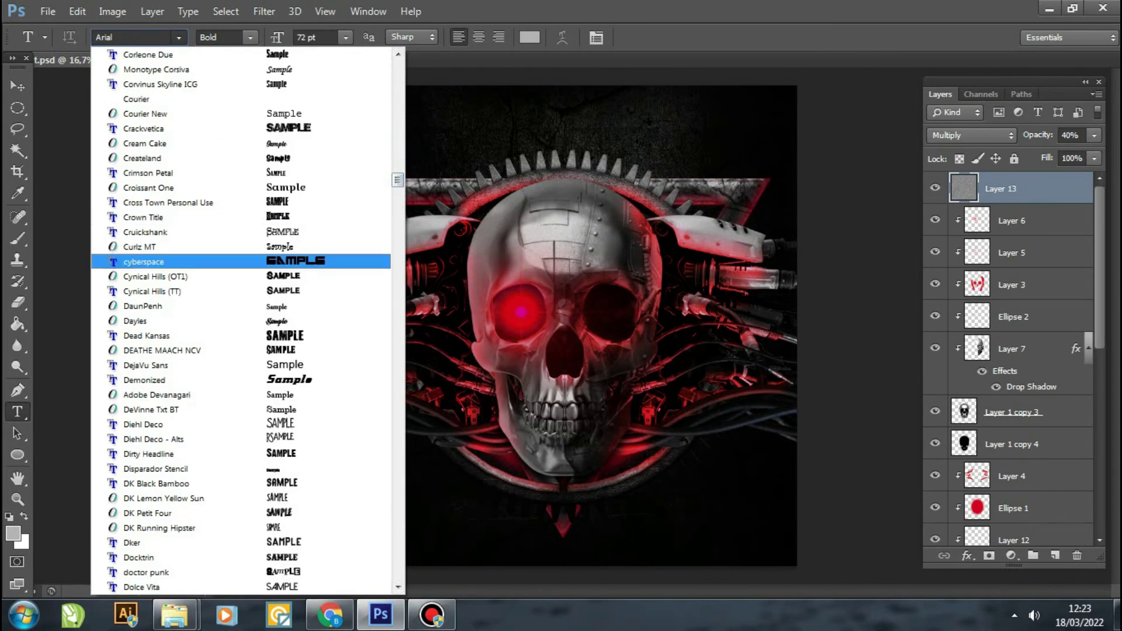
left_click(143, 261)
Type the HYBRID title near the top and enlarge it above the skull.
left_click(415, 146)
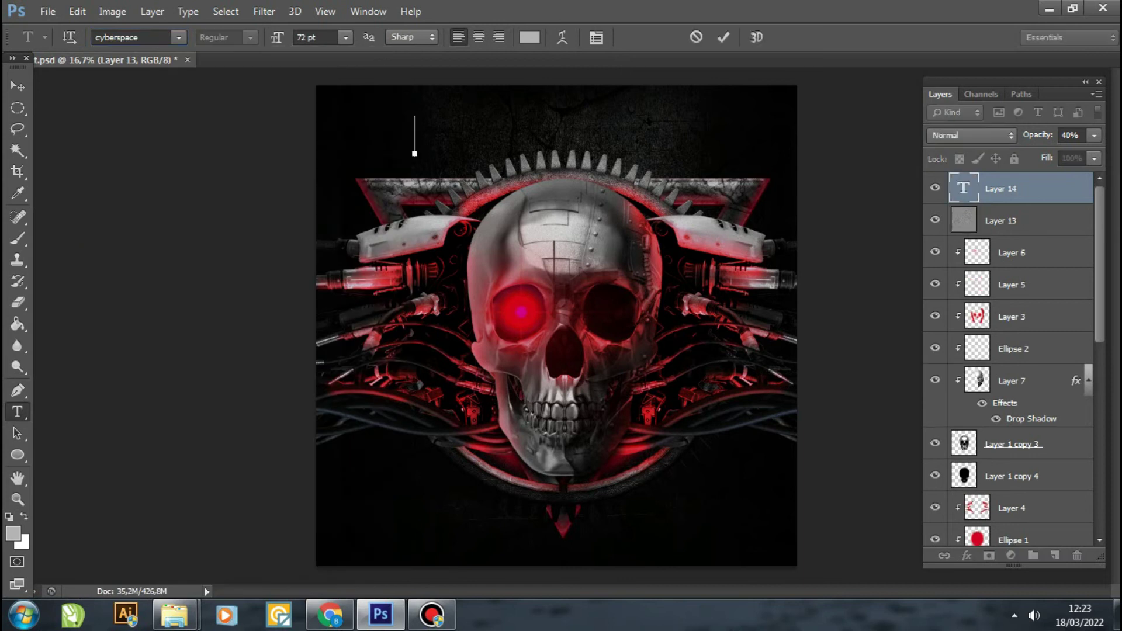
type("HYBR")
key("ctrl+Return")
key("v")
key("ctrl+t")
left_click_drag(615, 120, 733, 111)
key("Return")
Try the Dream MMA font on the HYBRID title.
key("t")
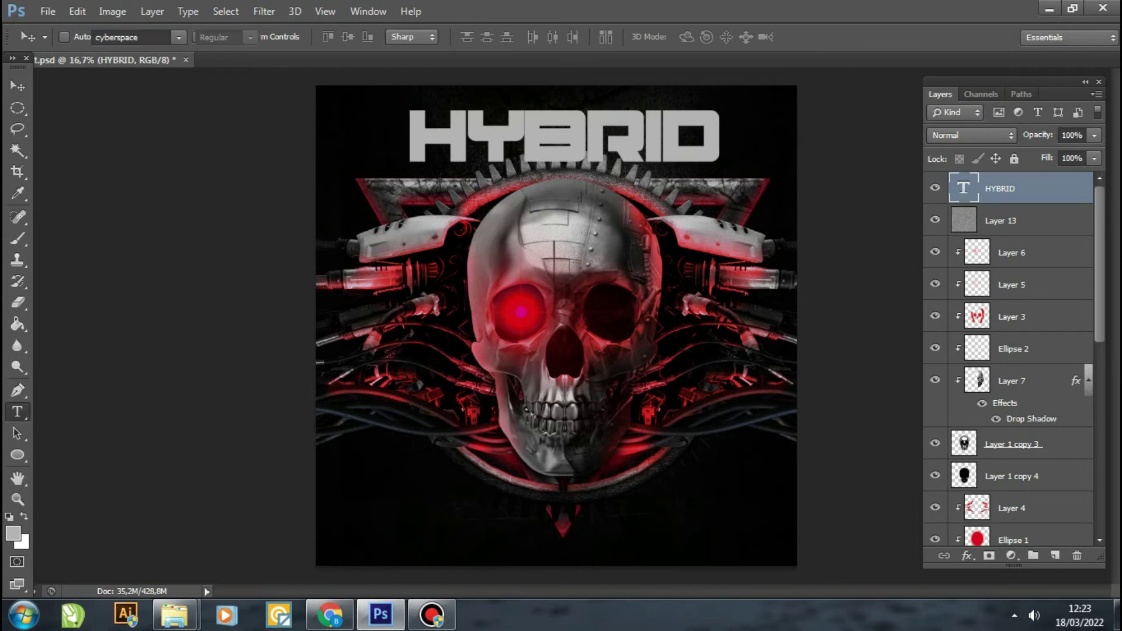
left_click(179, 37)
scroll(146, 351, "down", 1)
left_click(147, 395)
Change the HYBRID font to Incised901 NdIt BT.
left_click(178, 37)
scroll(240, 322, "down", 10)
scroll(239, 321, "down", 10)
scroll(240, 322, "down", 10)
scroll(239, 321, "down", 10)
scroll(240, 321, "down", 10)
scroll(240, 321, "down", 10)
scroll(240, 322, "down", 10)
scroll(240, 321, "down", 10)
scroll(239, 322, "down", 2)
left_click(192, 275)
left_click(179, 37)
key("Escape")
Tighten the HYBRID letter spacing to -50 and reposition the title.
key("v")
left_click(368, 11)
left_click(375, 170)
left_click(397, 253)
type("-50")
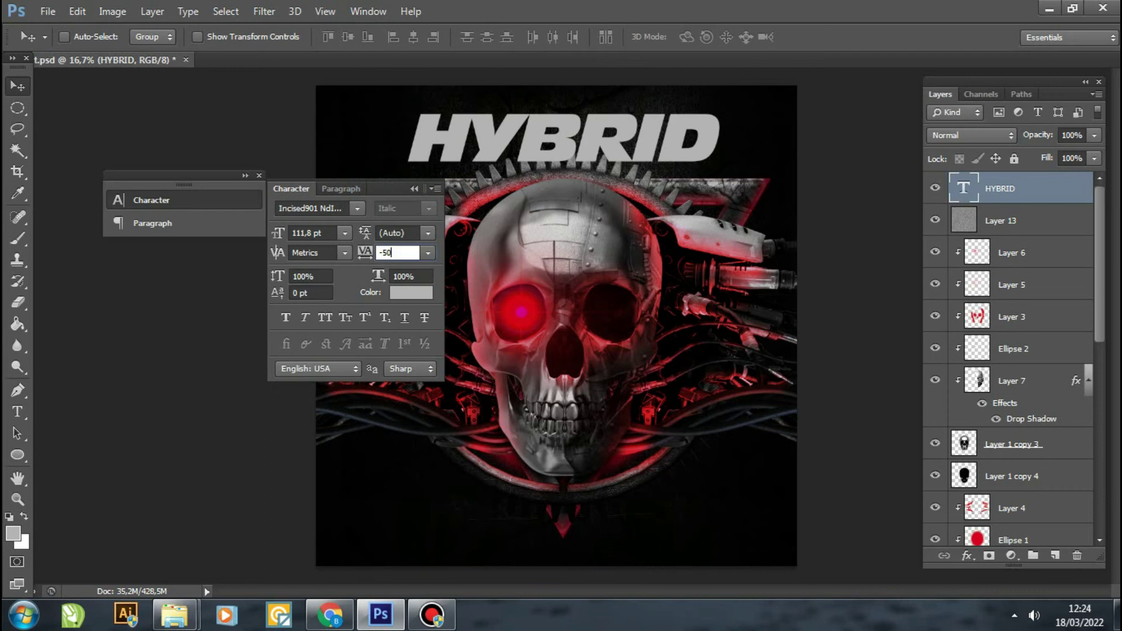
key("Return")
left_click(415, 189)
left_click_drag(572, 141, 540, 148)
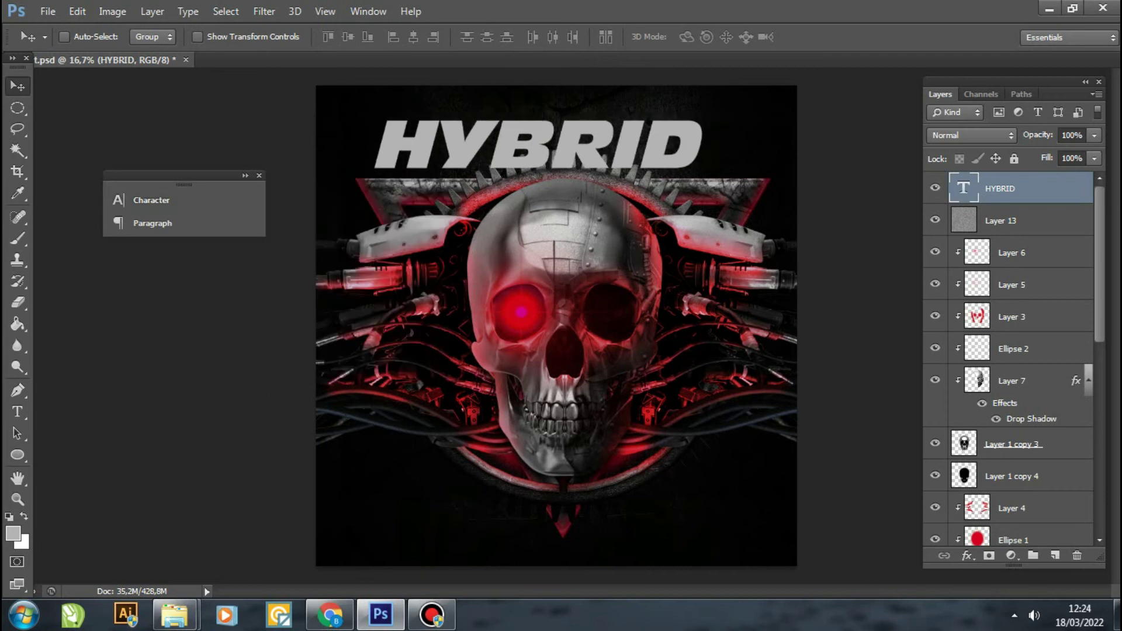
Set the HYBRID title's text colour to white.
key("ctrl+t")
left_click(829, 36)
key("t")
left_click(482, 36)
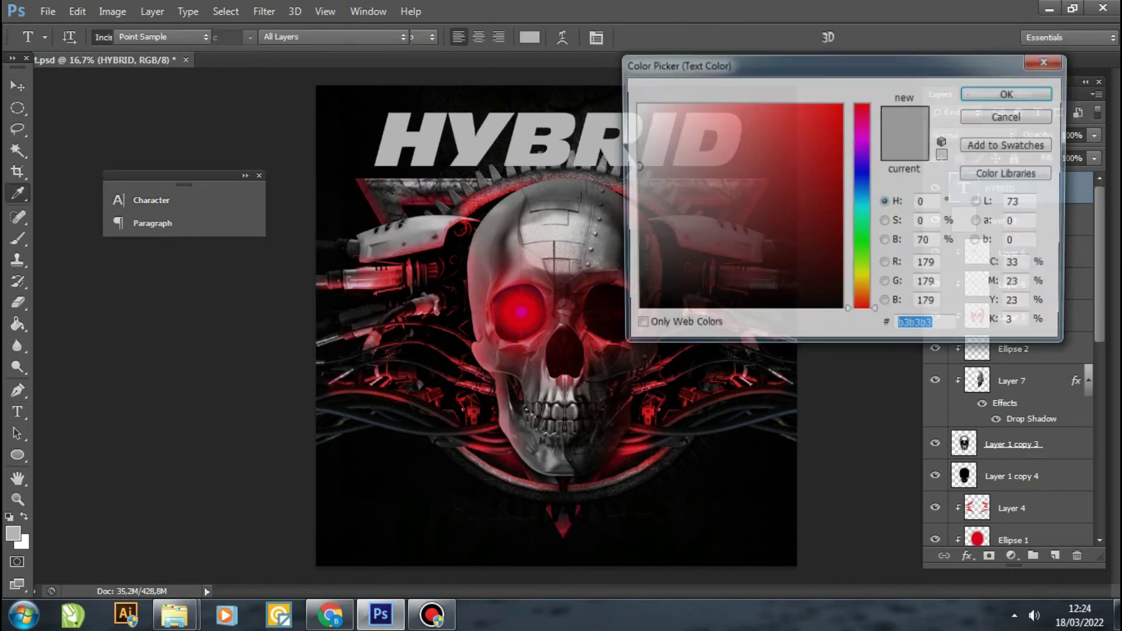
left_click(635, 104)
key("Return")
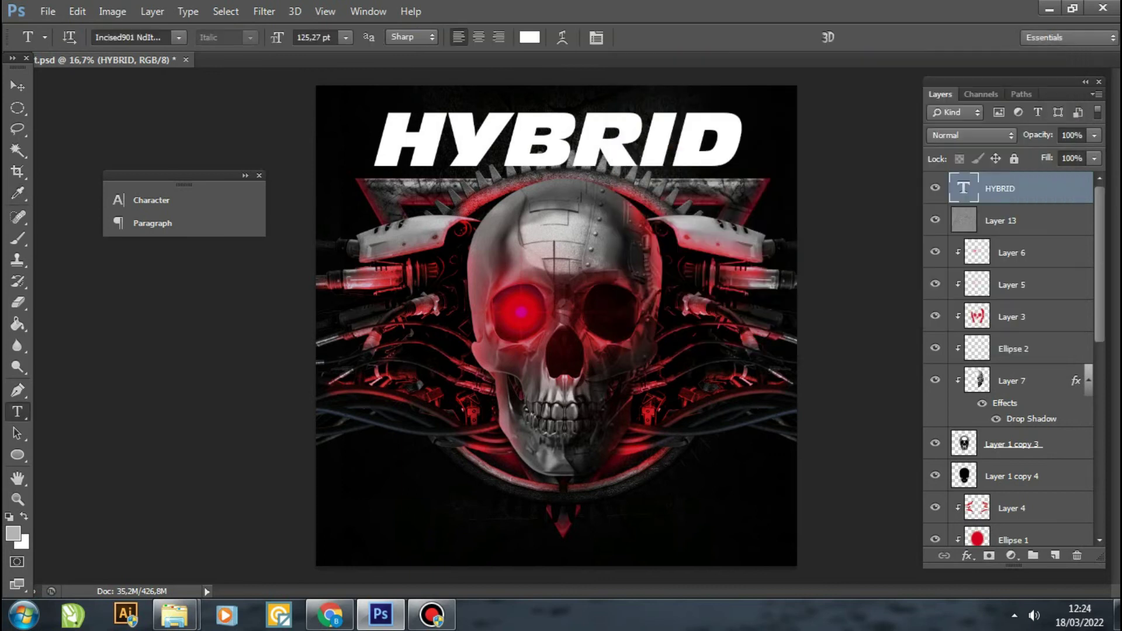
Enable a Stroke outline in the HYBRID layer style and pick its colour.
double_click(1046, 188)
left_click(683, 244)
left_click(845, 287)
left_click(1001, 92)
Apply the stroke and add a new layer clipped to the HYBRID text.
key("Return")
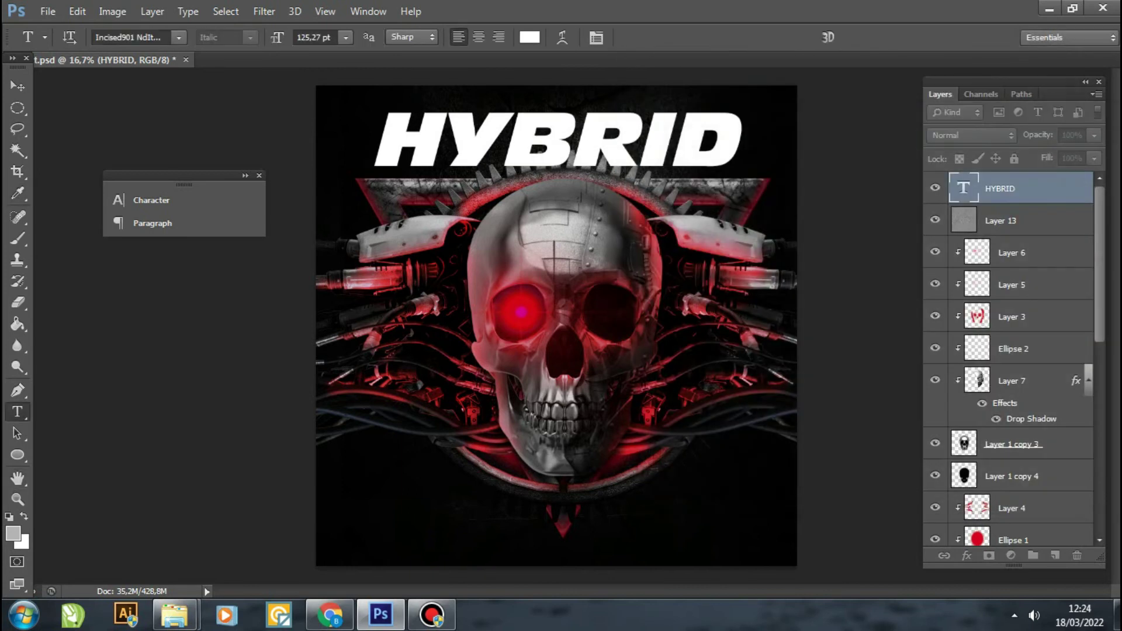
key("ctrl+shift+alt+n")
right_click(1014, 188)
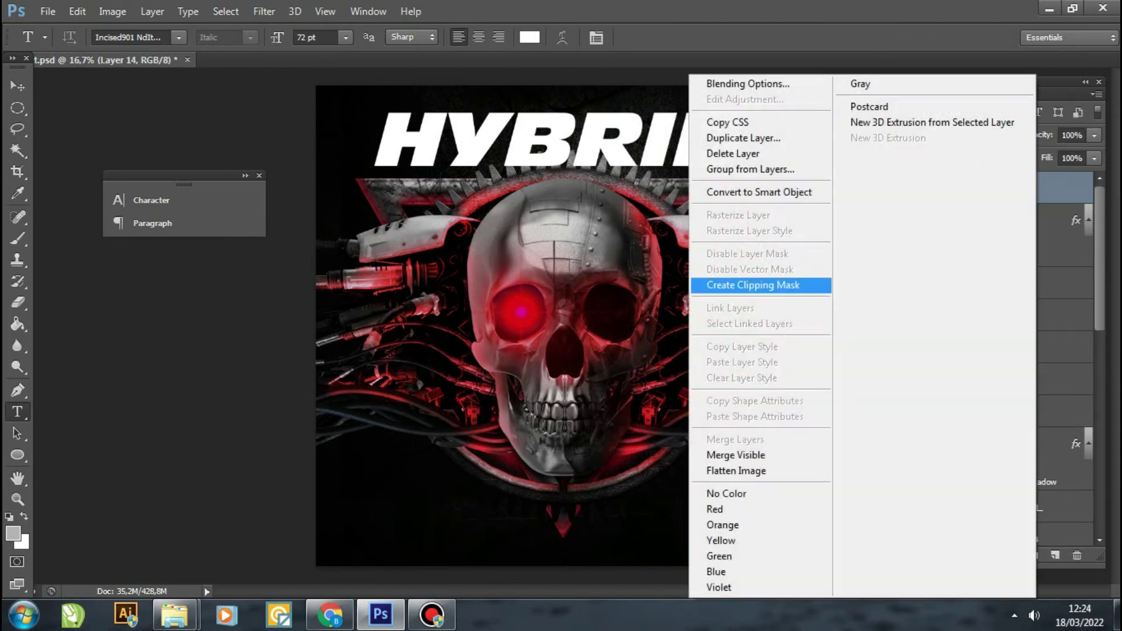
left_click(739, 286)
Draw a rectangle covering the HYBRID title.
key("u")
left_click_drag(356, 121, 784, 174)
key("ctrl+z")
right_click(17, 454)
left_click(70, 458)
left_click_drag(359, 137, 777, 165)
left_click(17, 86)
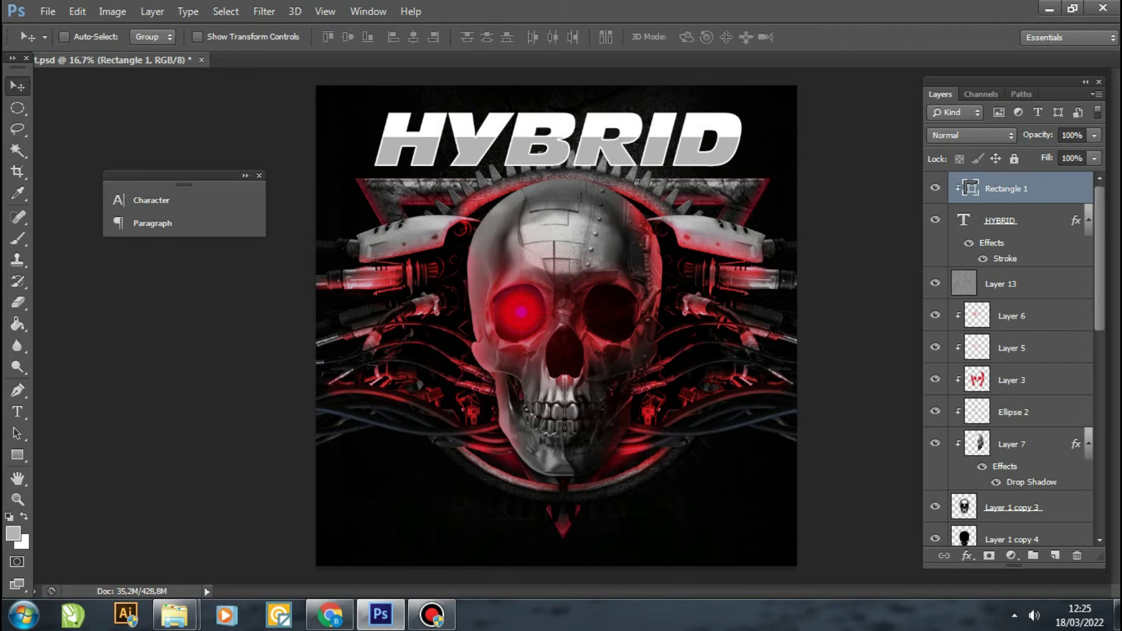
Add a Gradient Overlay to the rectangle, starting from the orange-yellow-orange preset.
double_click(1046, 188)
left_click(695, 334)
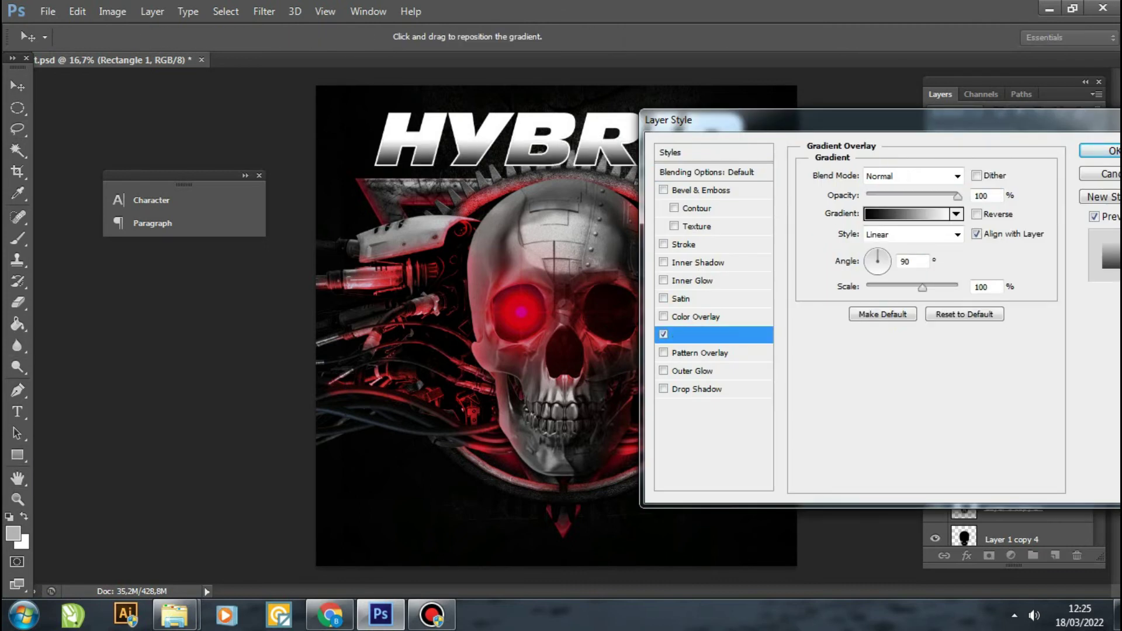
left_click(909, 214)
left_click(742, 75)
Set the gradient stops to black, grey 9b9b9b and white ffffff, shifting grey rightward.
double_click(602, 296)
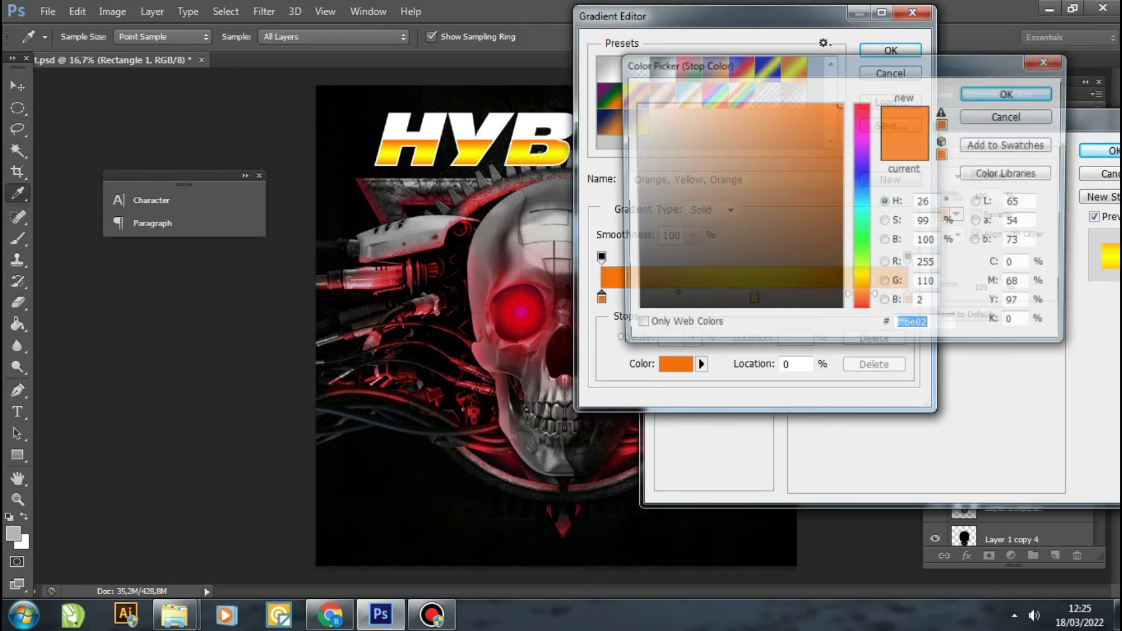
left_click(634, 312)
left_click(1010, 93)
double_click(758, 297)
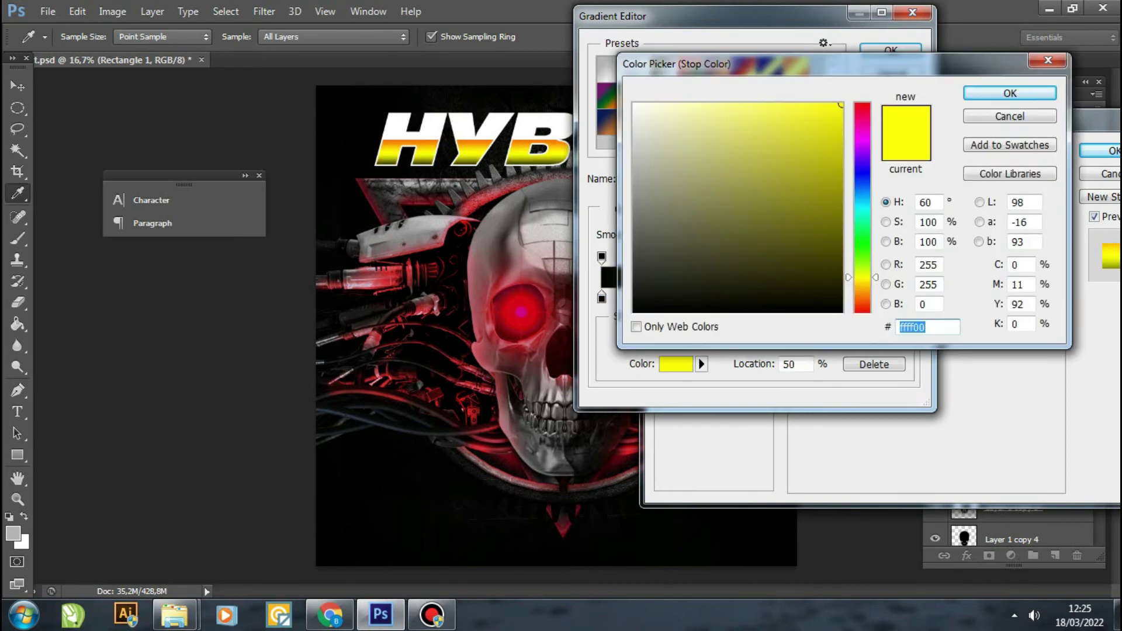
left_click(635, 185)
left_click(1010, 93)
double_click(907, 297)
type("ffffff")
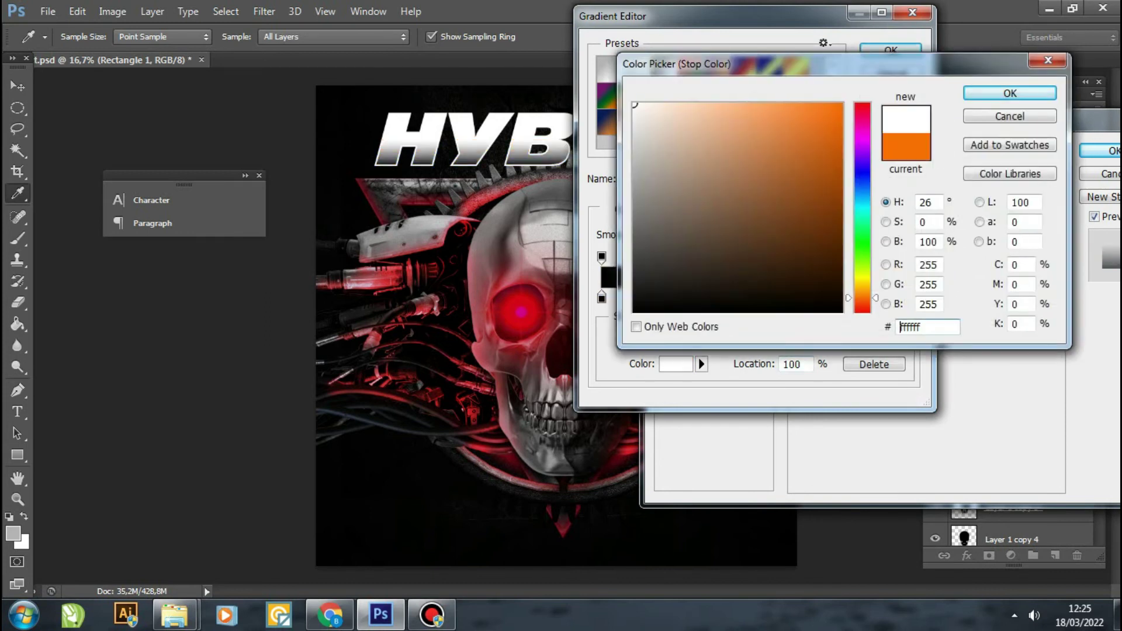
left_click(1010, 93)
left_click_drag(755, 297, 786, 297)
left_click(891, 51)
Apply the gradient overlay and nudge the title and rectangle up-right.
left_click(1099, 151)
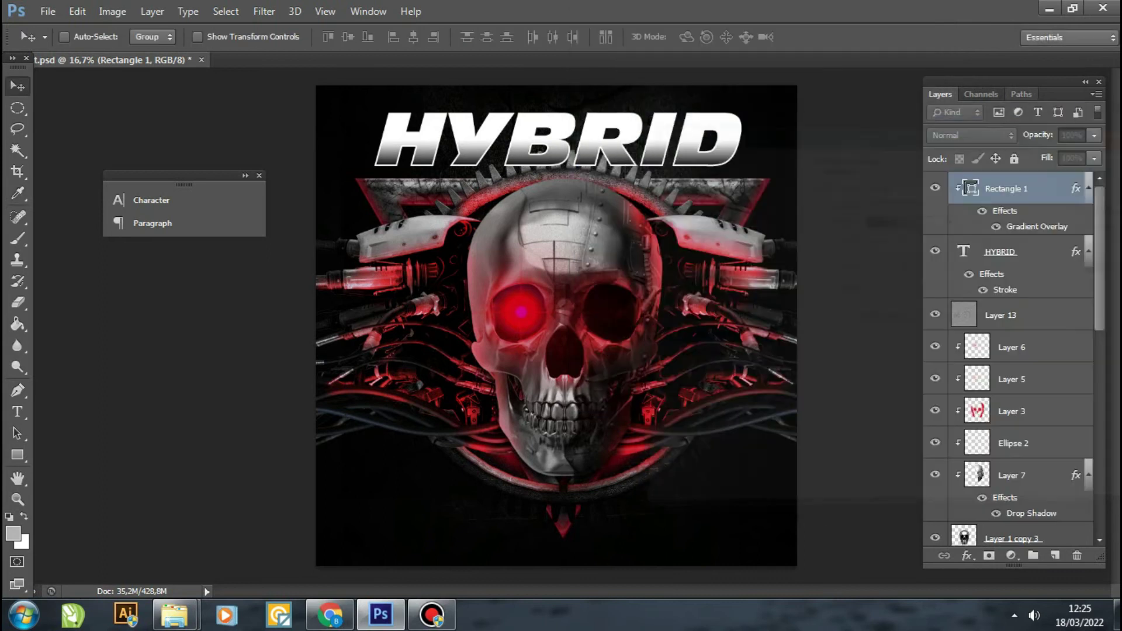
left_click(999, 251, "ctrl")
left_click_drag(561, 140, 567, 135)
Place the metal texture image over the title and resize it.
key("ctrl+o")
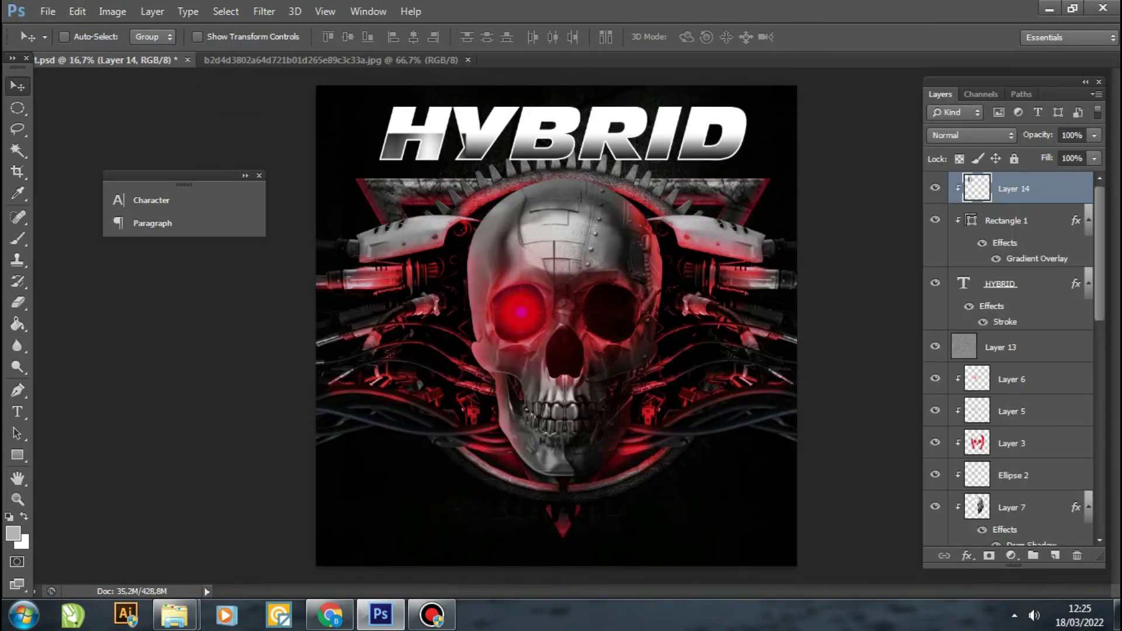
key("ctrl+t")
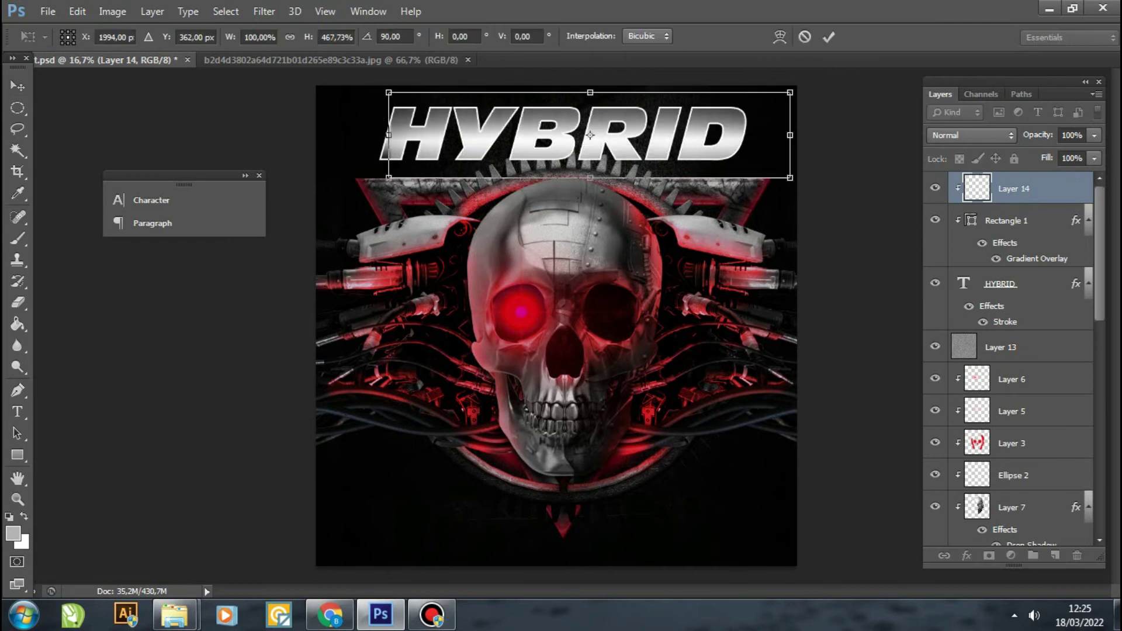
key("Return")
left_click(468, 60)
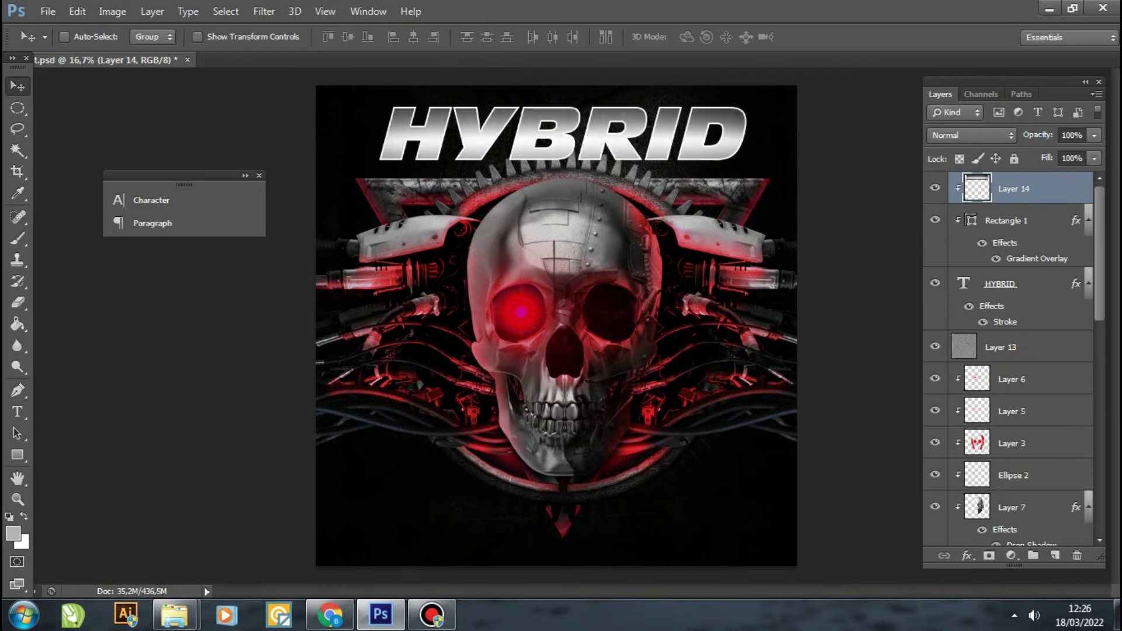
Zoom in on the HYBRID title and save the document.
key("z")
left_click(616, 154)
left_click(48, 11)
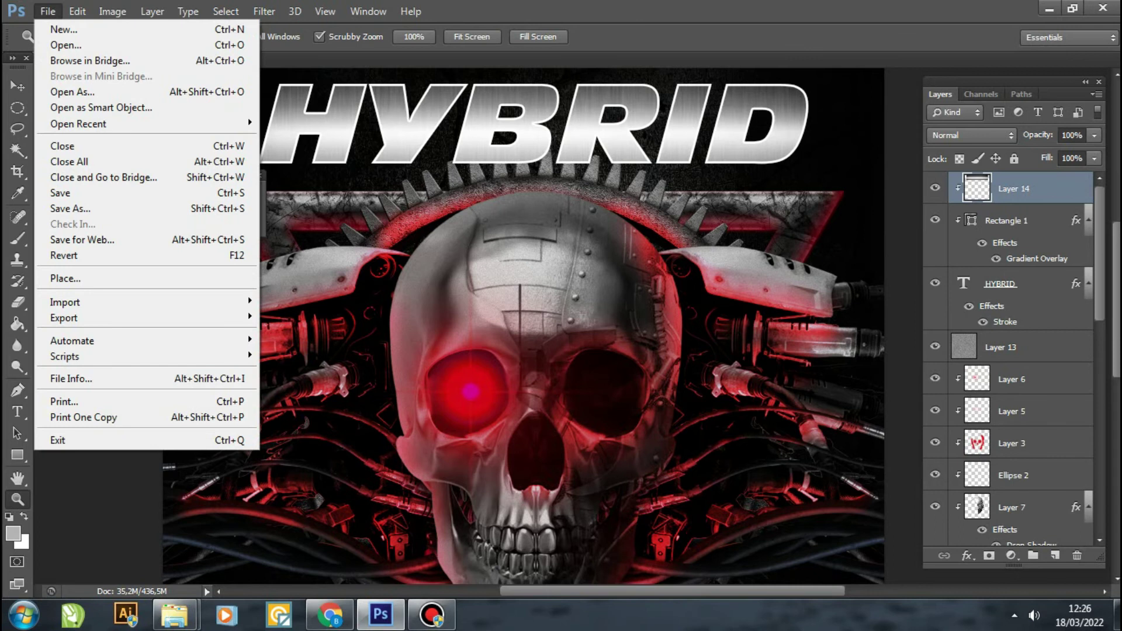
left_click(60, 193)
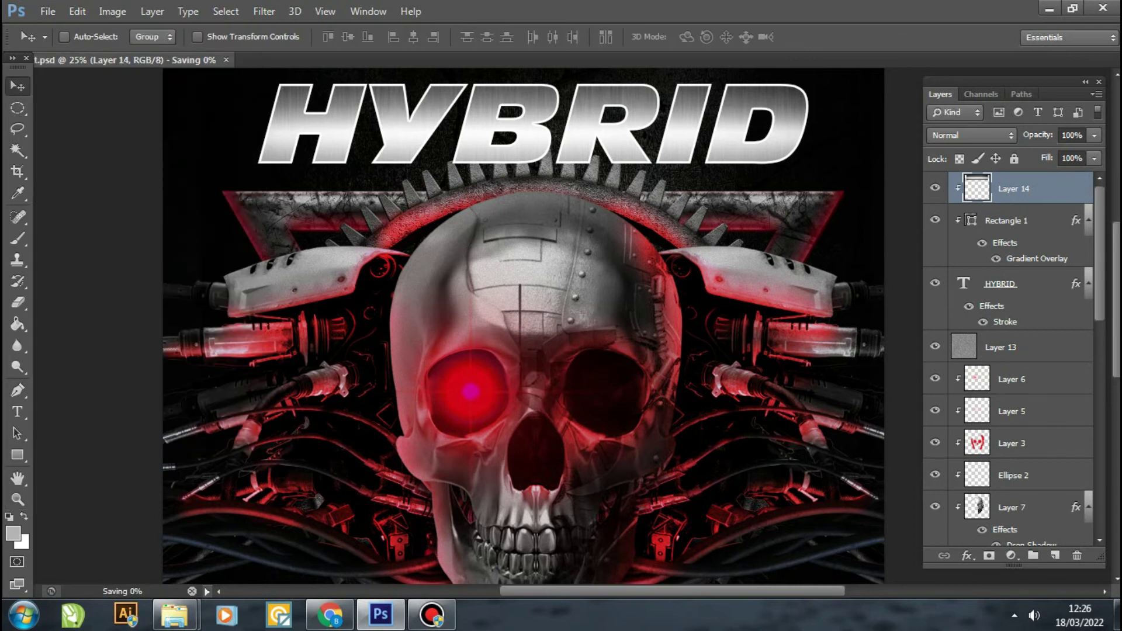
Give the HYBRID text a Normal-blended drop shadow with increased distance.
left_click(1000, 283)
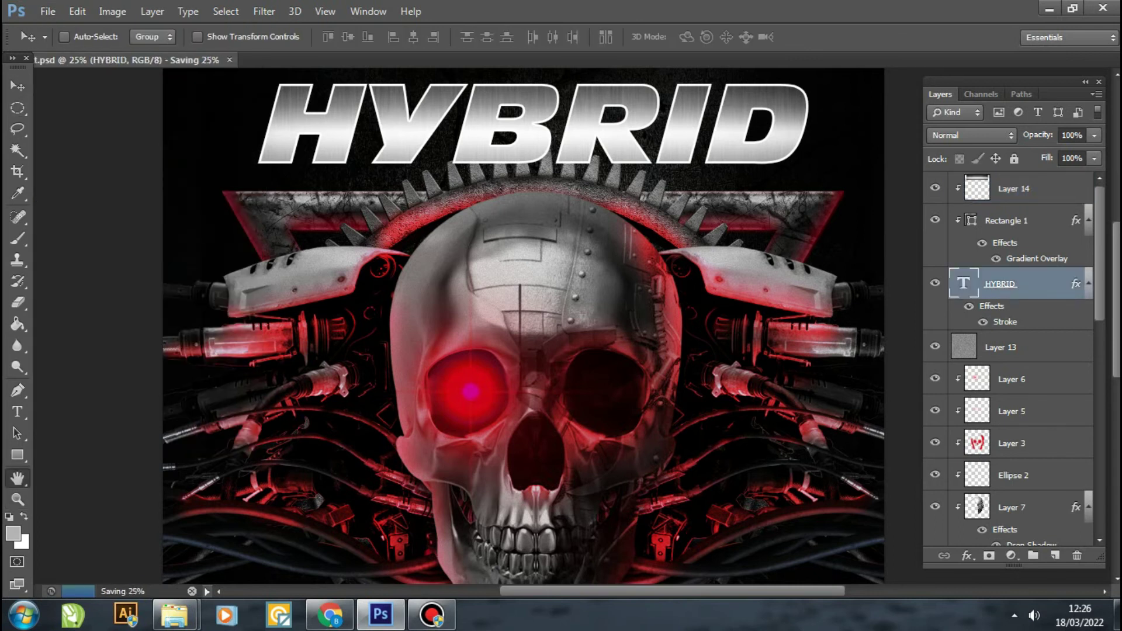
double_click(1041, 284)
left_click(697, 389)
left_click(912, 176)
left_click(900, 176)
left_click_drag(871, 246, 904, 246)
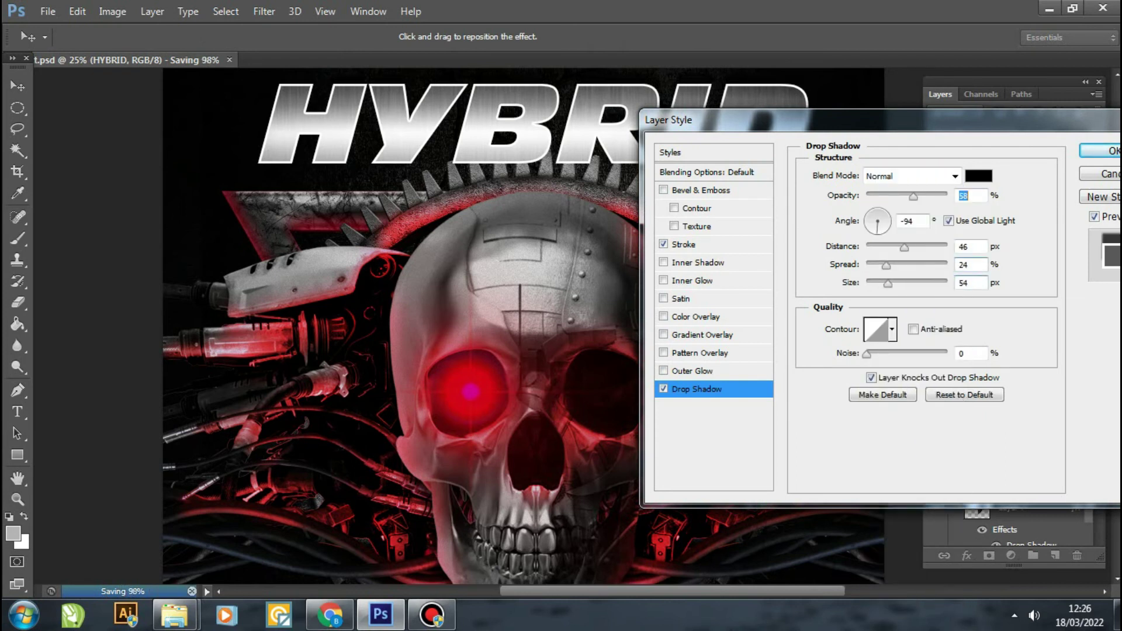
Add Bevel & Emboss with size 7 and a Contour to the title.
left_click(663, 190)
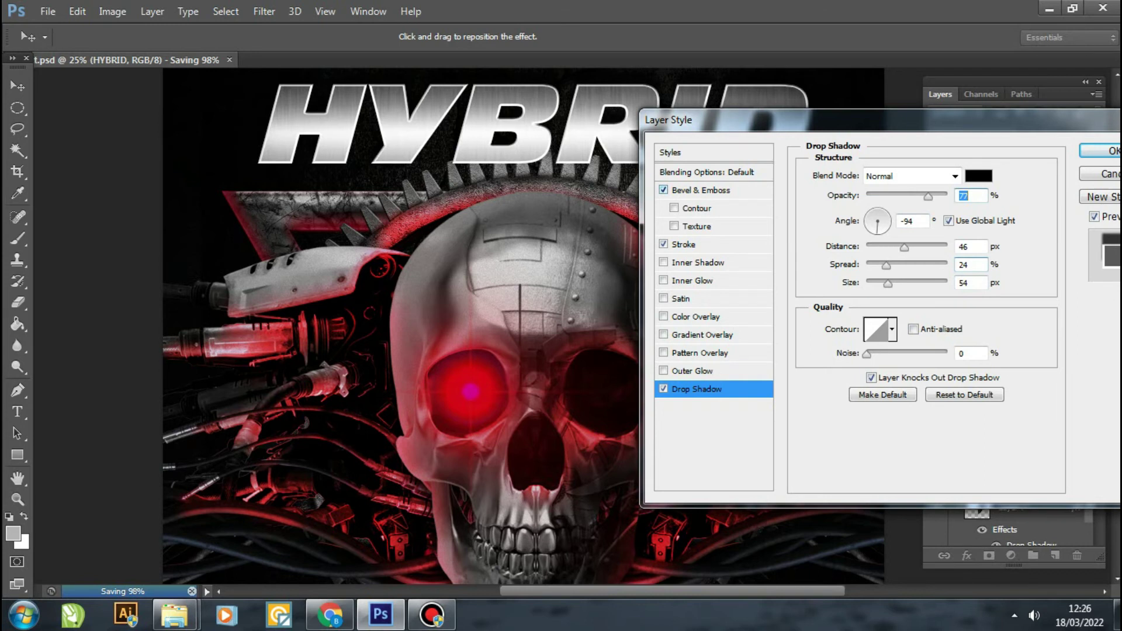
left_click(700, 190)
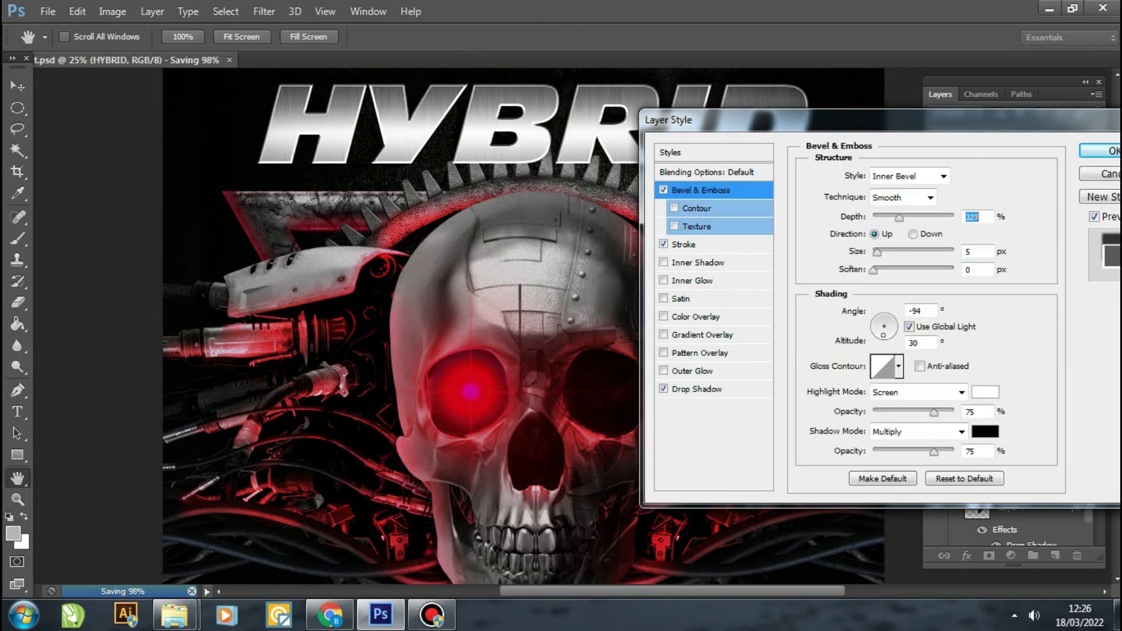
key("Tab")
key("Up")
key("Up")
left_click(674, 208)
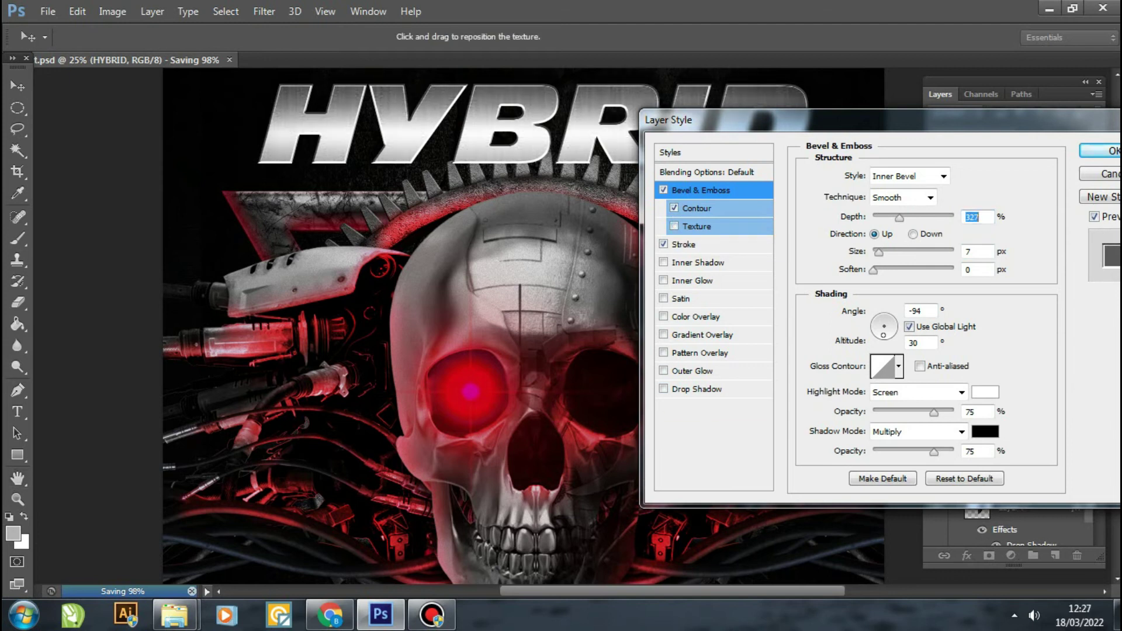
key("Return")
Duplicate the HYBRID title layer twice and merge the two copies into one layer.
key("ctrl+j")
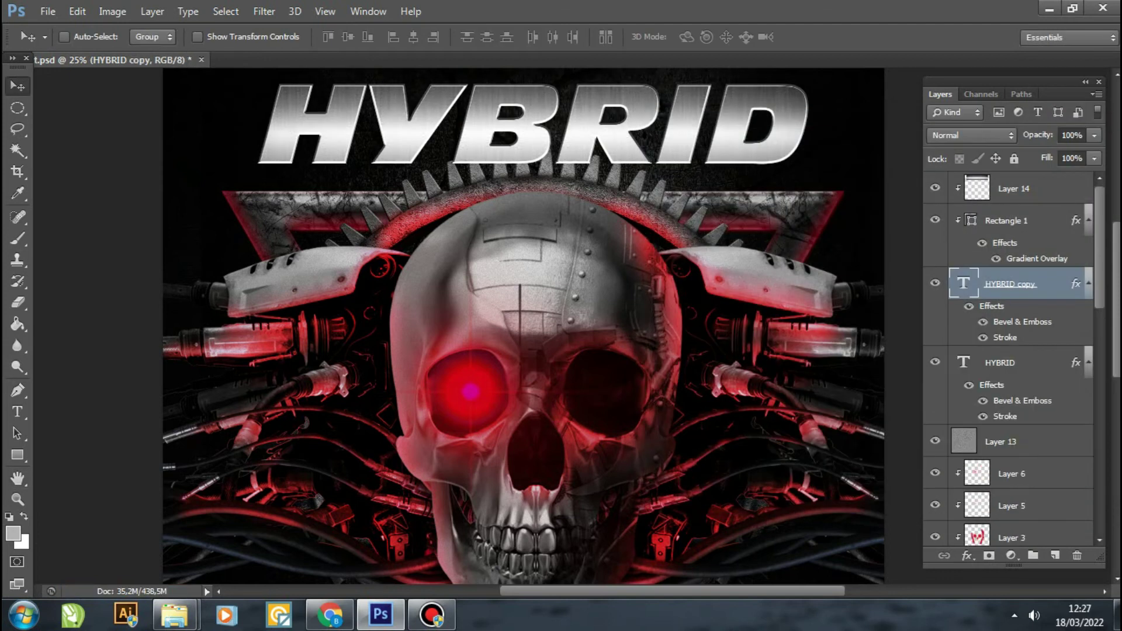
key("ctrl+j")
left_click(999, 363, "shift")
right_click(1036, 363)
key("Escape")
right_click(1035, 362)
left_click(152, 11)
key("ctrl+e")
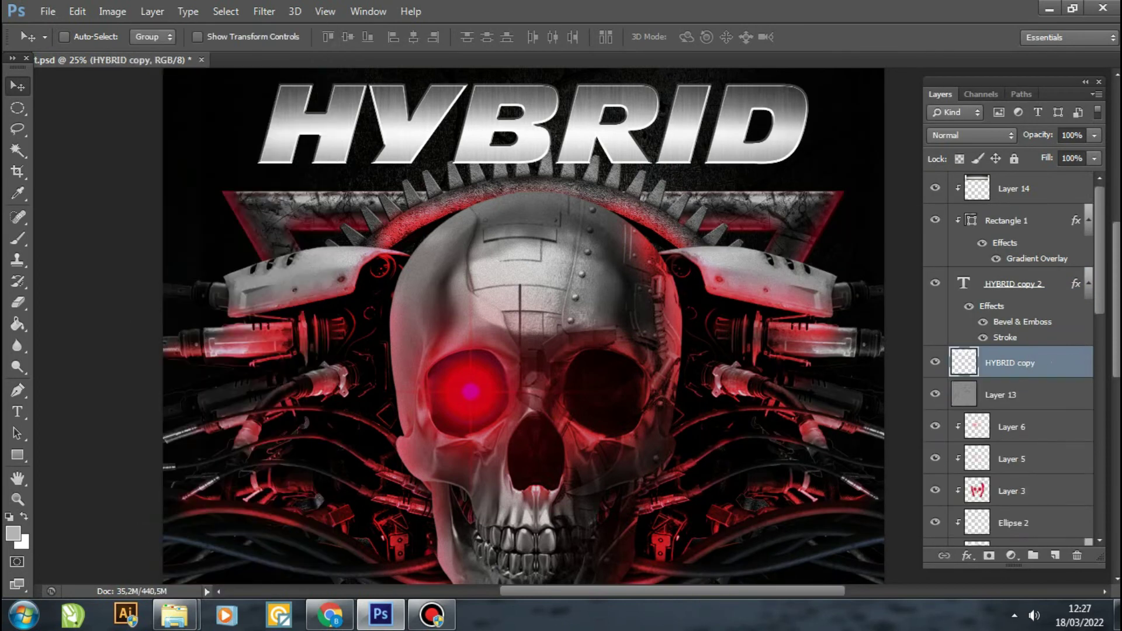
Give the merged HYBRID copy a black Color Overlay and rasterize its effects.
double_click(1052, 362)
left_click(697, 316)
left_click(978, 177)
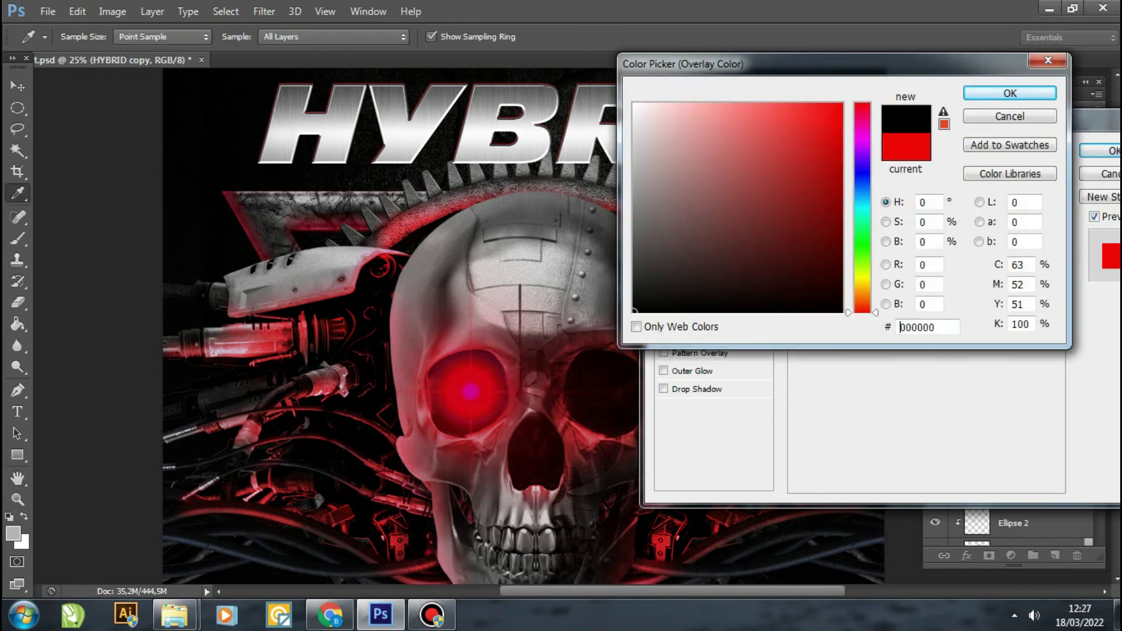
left_click(1009, 92)
key("Return")
right_click(1036, 362)
left_click(751, 230)
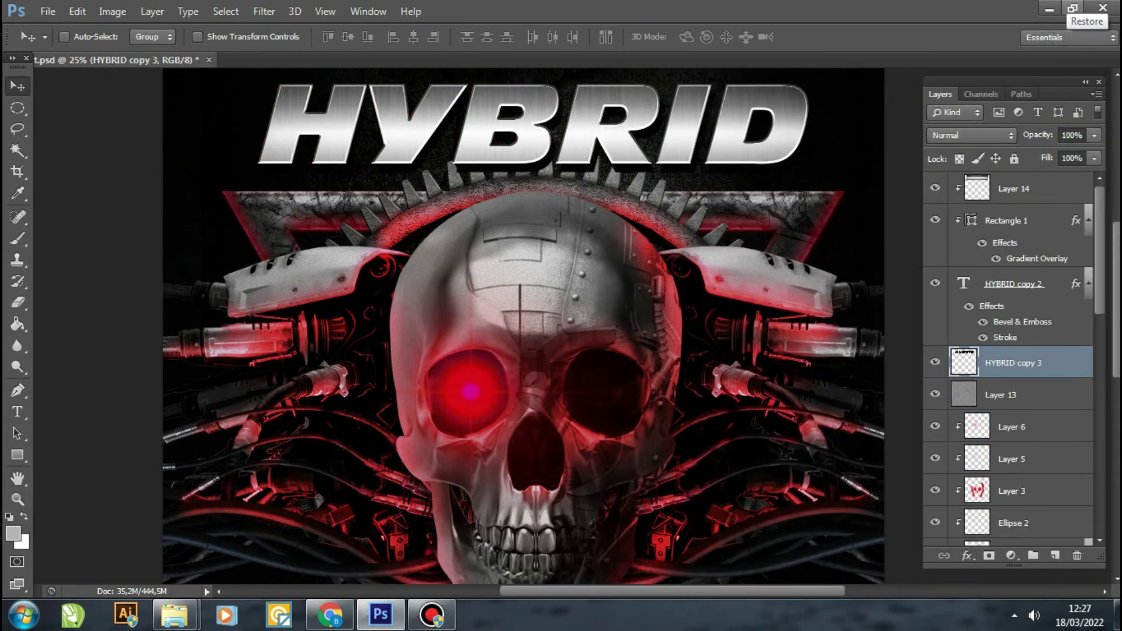
Gaussian-blur the black HYBRID copy into a shadow and group the title layers.
left_click(263, 11)
left_click(515, 291)
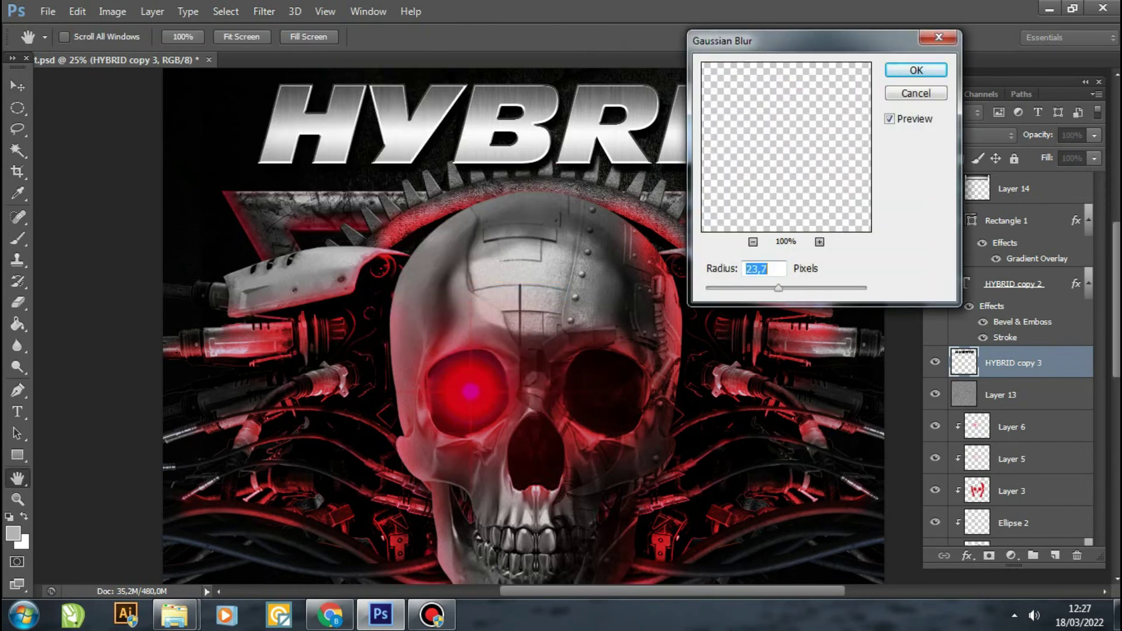
key("Return")
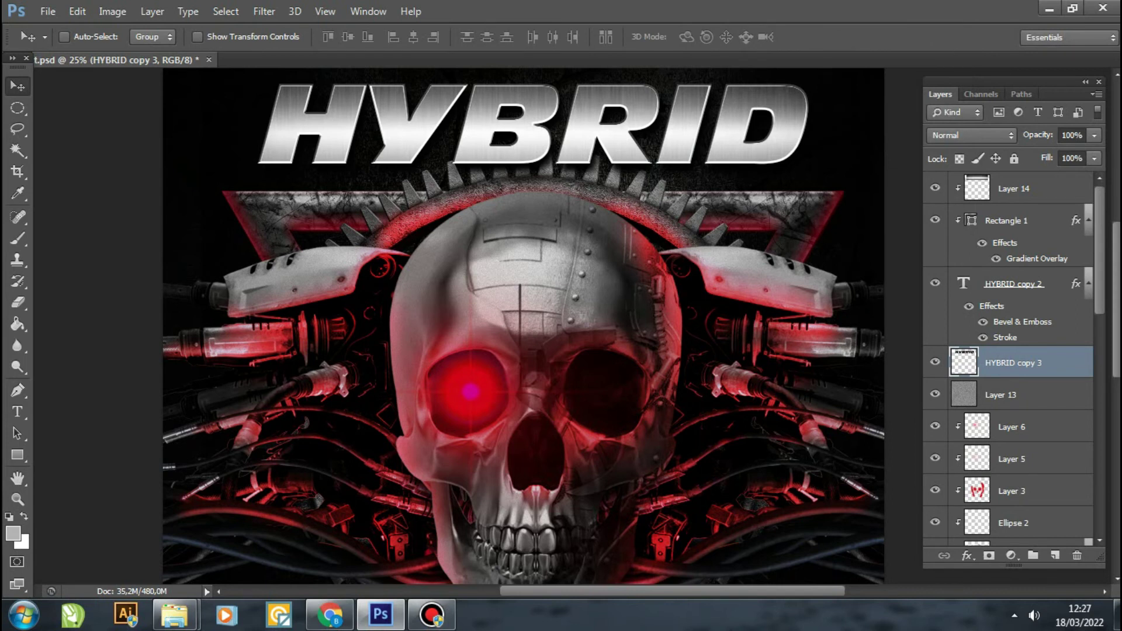
left_click(1011, 188, "shift")
key("ctrl+g")
Zoom out to the whole cover and shrink the HYBRID title group slightly.
key("z")
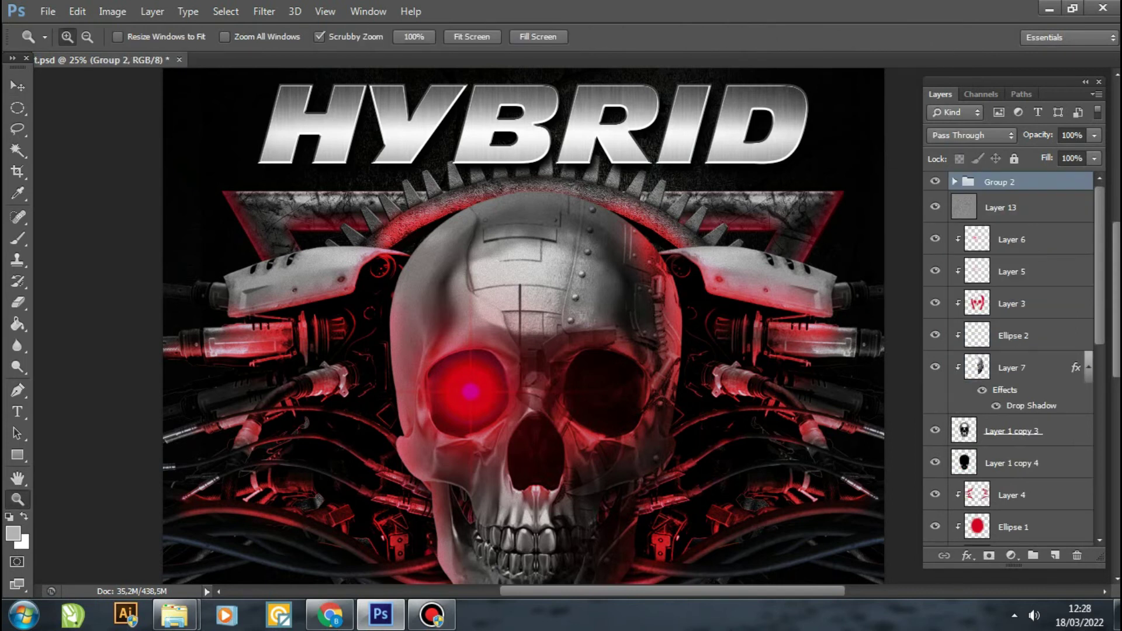
left_click_drag(514, 351, 362, 351)
key("ctrl+t")
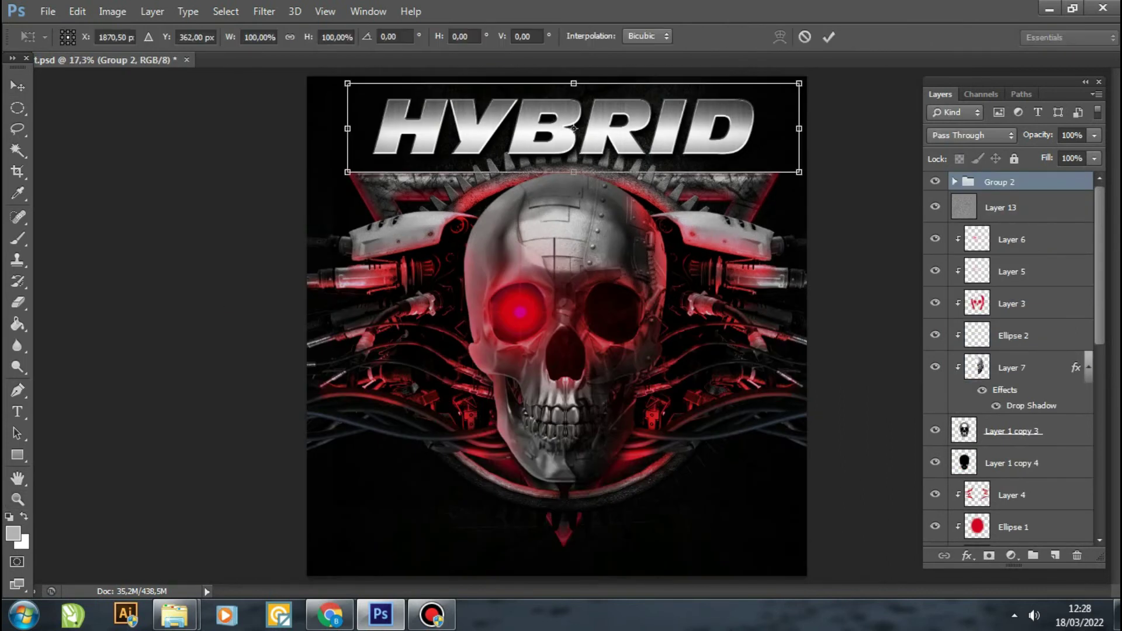
left_click_drag(375, 85, 402, 94)
key("Escape")
key("Return")
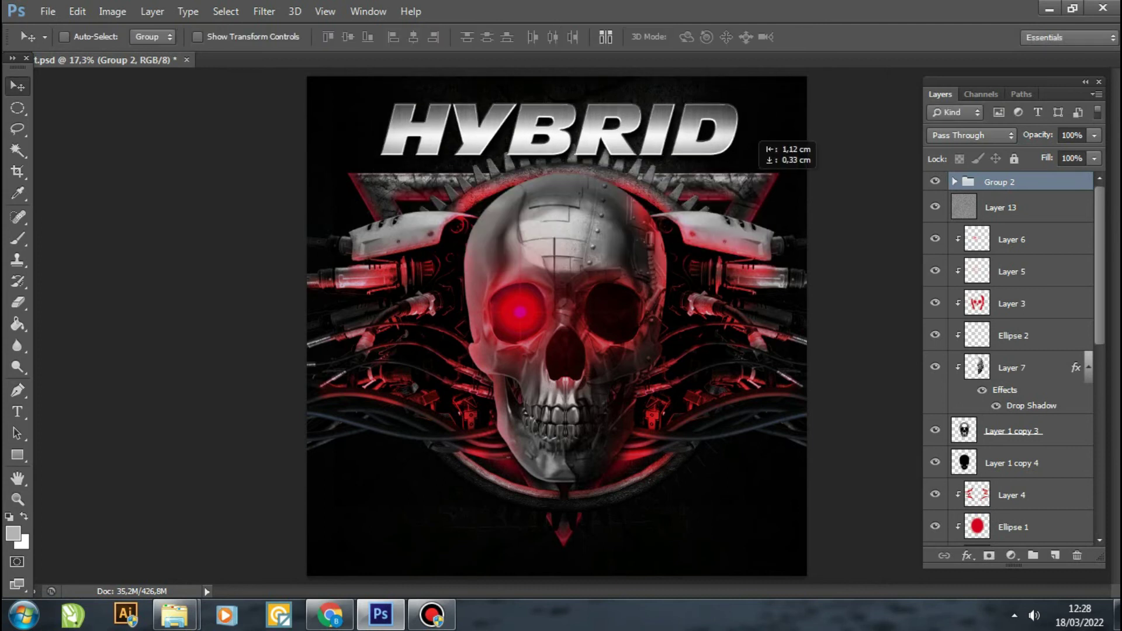
Open the parental advisory logo image and drag it into the HYBRID cover document.
left_click(47, 11)
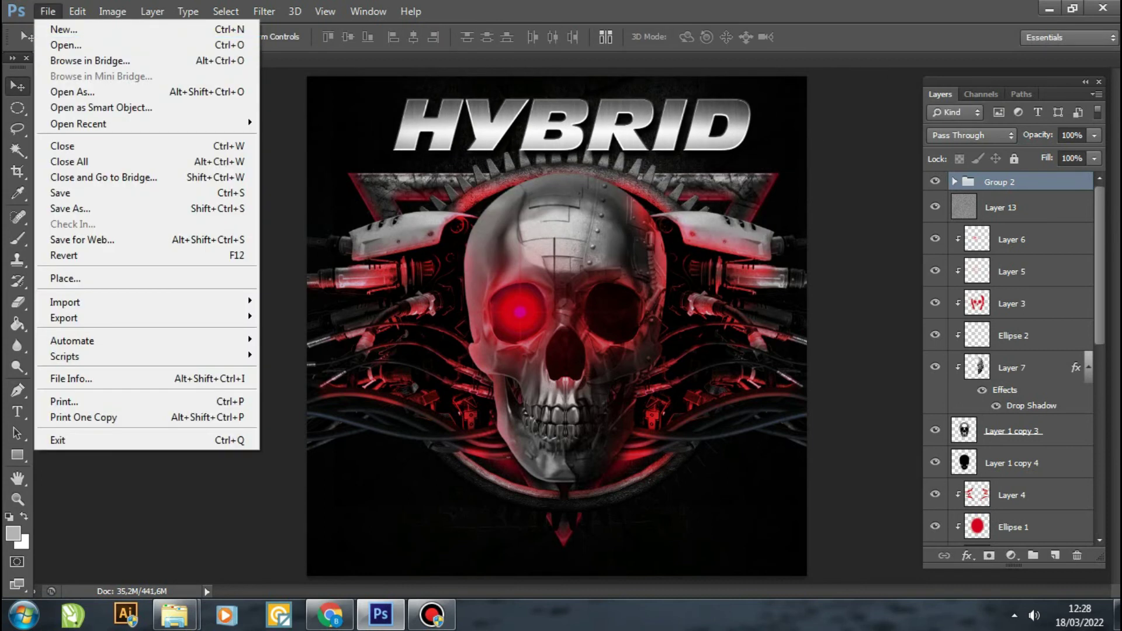
left_click(51, 43)
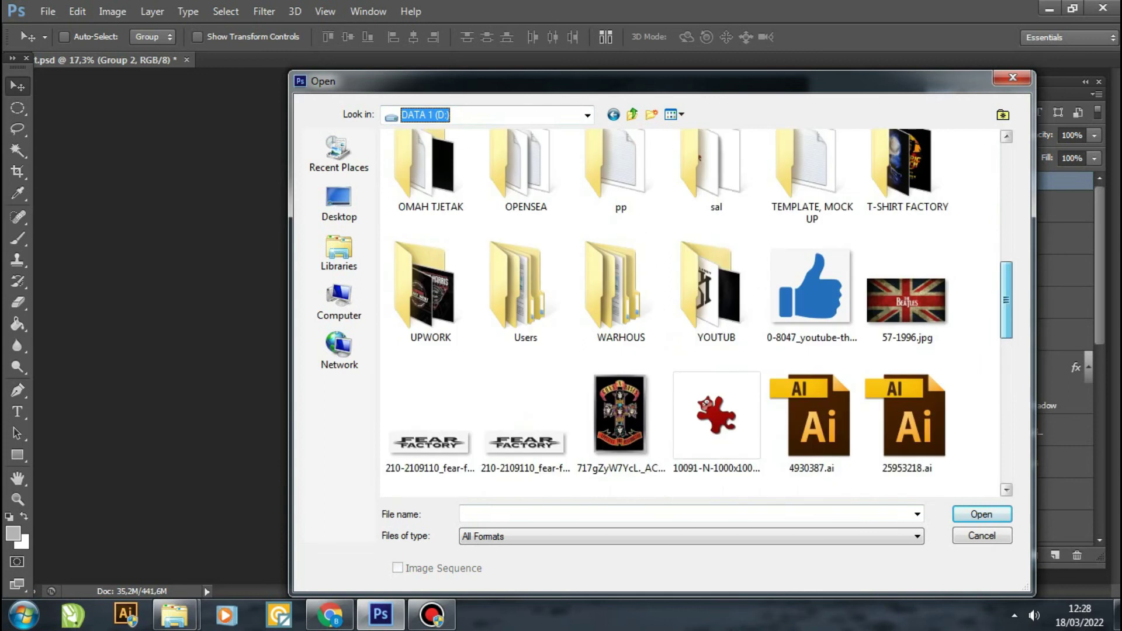
double_click(719, 244)
double_click(426, 175)
double_click(943, 183)
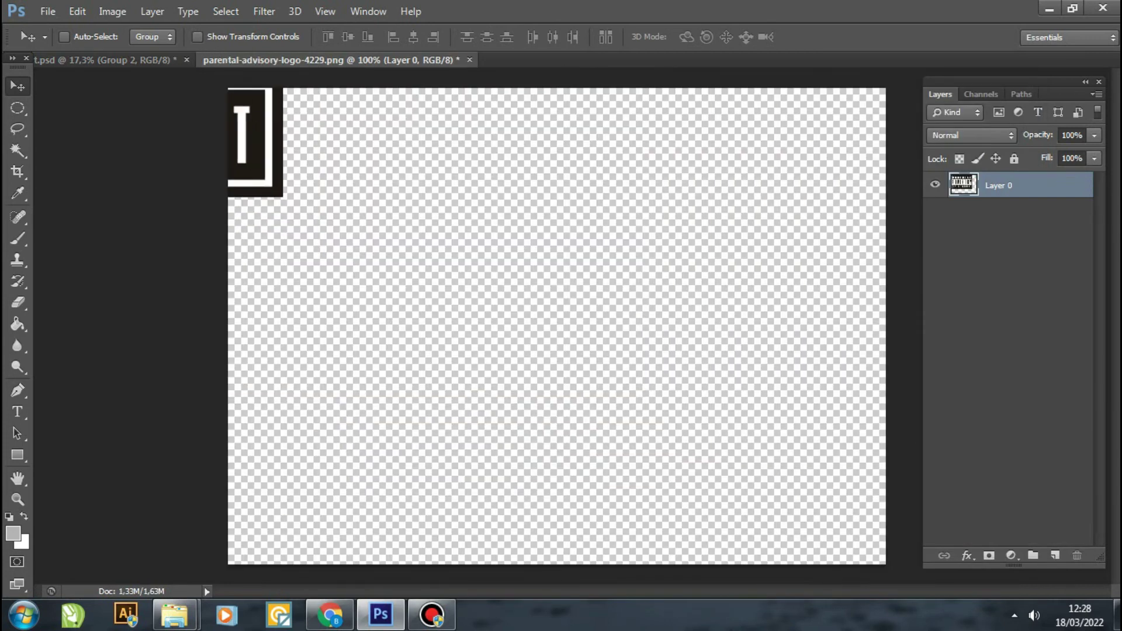
left_click_drag(584, 327, 790, 493)
Darken the logo's midtones with Levels and shrink it into the bottom-right corner.
key("ctrl+l")
left_click_drag(861, 273, 879, 272)
key("Return")
key("v")
key("ctrl+t")
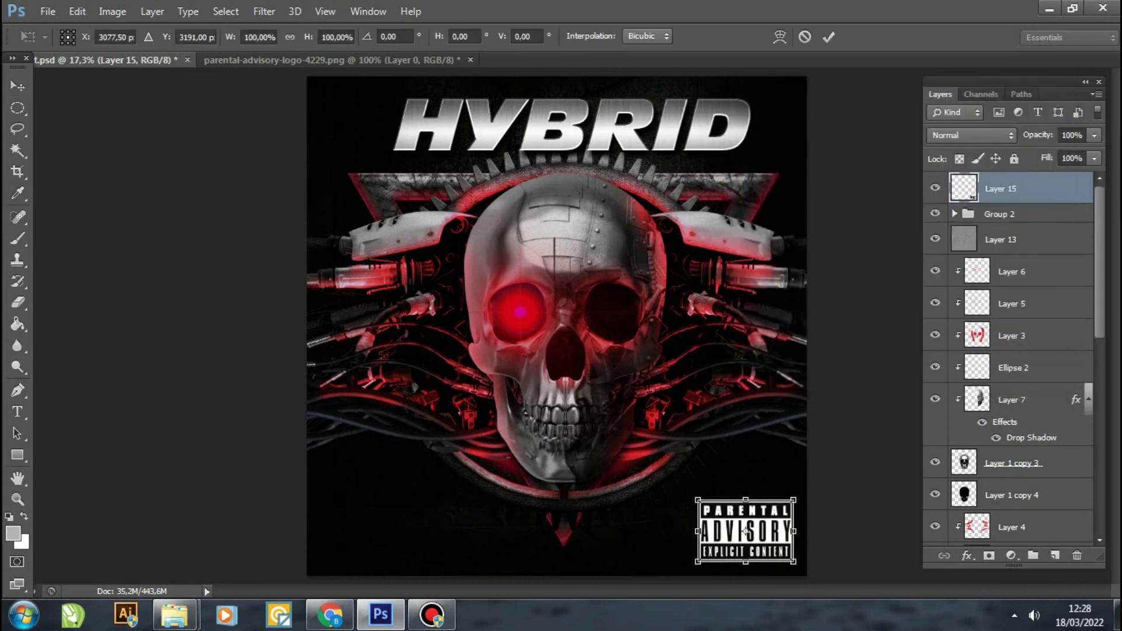
left_click_drag(699, 502, 714, 510)
key("Return")
Scale the HYBRID title group slightly smaller and nudge it right and down.
left_click(1000, 214)
key("ctrl+t")
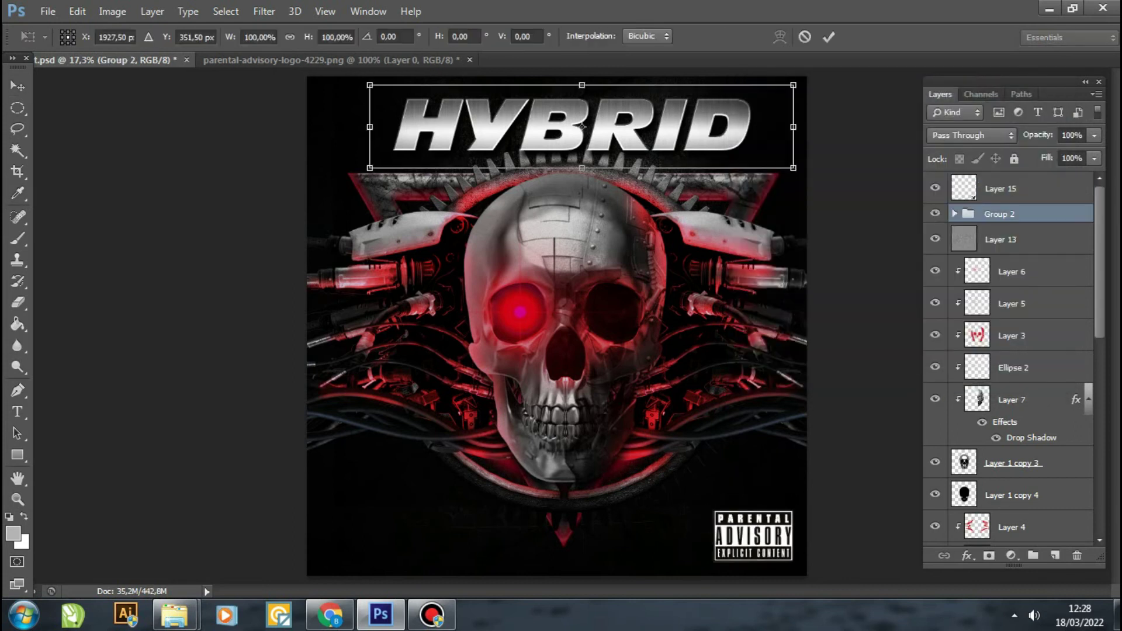
left_click_drag(797, 166, 762, 162)
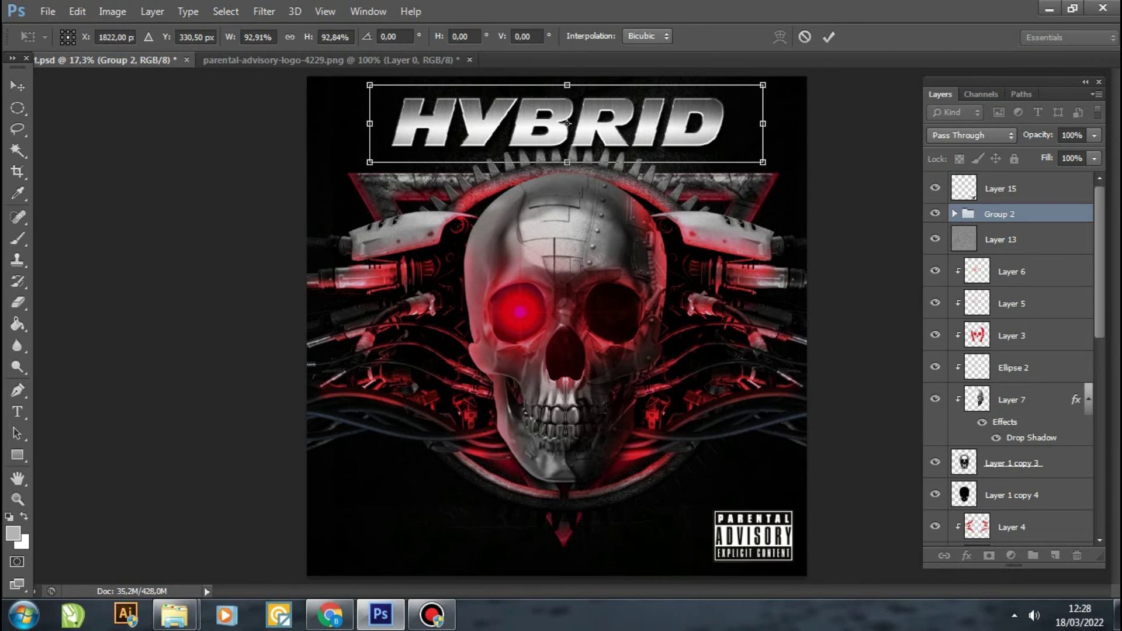
key("Return")
left_click_drag(567, 123, 575, 129)
Close the parental advisory document without saving and save the cover document t.psd.
left_click(327, 60)
left_click(469, 59)
key("n")
left_click(47, 11)
left_click(53, 191)
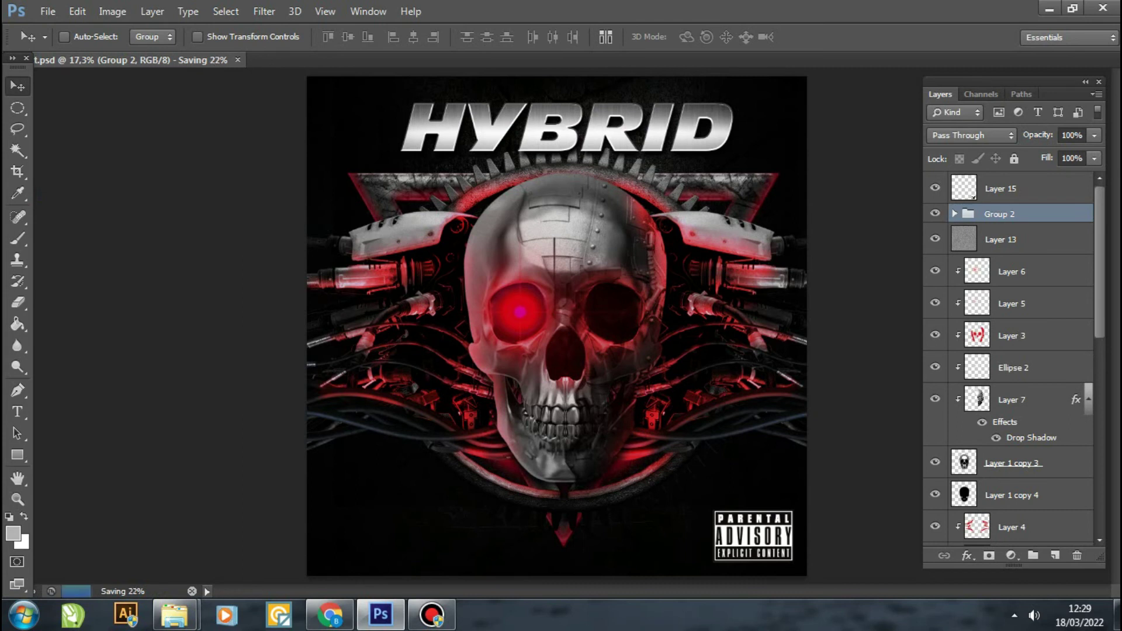
key("alt+bracketright")
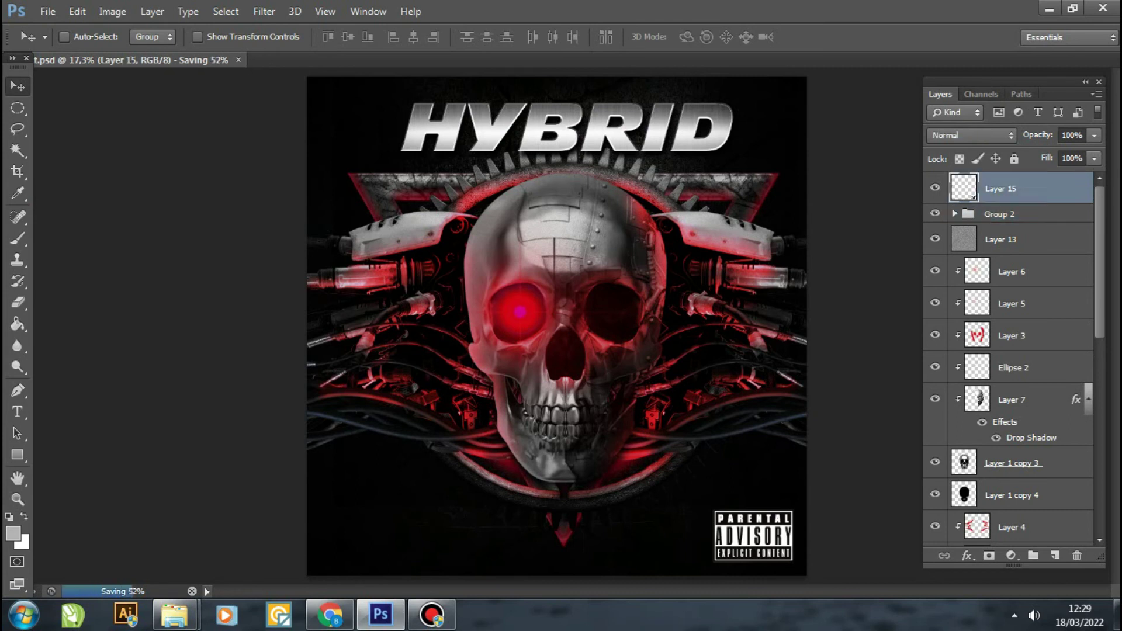
Add a Color Lookup adjustment layer set to Crisp_Warm.look at a faint opacity.
left_click(1010, 556)
left_click(187, 148)
left_click(146, 164)
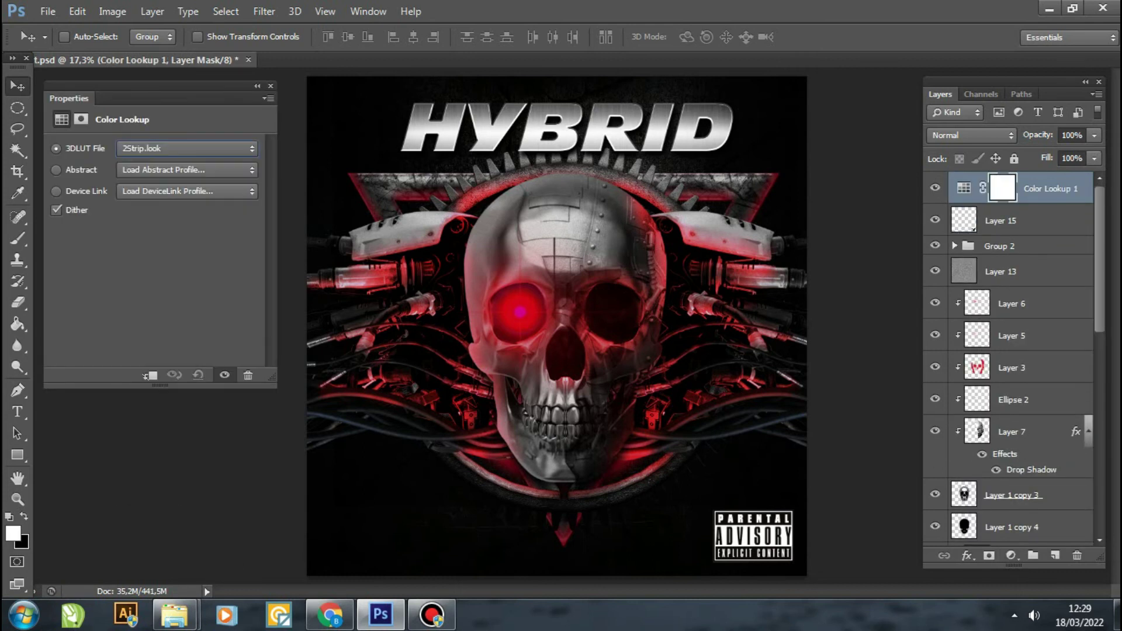
key("Down")
key("Down")
key("Down")
key("Down")
left_click(1094, 135)
left_click_drag(1096, 154, 1023, 153)
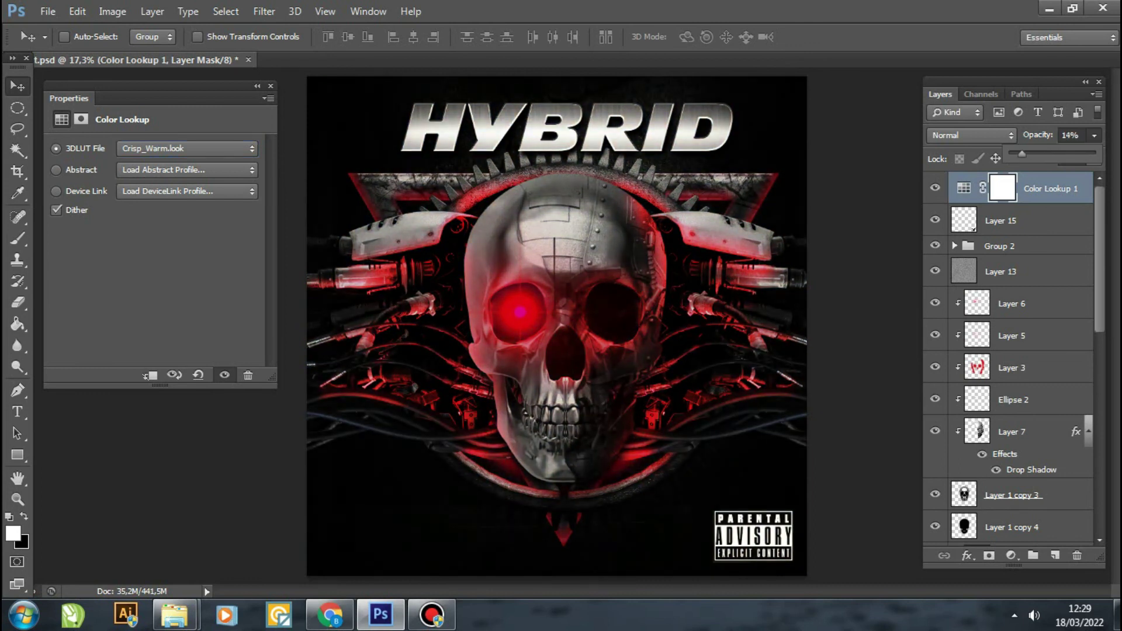
Add a second Color Lookup adjustment layer using the 3Strip.look preset.
left_click(1011, 555)
left_click(1005, 442)
left_click(187, 148)
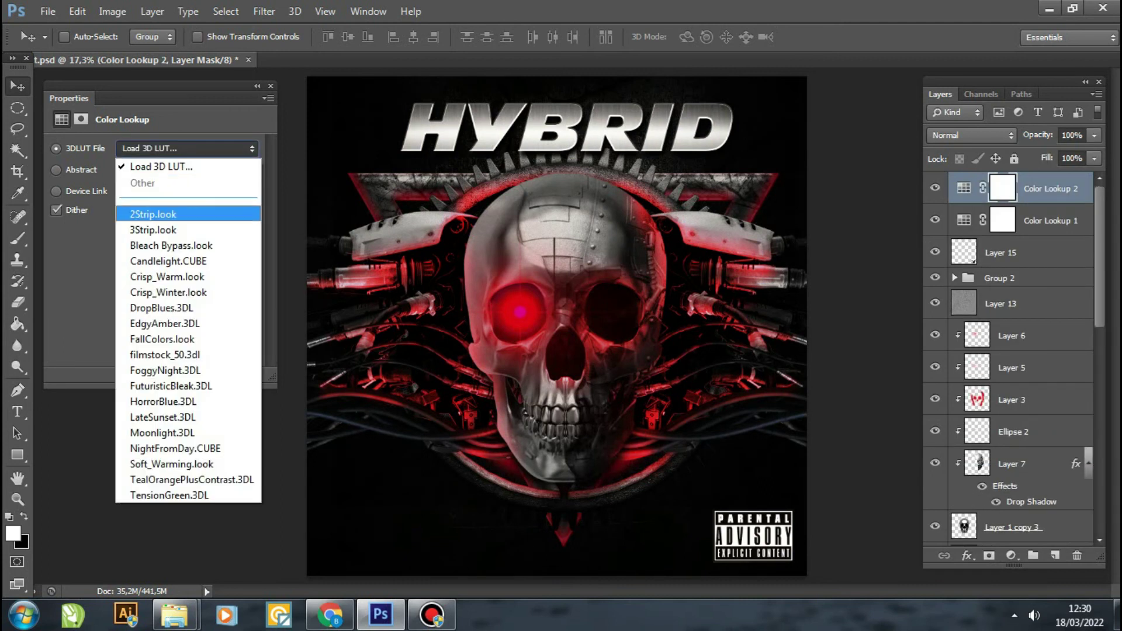
left_click(170, 197)
key("Down")
key("Down")
key("Down")
key("Down")
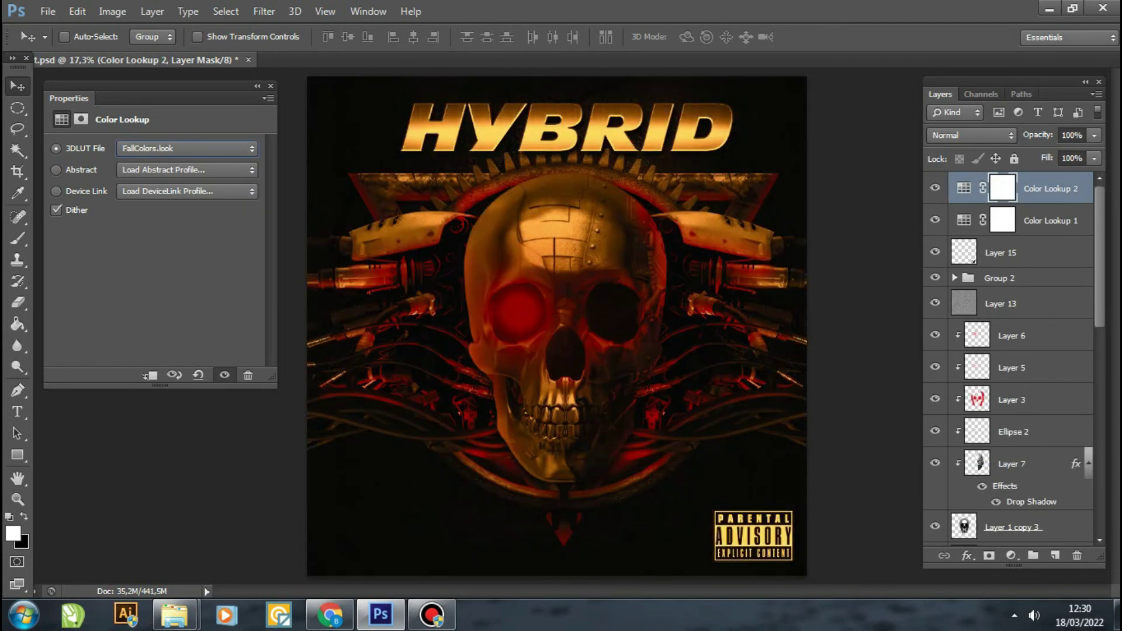
key("Down")
key("Down")
key("Down")
key("Down")
key("Down")
key("Down")
key("Down")
key("Down")
key("Down")
Add a third Color Lookup with Bleach Bypass.look at 24% and move the title group to the top.
key("Down")
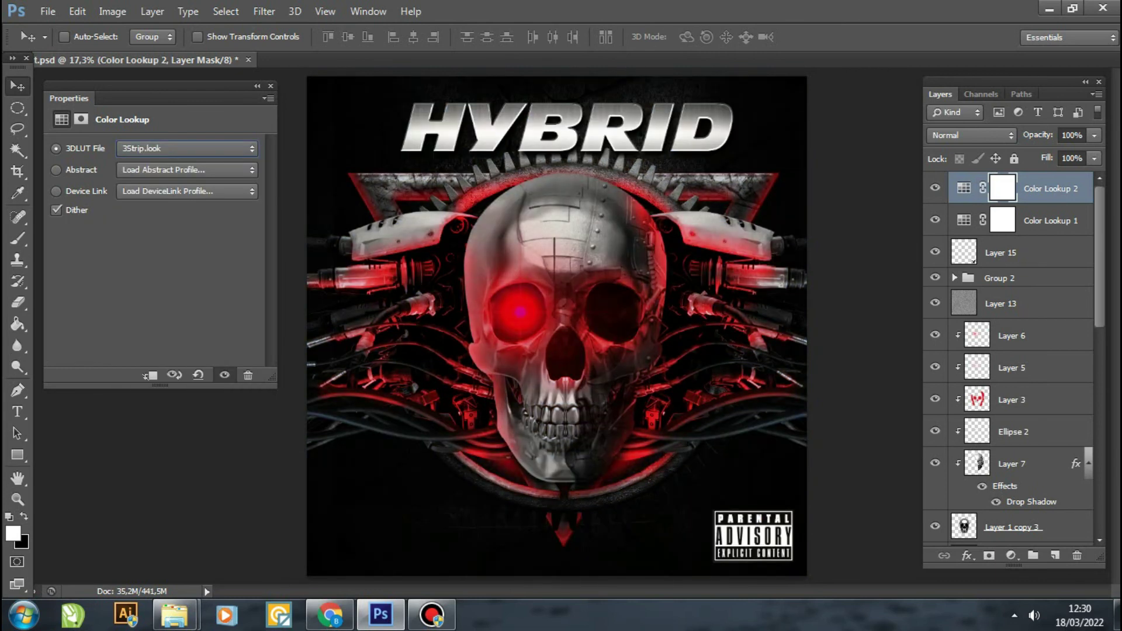
left_click(1011, 555)
left_click(987, 442)
left_click(187, 149)
left_click(176, 187)
key("Down")
key("Up")
left_click(1094, 135)
left_click_drag(1097, 154, 1029, 154)
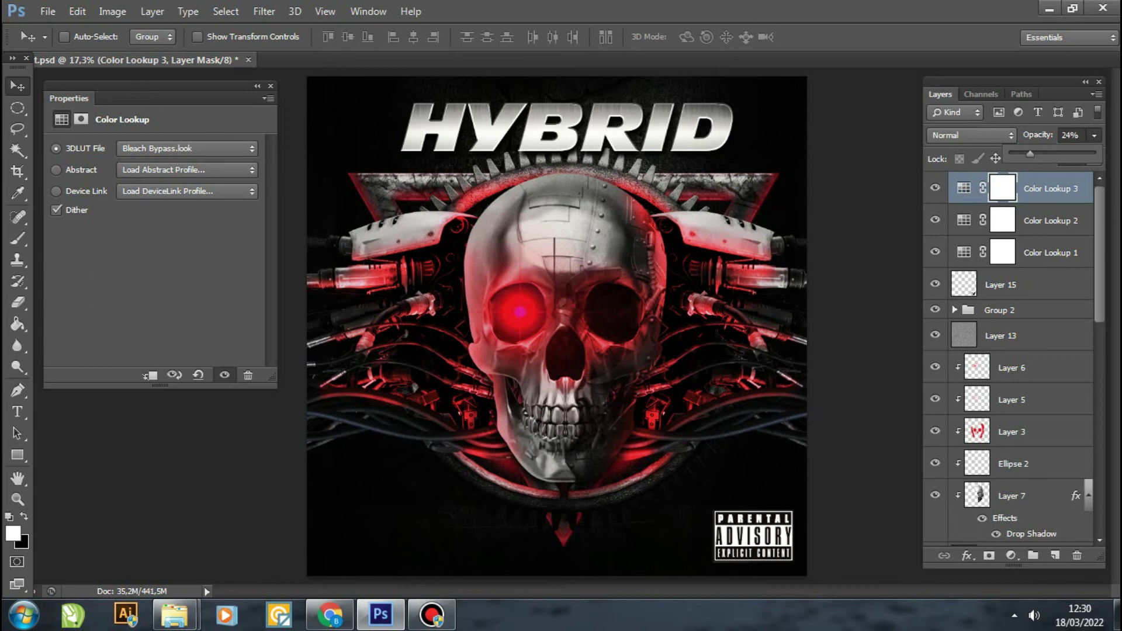
left_click(271, 86)
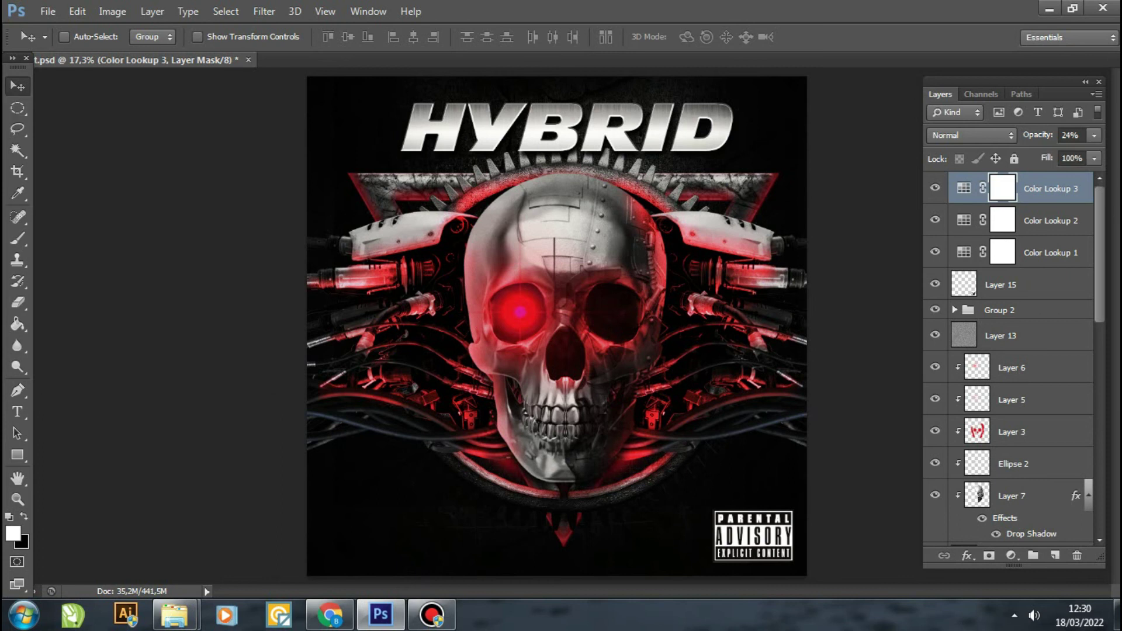
left_click_drag(999, 310, 1000, 175)
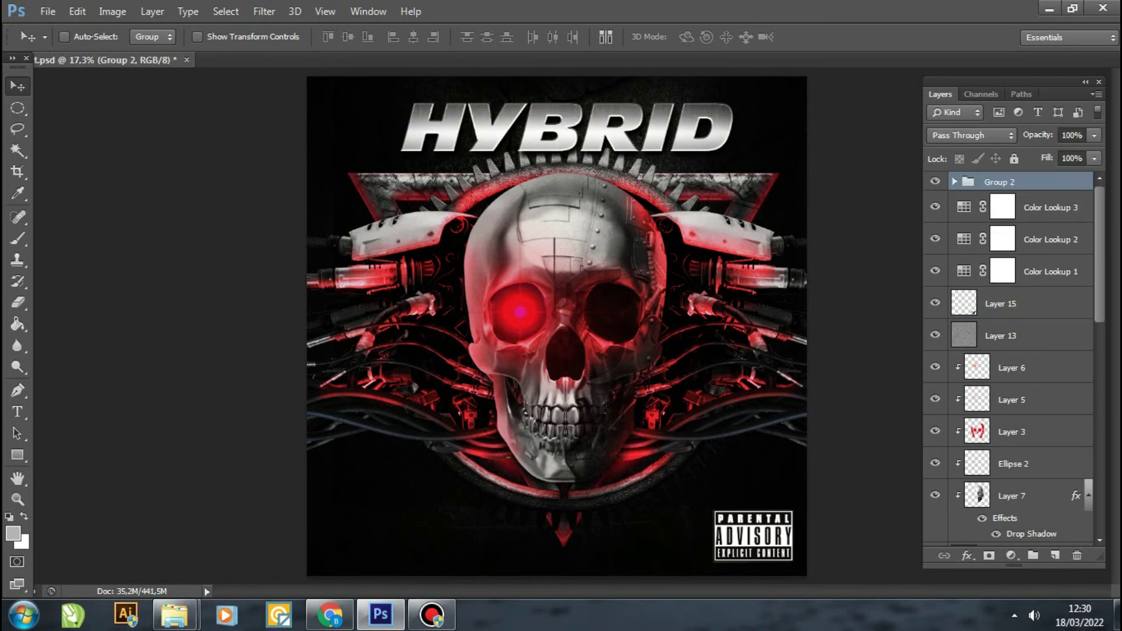
Select Layer 15 and browse BLACK PROJECT > STOCK PHOTO > TEXTURE for the crease texture.
left_click(1029, 303)
left_click(47, 11)
left_click(75, 43)
key("BackSpace")
scroll(525, 316, "up", 5)
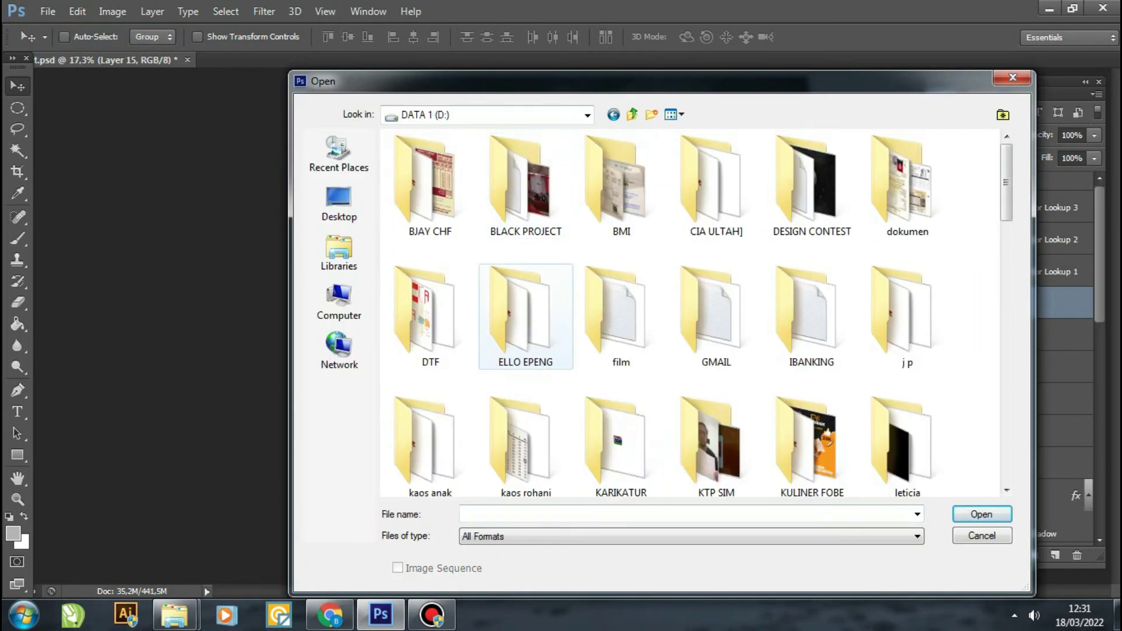
double_click(525, 187)
double_click(426, 280)
scroll(525, 315, "down", 2)
double_click(426, 374)
scroll(526, 315, "down", 5)
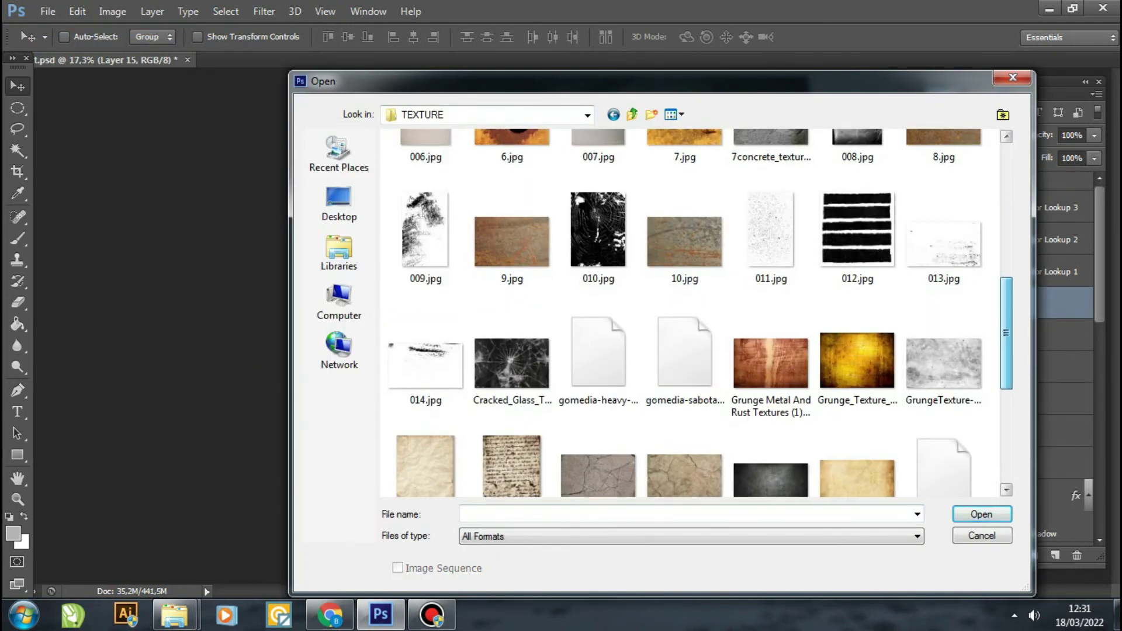
scroll(689, 316, "down", 5)
key("Escape")
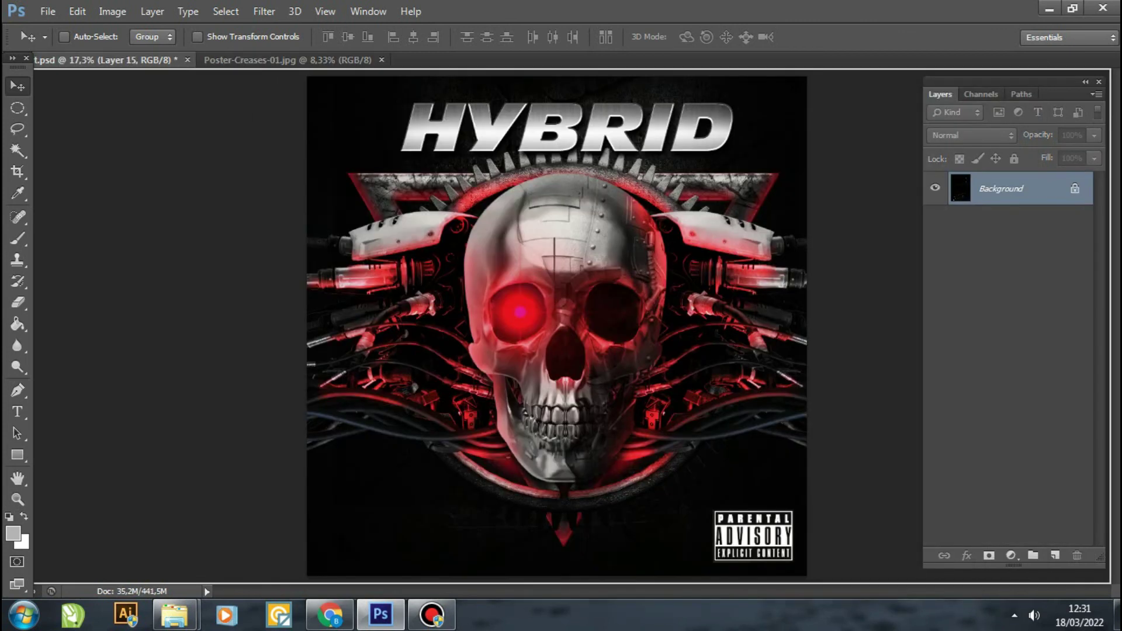
Drop Poster-Creases-01.jpg into the cover, spread it over the canvas and set Screen blending.
left_click_drag(556, 314, 508, 257)
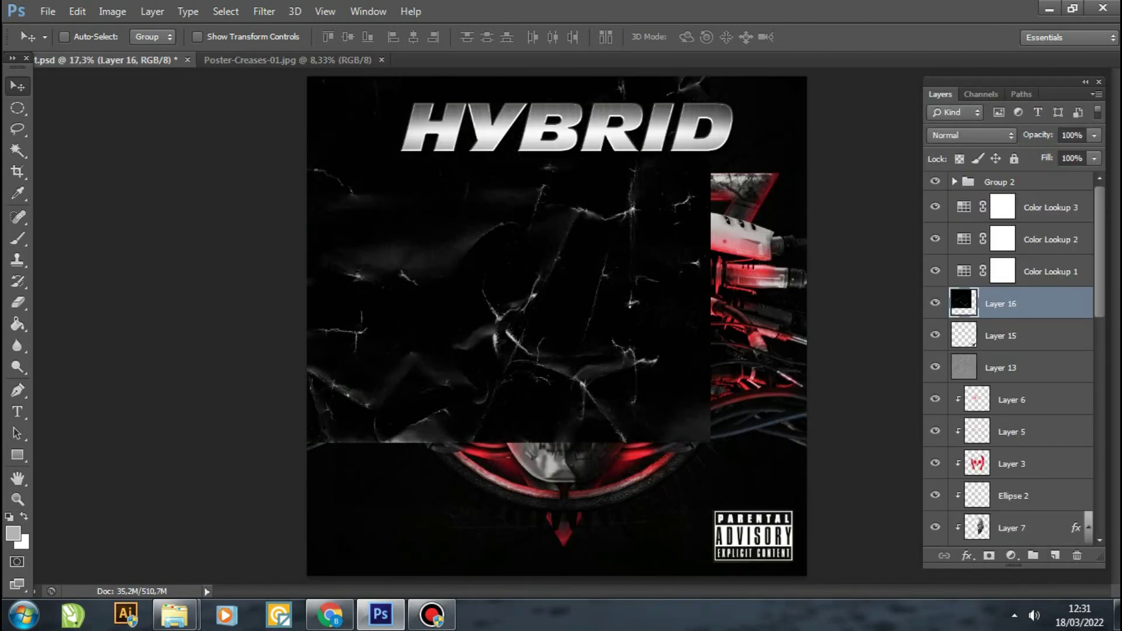
left_click_drag(584, 228, 681, 362)
left_click(970, 135)
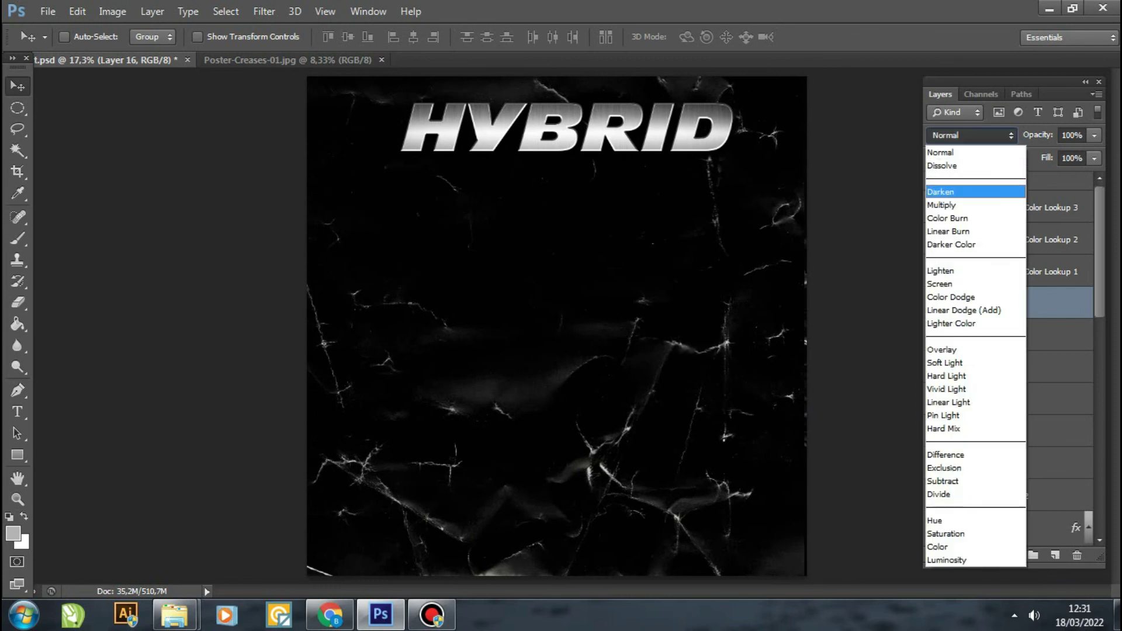
left_click(940, 192)
key("Down")
key("Down")
key("Down")
key("Down")
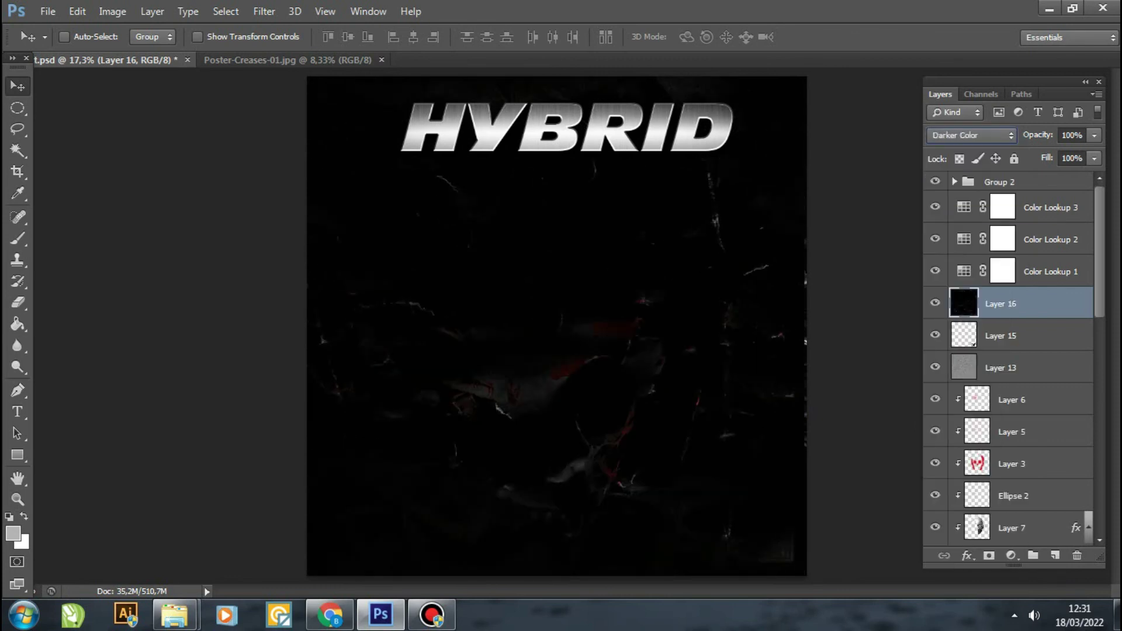
key("Down")
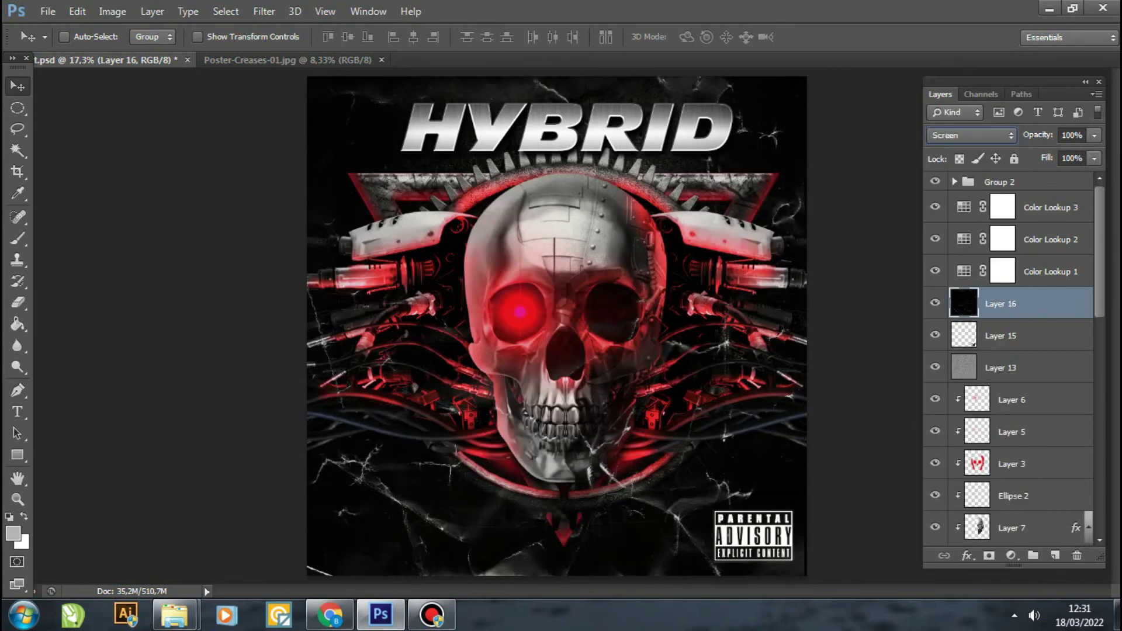
Resize the crease texture and reposition it to cover the artwork.
key("ctrl+t")
left_click_drag(235, 576, 297, 488)
key("v")
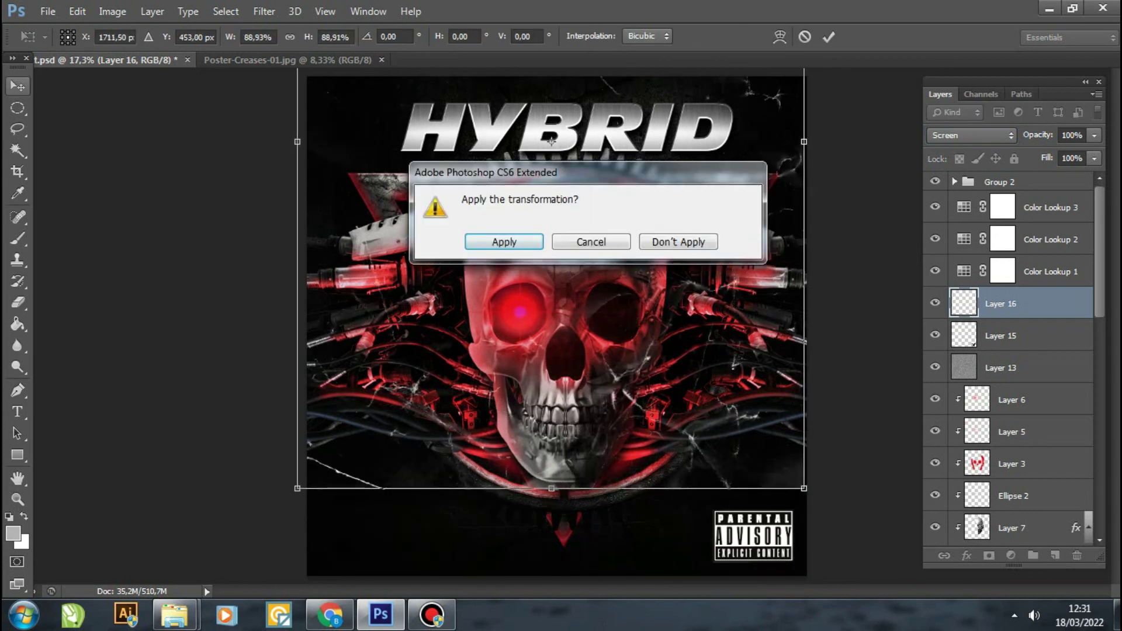
key("Return")
left_click_drag(771, 175, 795, 352)
Add a layer mask to the crease layer and erase the creases over the top-right corner.
key("e")
left_click(85, 37)
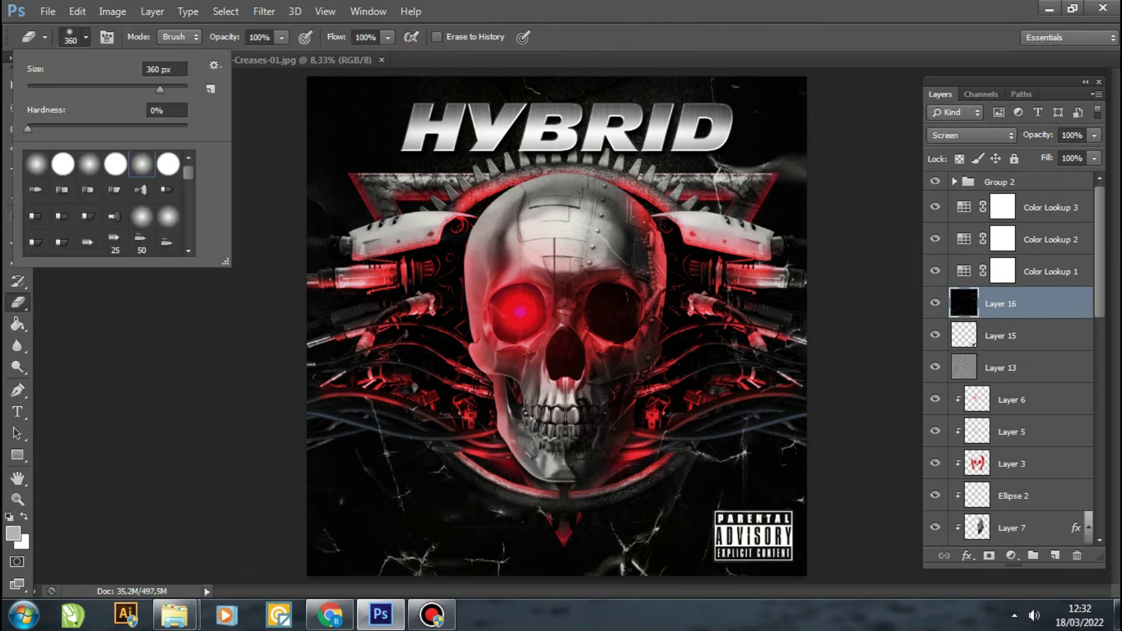
left_click_drag(178, 89, 176, 89)
left_click(988, 555)
left_click(85, 37)
key("Return")
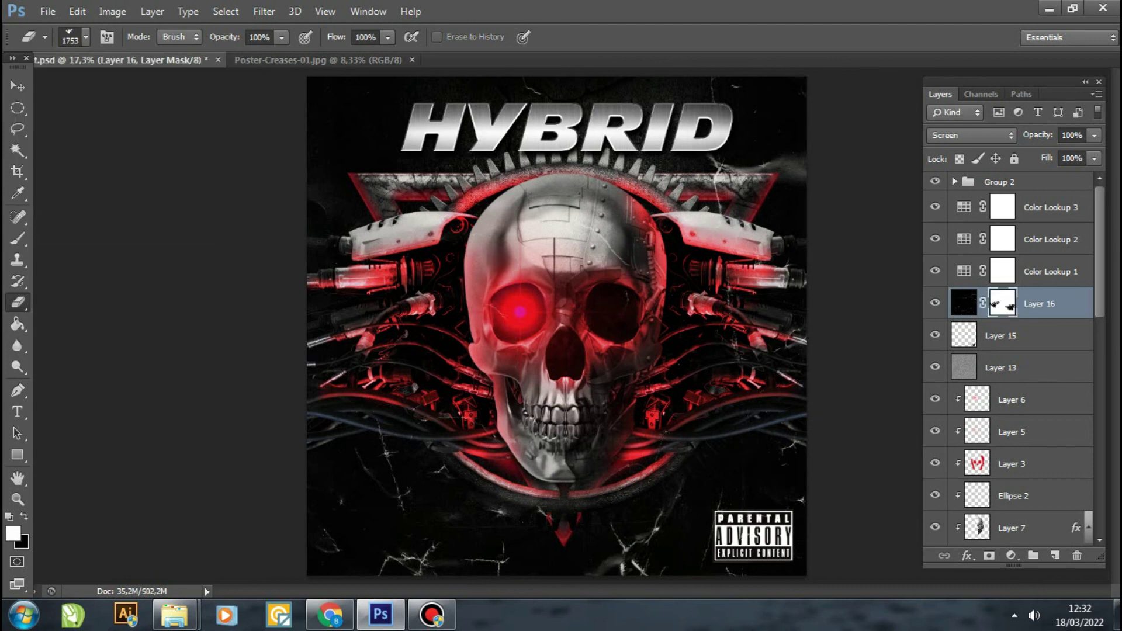
left_click_drag(806, 175, 801, 187)
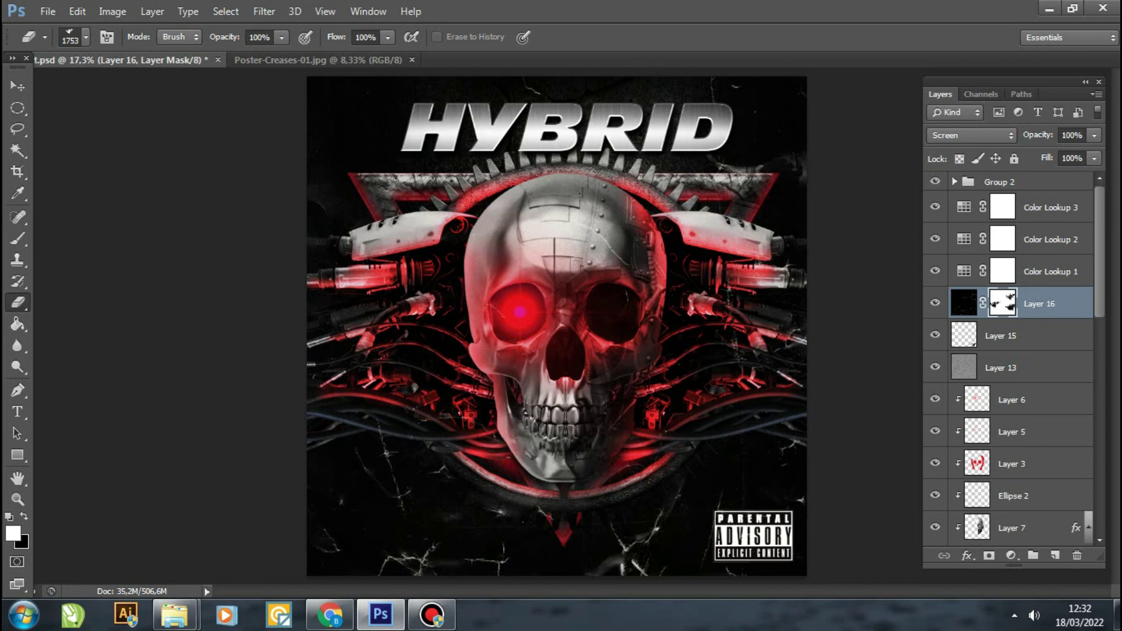
key("v")
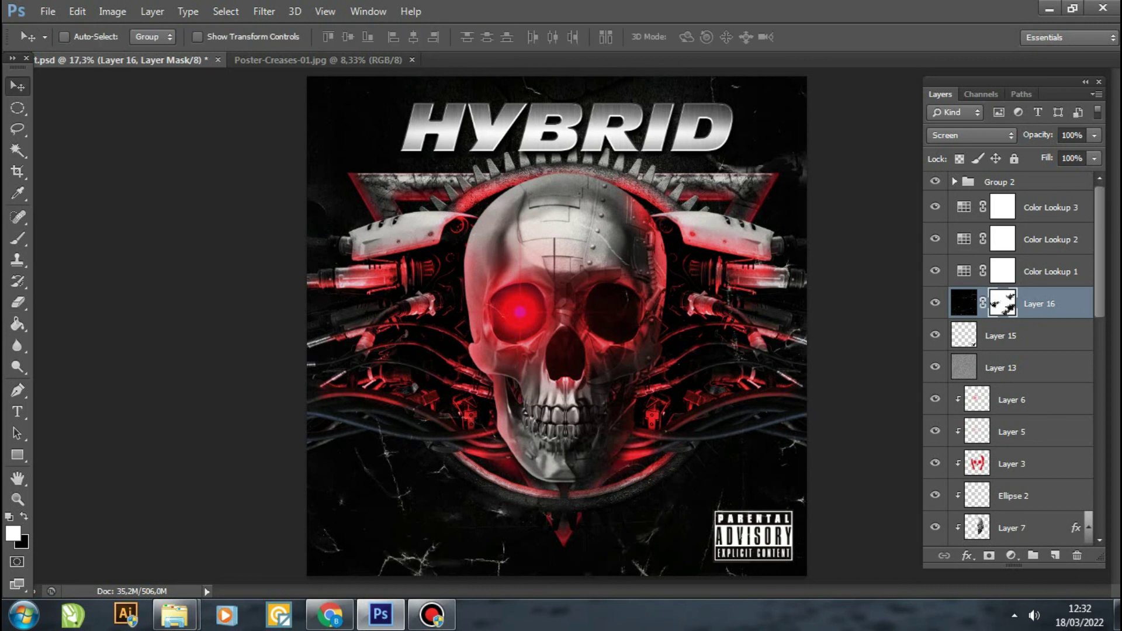
Select the HYBRID title group and start a new text layer near the cover's bottom.
scroll(1012, 351, "down", 5)
left_click(1012, 333)
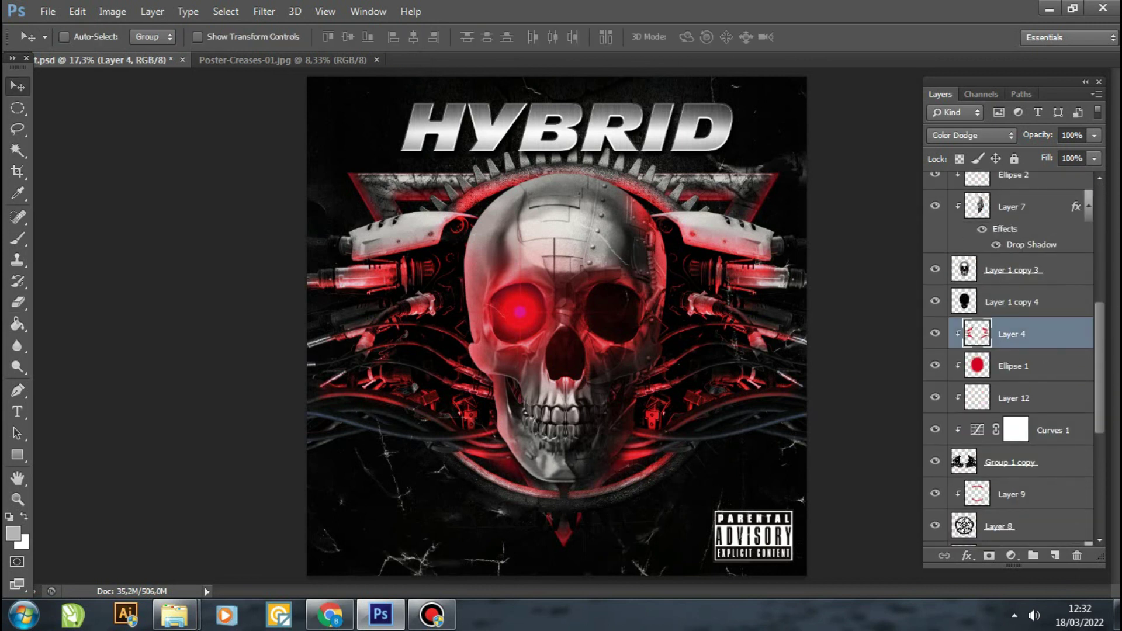
scroll(1012, 350, "up", 1)
scroll(1012, 351, "up", 4)
left_click(999, 182)
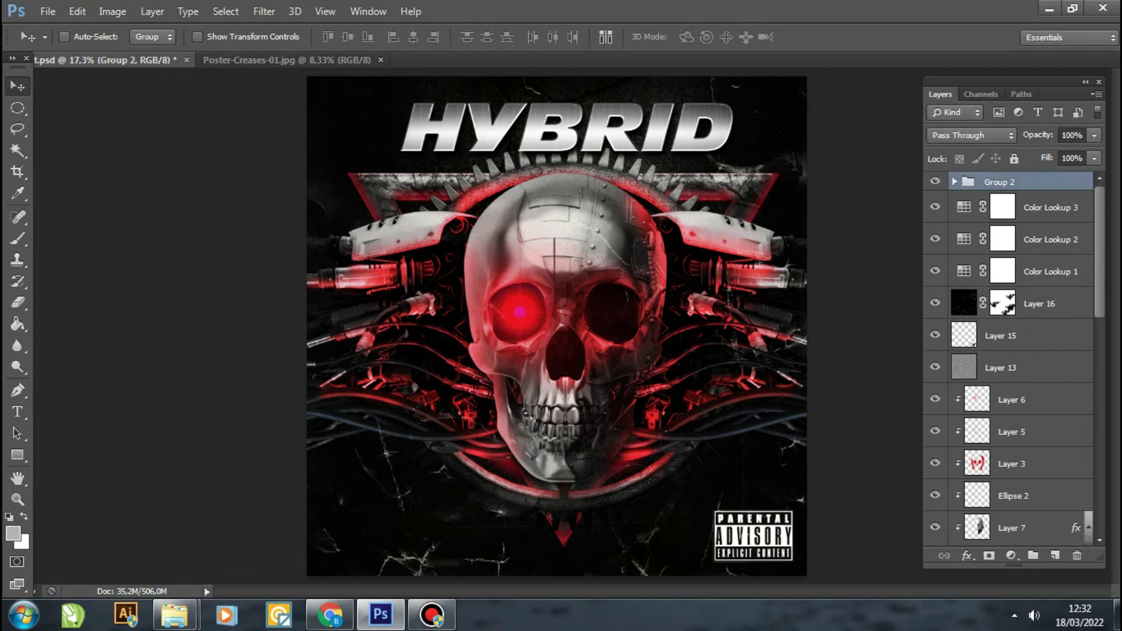
key("t")
left_click(474, 533)
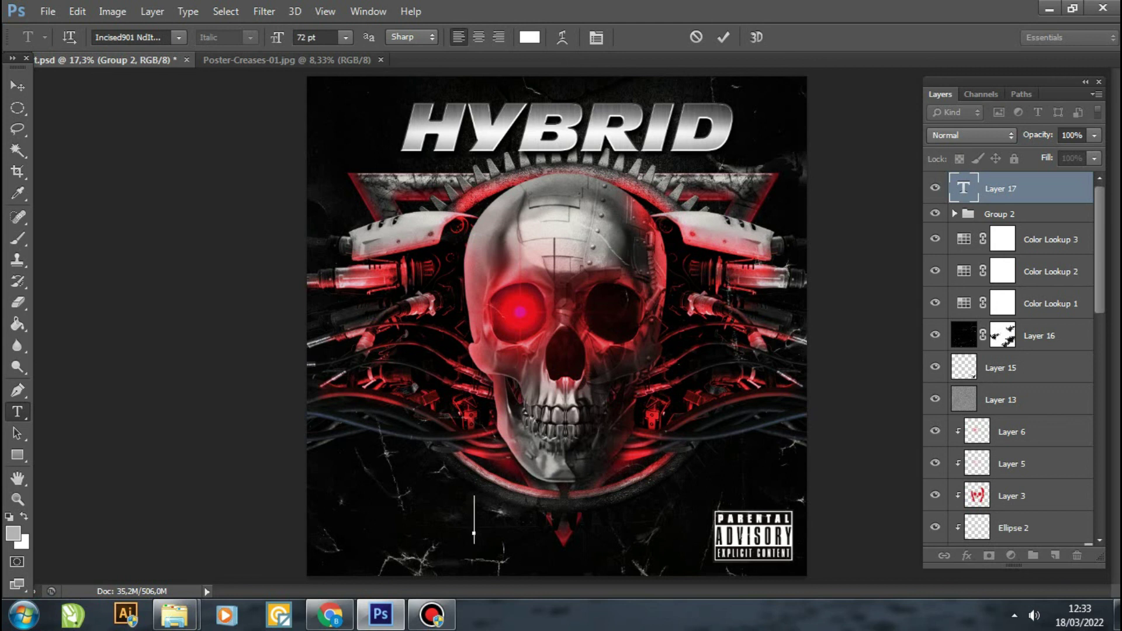
Try the 'cybertron' and 'YOUR TITLE' text, undo both, and select the top layer group.
type("cybertron")
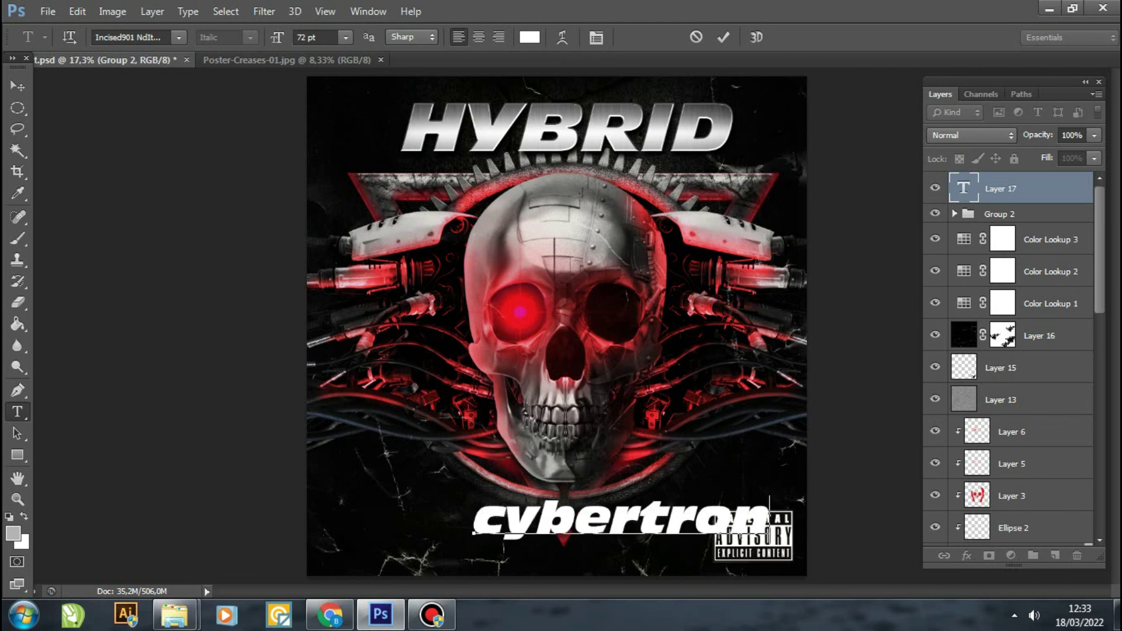
key("ctrl+z")
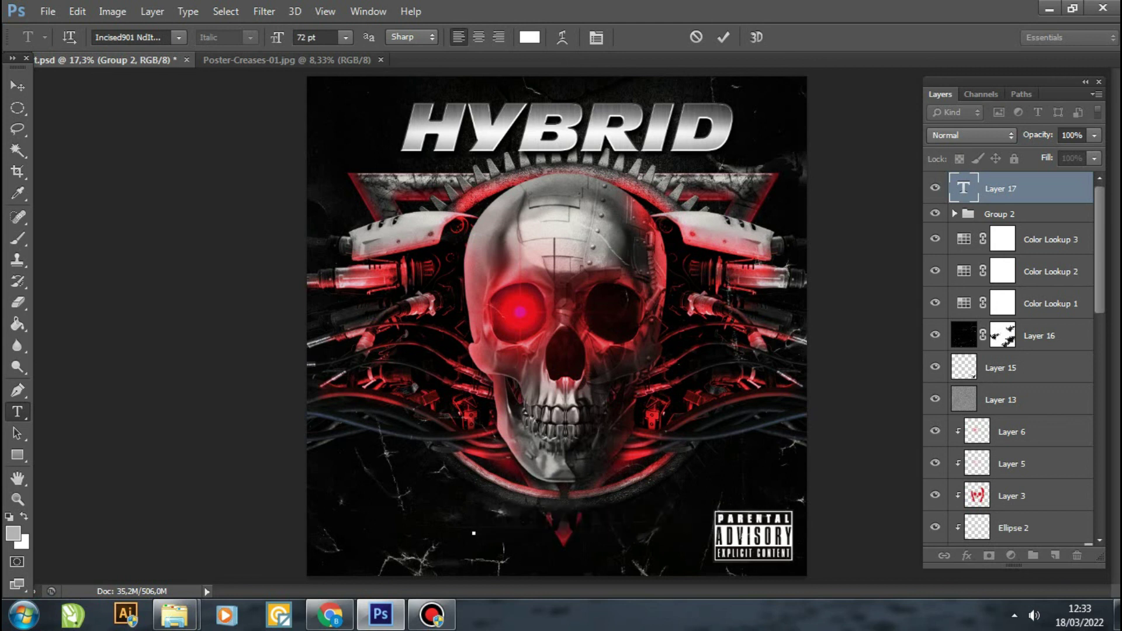
type("YOUR")
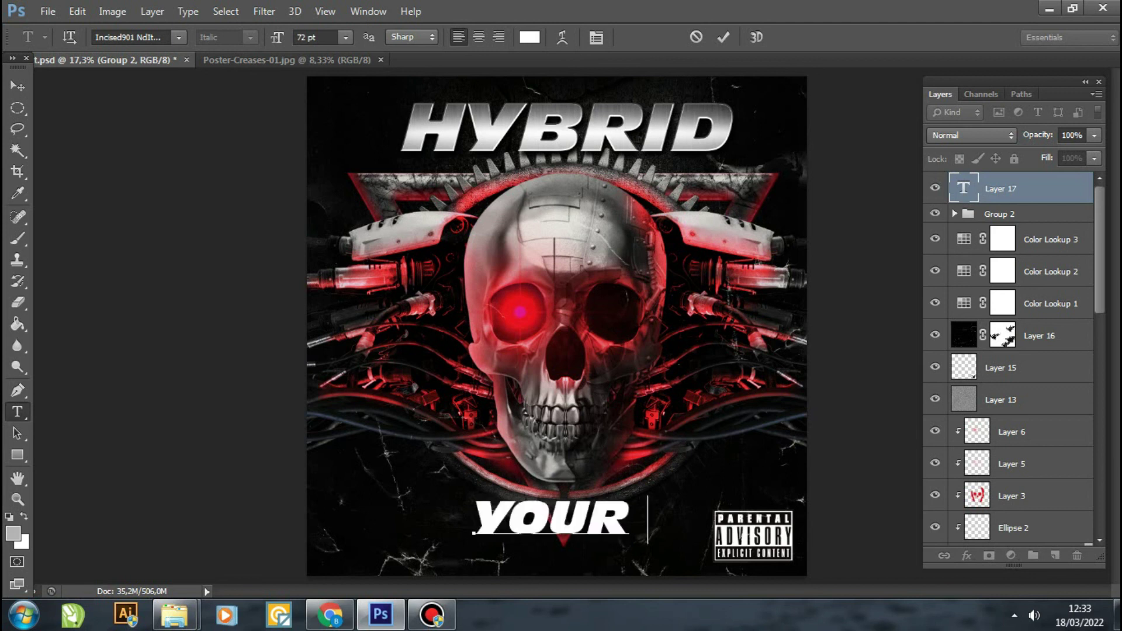
type(" TITLE")
left_click(18, 85)
key("ctrl+z")
key("ctrl+alt+z")
Add 'DESTROYER' text at the bottom of the cover and start scaling it down.
key("t")
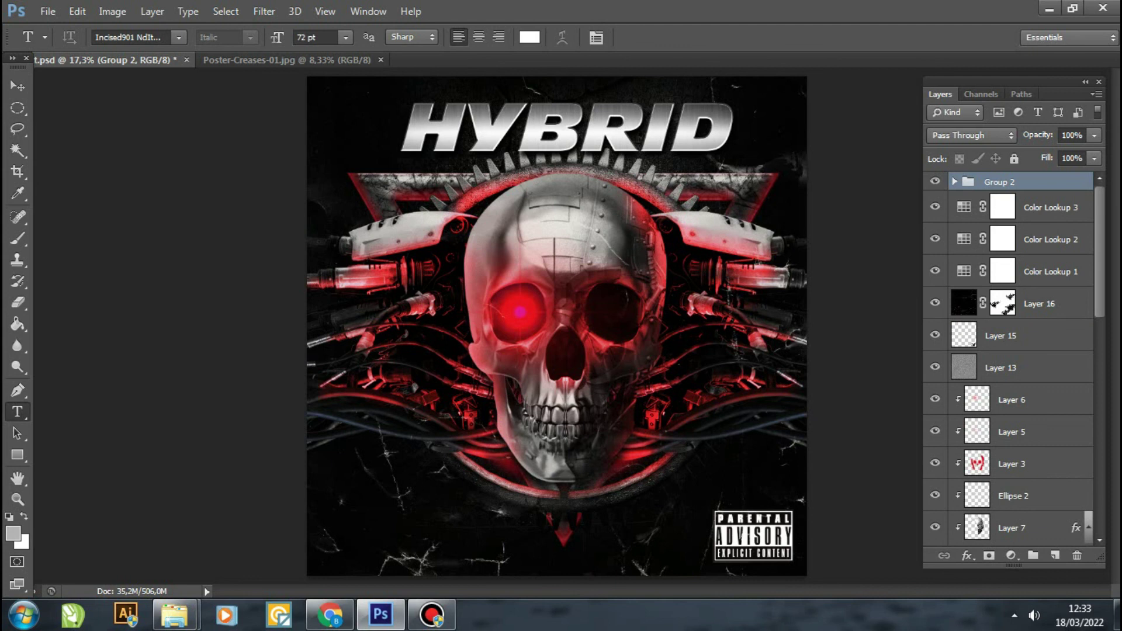
left_click(426, 559)
type("DESTROYER")
left_click(18, 85)
key("ctrl+t")
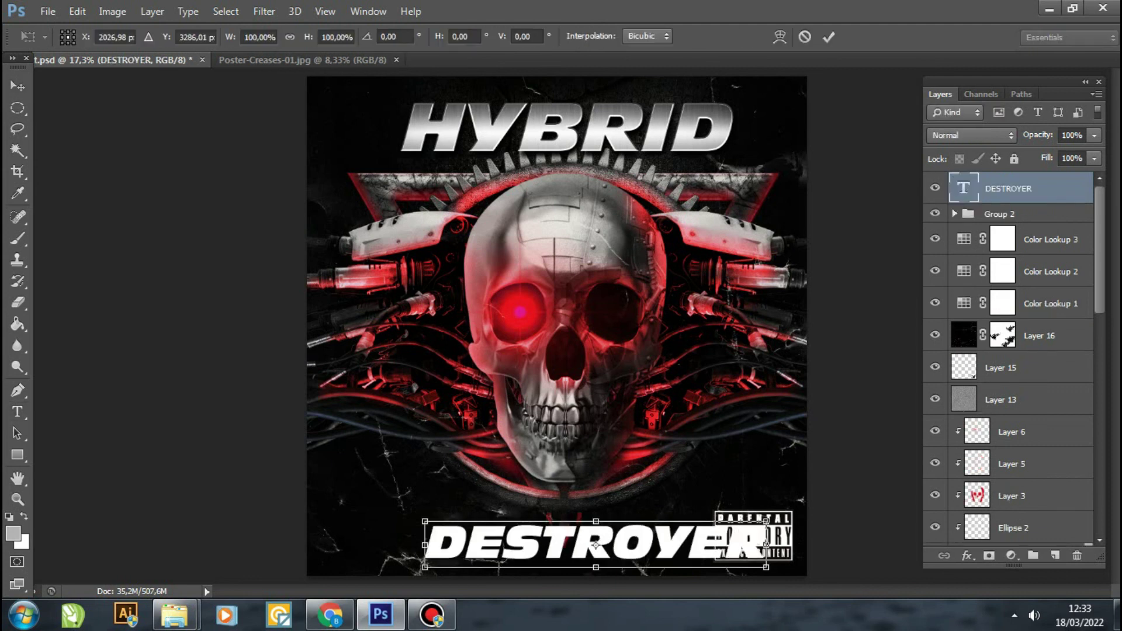
left_click_drag(766, 567, 585, 540)
Apply the smaller size and set DESTROYER's font to Incised901 Nd BT.
key("Return")
key("t")
left_click(178, 36)
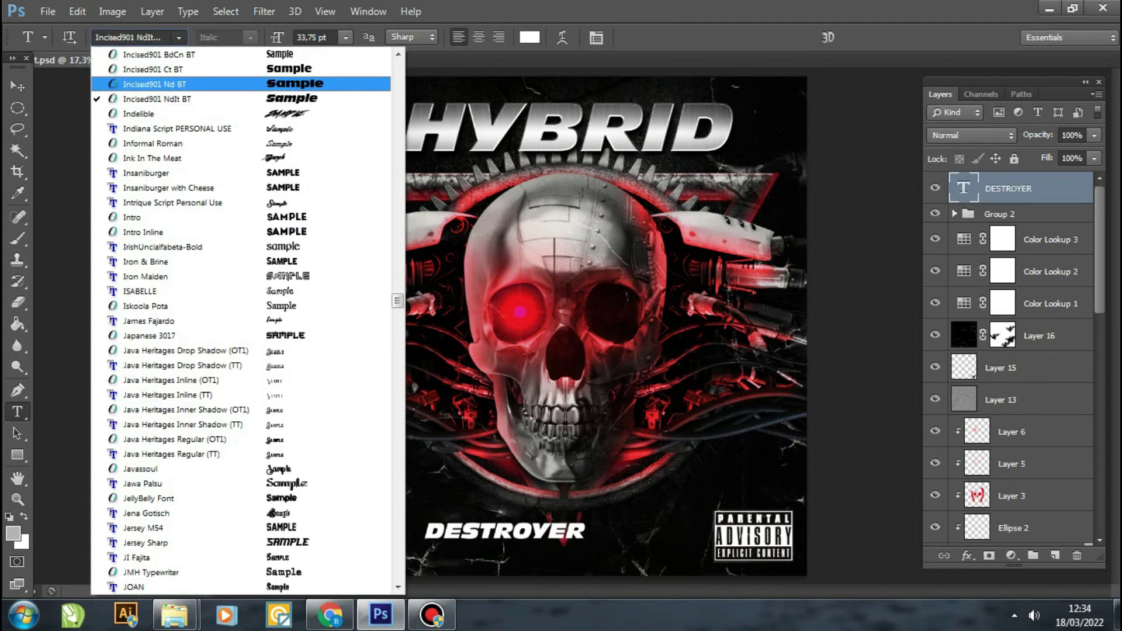
left_click(155, 84)
Set DESTROYER's tracking to 200 and move it down to the bottom edge.
left_click(368, 11)
left_click(374, 180)
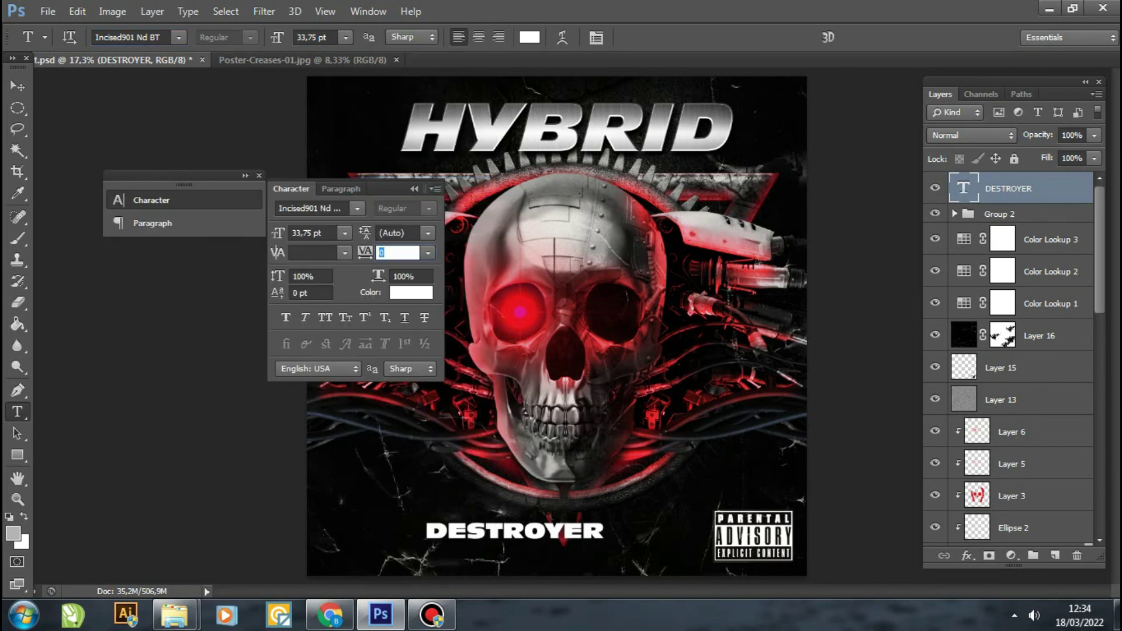
type("100")
key("Return")
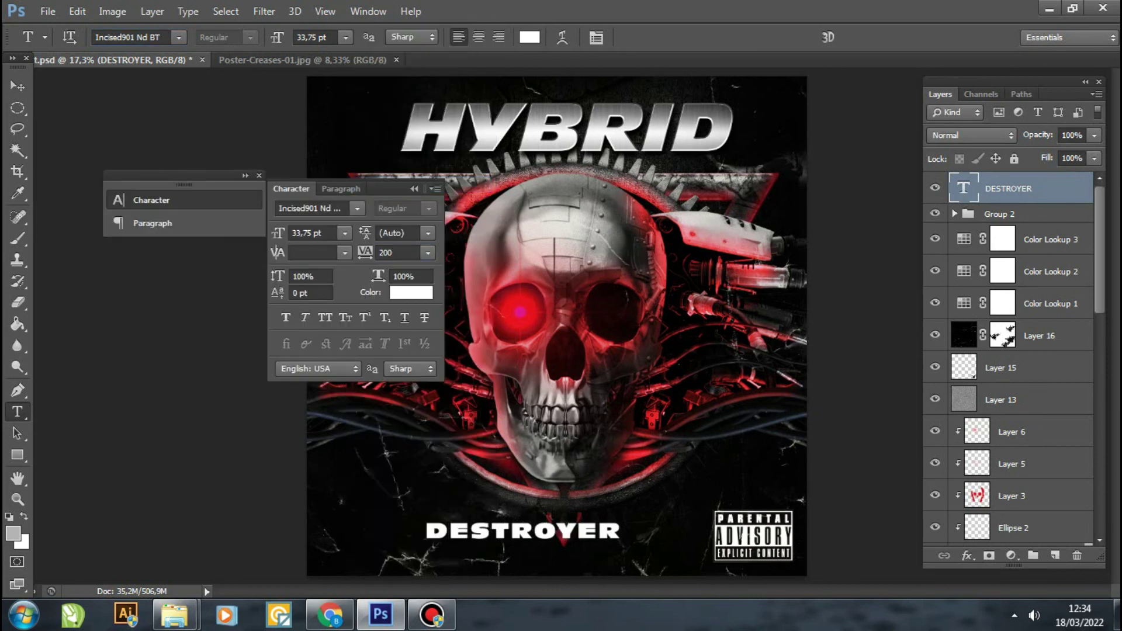
key("v")
left_click_drag(523, 531, 572, 555)
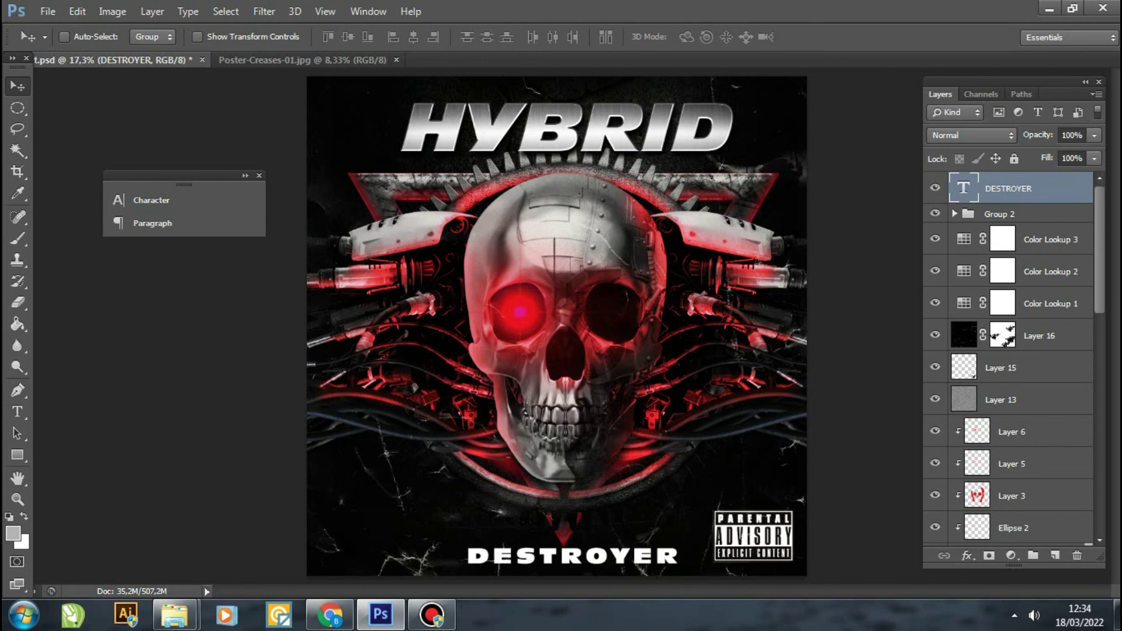
Add a Gradient Overlay to the DESTROYER layer with its left stop set to black.
double_click(1051, 188)
left_click(701, 353)
left_click(912, 214)
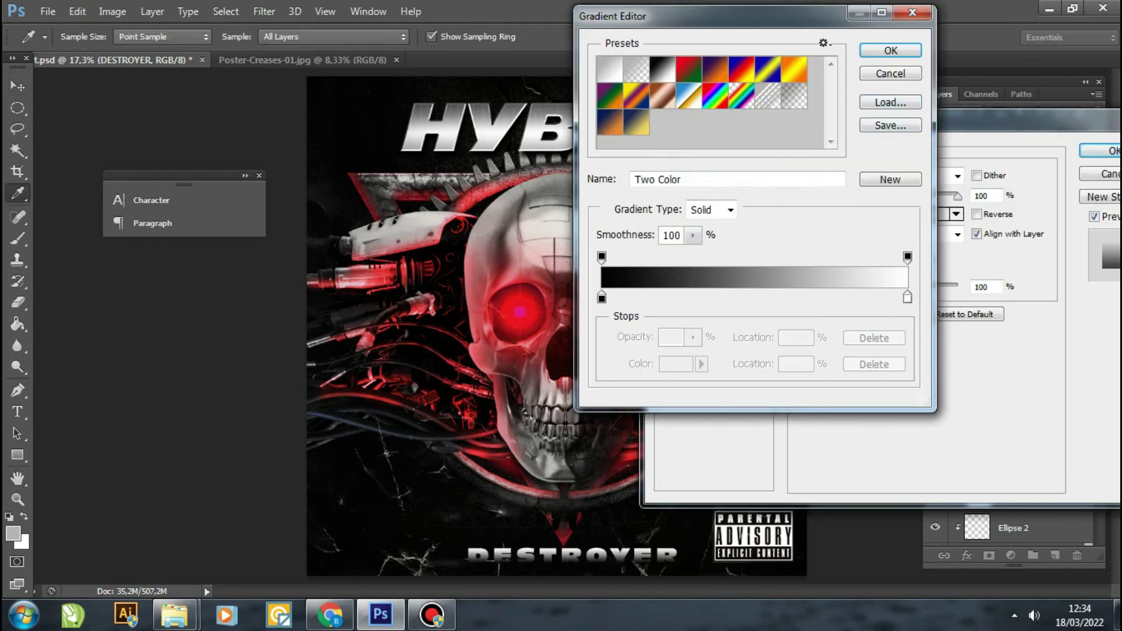
left_click(793, 69)
left_click(601, 298)
left_click(675, 364)
left_click(628, 343)
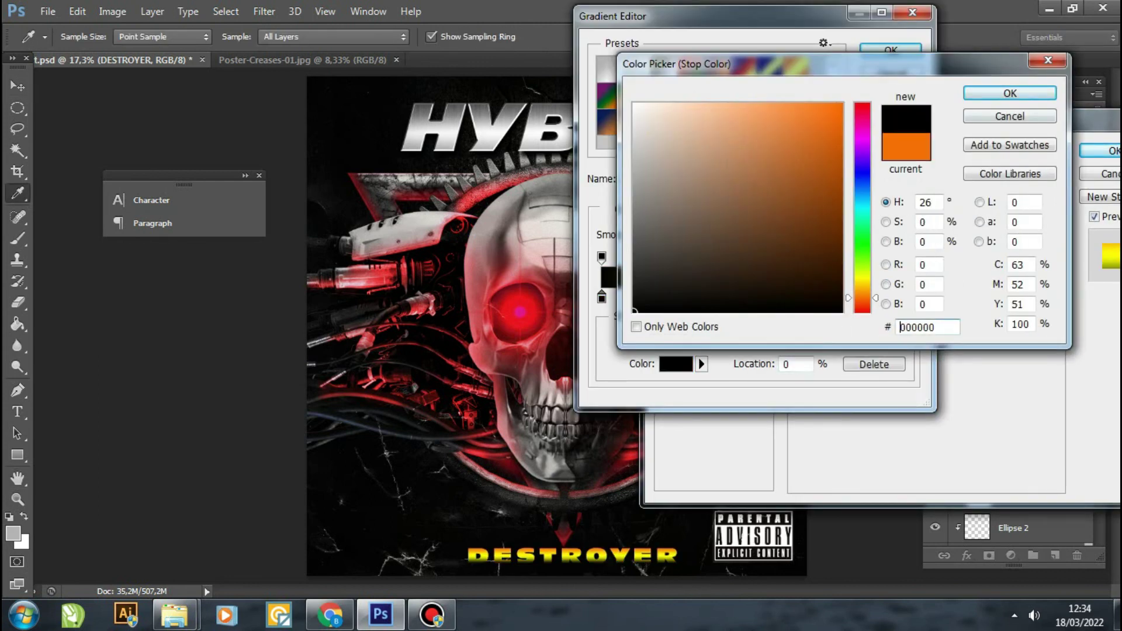
left_click(1012, 93)
Set the gradient's middle stop to grey and its right end stop to white.
left_click(754, 298)
left_click(676, 363)
left_click(637, 169)
left_click(1011, 93)
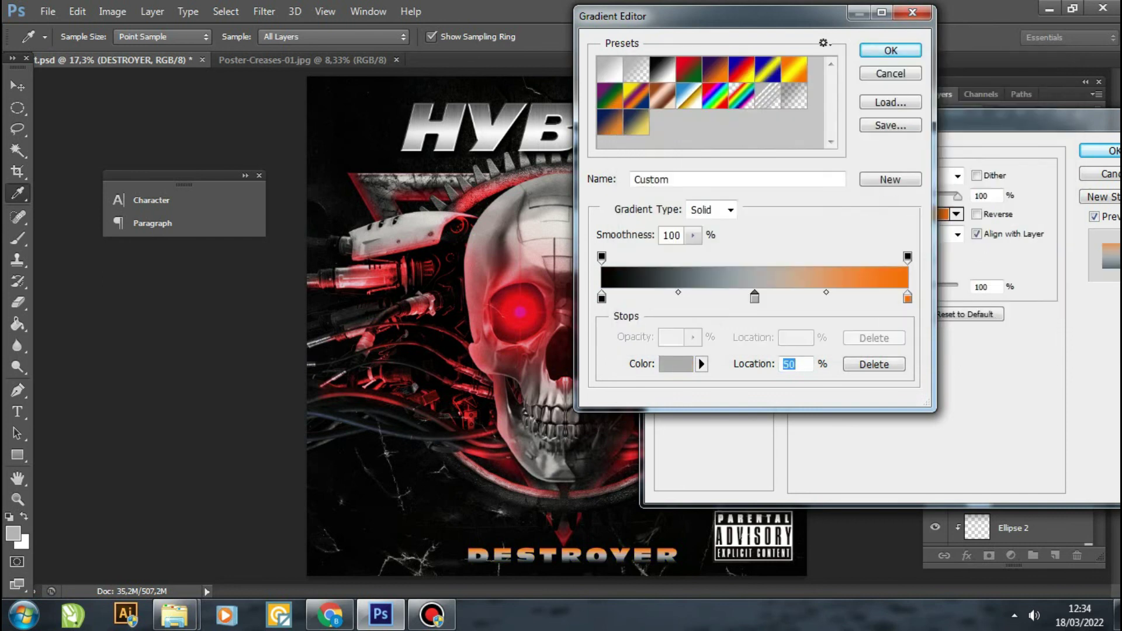
left_click(908, 298)
left_click(675, 363)
left_click(633, 103)
left_click(1011, 93)
Change the left stop to dark grey, add a Drop Shadow, and apply both styles.
left_click(601, 297)
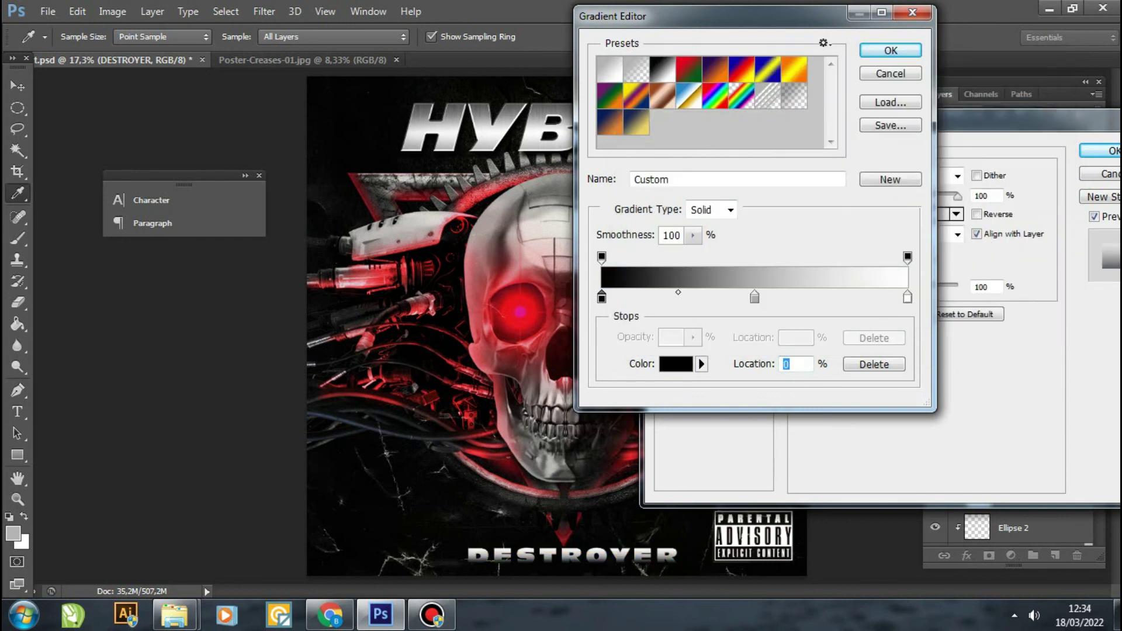
left_click(676, 364)
left_click(702, 270)
left_click(633, 209)
left_click(1011, 93)
left_click(890, 50)
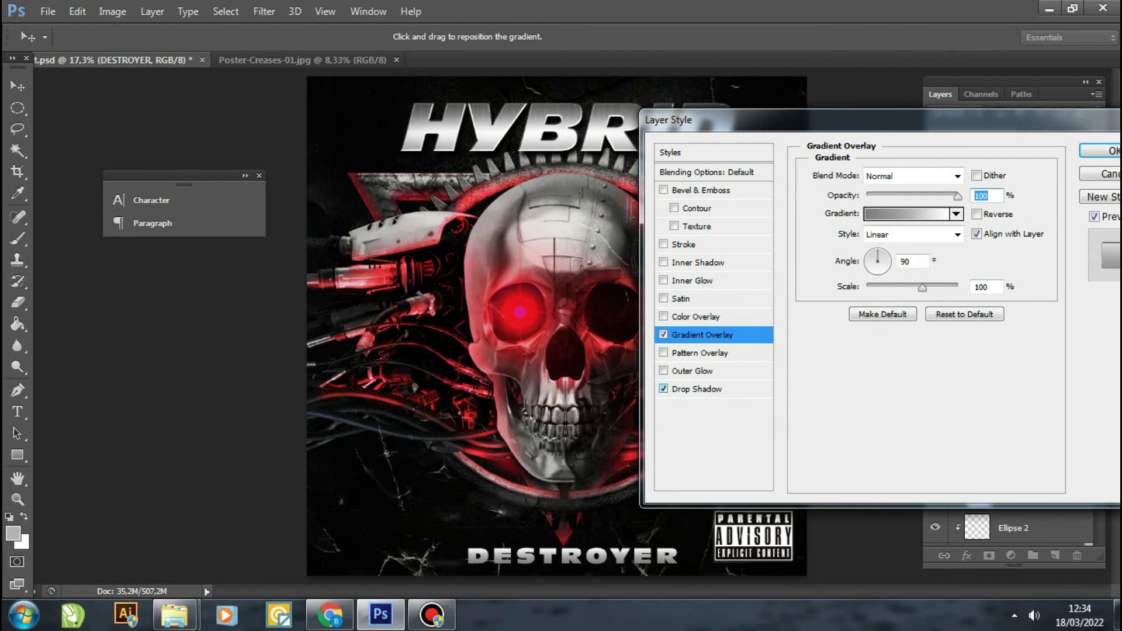
left_click(697, 389)
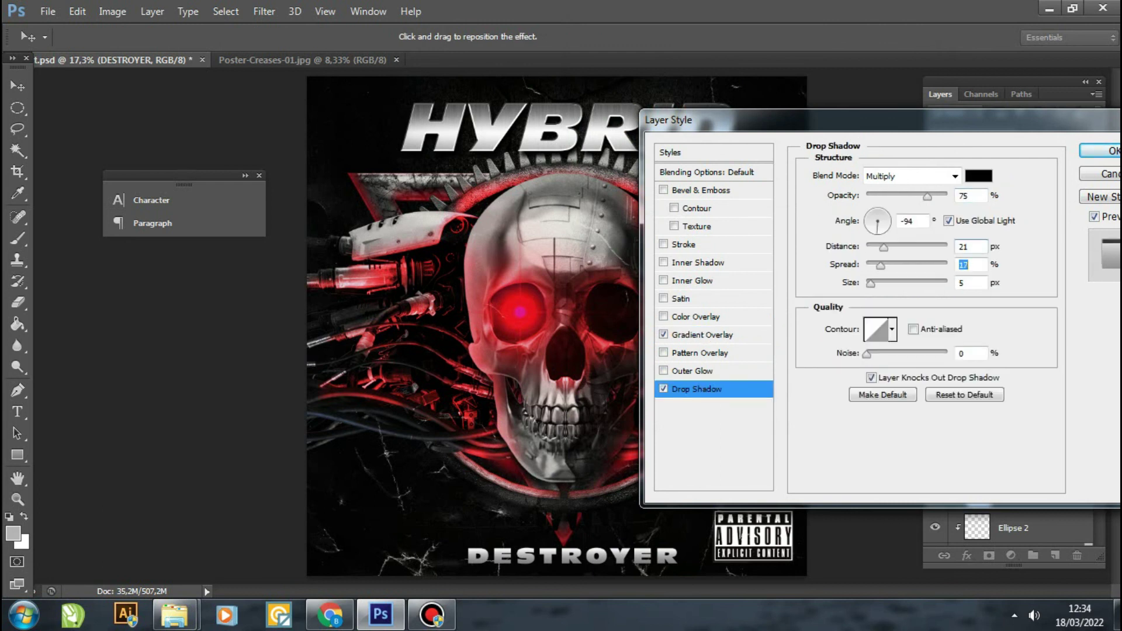
key("Return")
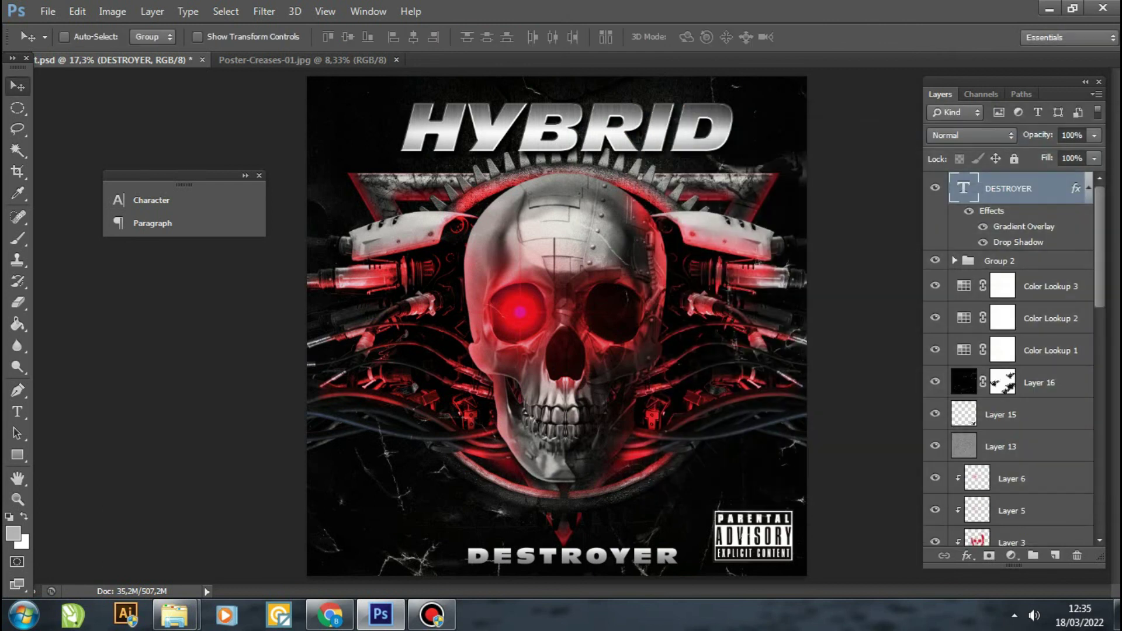
Nudge DESTROYER slightly left, then close Poster-Creases-01.jpg and the Character panel.
left_click_drag(573, 555, 568, 555)
left_click(396, 59)
left_click(258, 175)
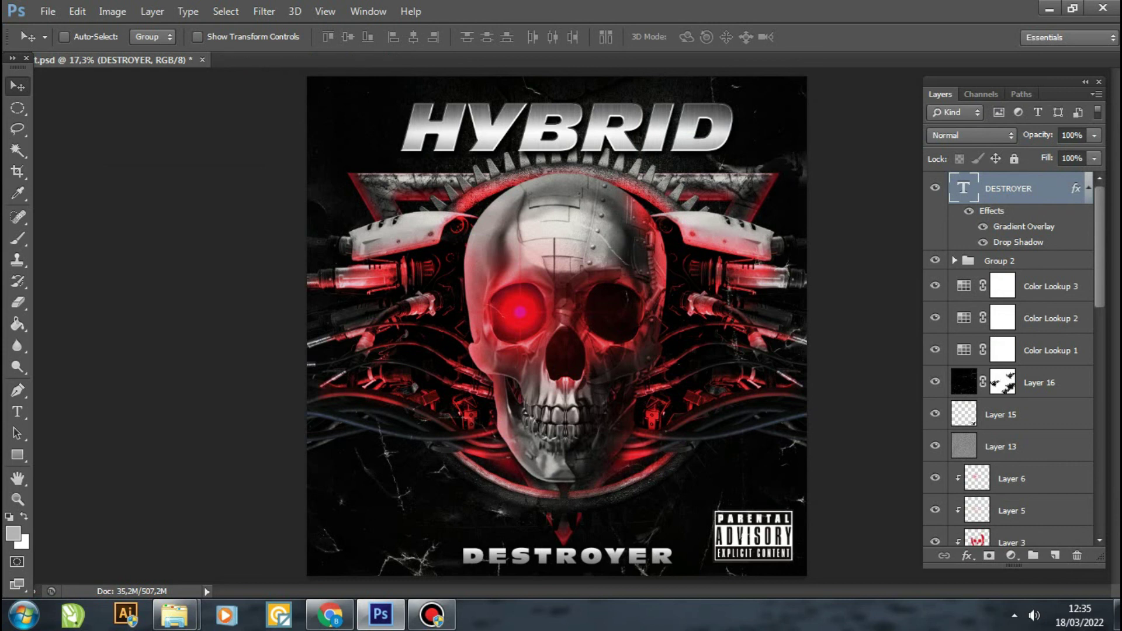
Zoom in with panels hidden and look over the cover from HYBRID down to DESTROYER.
key("z")
scroll(519, 313, "up", 3)
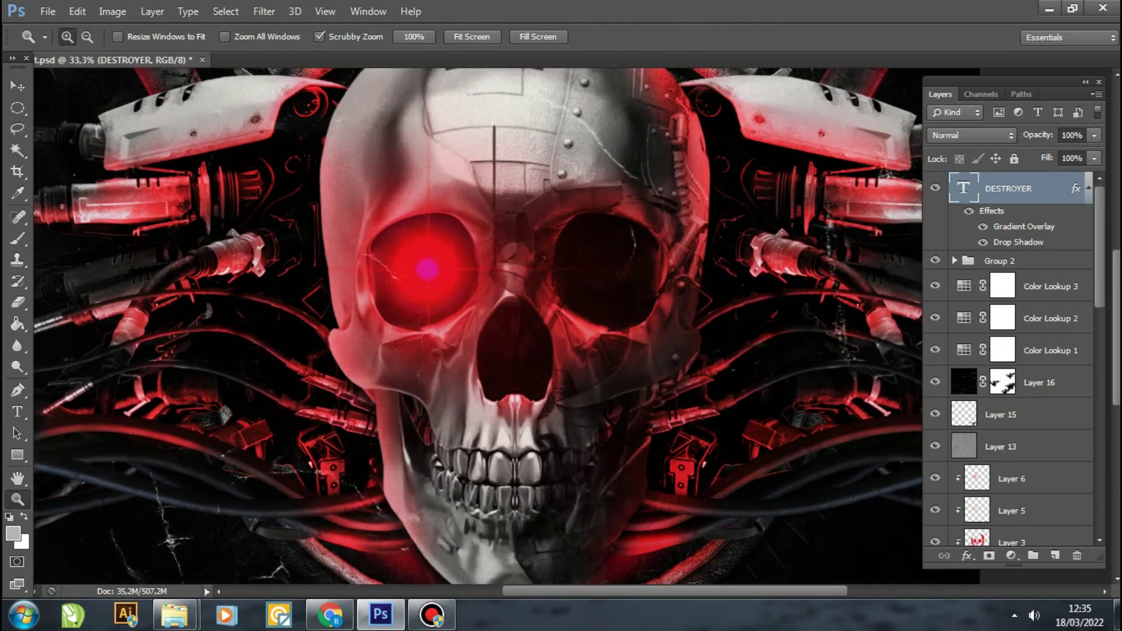
scroll(478, 326, "up", 3)
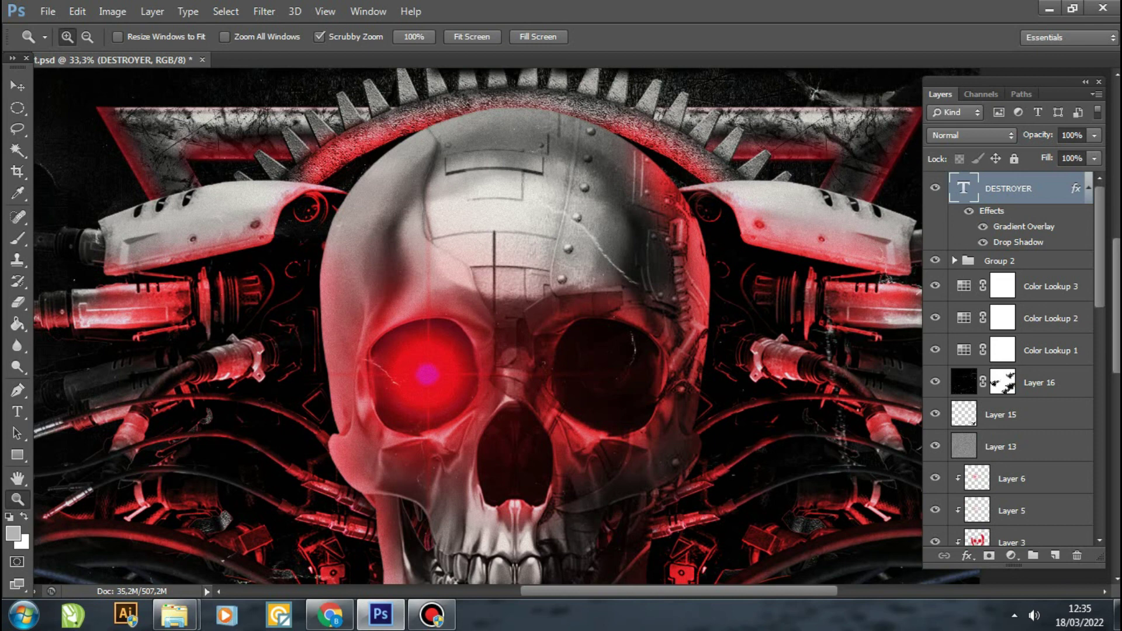
scroll(478, 327, "up", 2)
scroll(612, 211, "up", 1)
key("shift+Tab")
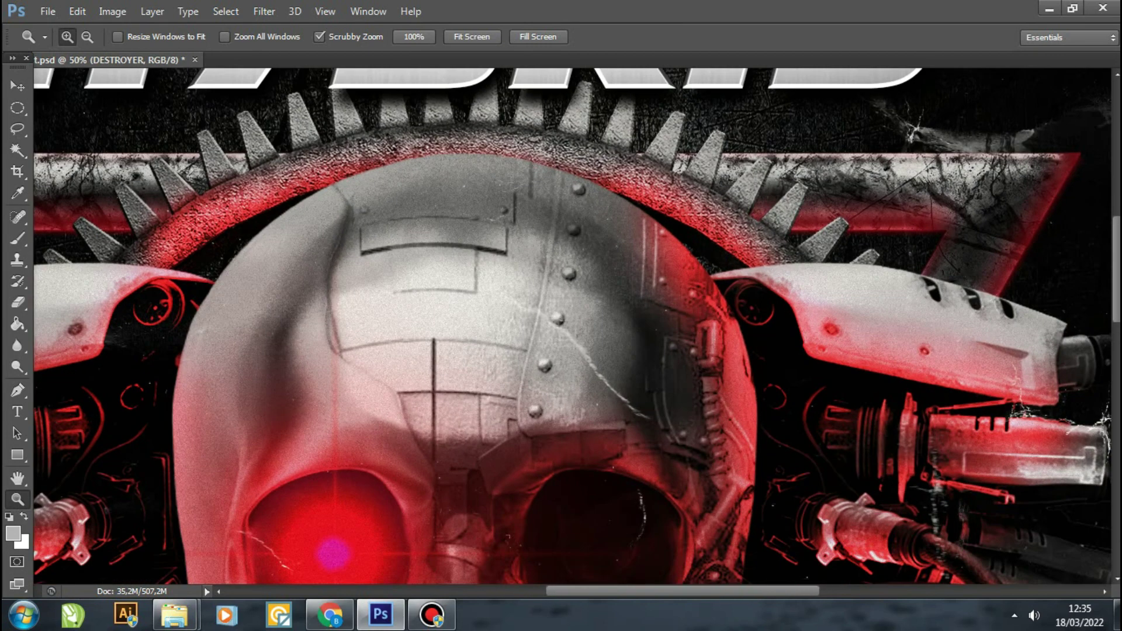
scroll(573, 327, "up", 2)
scroll(573, 328, "down", 1)
scroll(572, 327, "up", 1)
scroll(572, 327, "up", 1)
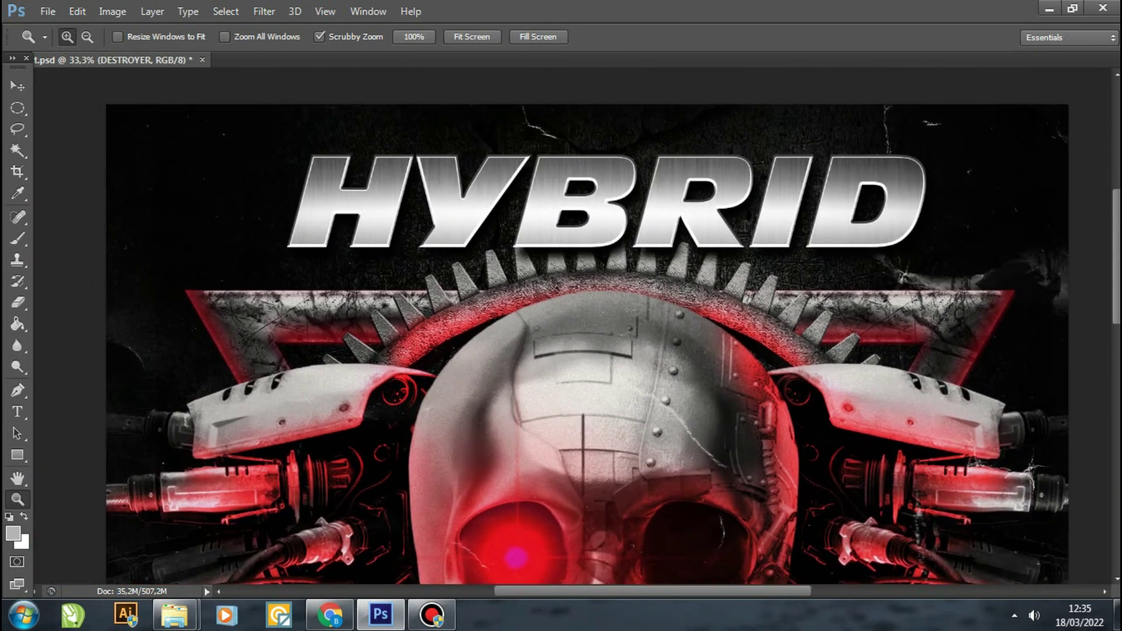
scroll(587, 326, "down", 4)
scroll(587, 326, "down", 6)
scroll(587, 326, "down", 5)
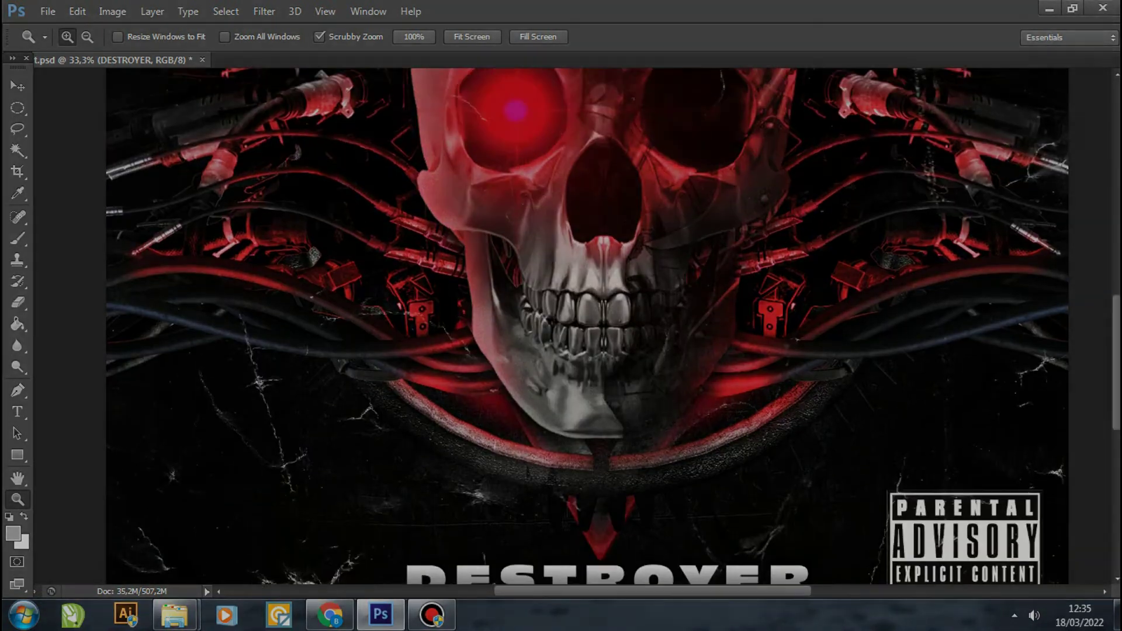